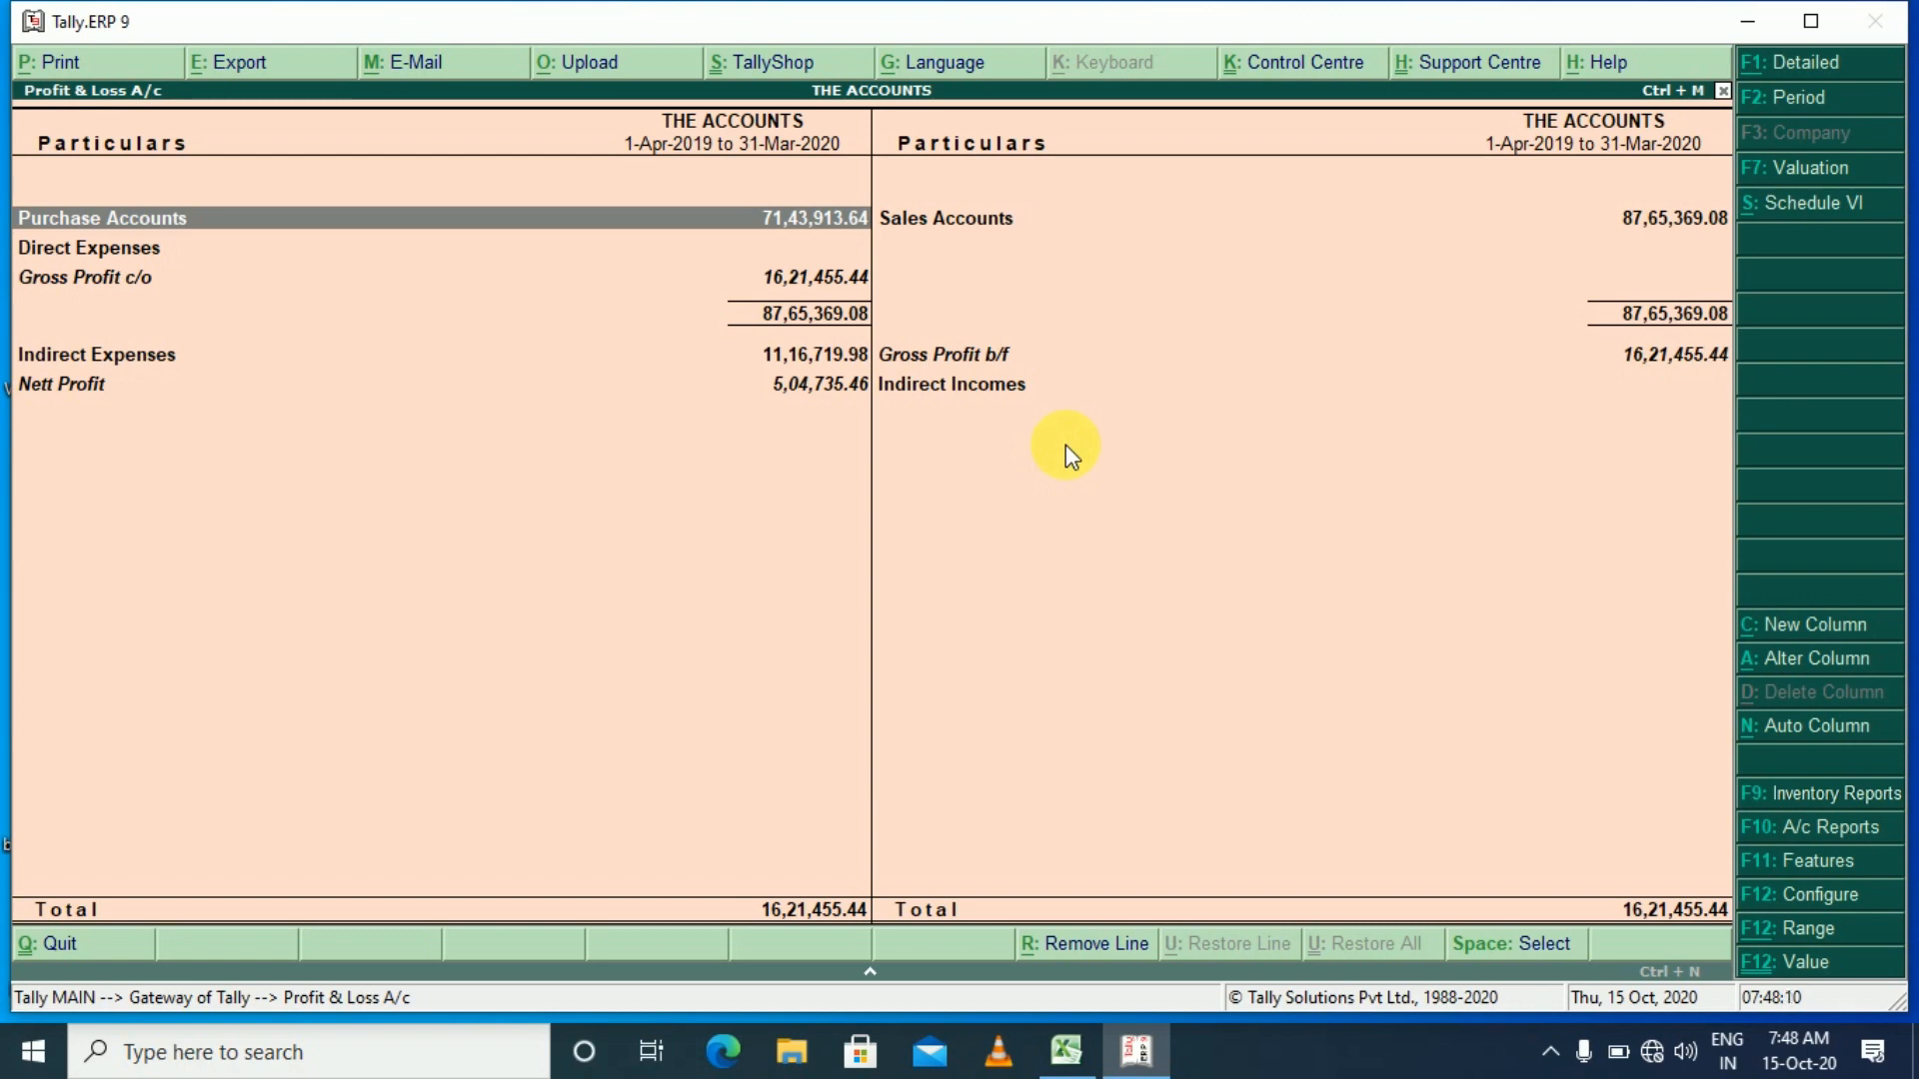
- Show the Profit & Loss A/c in detail and open the March vouchers of the Purchass GST ledger
key(alt+F1)
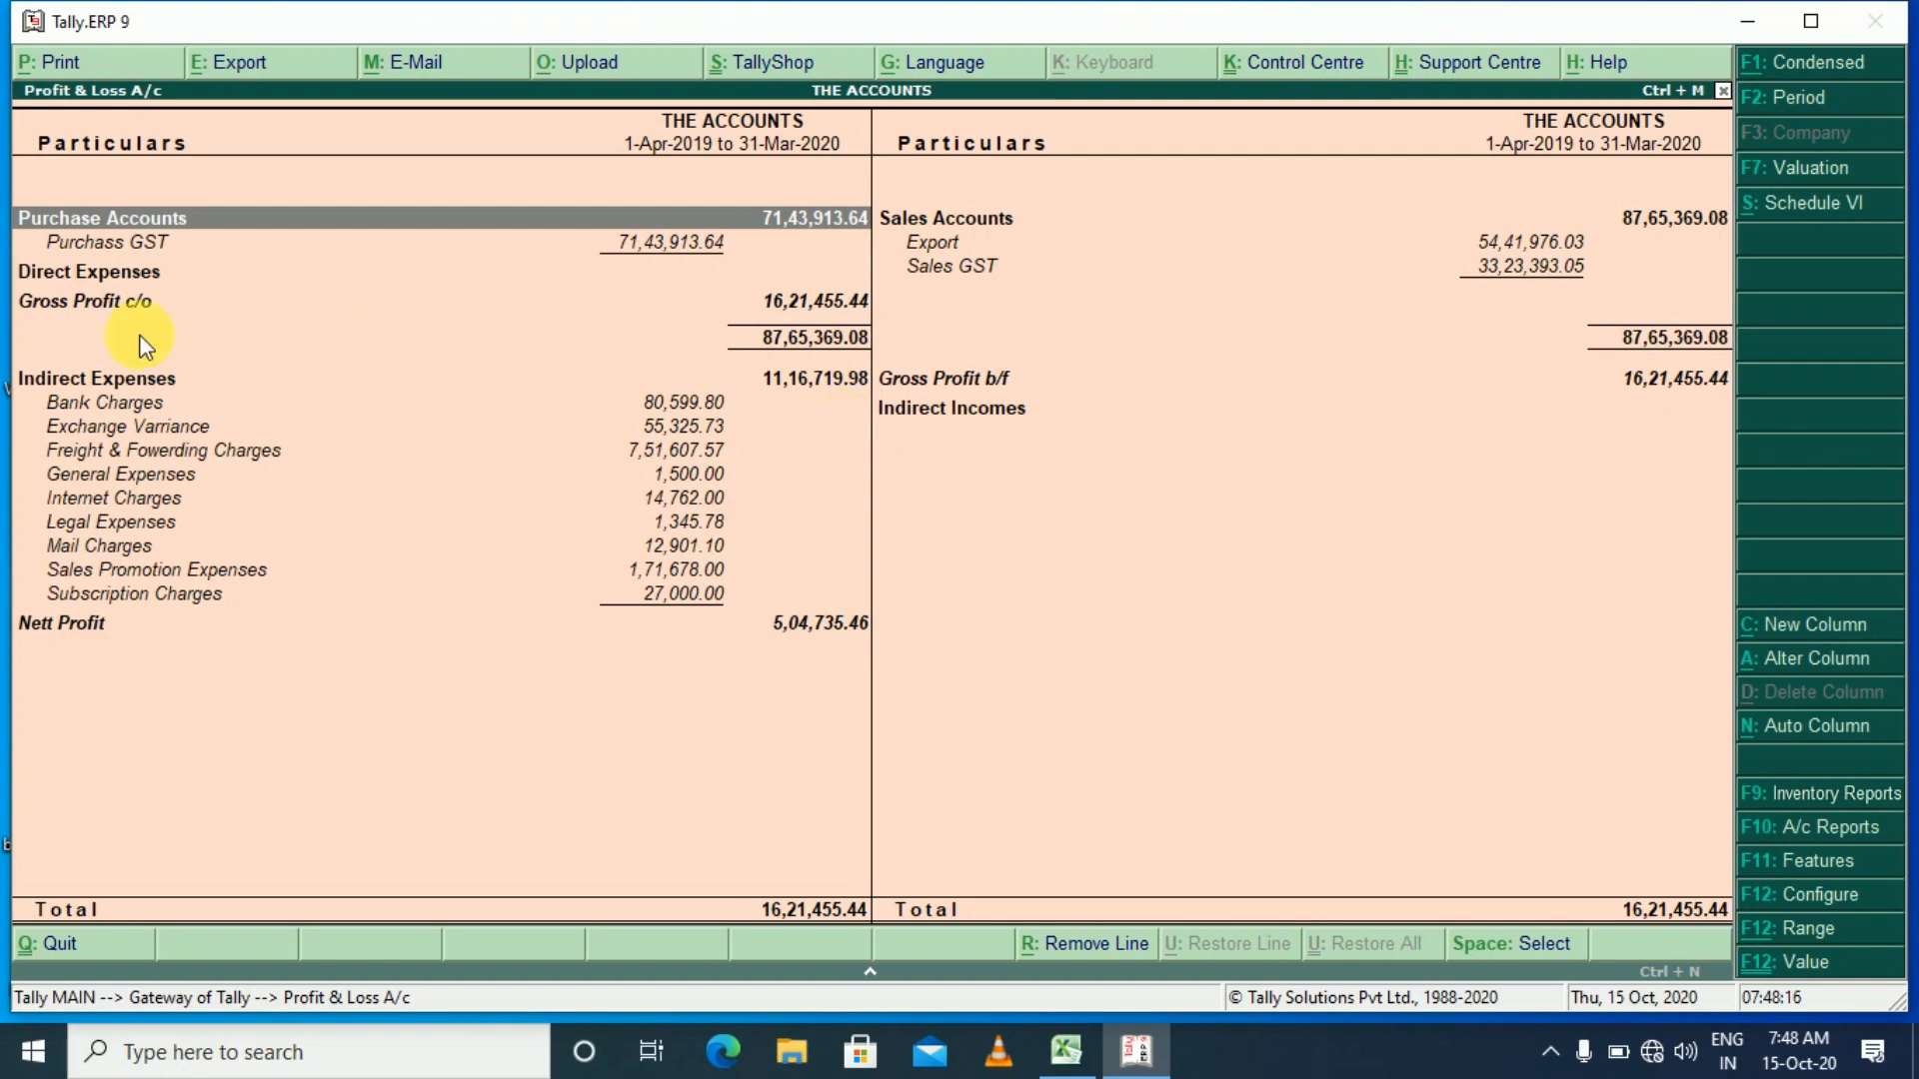
click(67, 246)
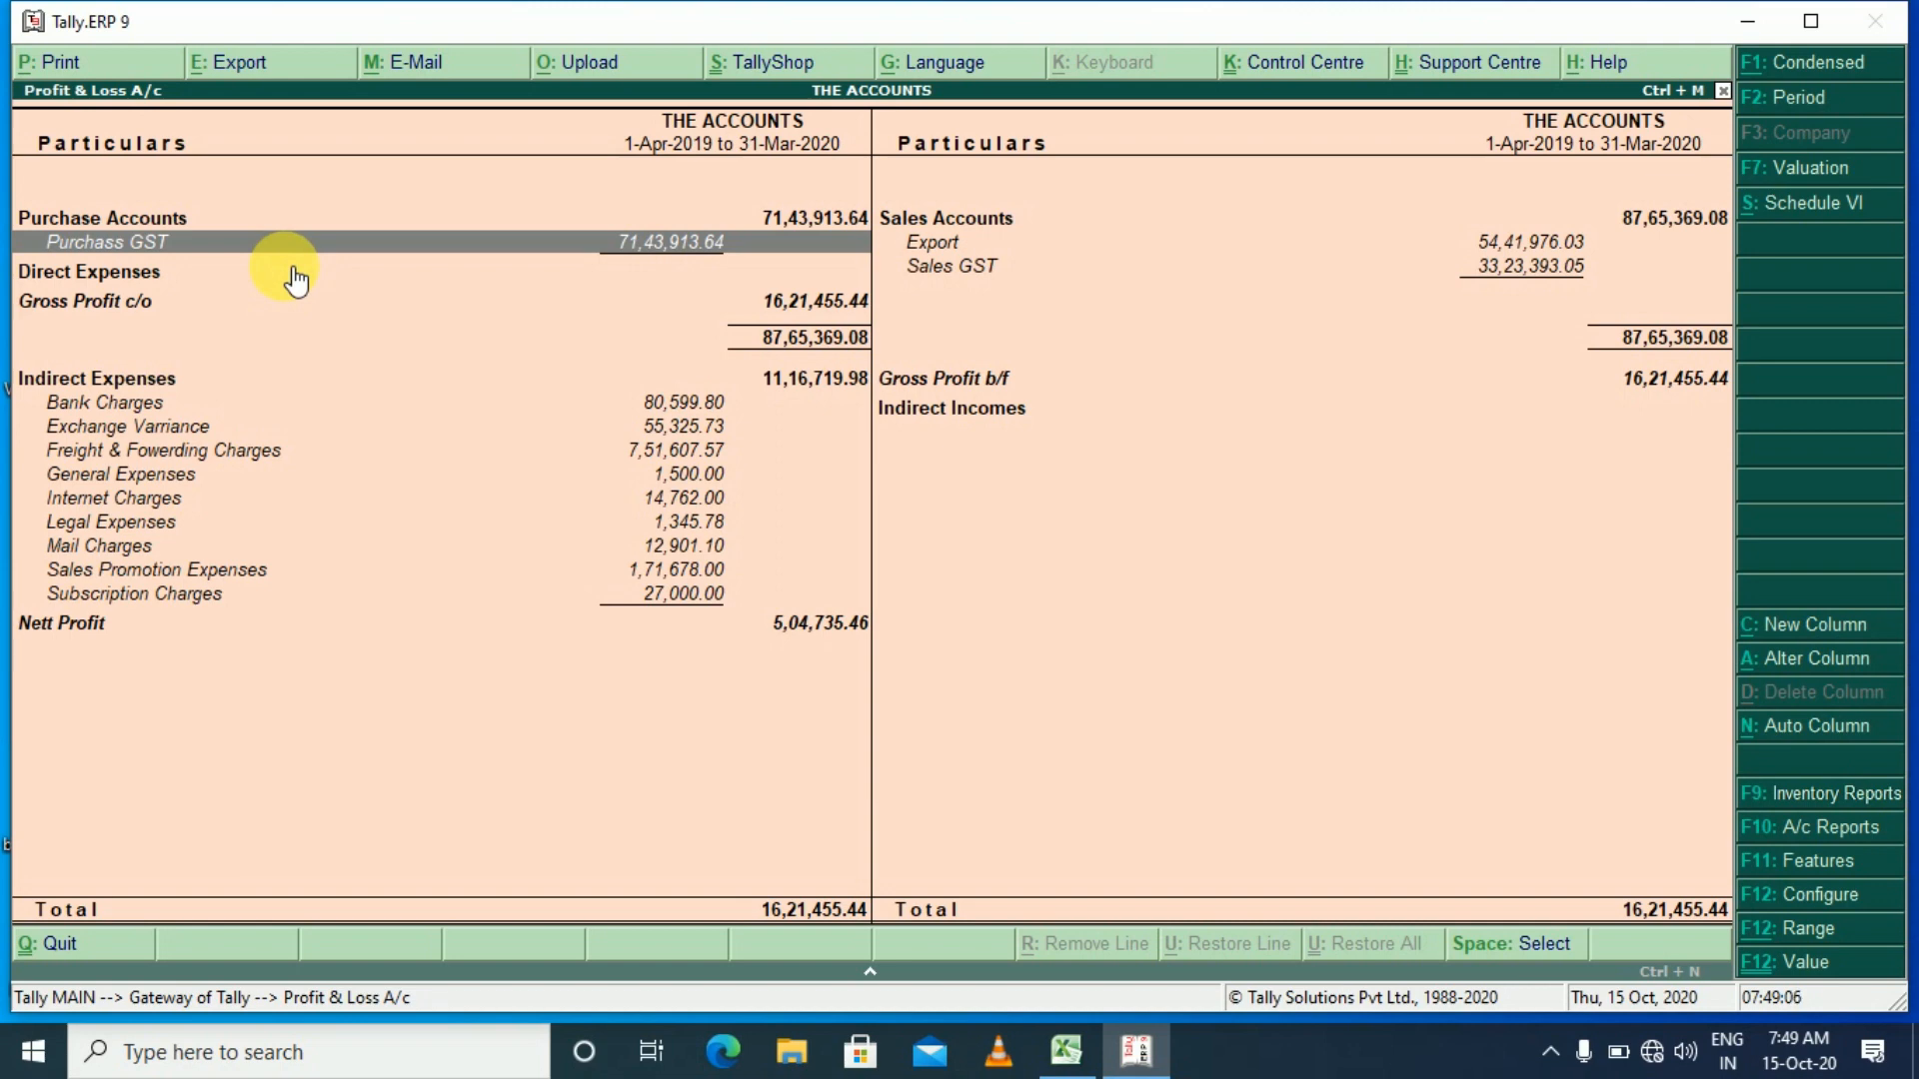
key(Return)
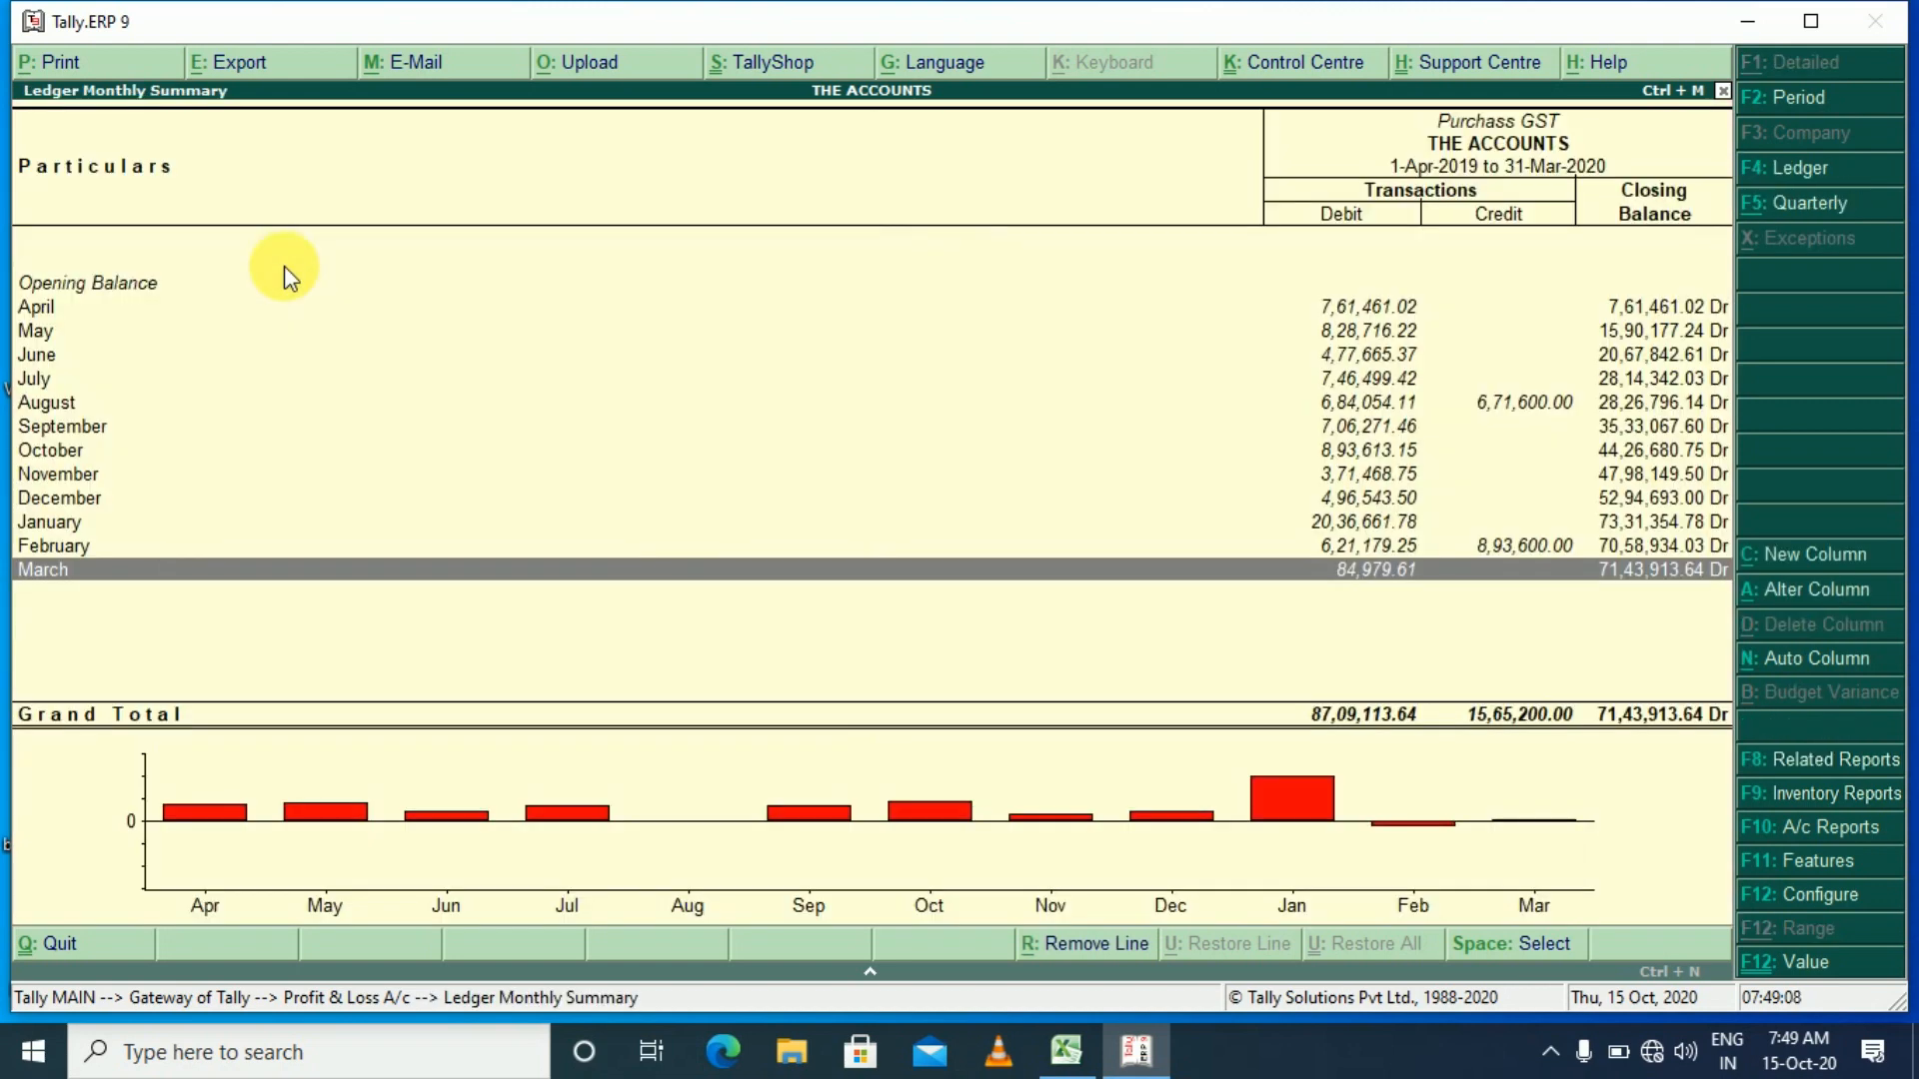
key(Return)
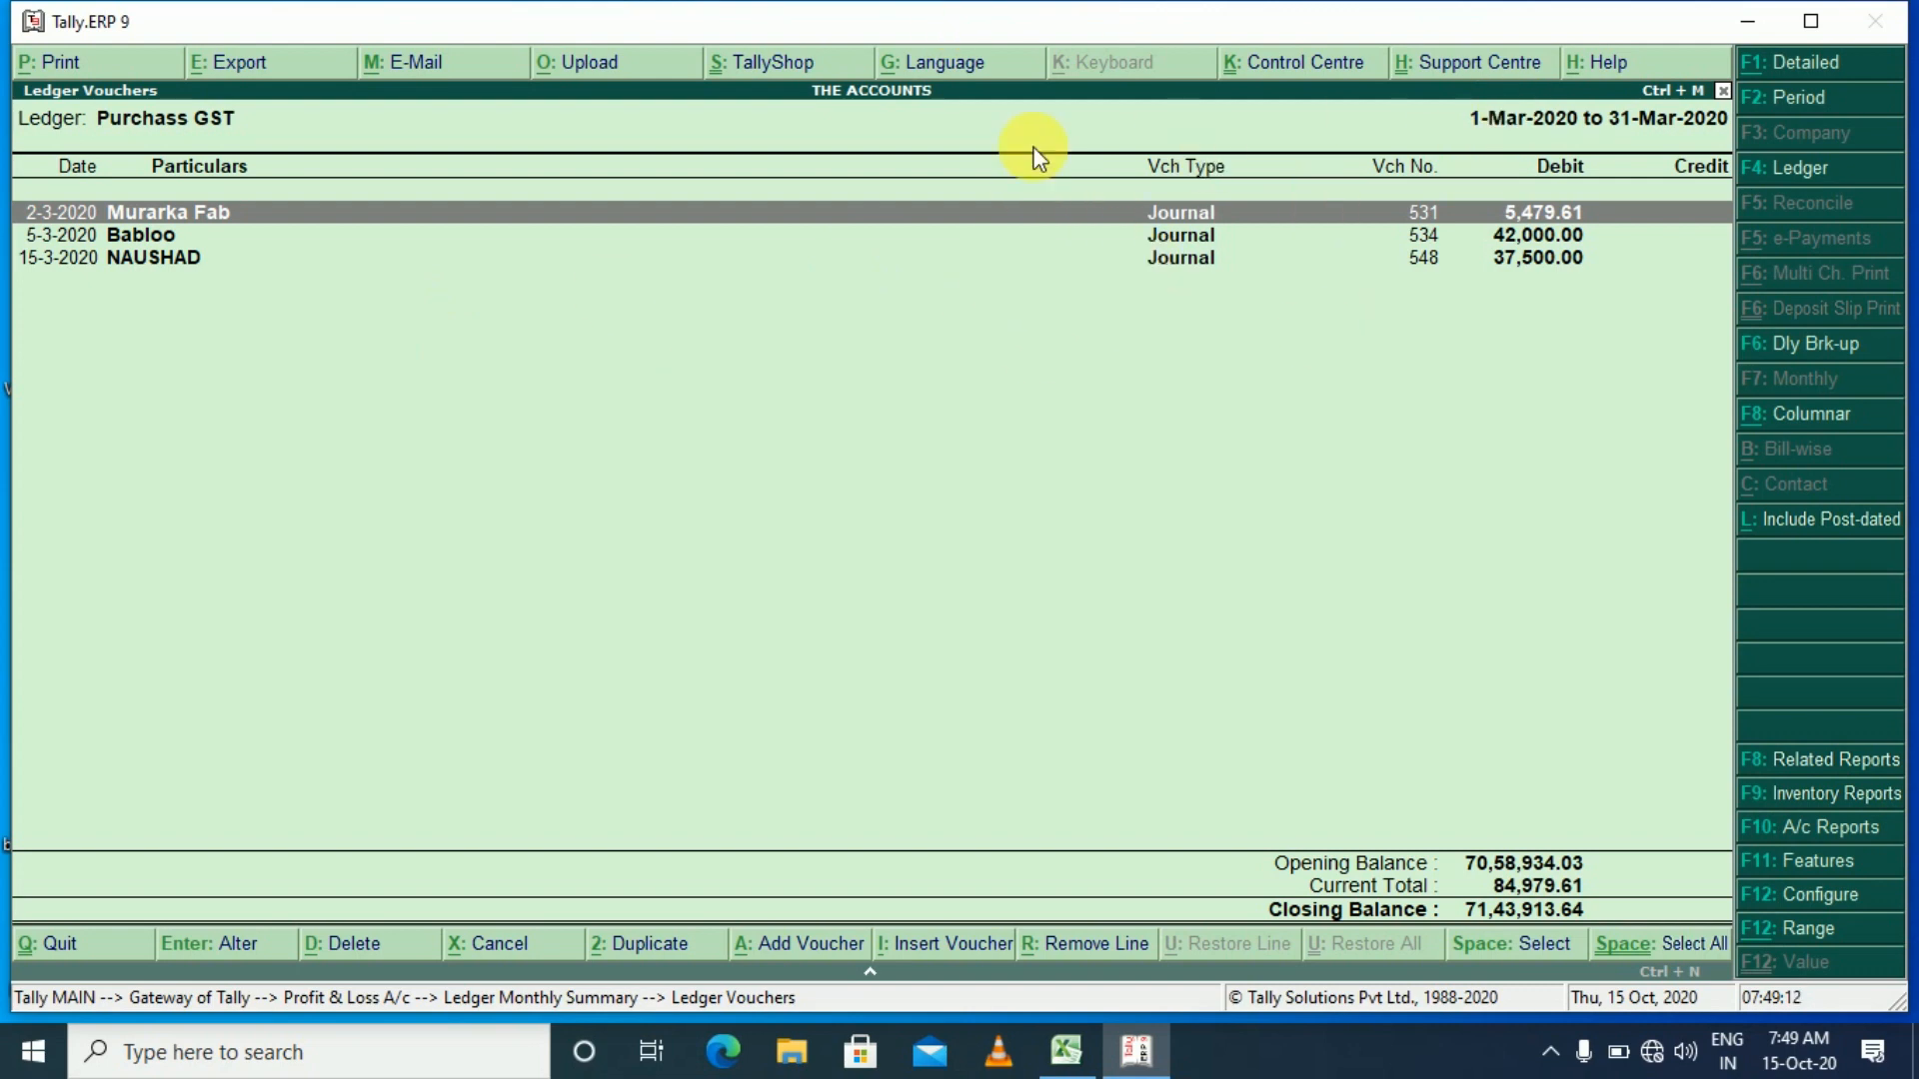
- Clear both dates of the voucher period so the ledger covers 1-Apr-2019 to 31-Mar-2020
key(F2)
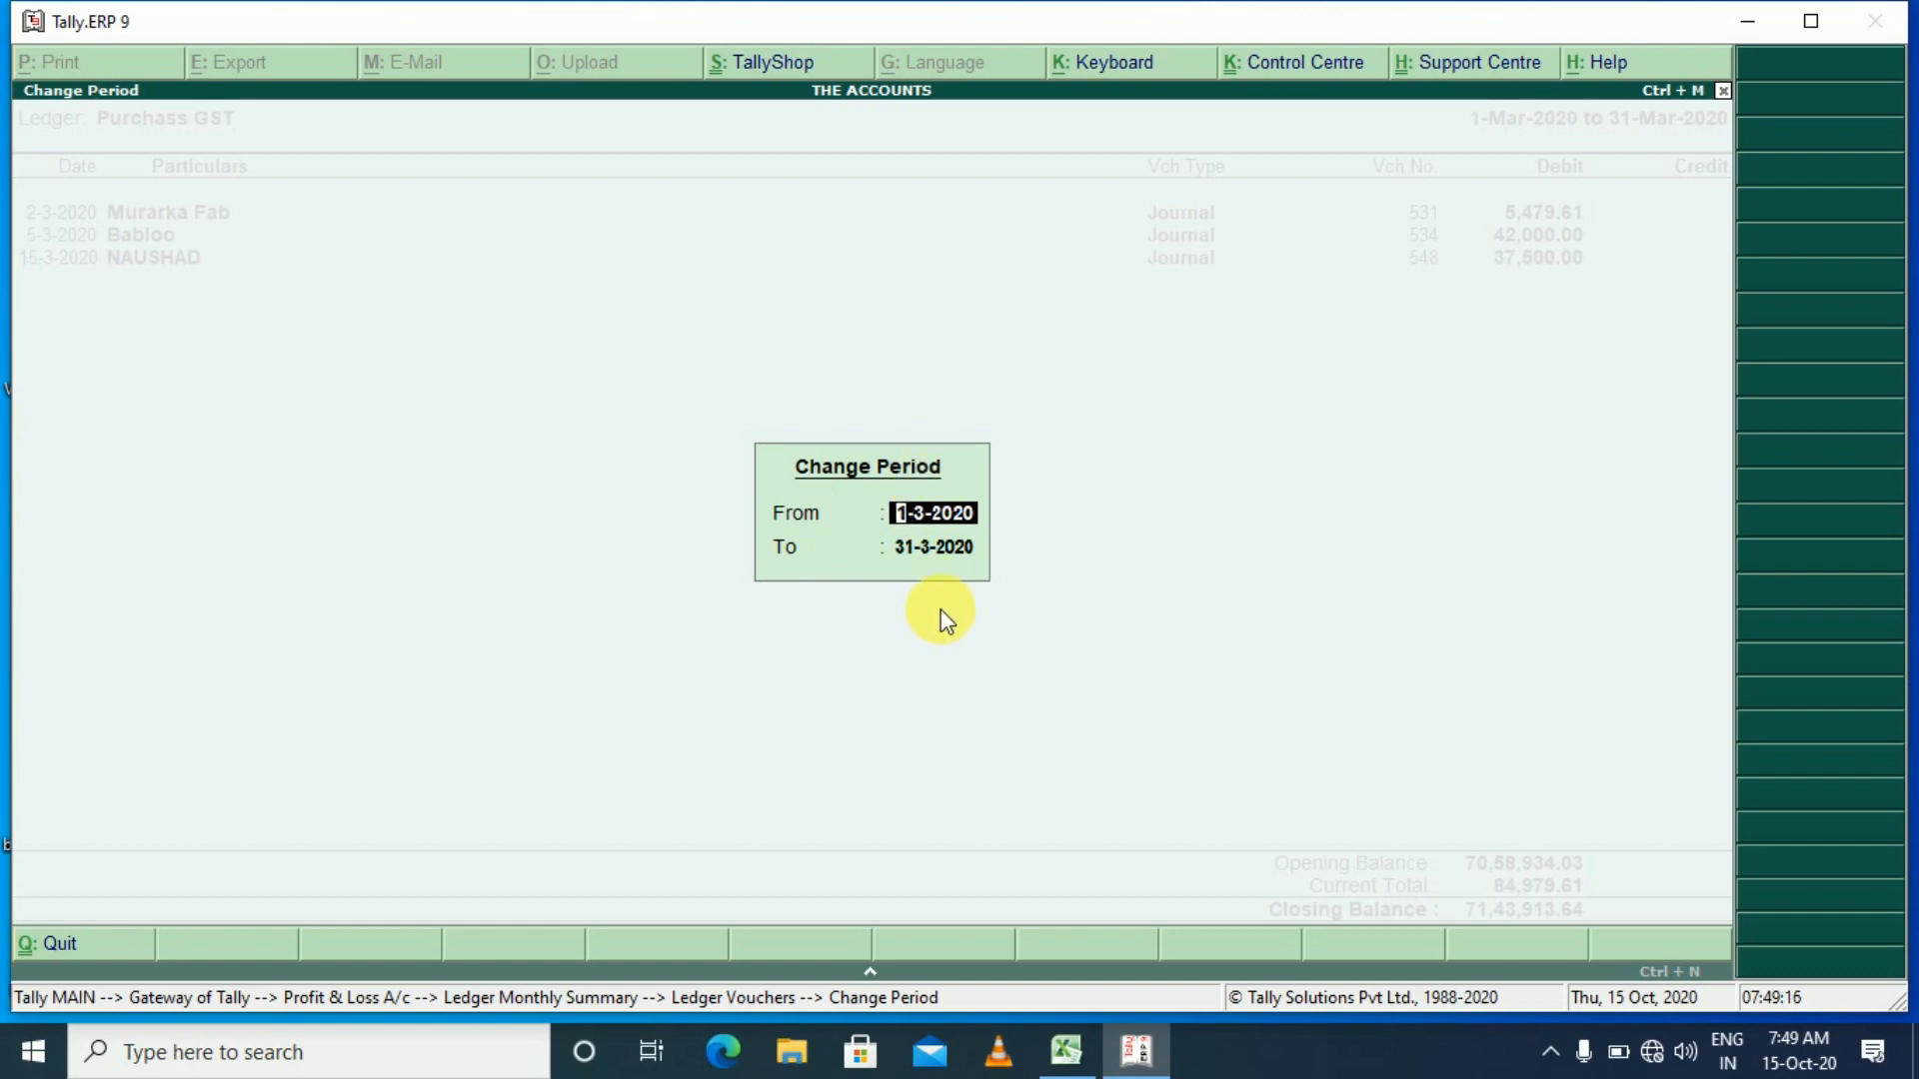
key(BackSpace)
key(Return)
key(BackSpace)
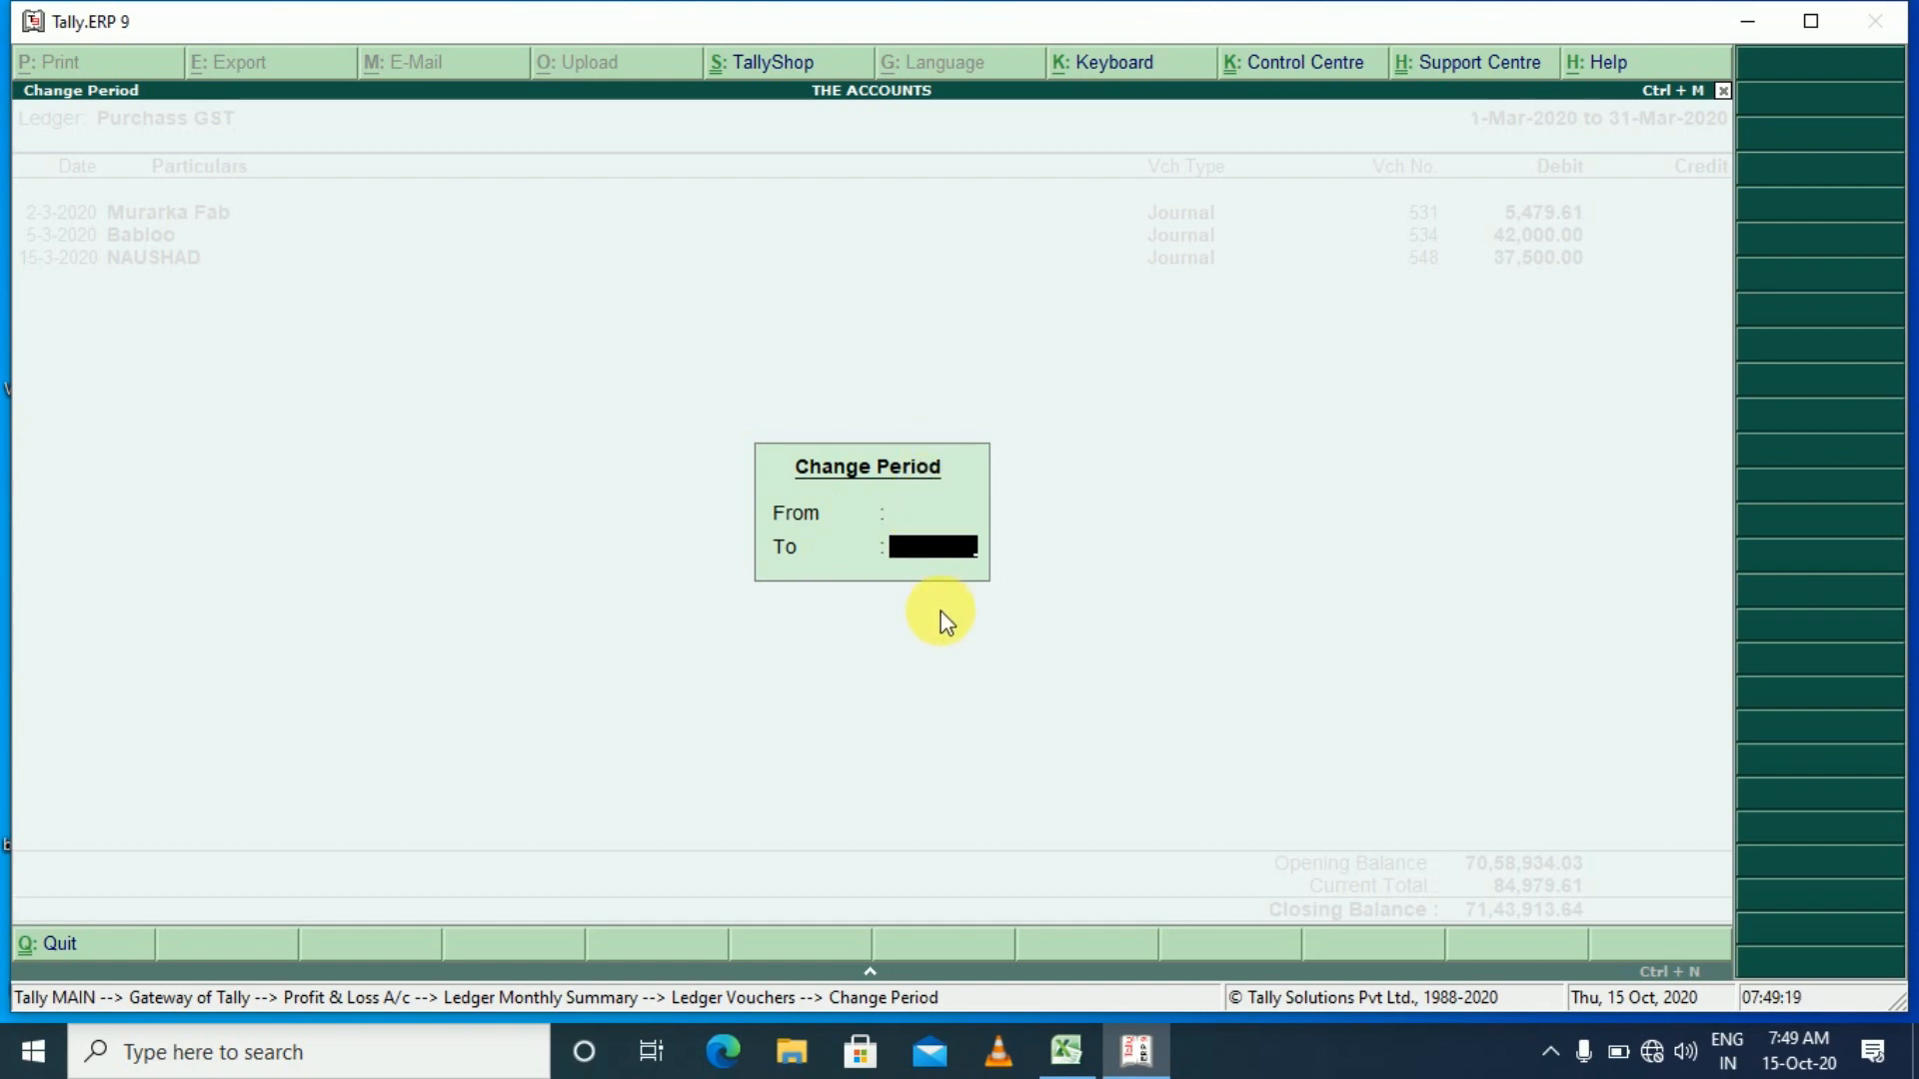
key(Return)
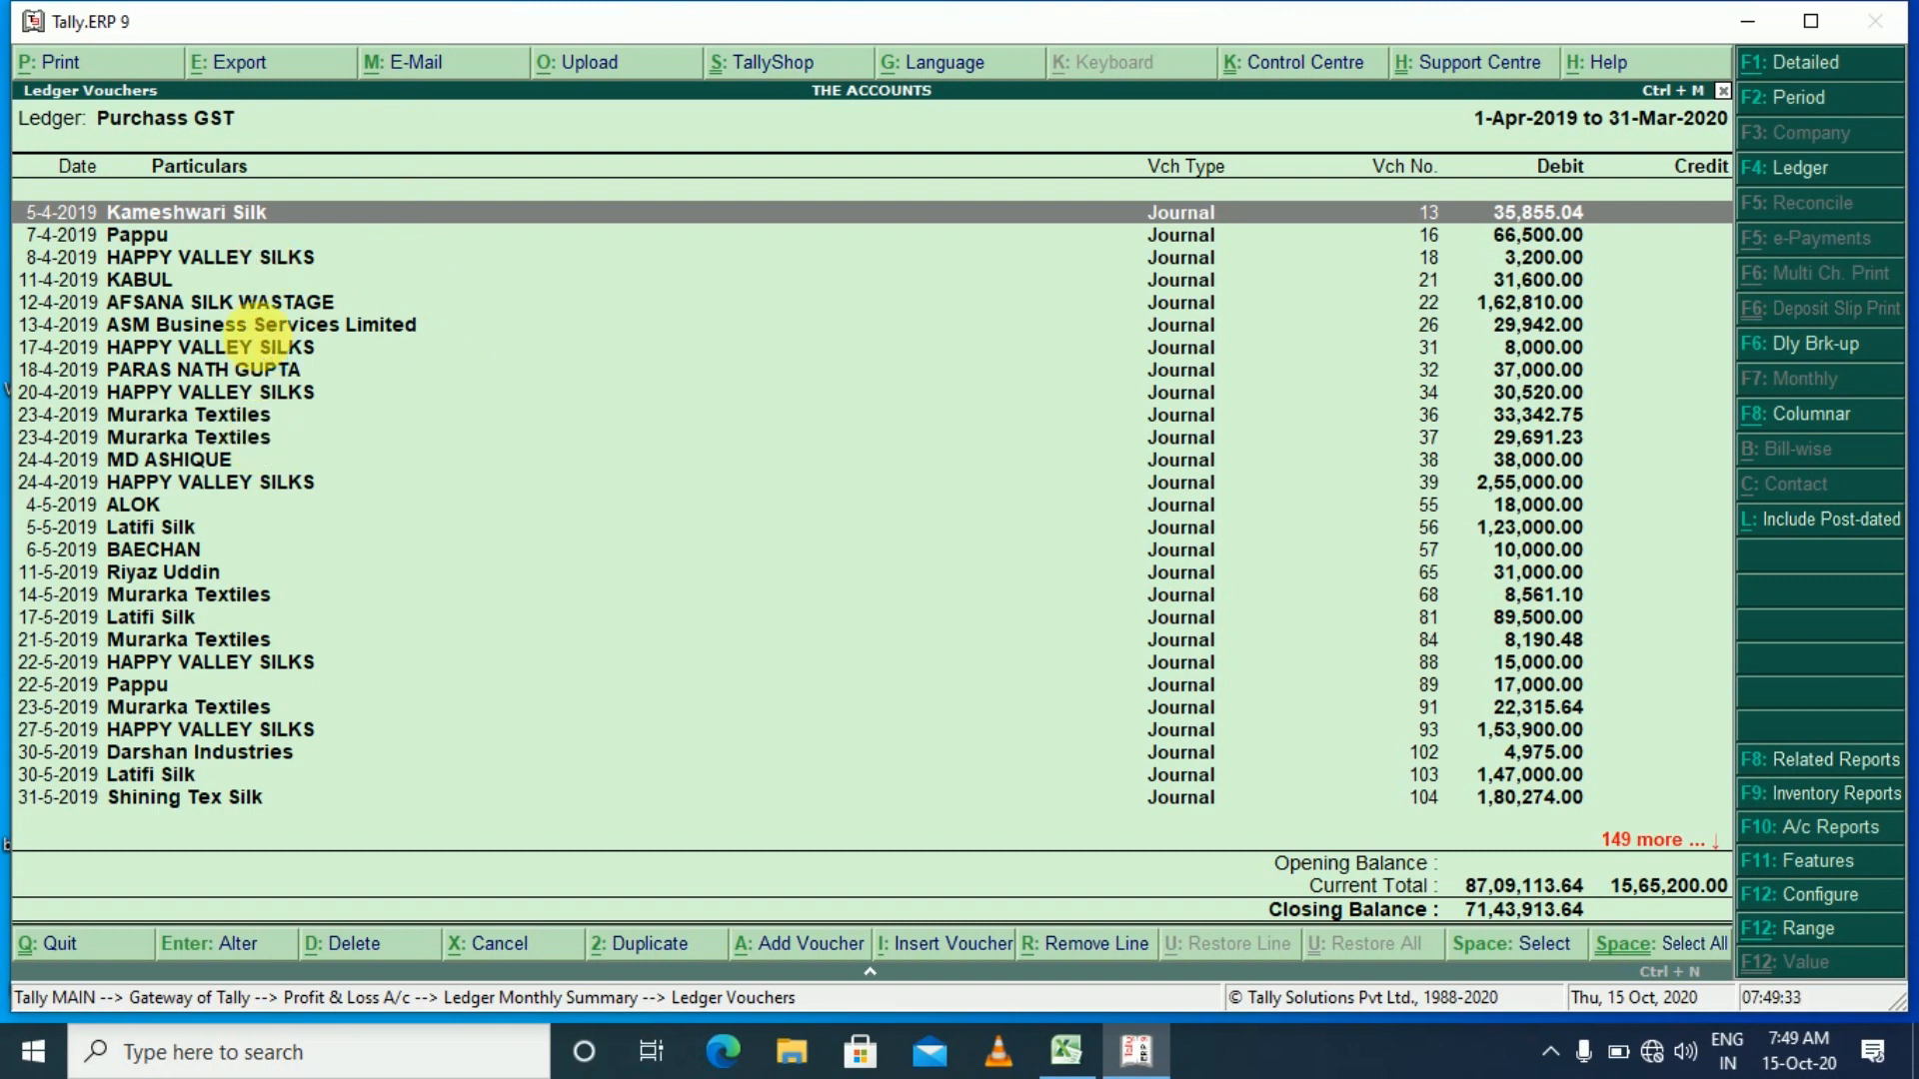
- Show the Purchass GST vouchers in detail and examine the SGST, CGST and IGST lines of the entries
key(alt+F1)
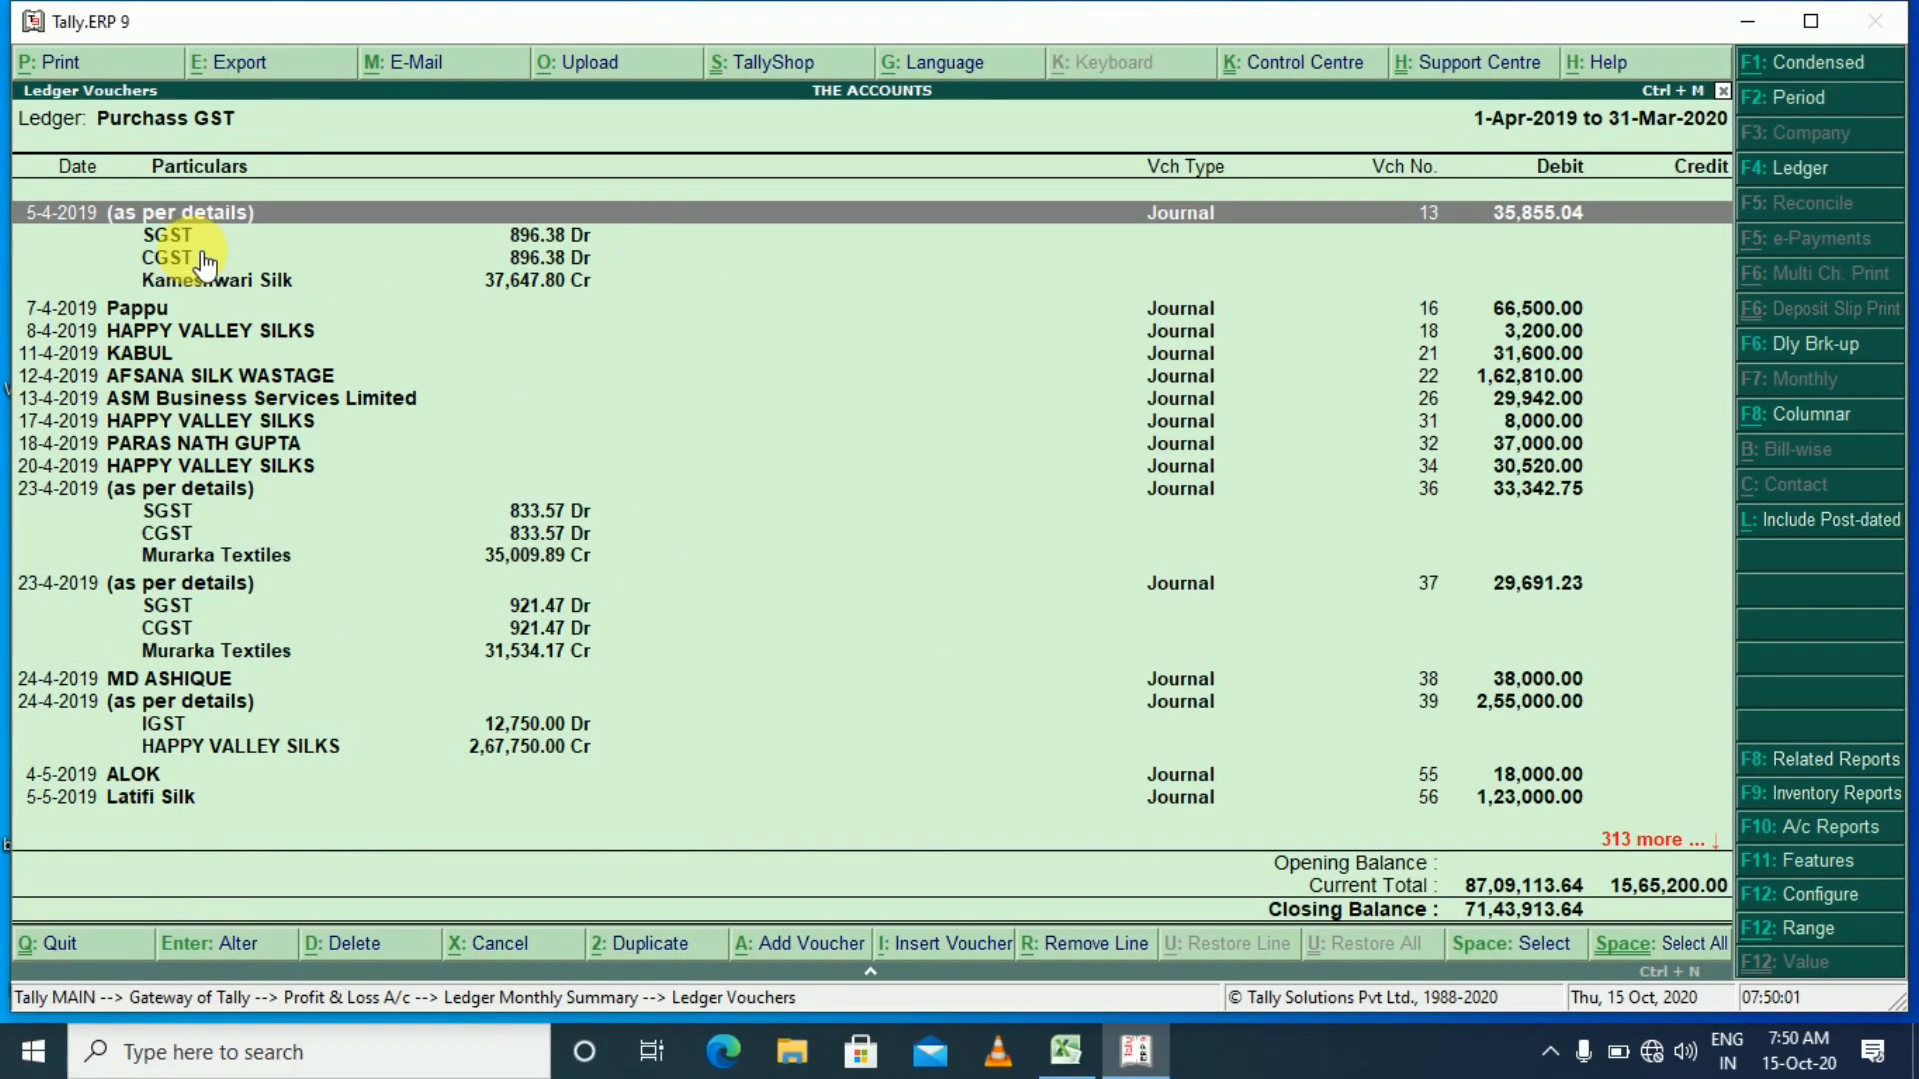
key(Down)
key(Down)
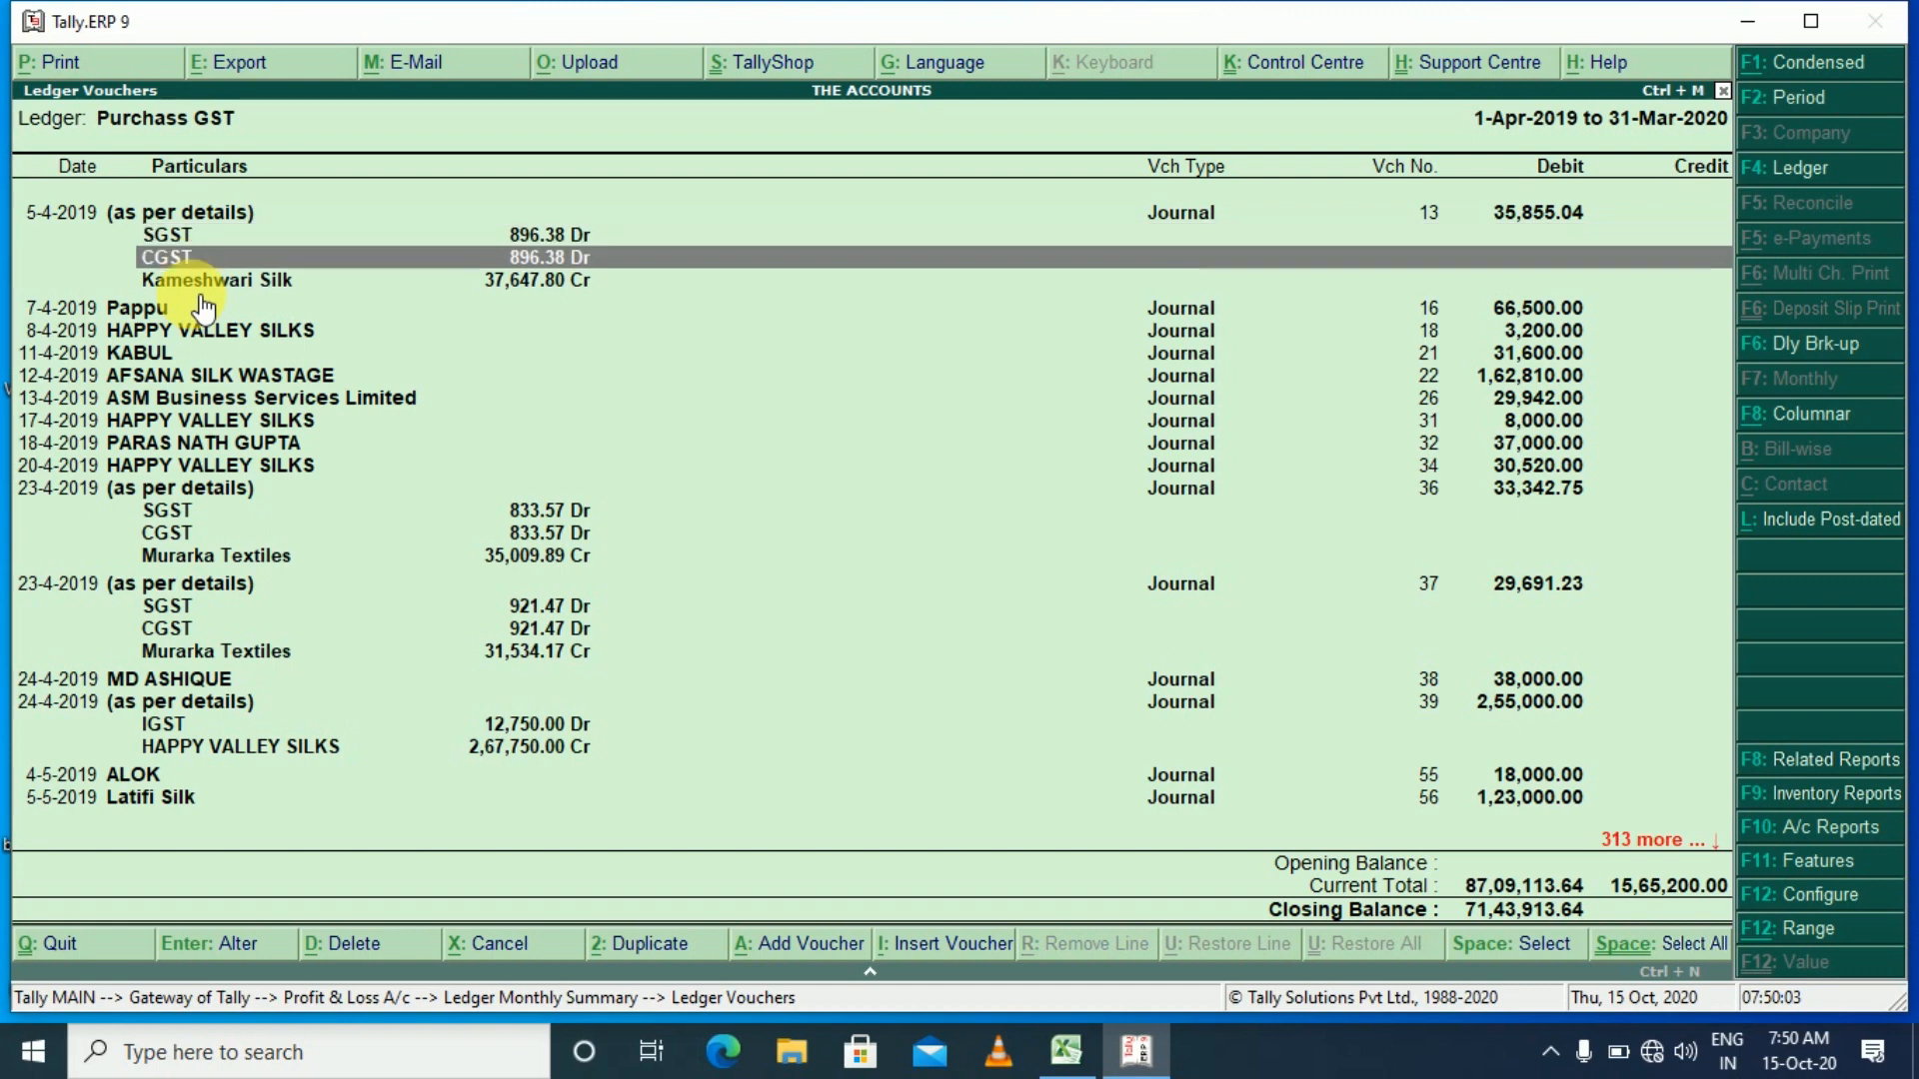
key(Down)
key(Down)
key(Down)
key(Down)
key(Down)
key(Down)
key(Down)
key(Down)
key(Down)
key(Down)
key(Down)
key(Down)
key(Down)
key(Down)
key(Down)
key(Down)
key(Down)
key(Down)
key(Down)
key(Down)
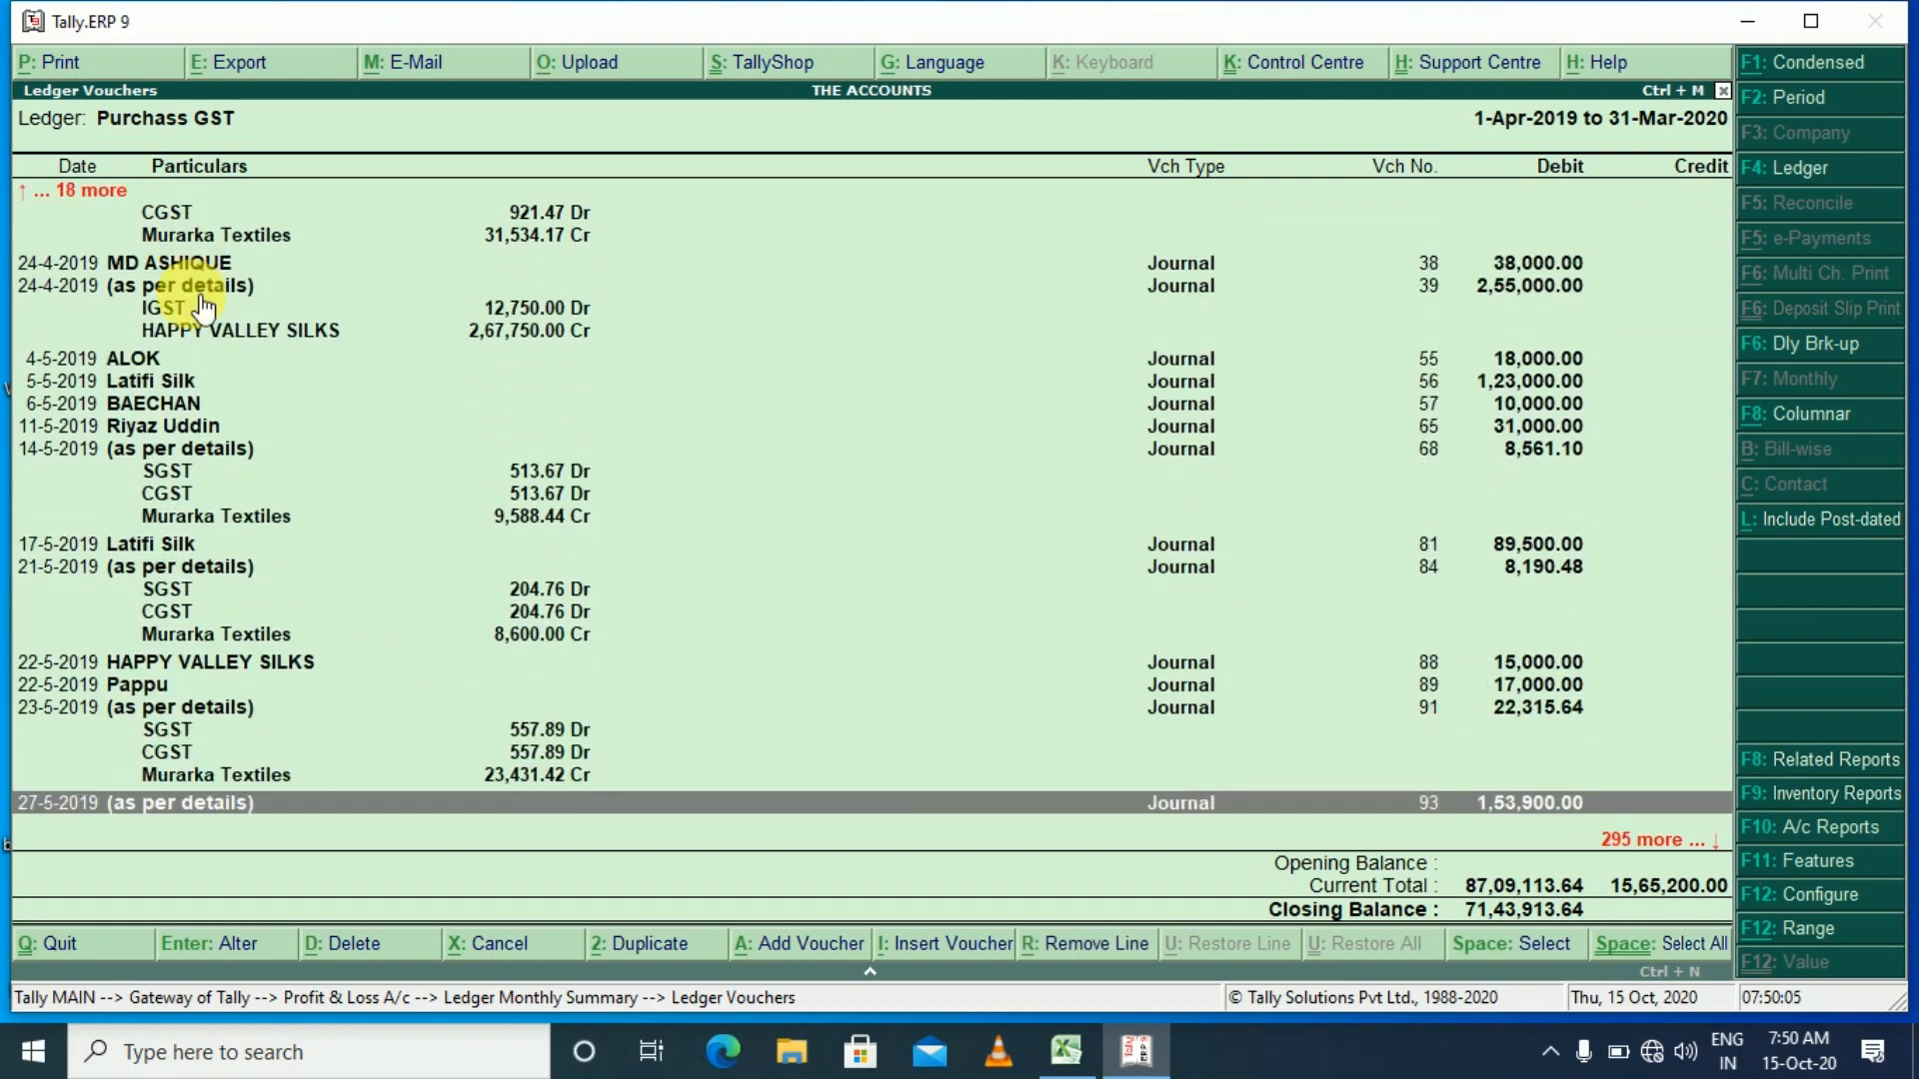
key(Down)
key(Down)
key(Down)
key(Down)
key(Down)
key(Down)
key(Down)
key(Down)
key(Down)
key(Down)
key(Down)
key(Down)
key(Down)
key(Down)
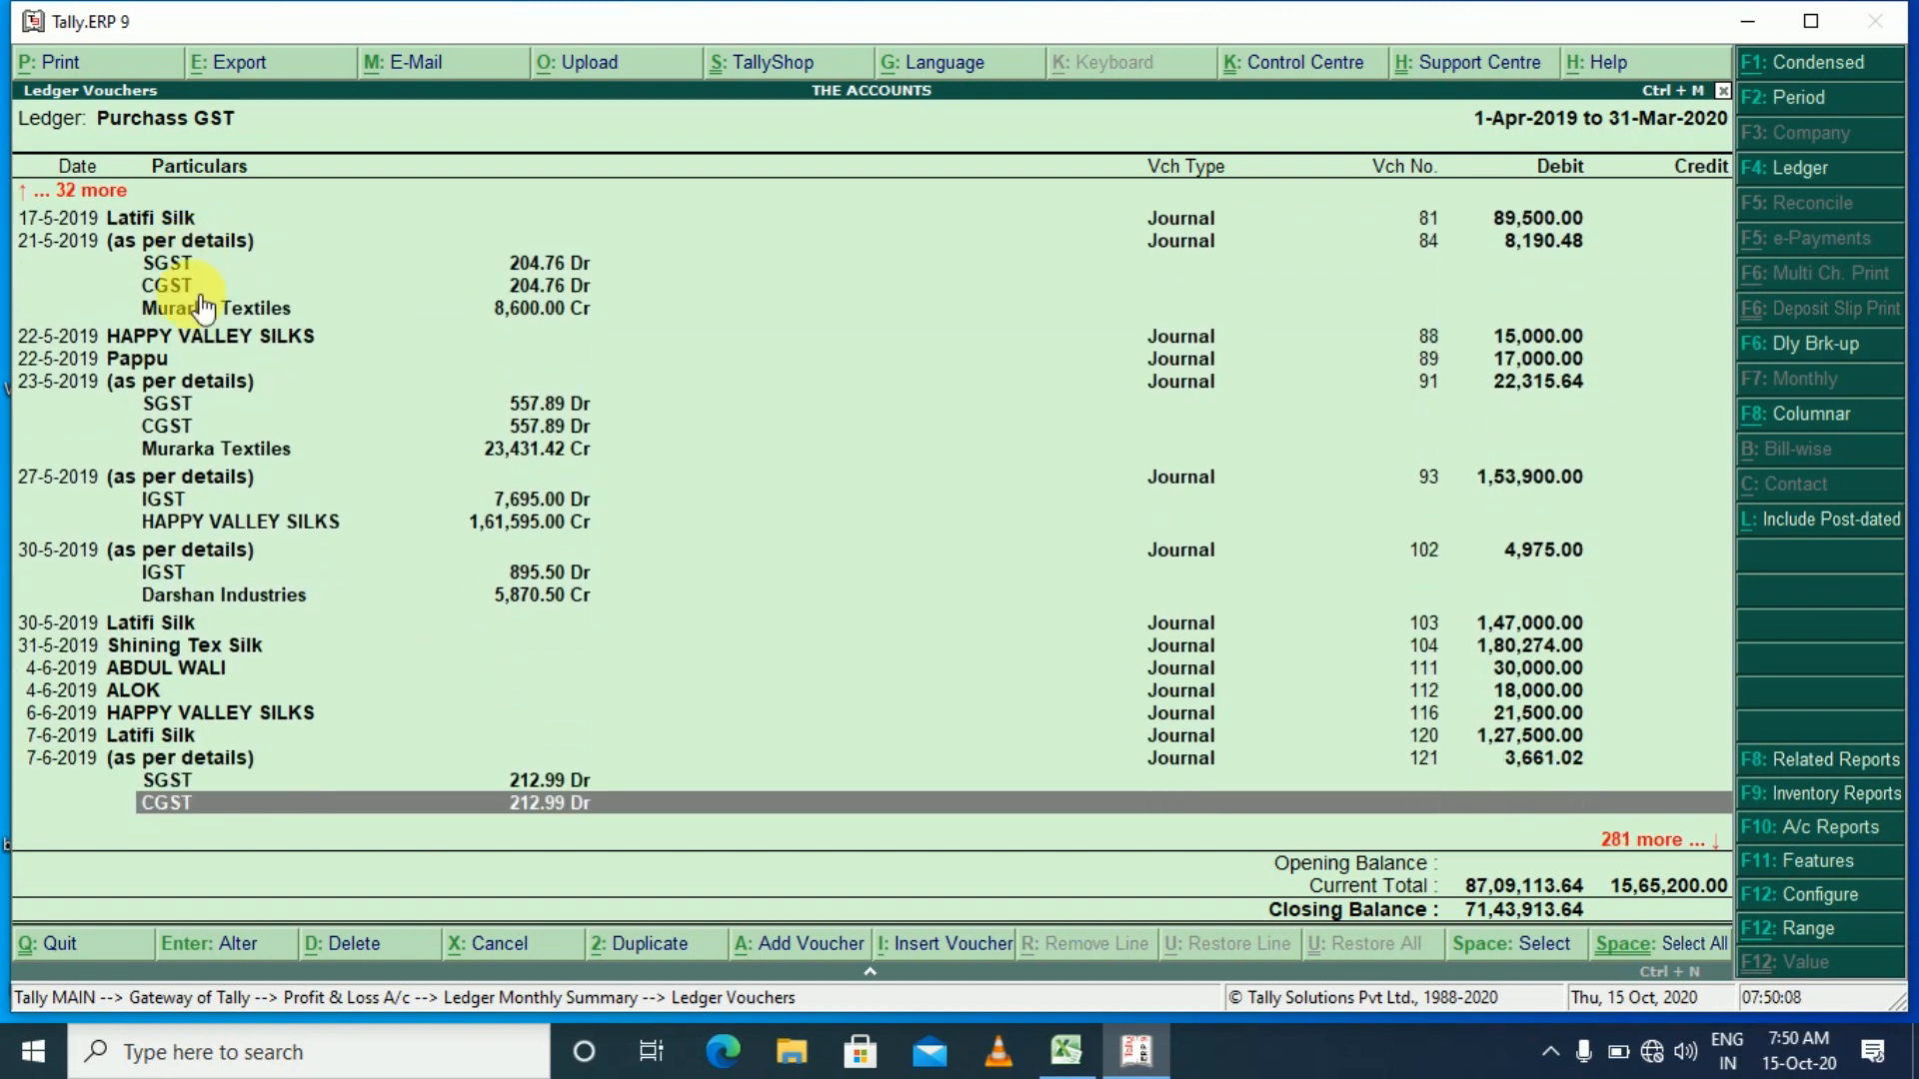
click(63, 502)
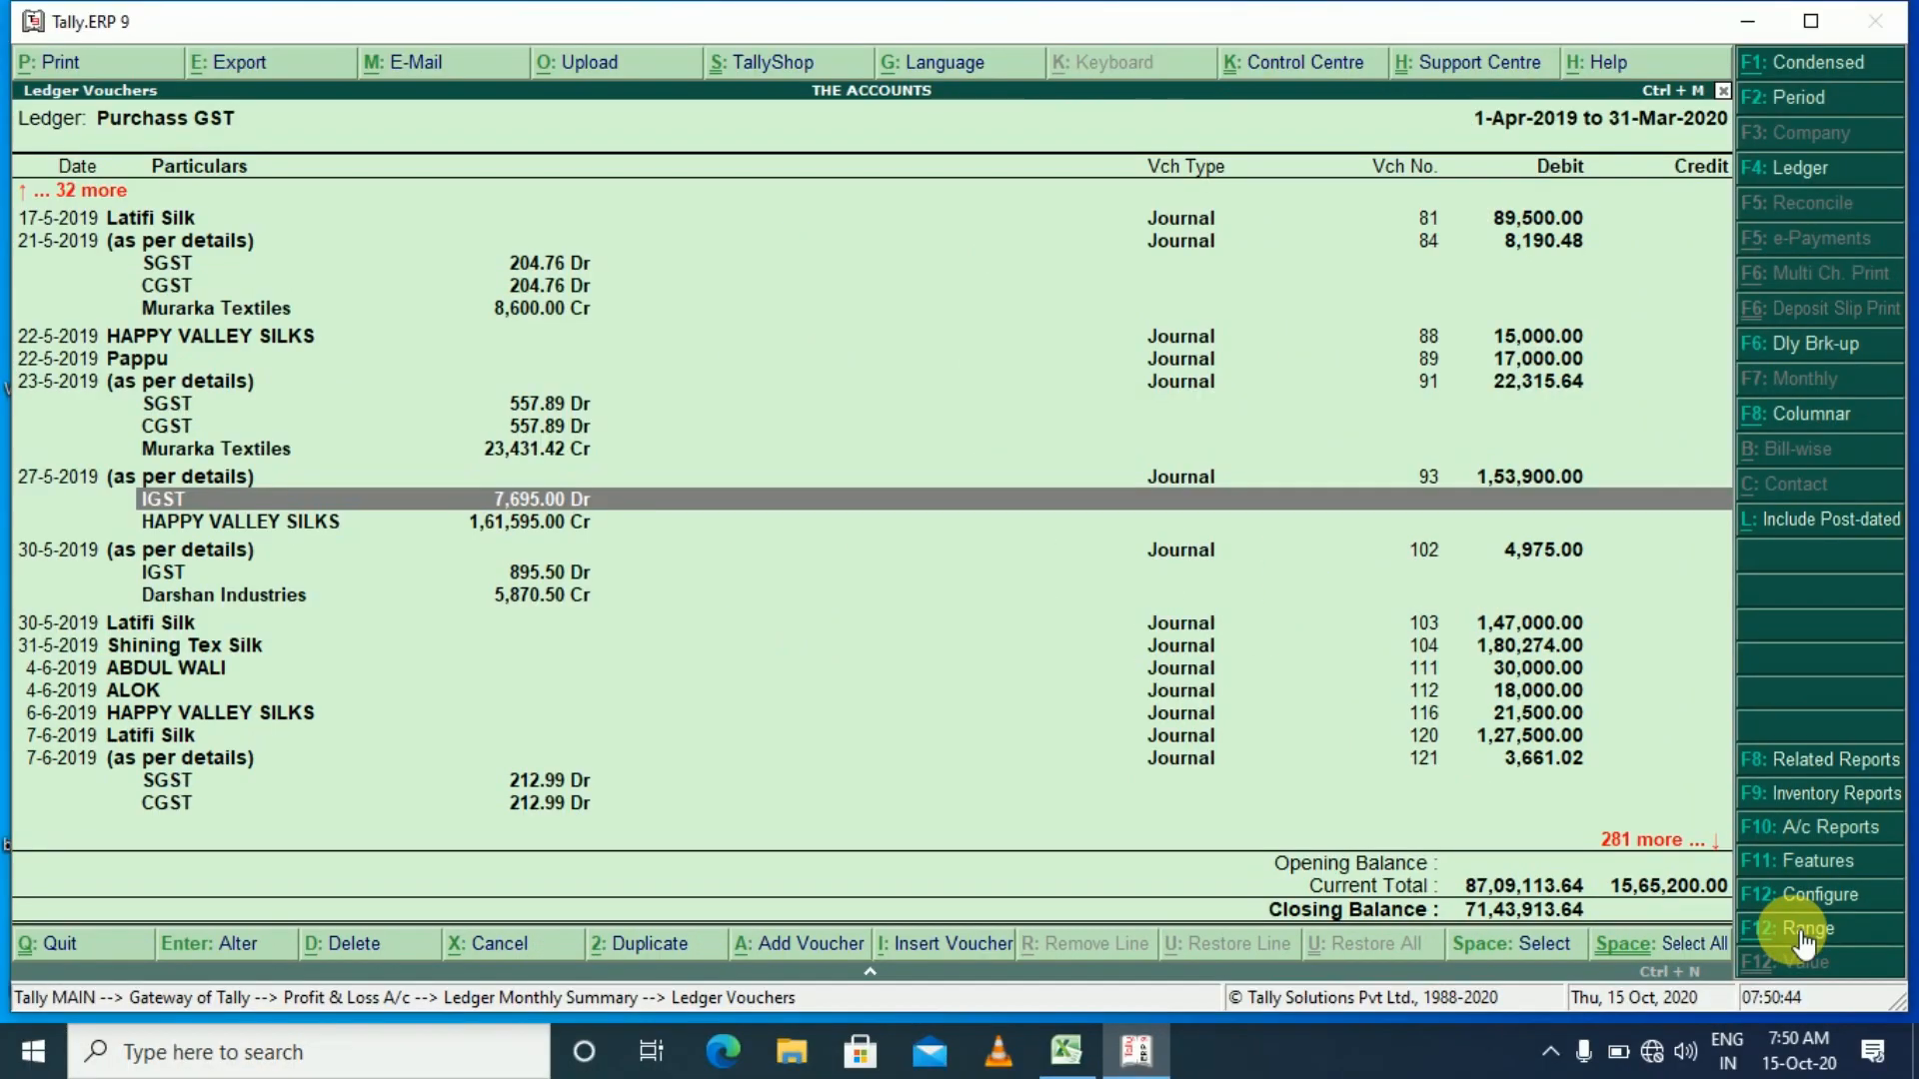
- Start a range filter on the ledger vouchers for Voucher having Ledgers
click(1801, 929)
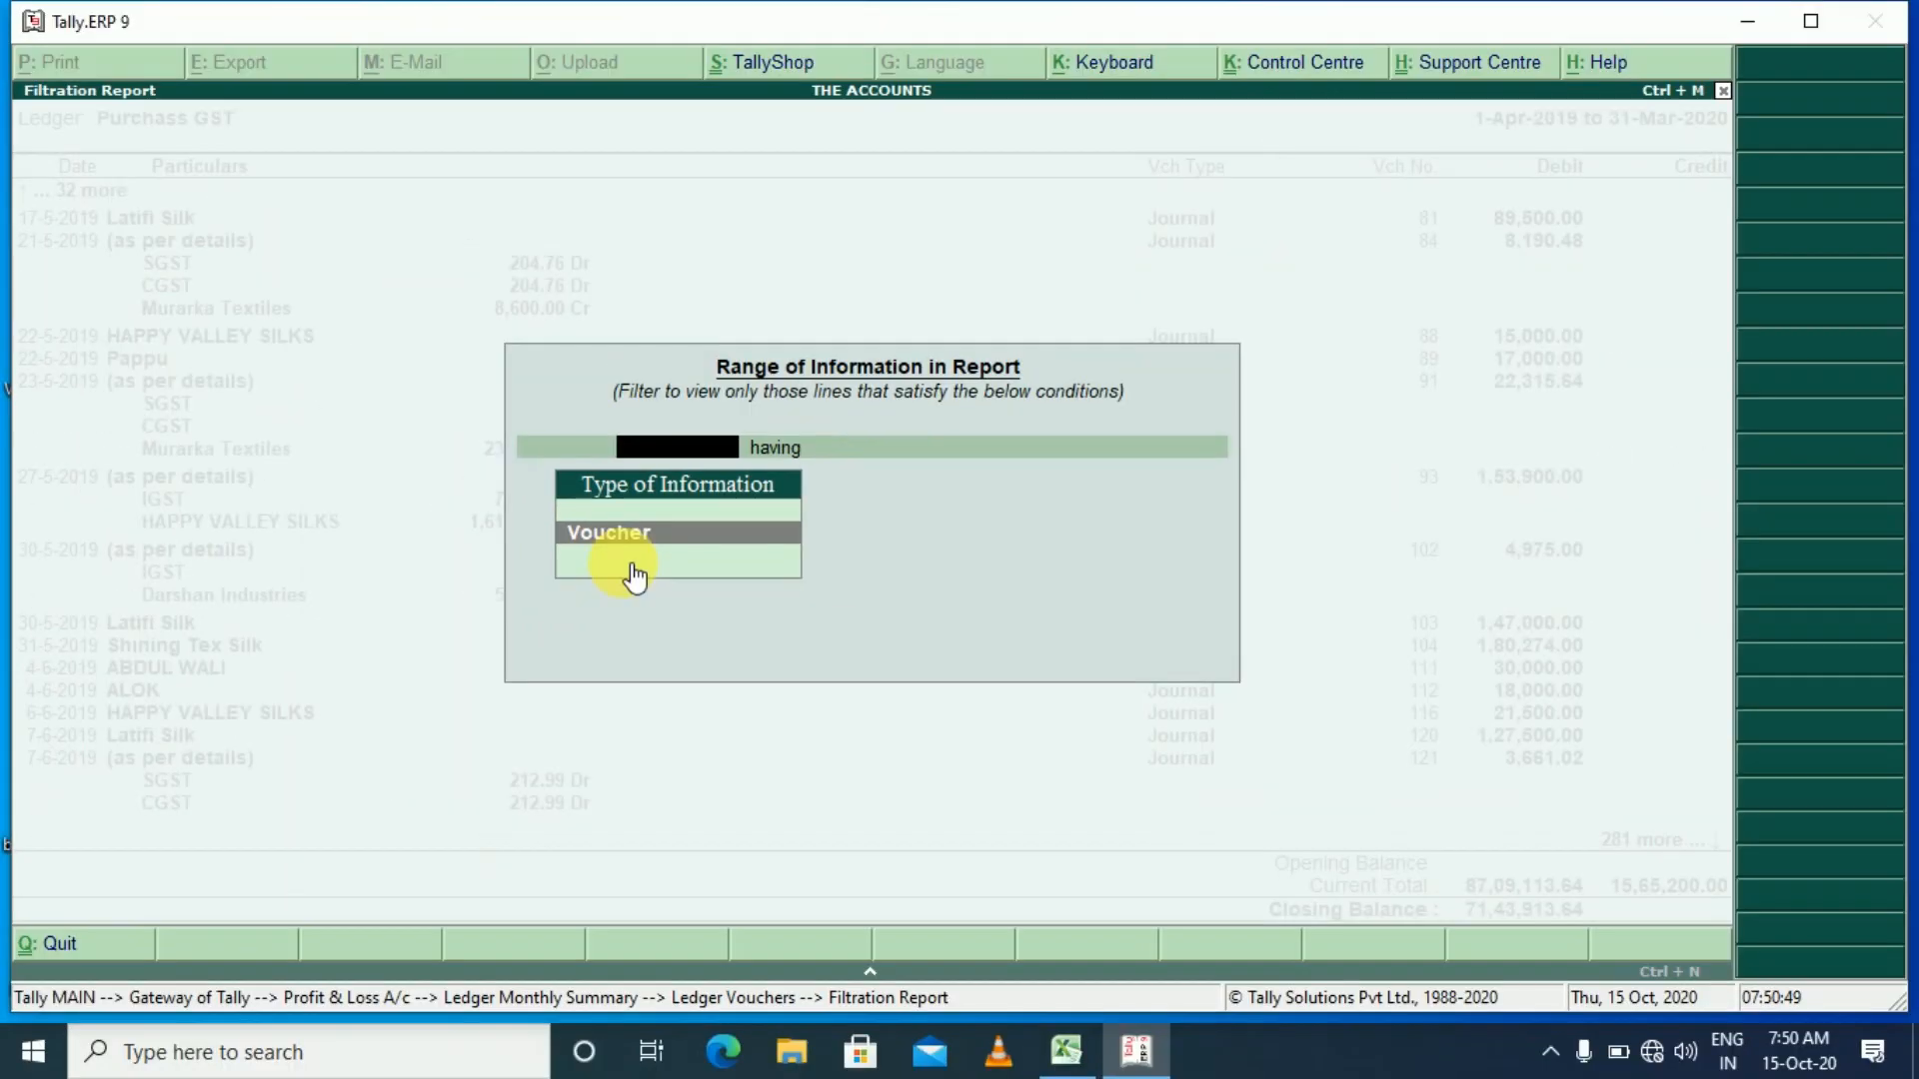
key(Return)
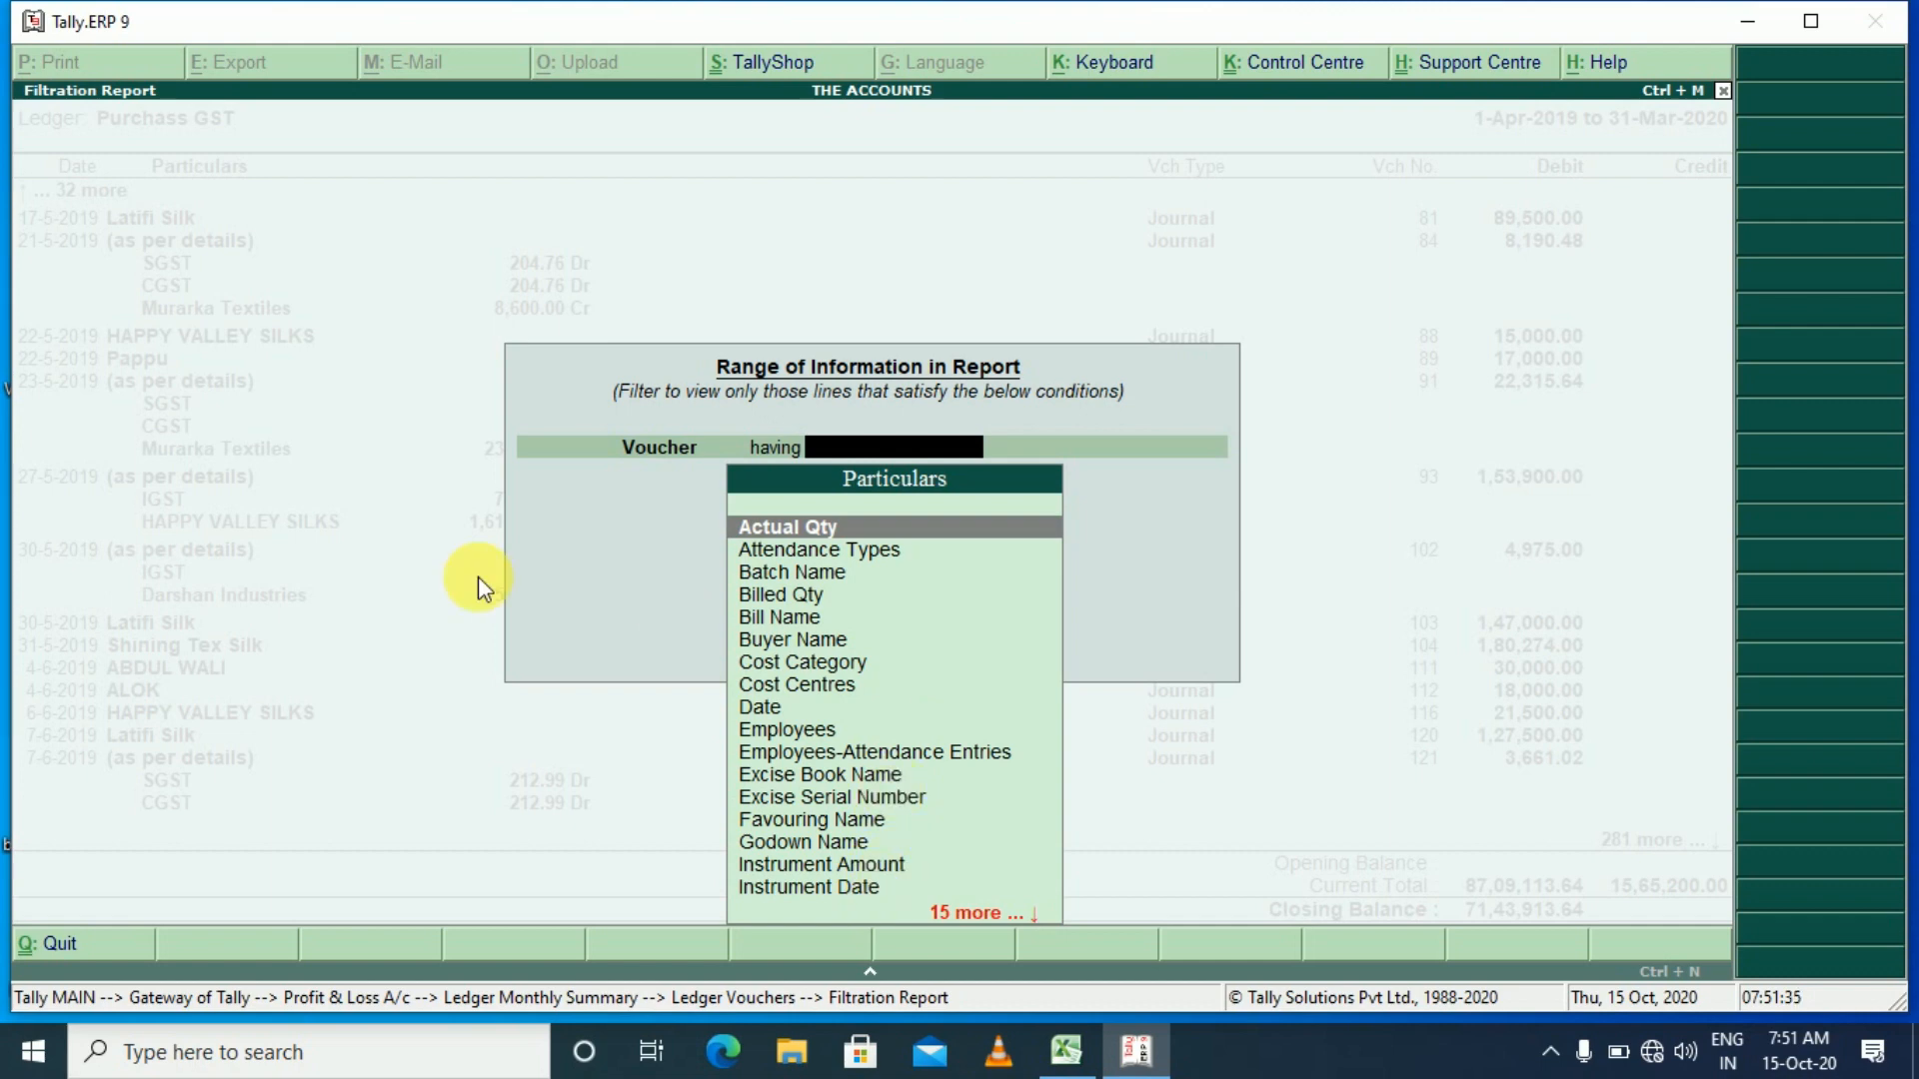
text(le)
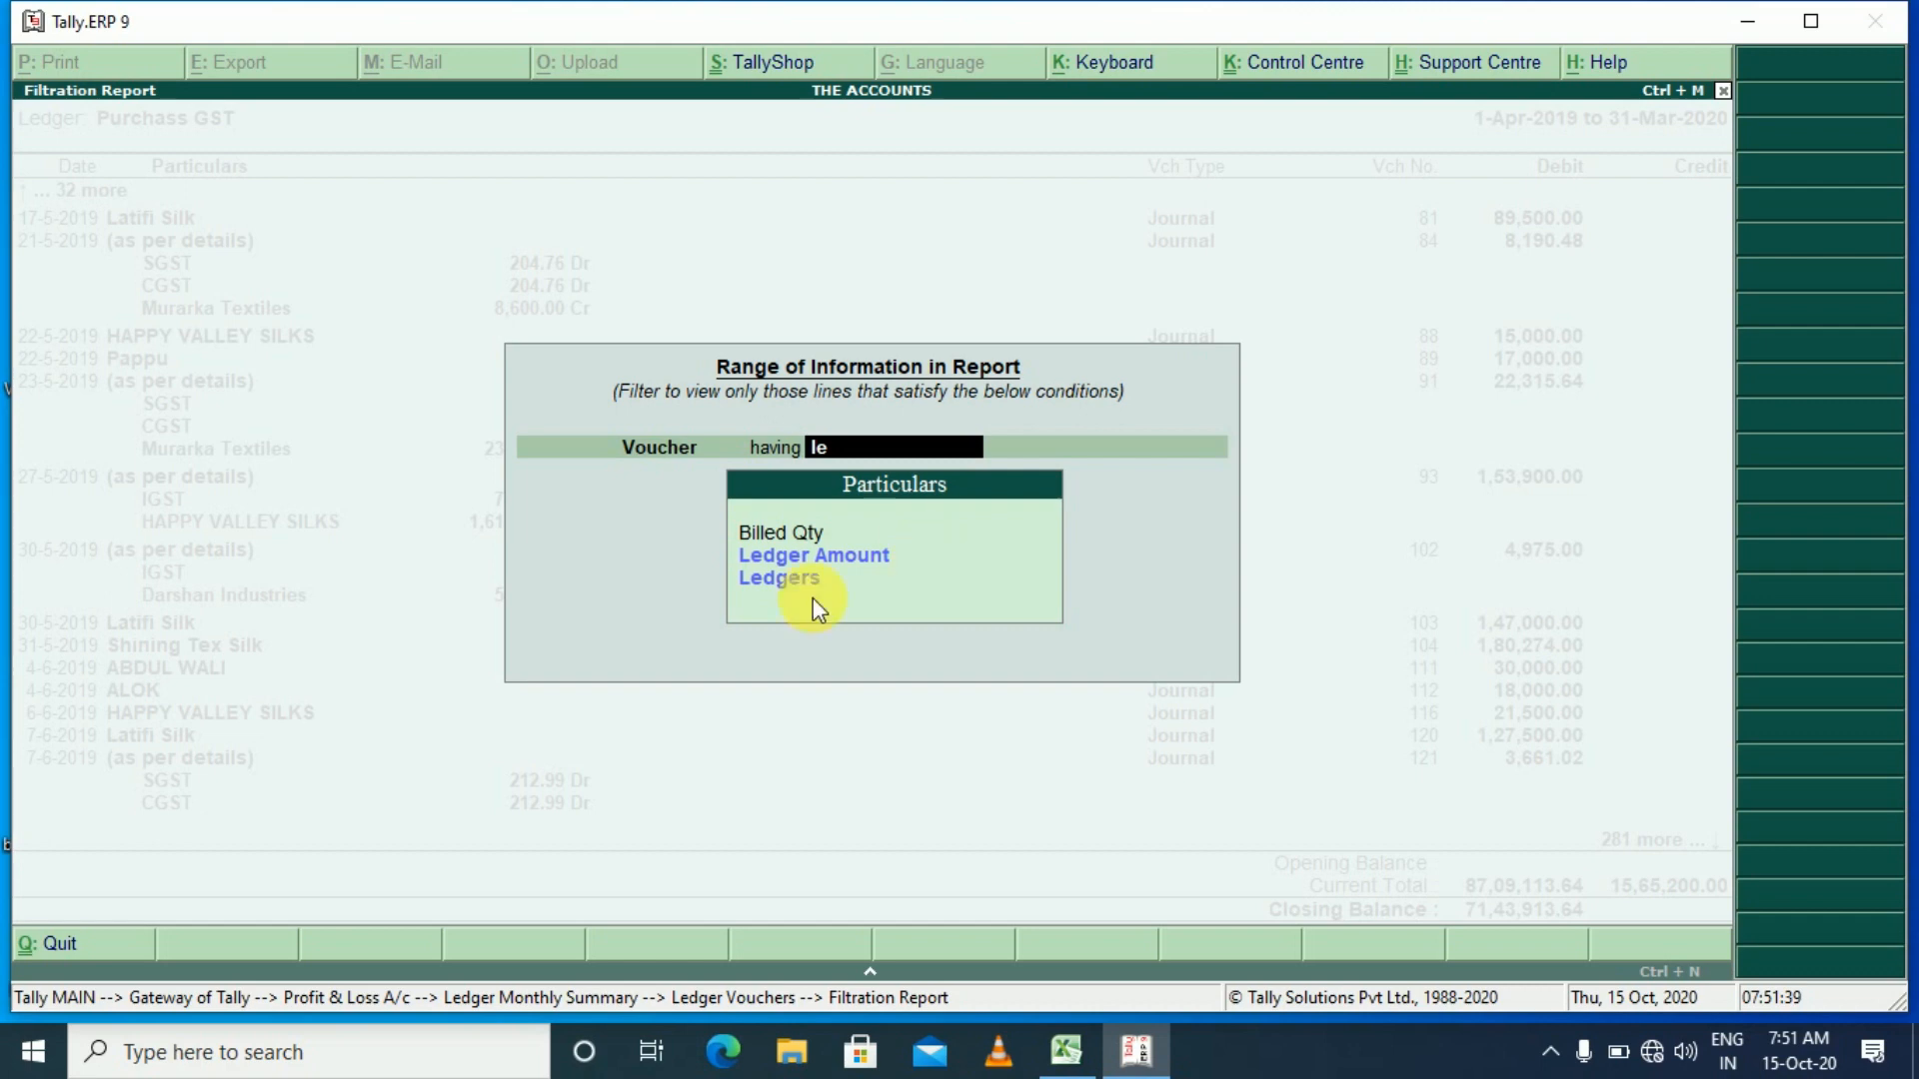
click(784, 589)
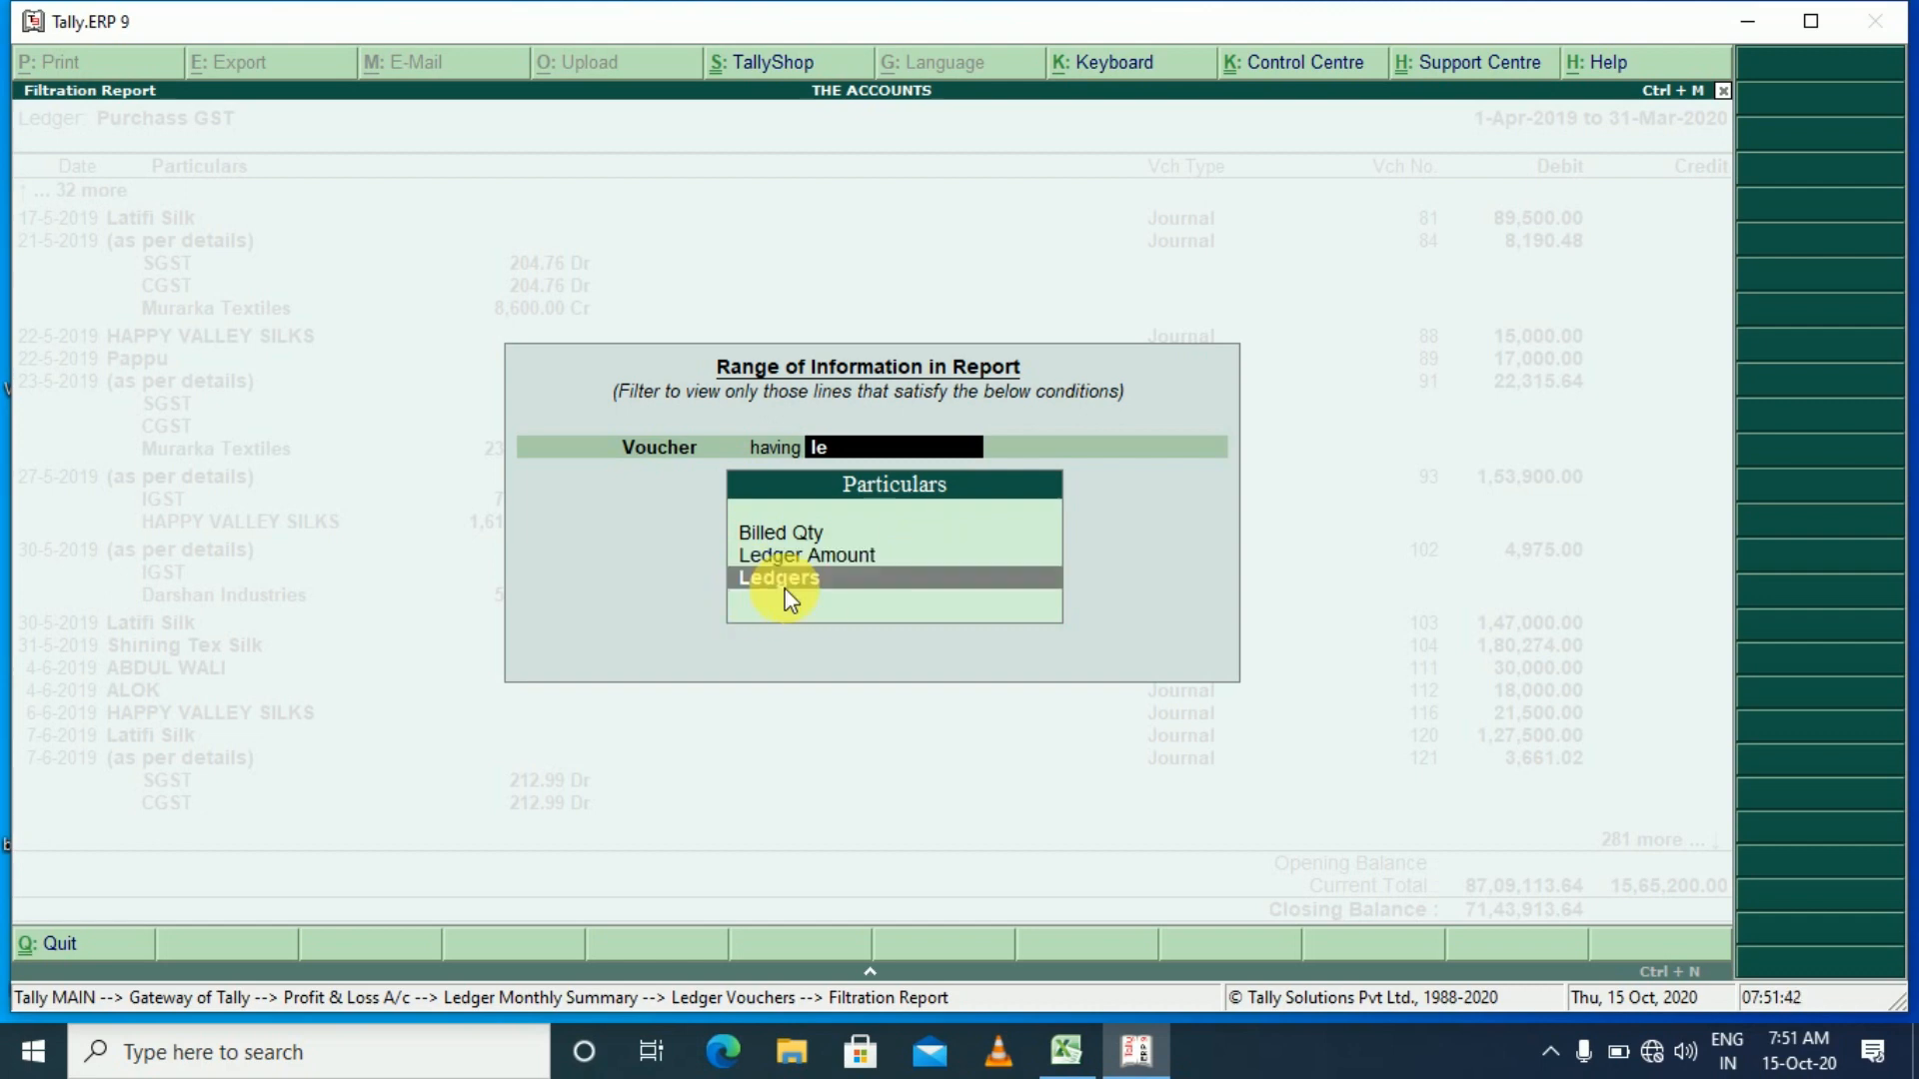
key(Return)
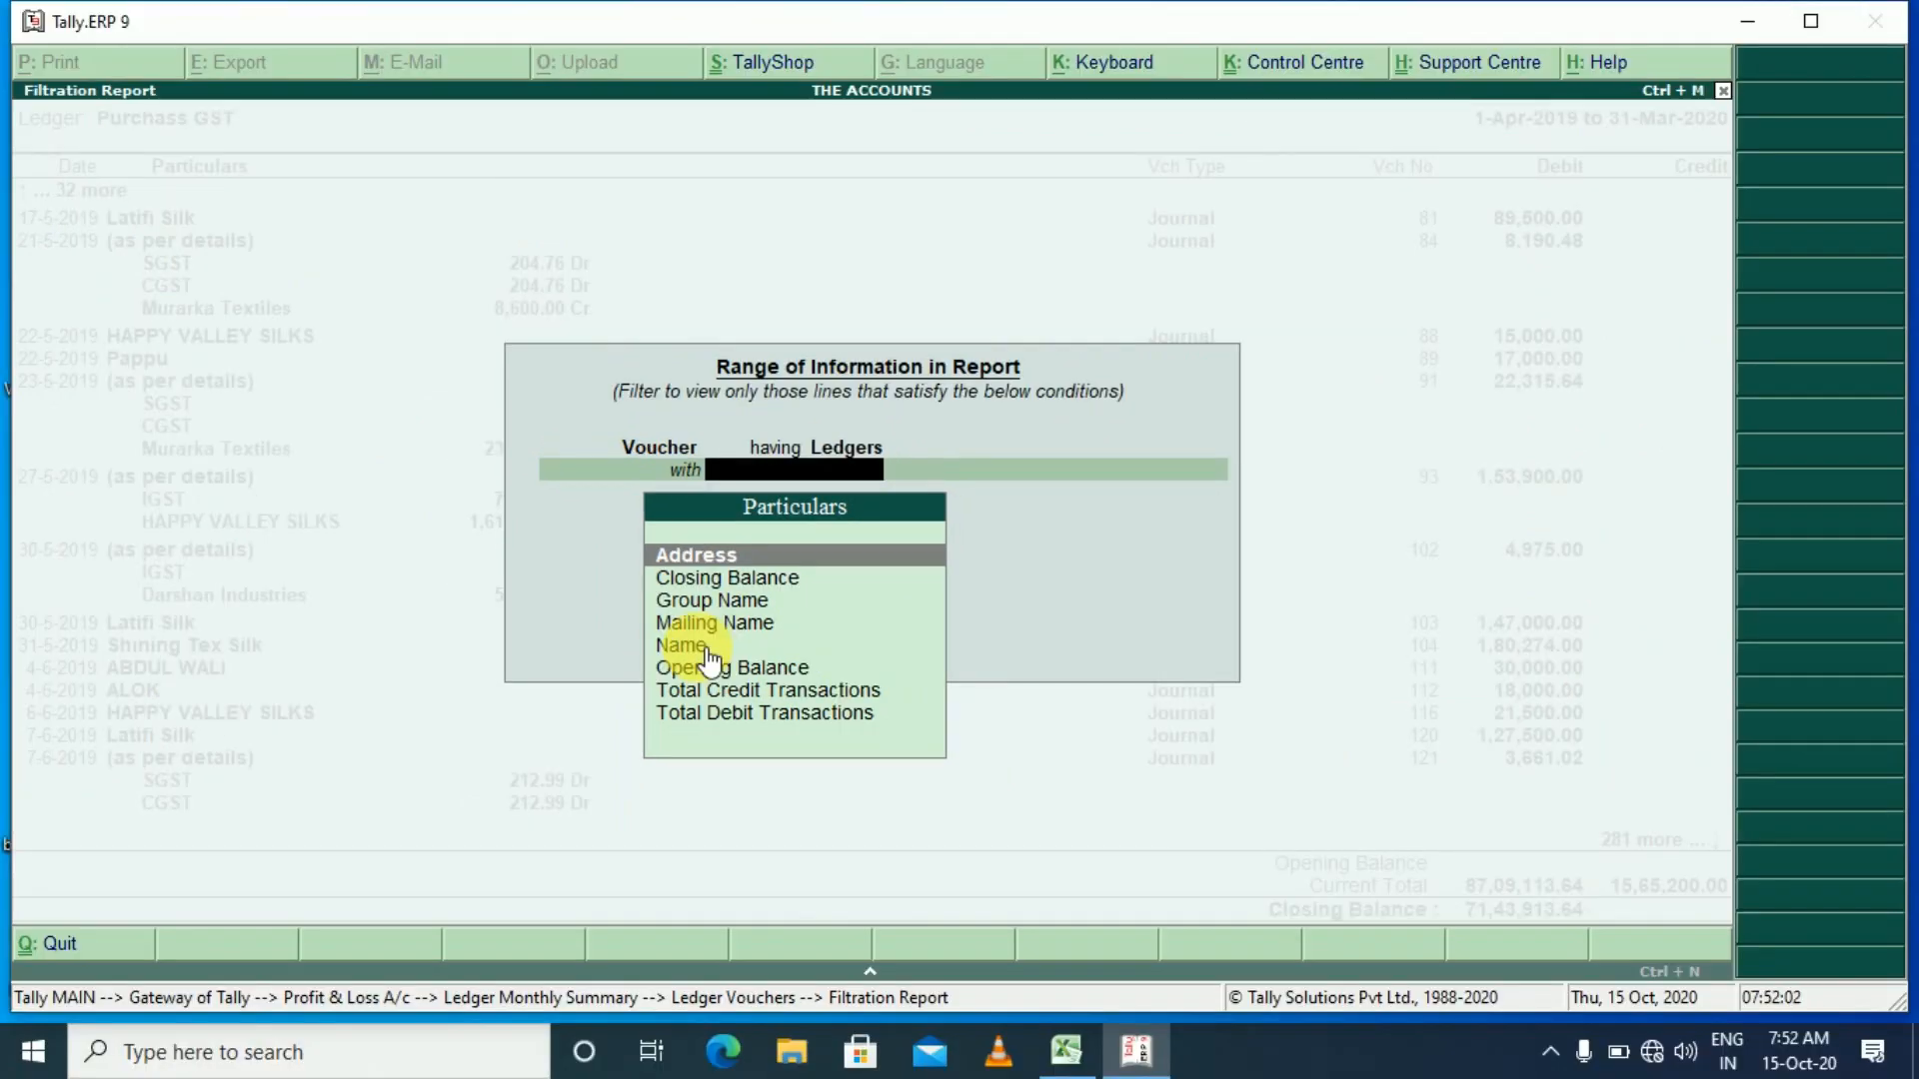
- Filter the vouchers by ledger Name equal to igst, end the condition list and apply the filter
click(697, 646)
click(698, 646)
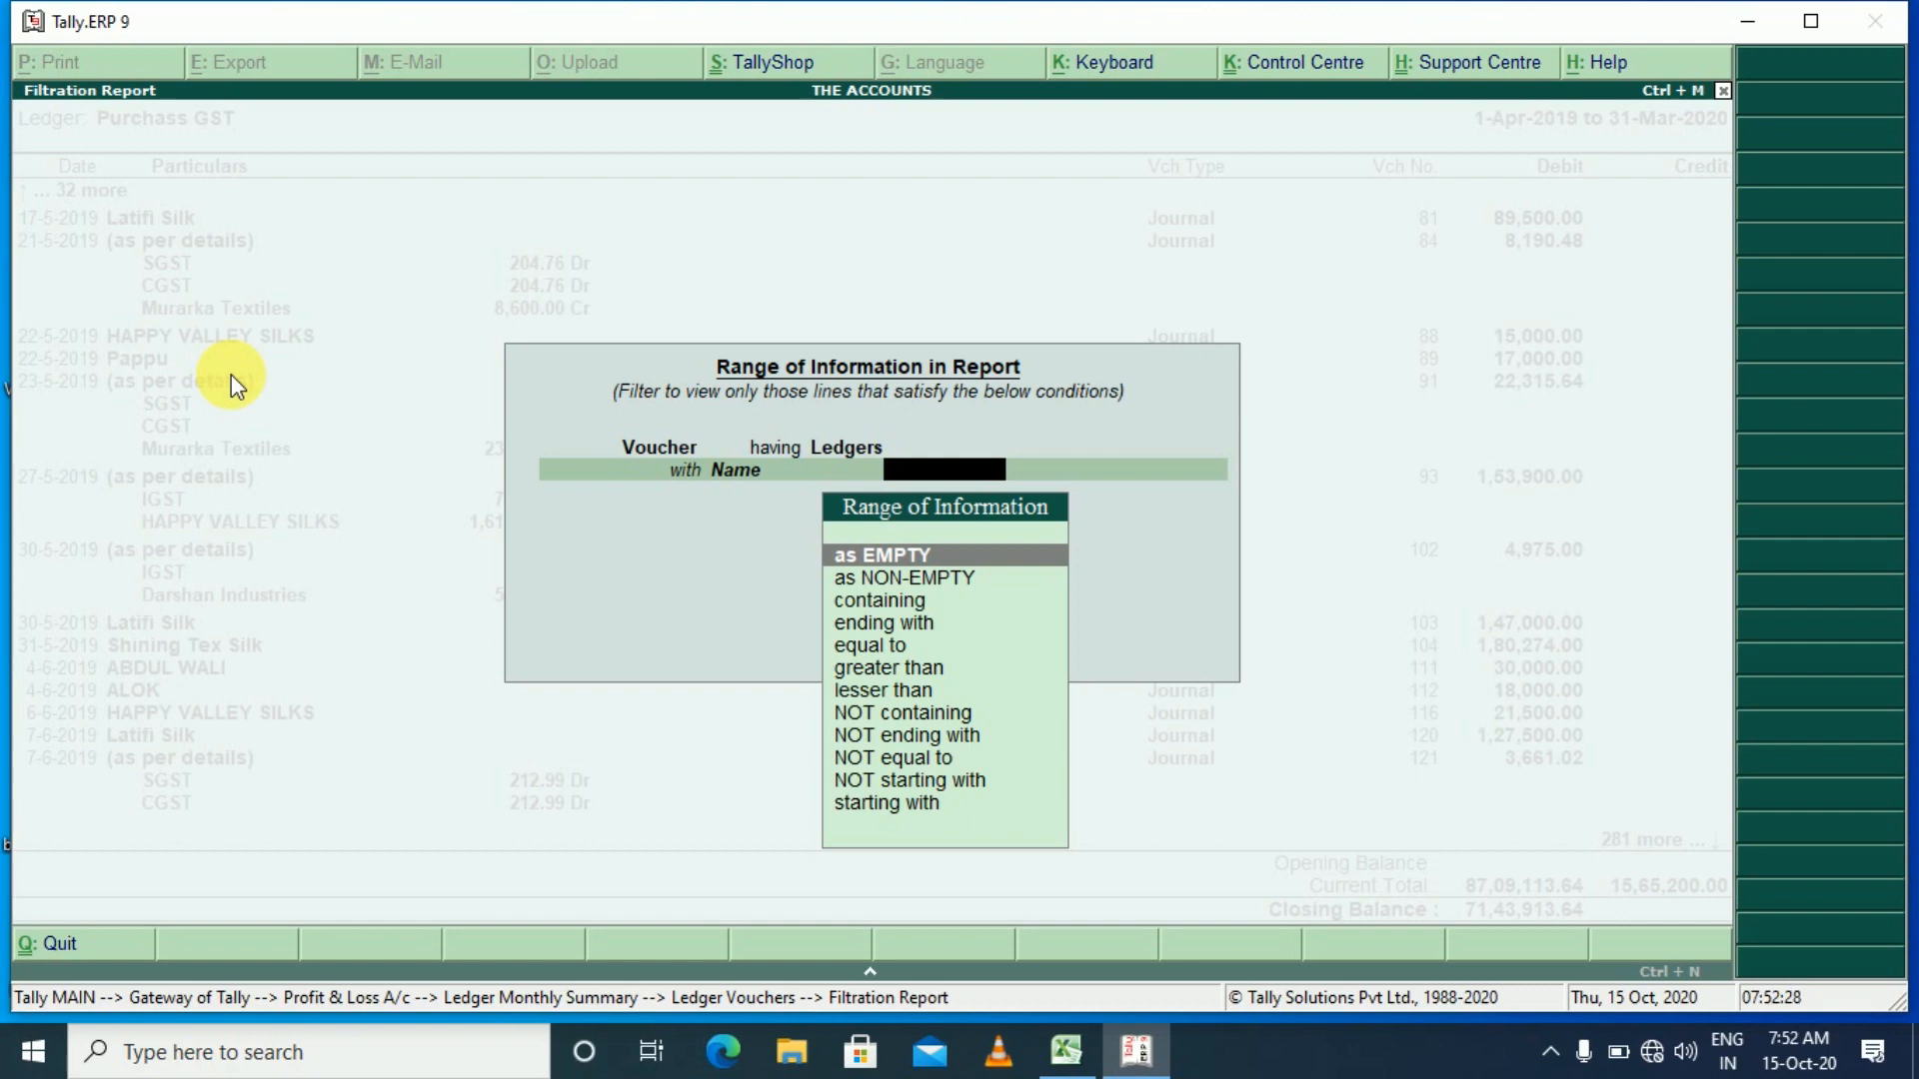
click(872, 654)
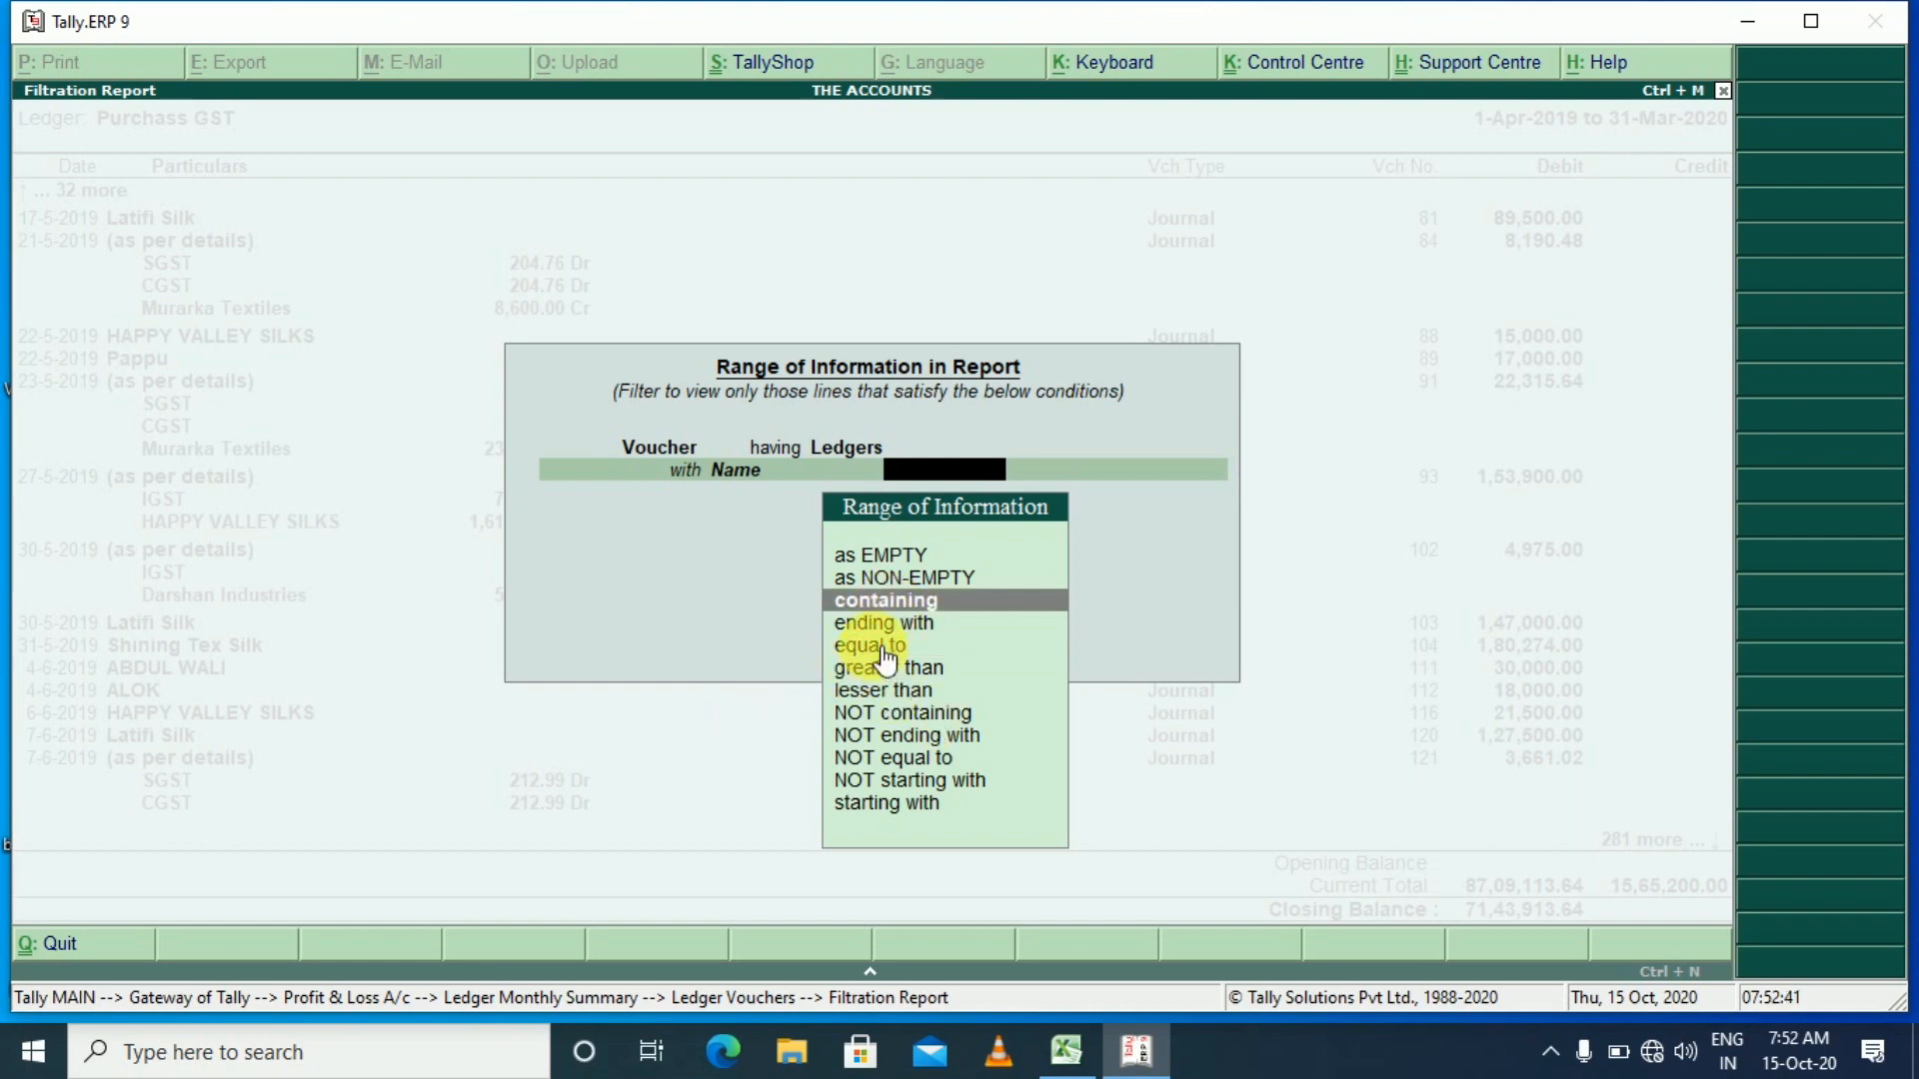
click(873, 647)
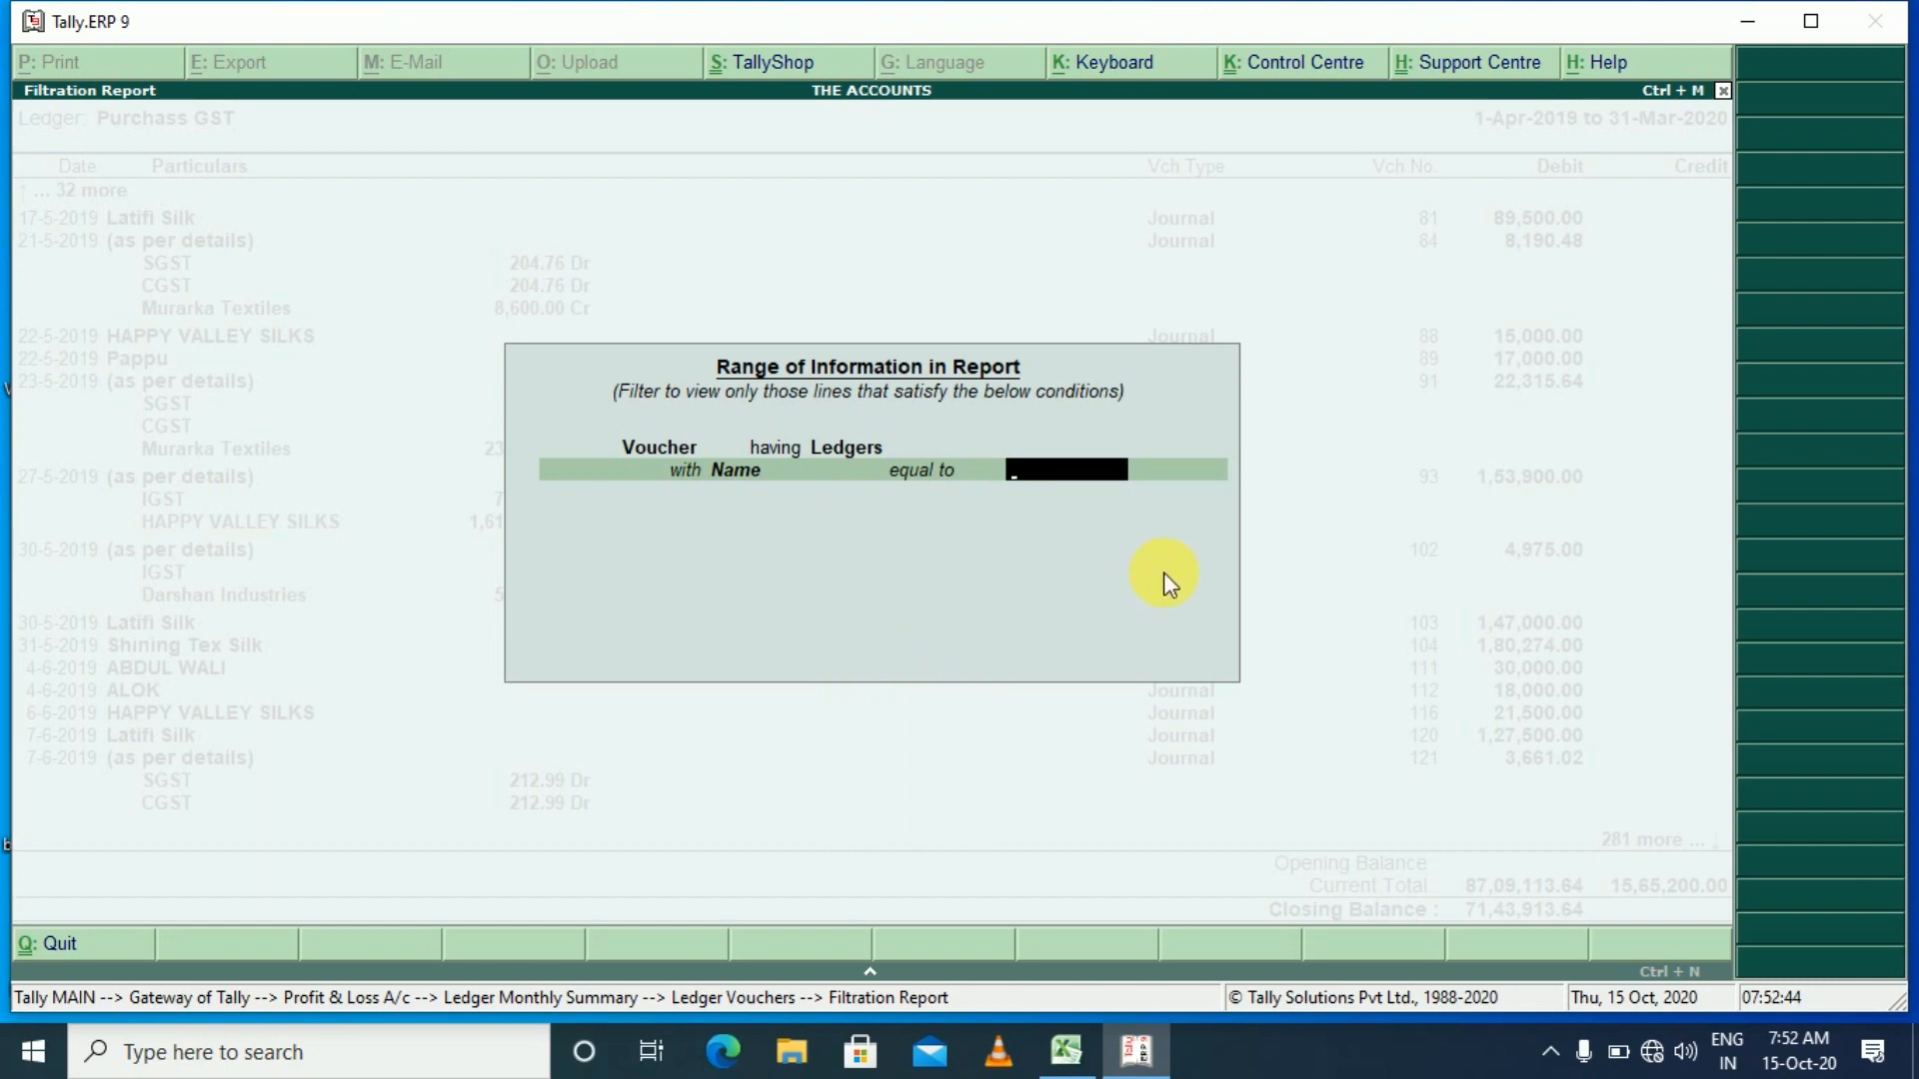
text(igst)
key(Return)
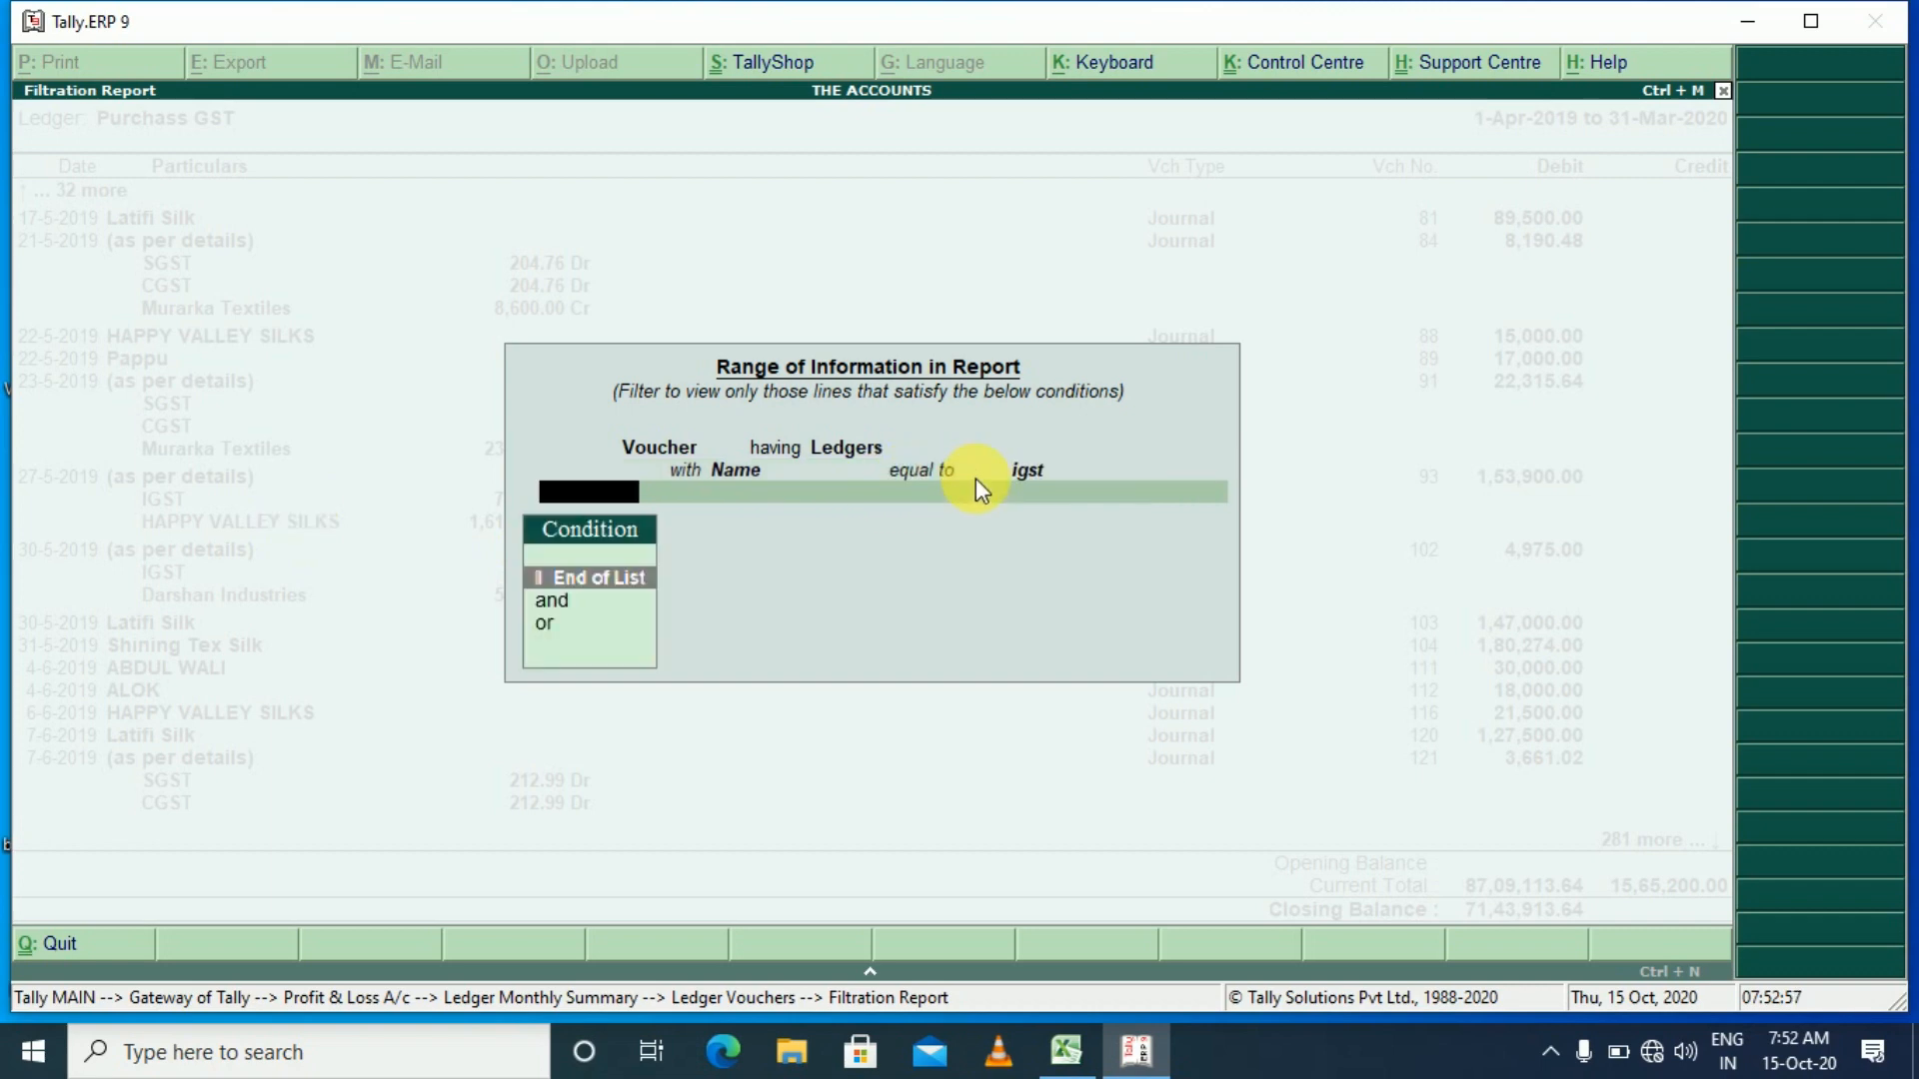
key(Return)
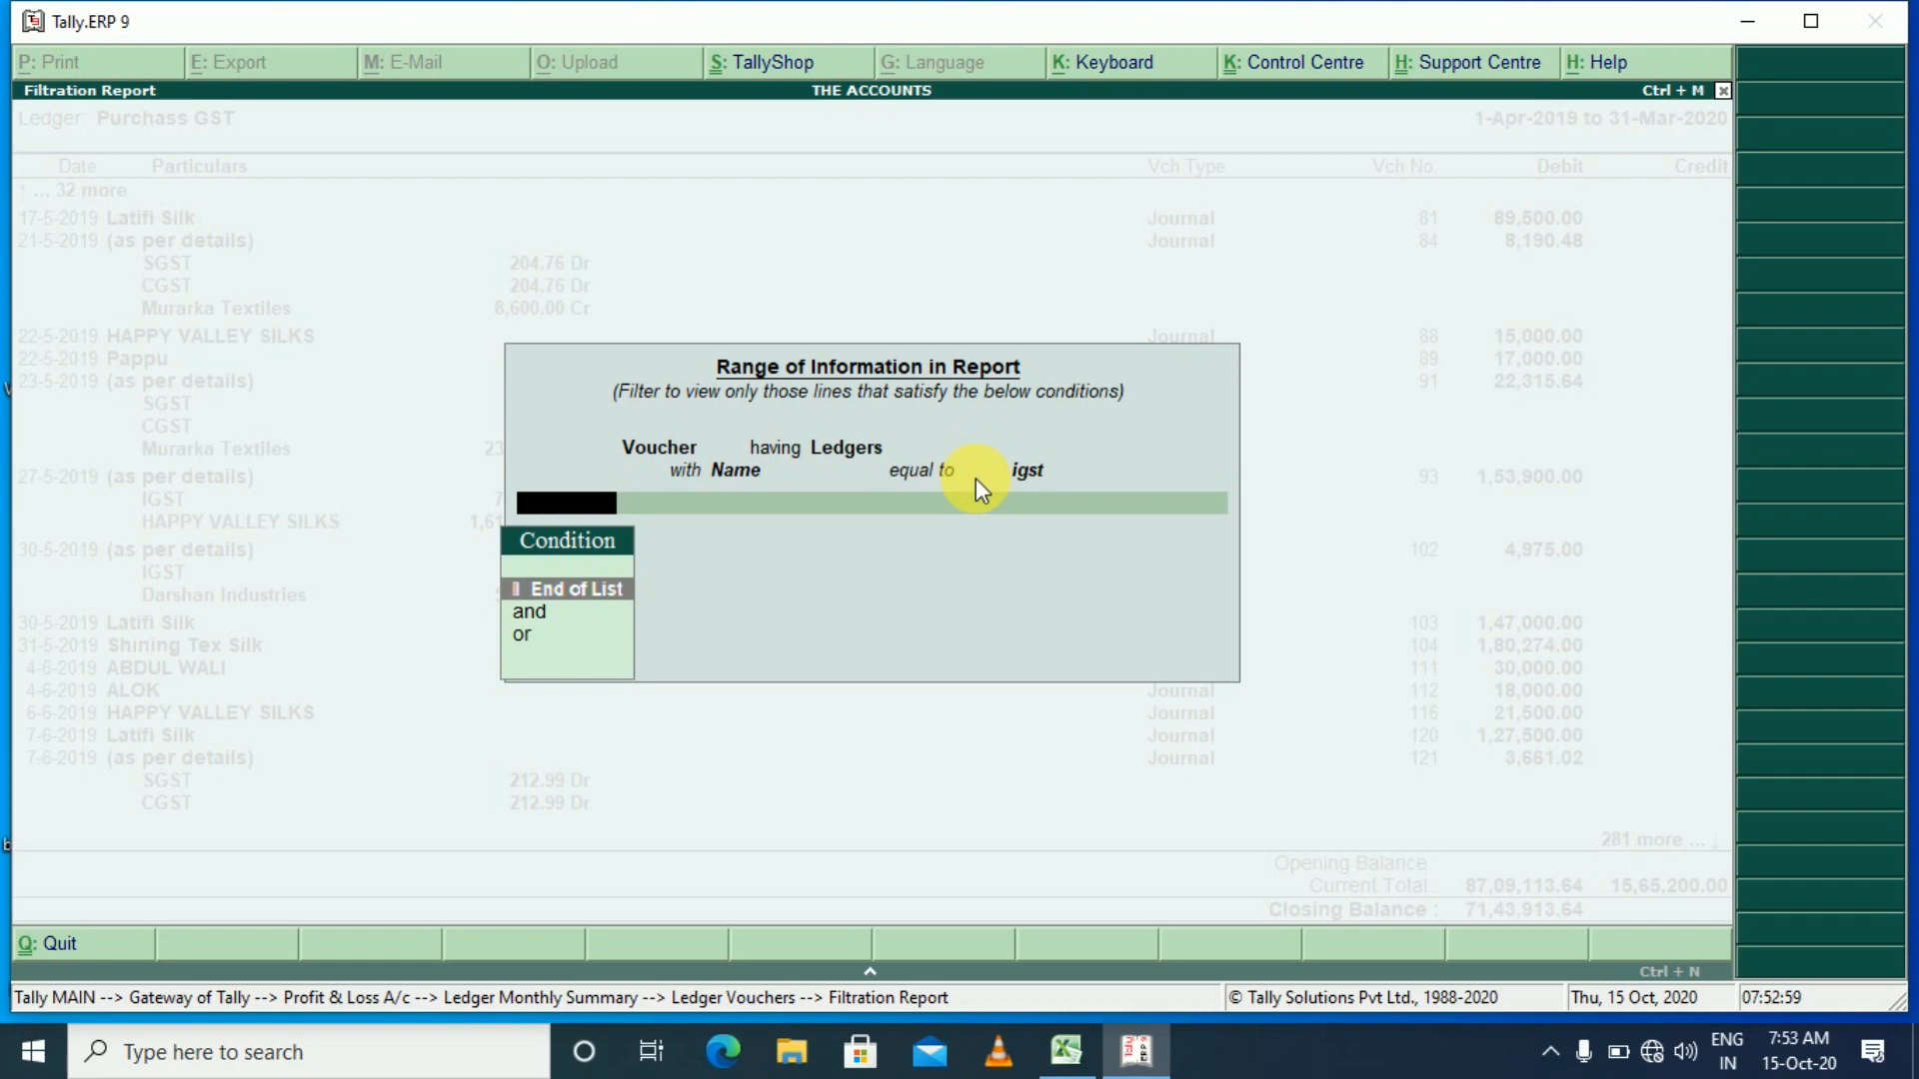
key(Return)
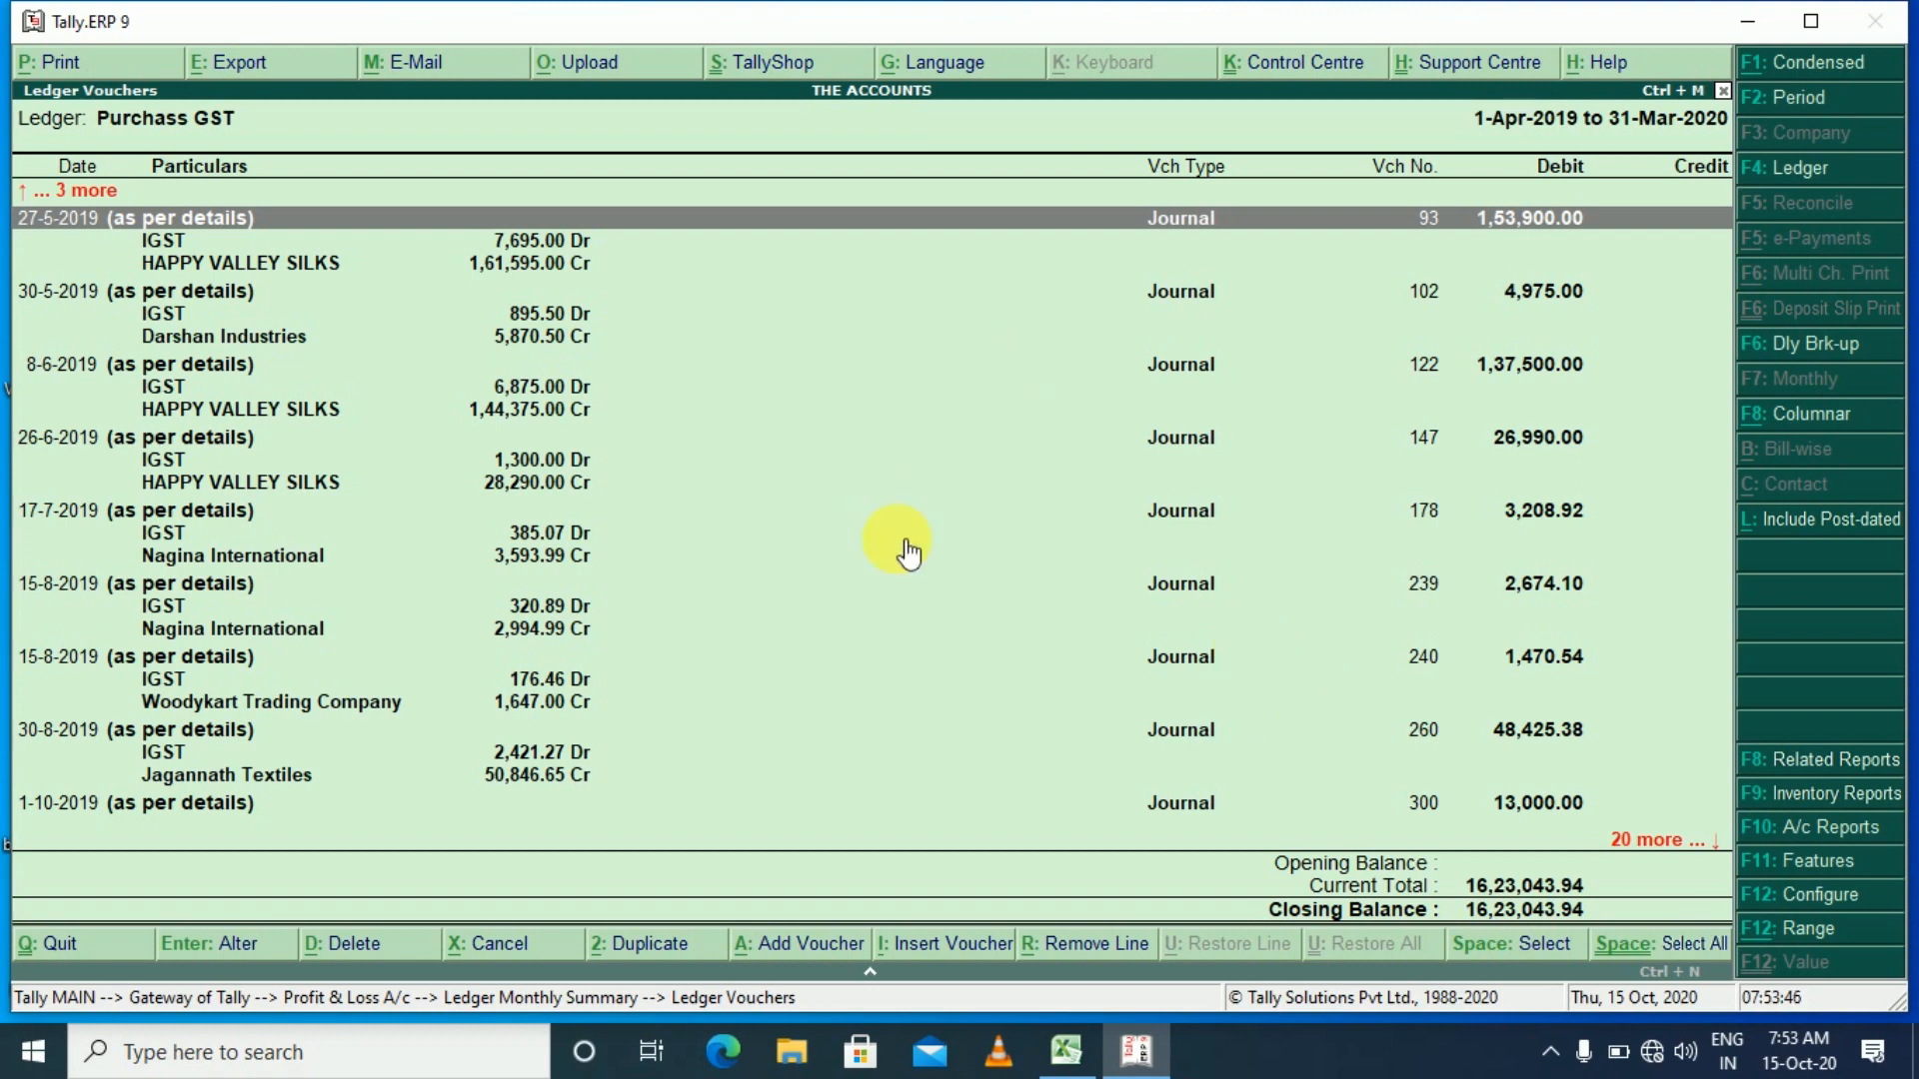
- Remove the igst filter, return to the Ledger Monthly Summary and reopen the March vouchers
key(Escape)
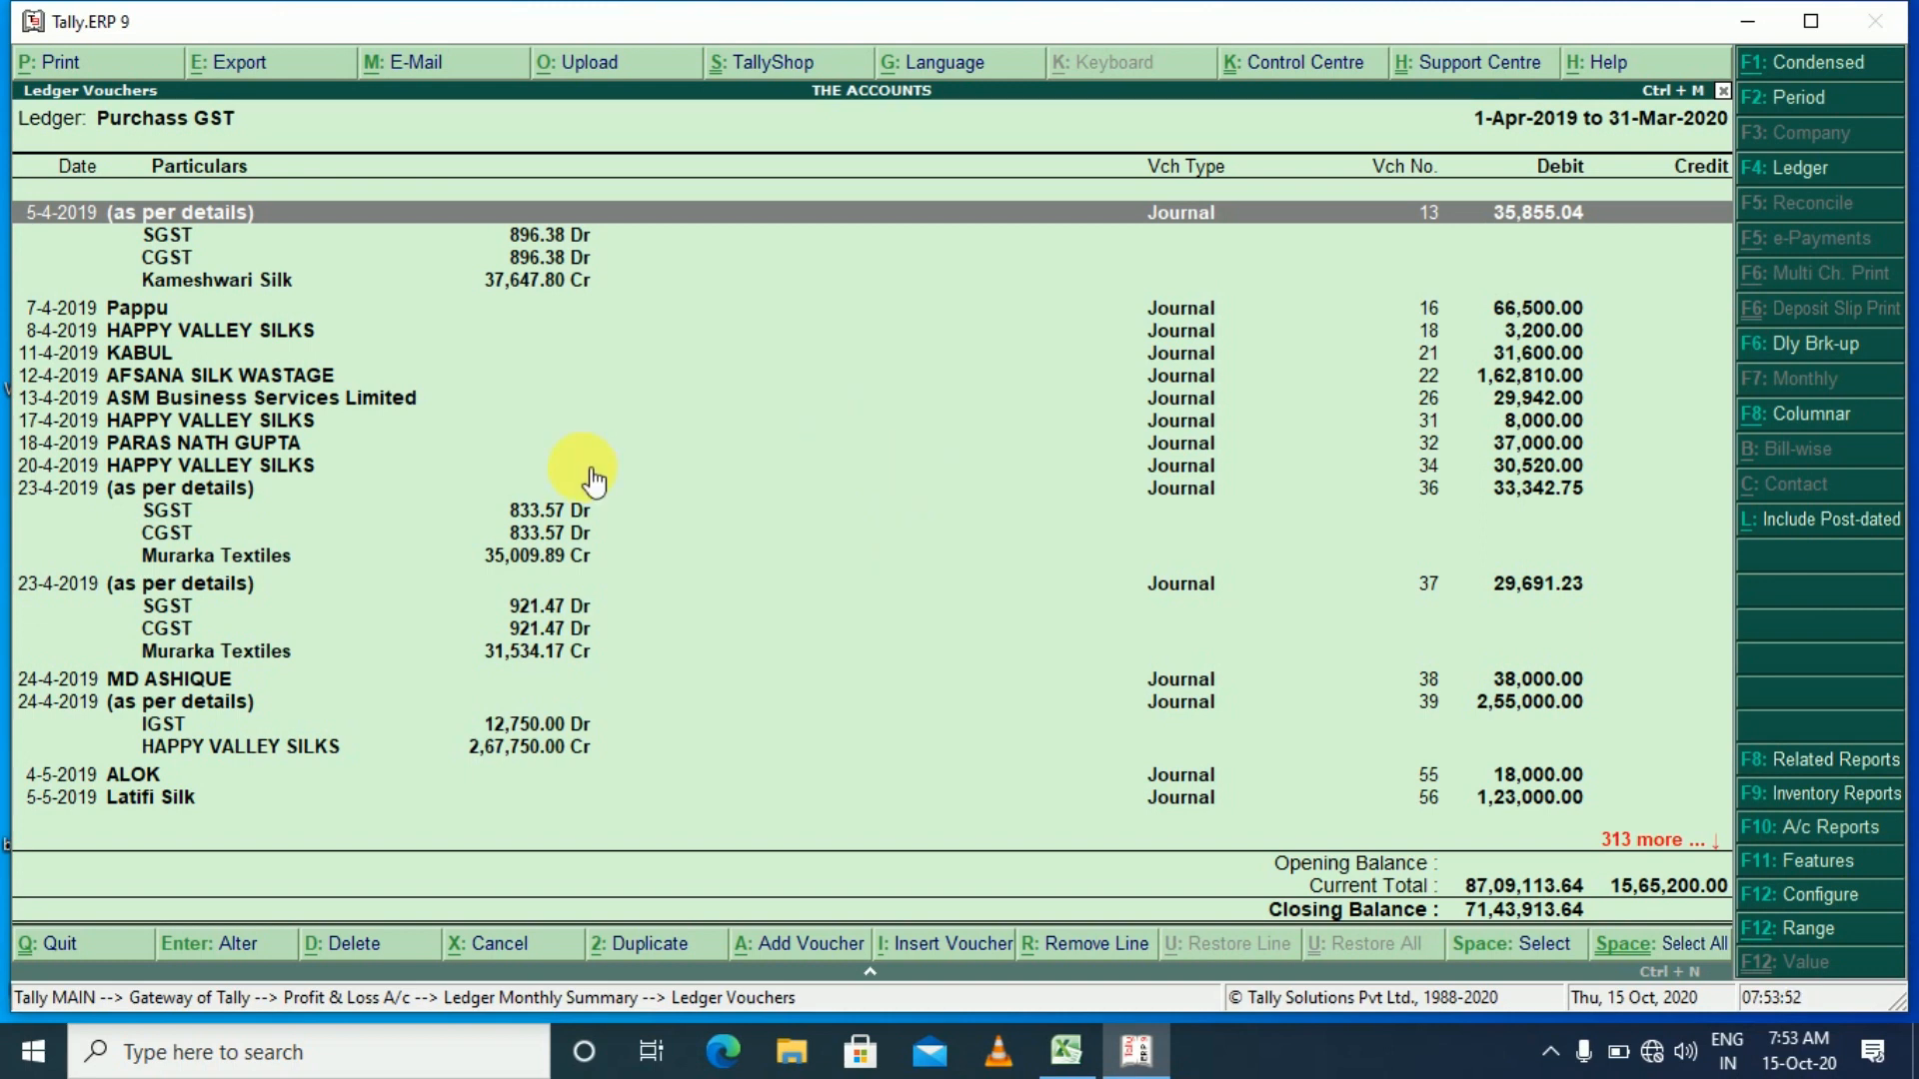
key(Escape)
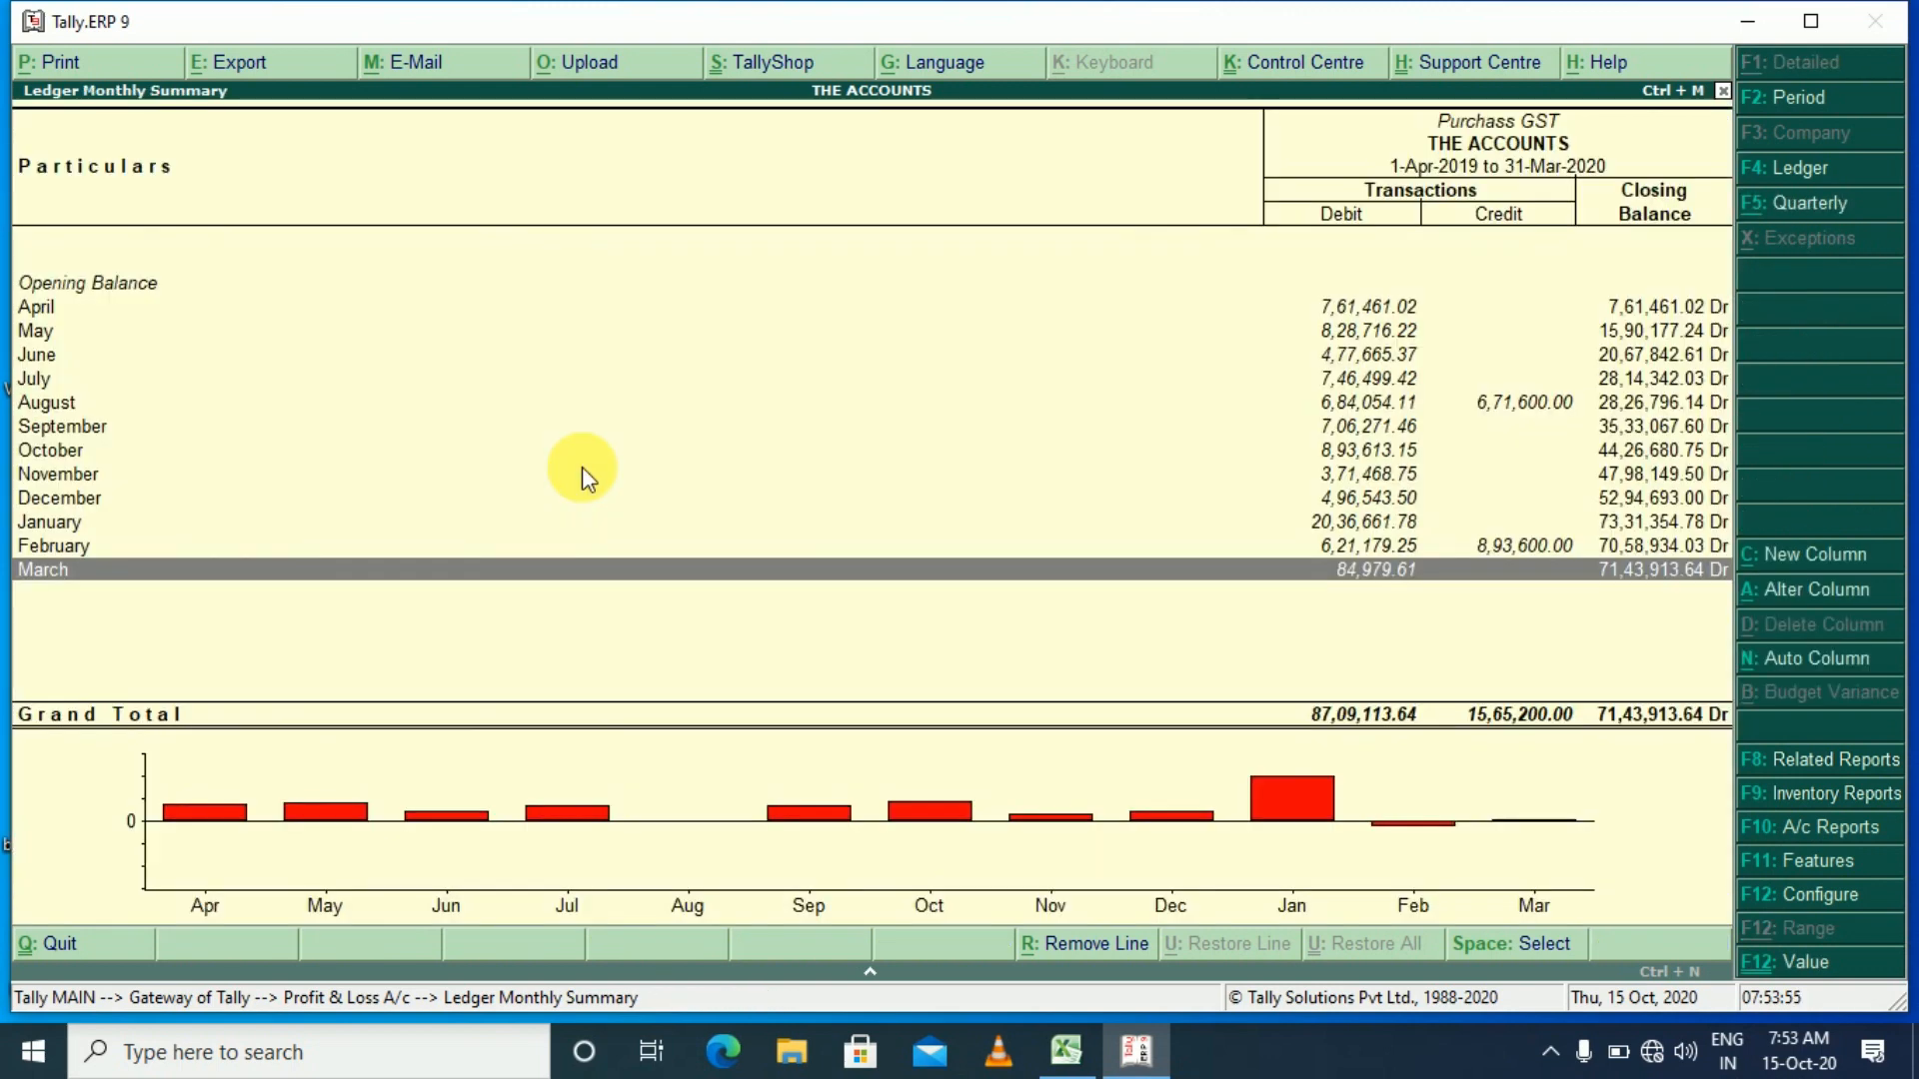
key(Return)
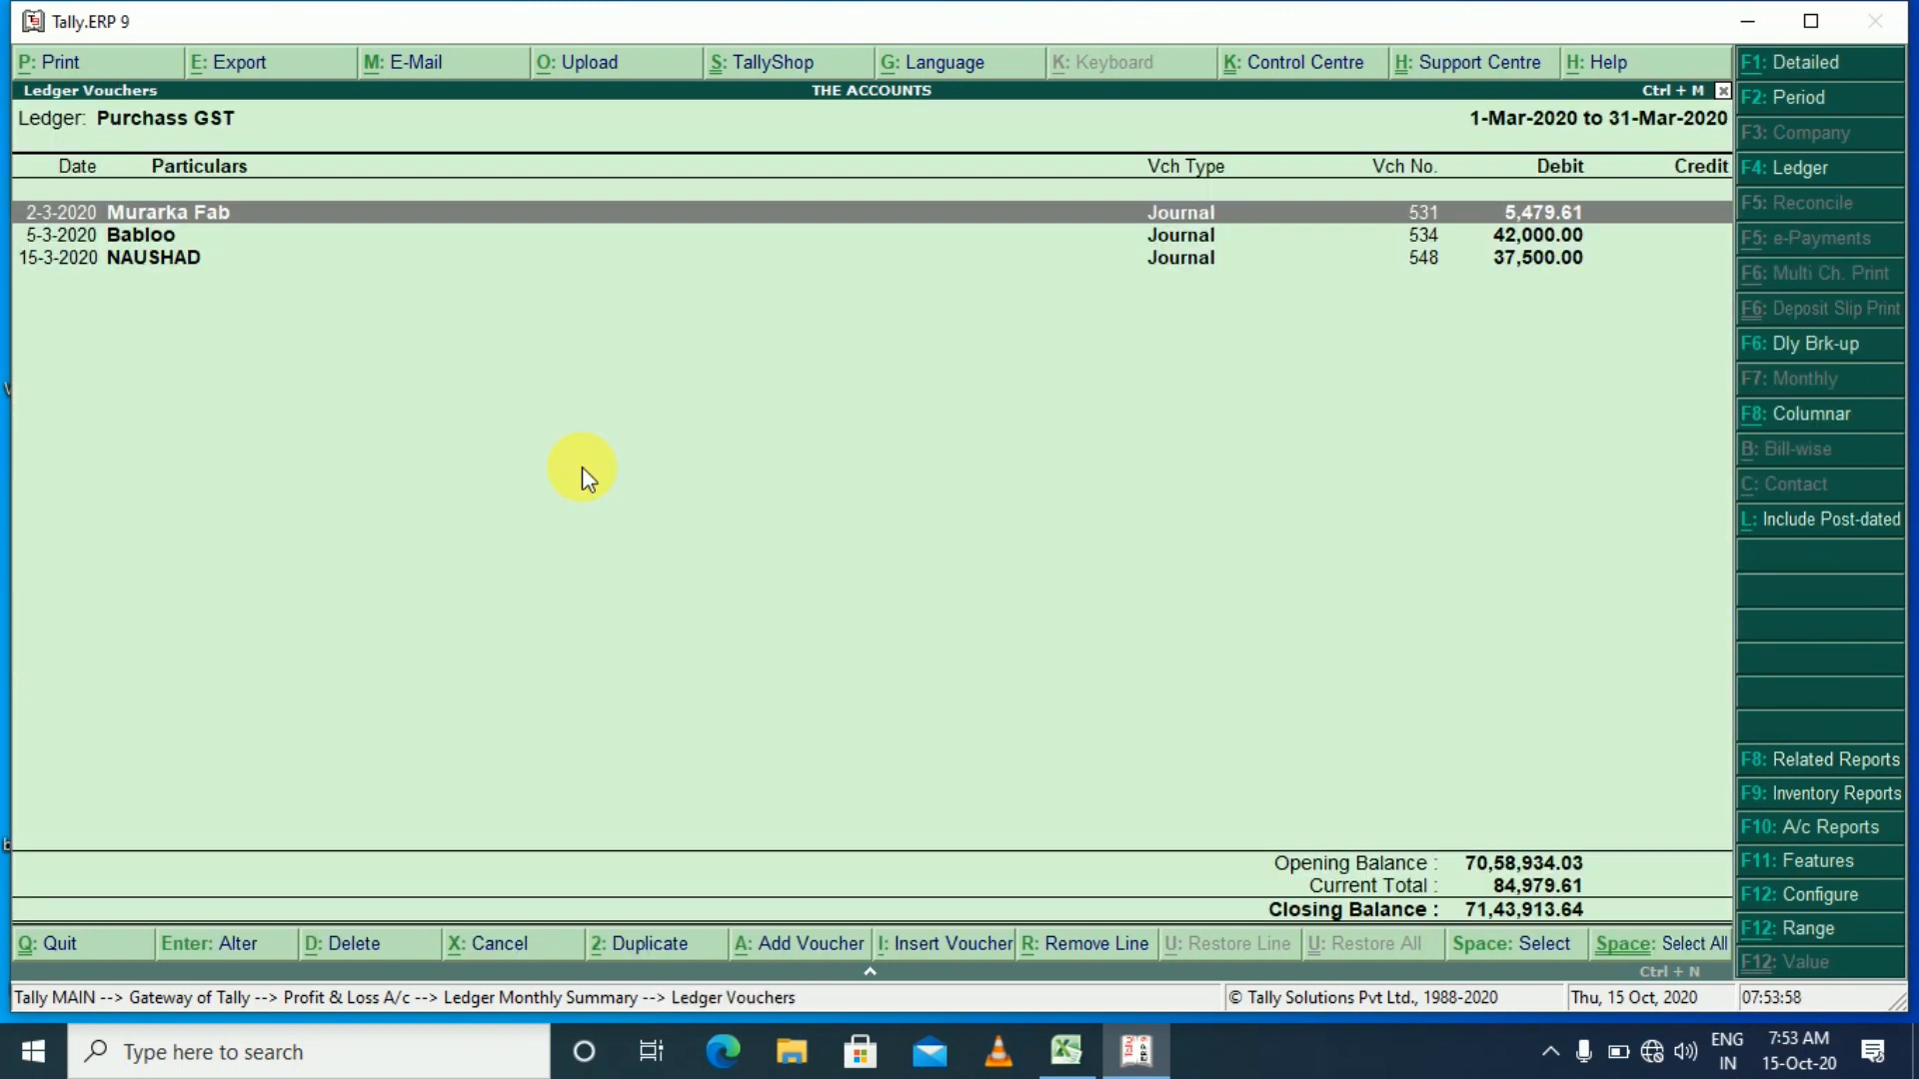
- Extend the reopened March vouchers to the full year 1-Apr-2019 to 31-Mar-2020 by clearing both period dates
key(F2)
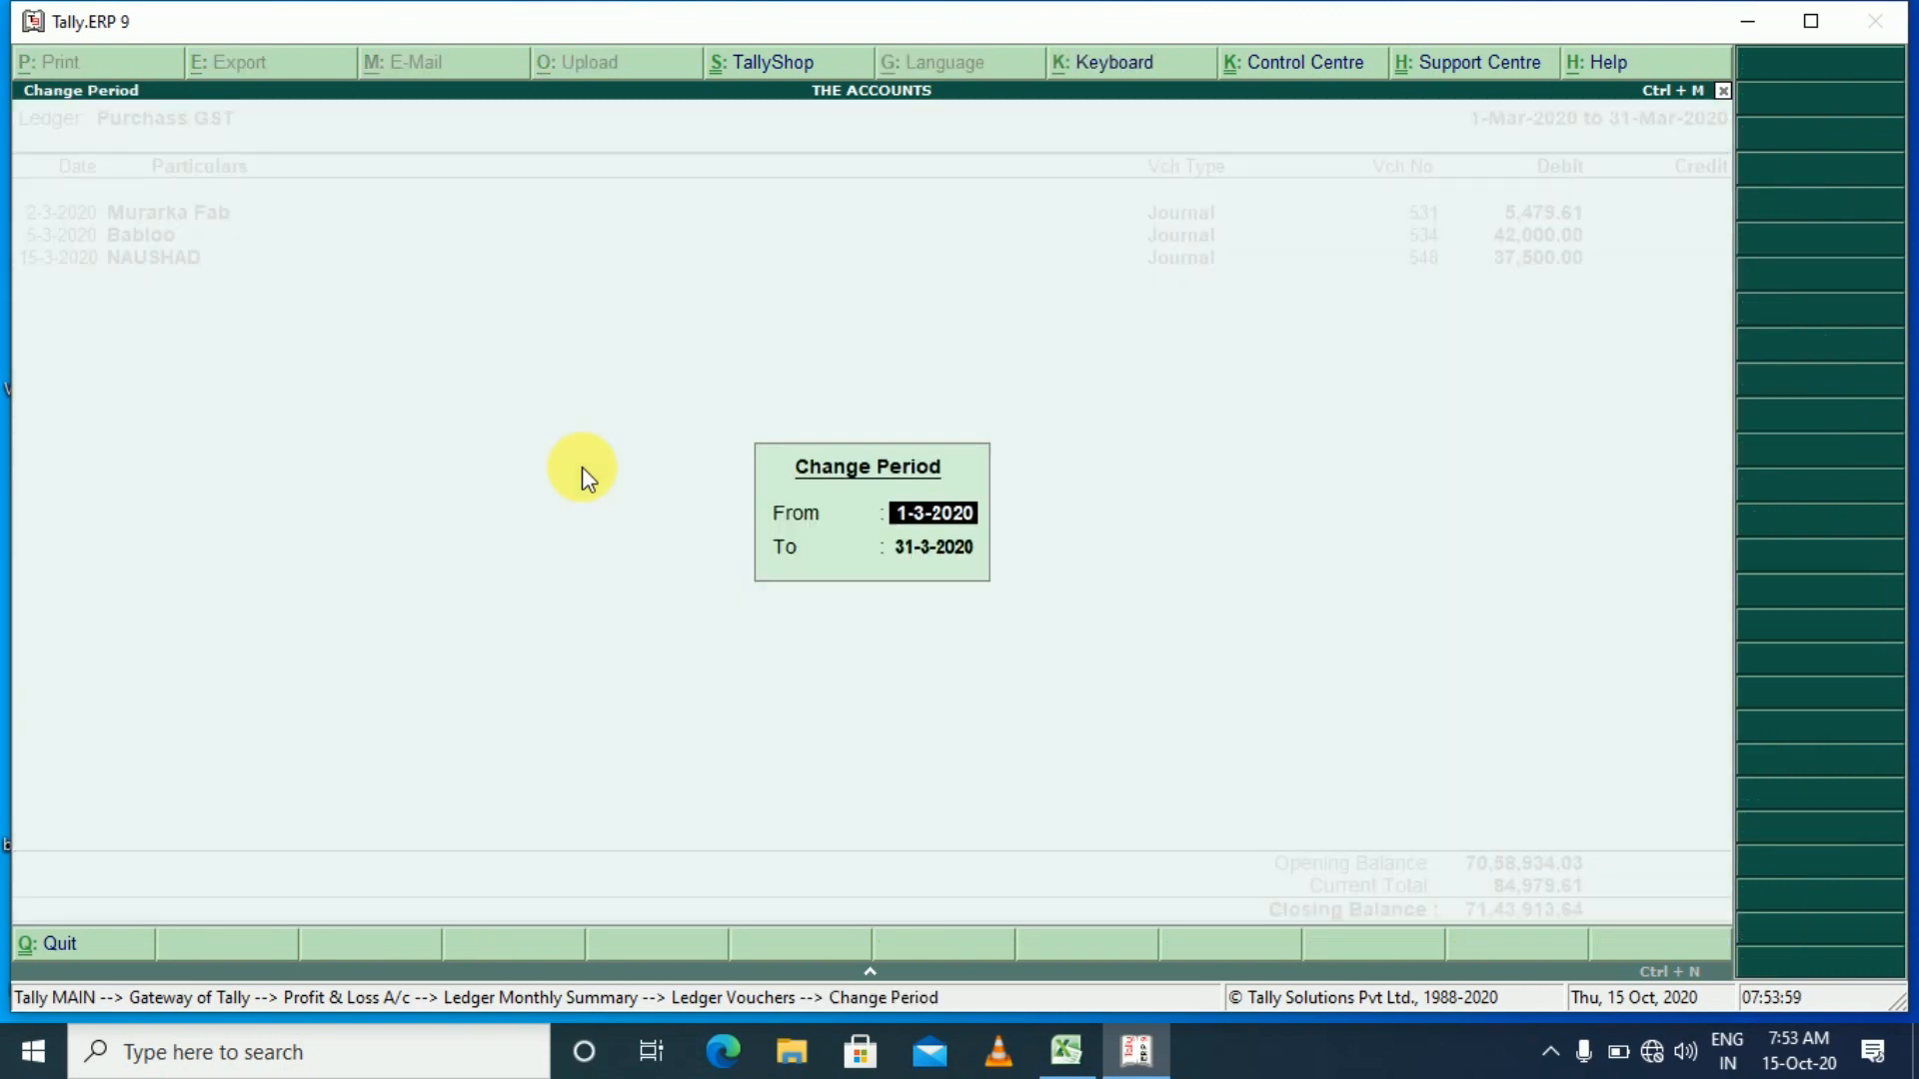
key(BackSpace)
key(Return)
key(BackSpace)
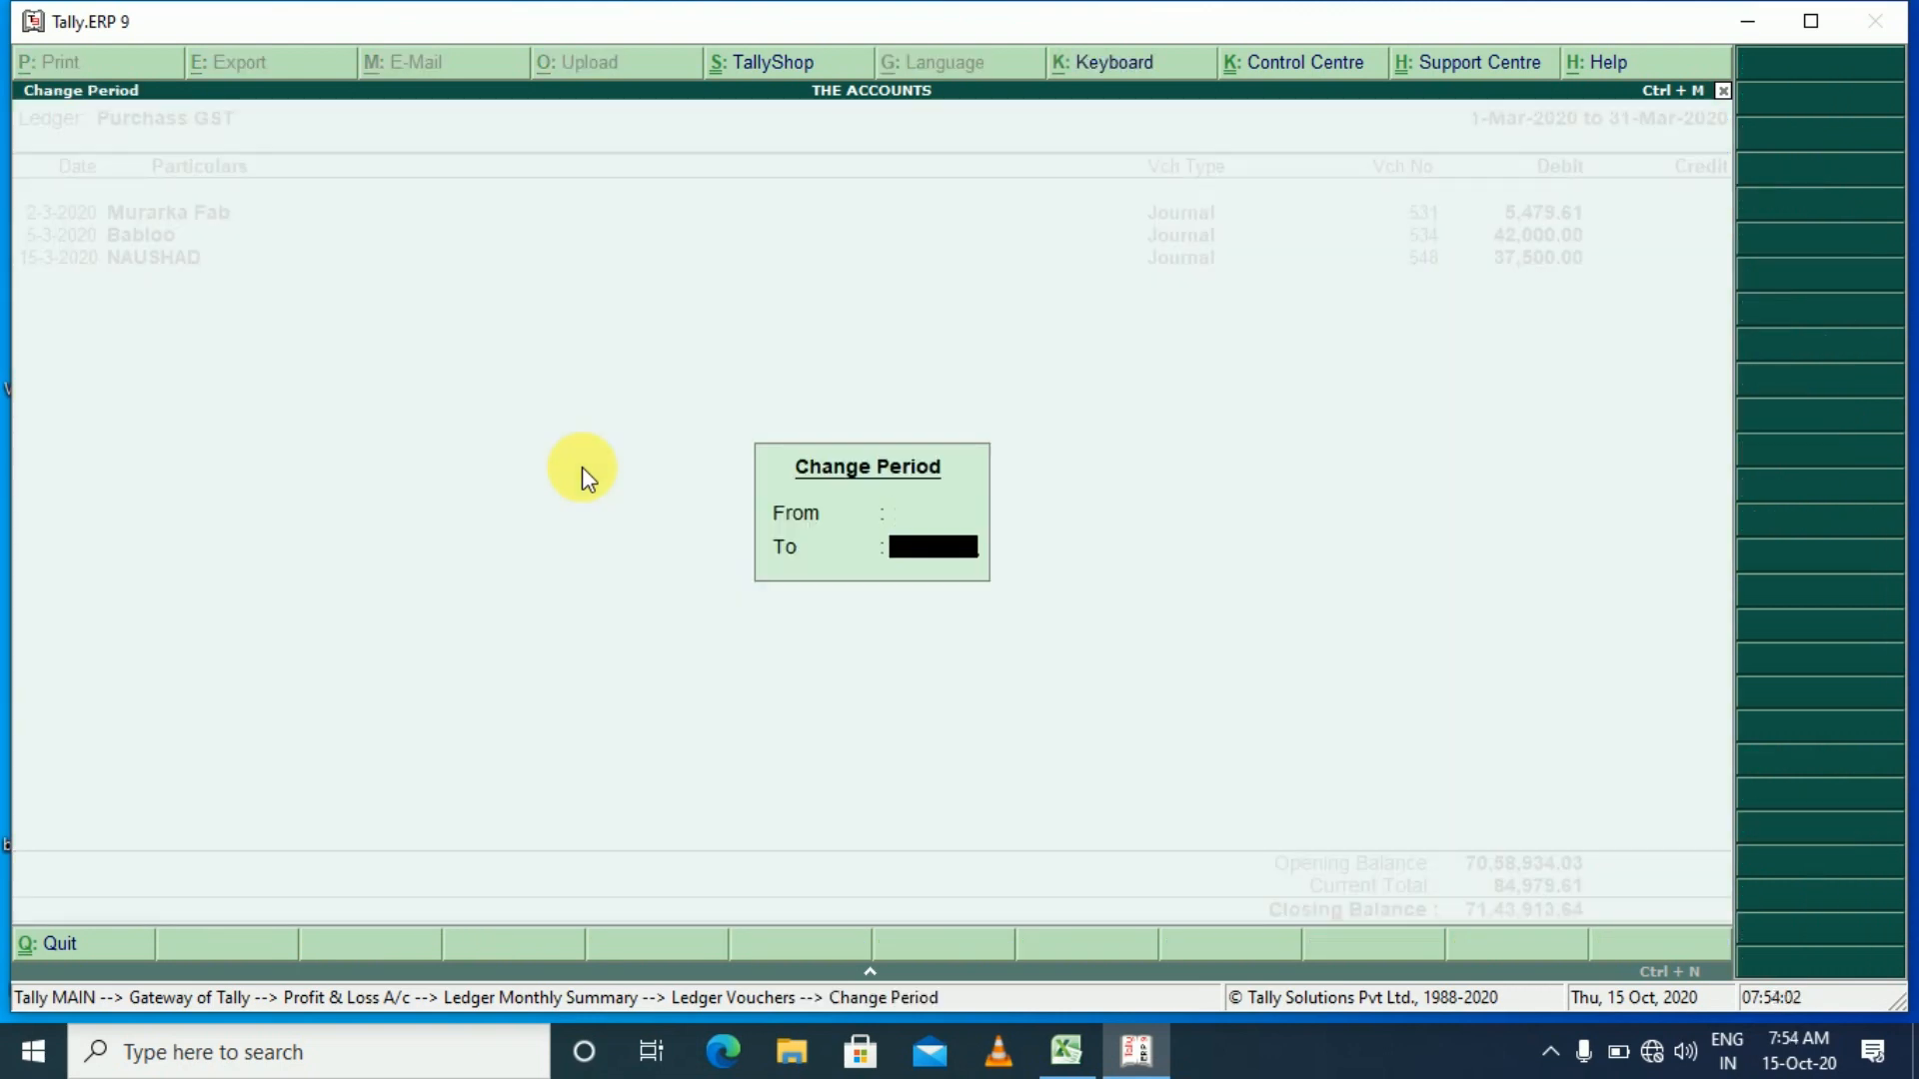
key(Return)
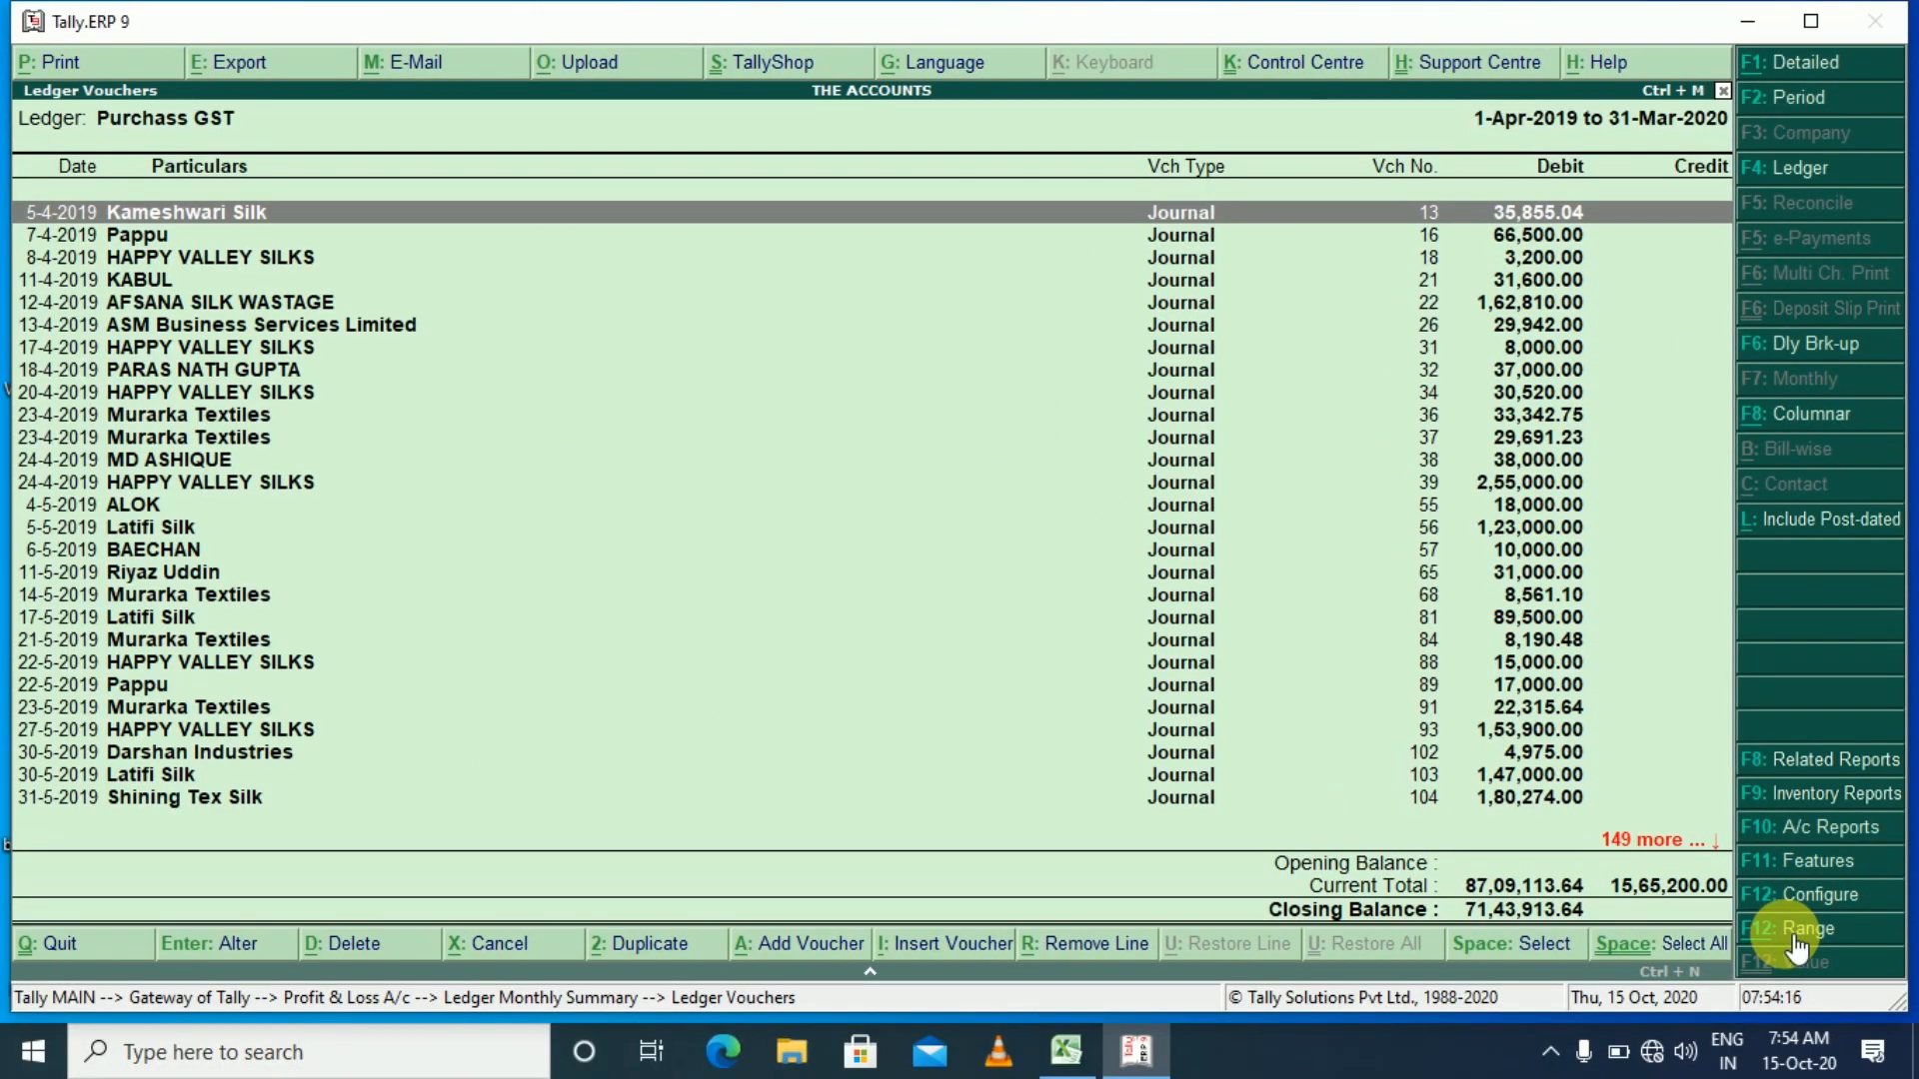
- Start a new range filter on the full-year voucher list for Voucher having Ledgers
click(1796, 944)
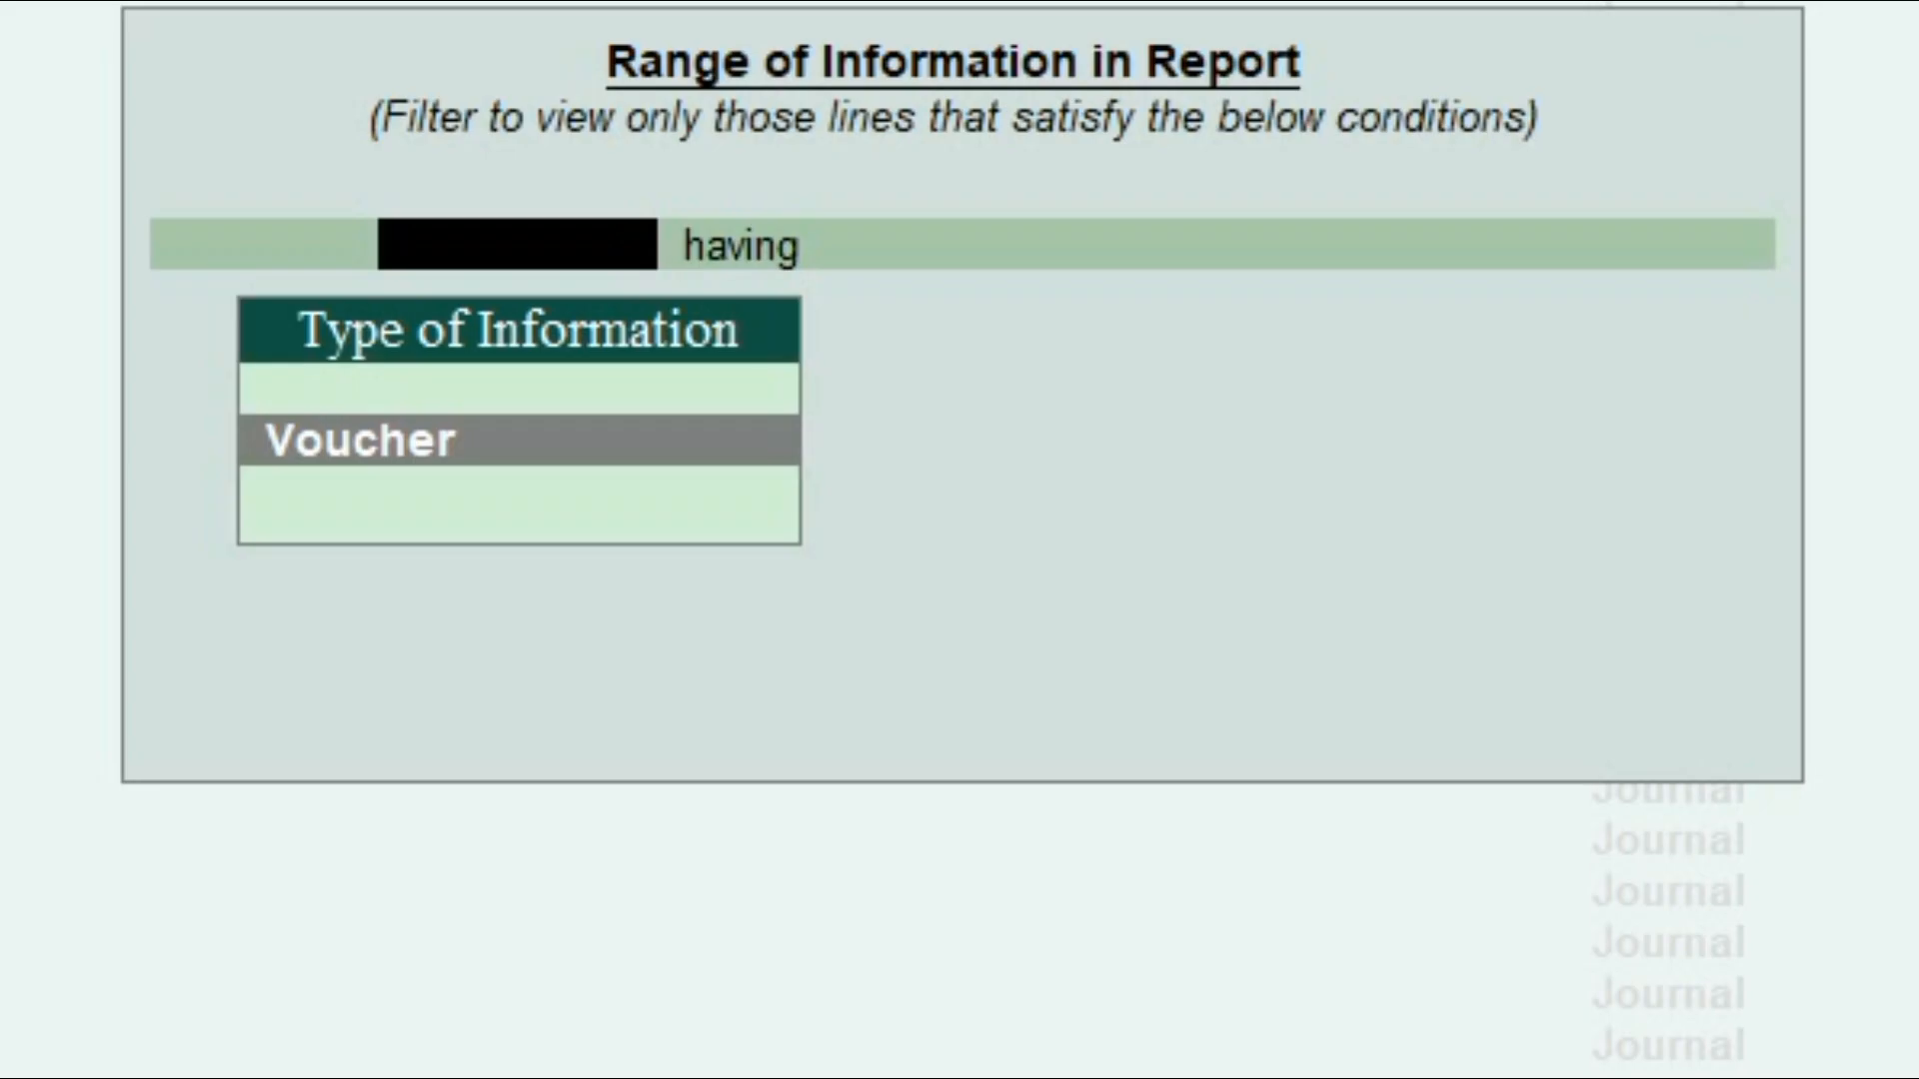
key(Return)
text(le)
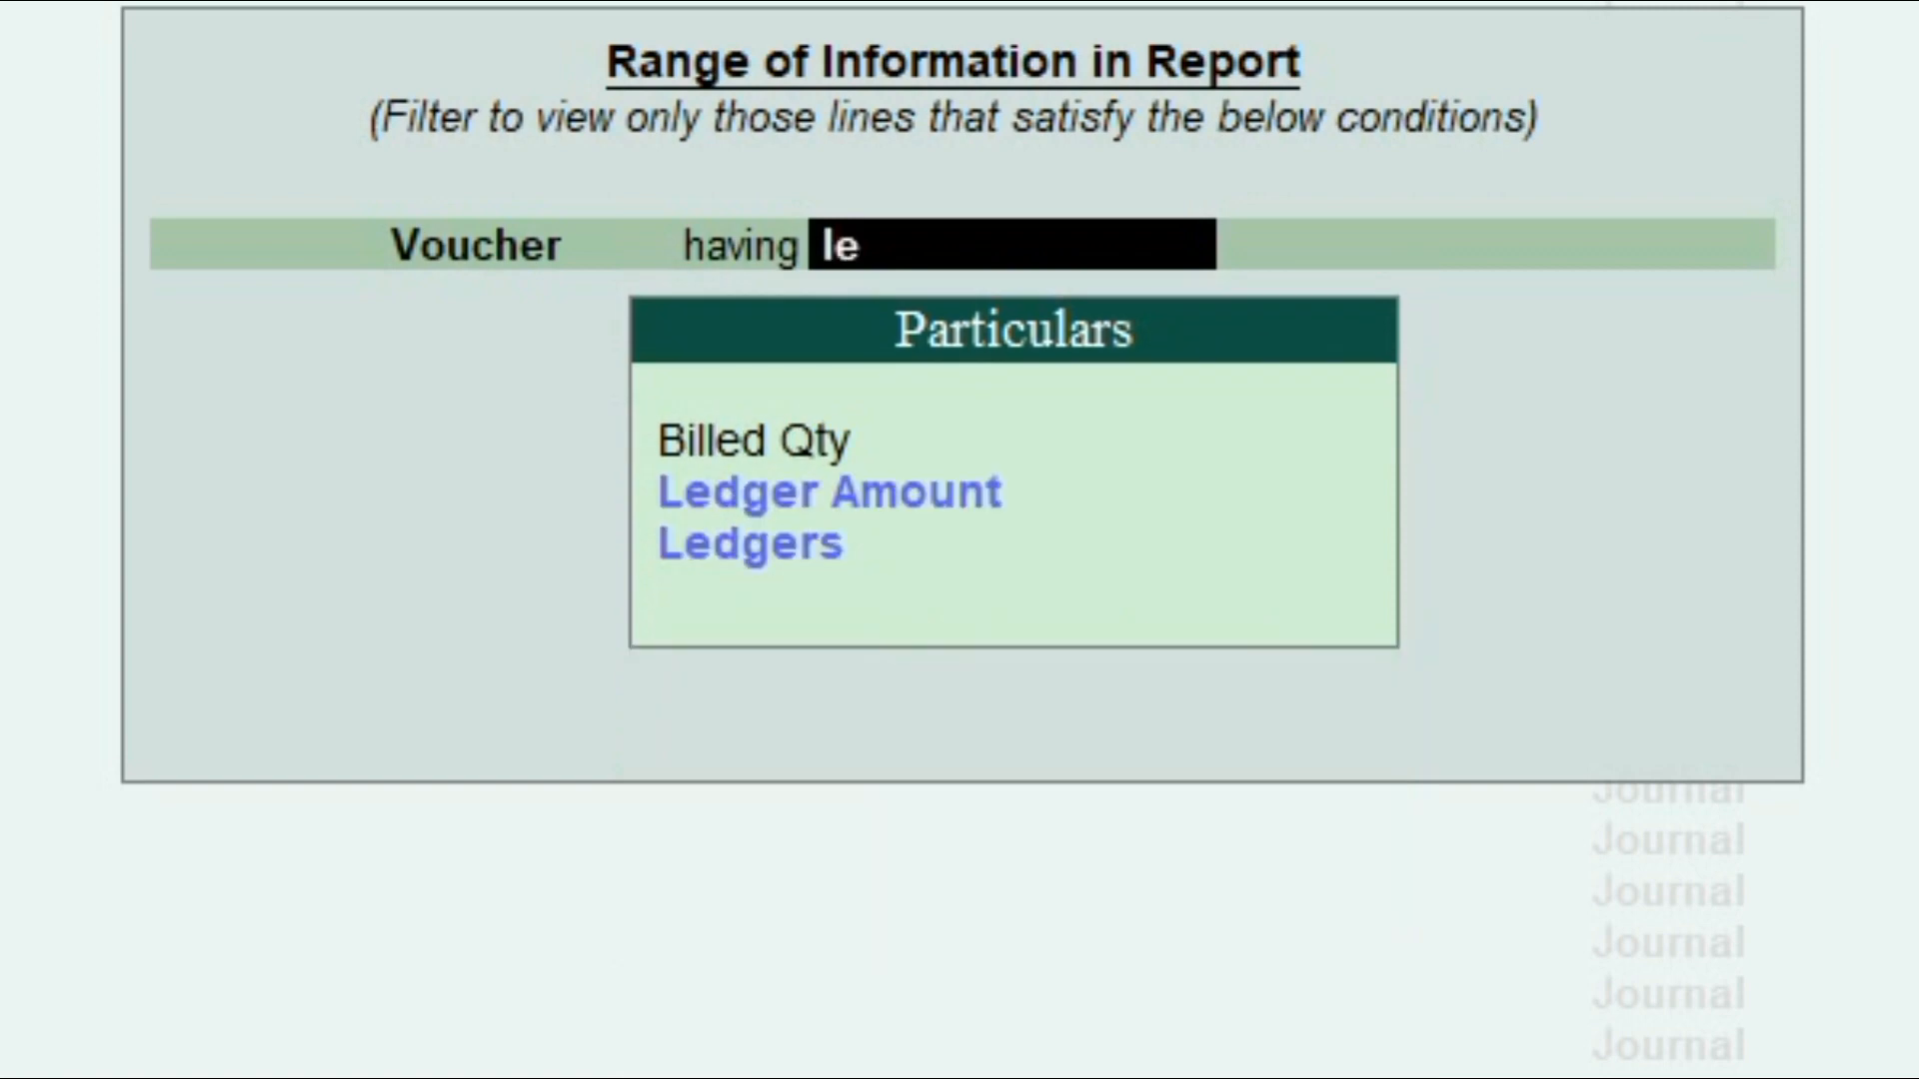
key(Down)
key(Return)
- Filter the vouchers by ledger Name equal to sgst, end the condition list and apply the filter
key(Down)
key(Down)
key(Down)
key(Down)
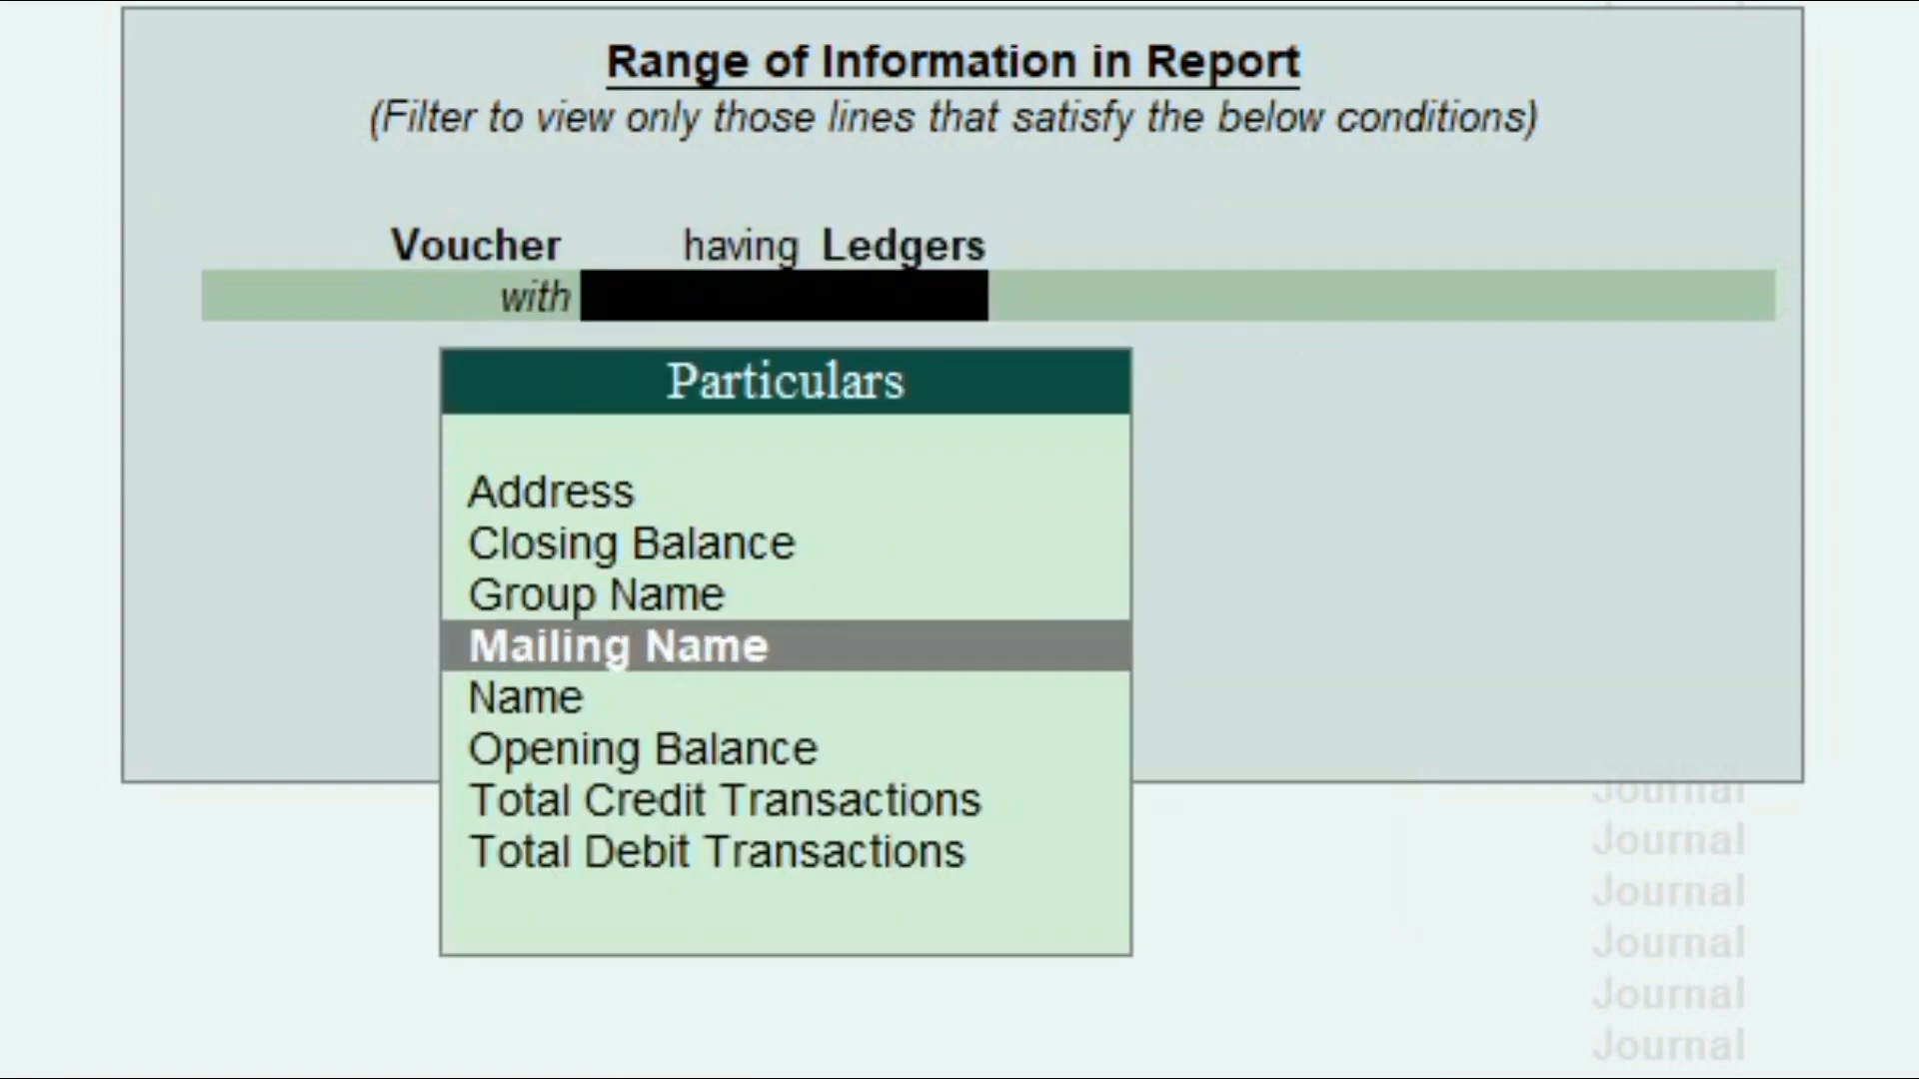
key(Return)
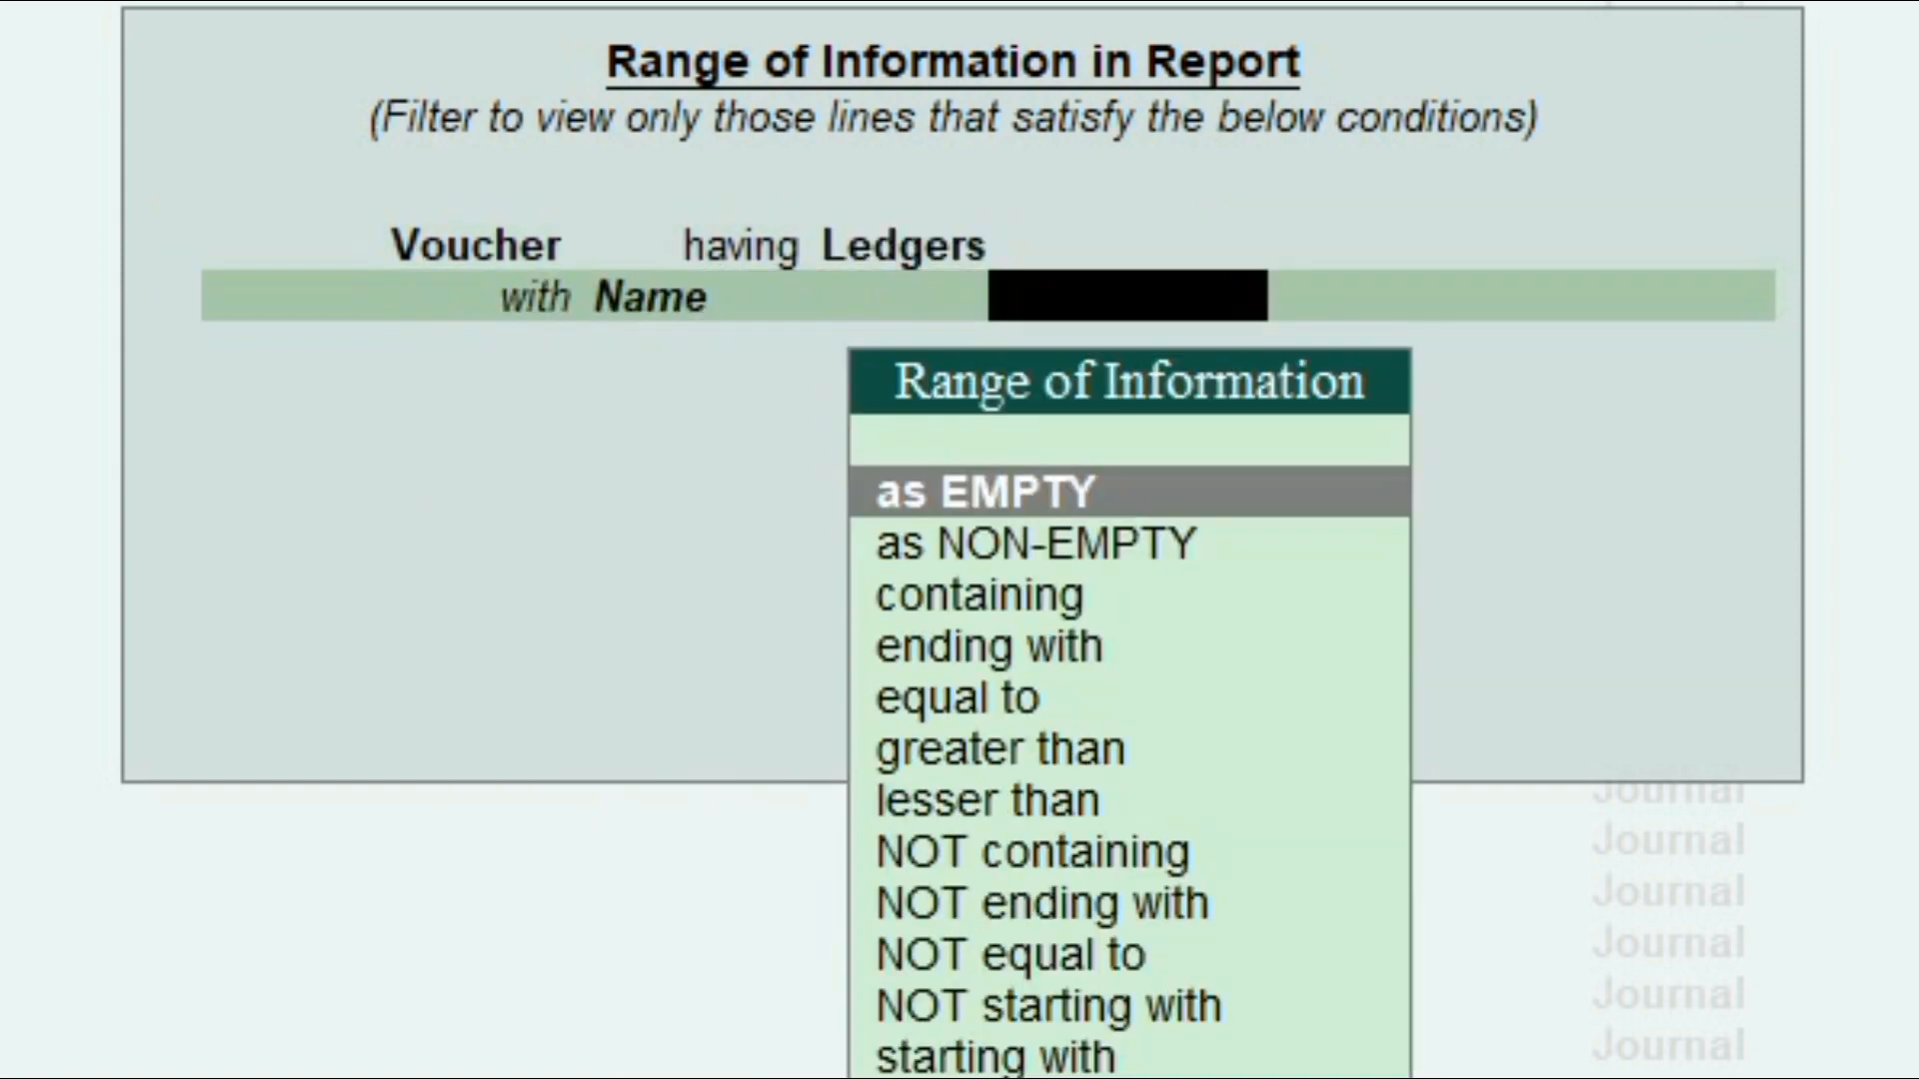
key(Down)
key(Down)
key(Down)
key(Down)
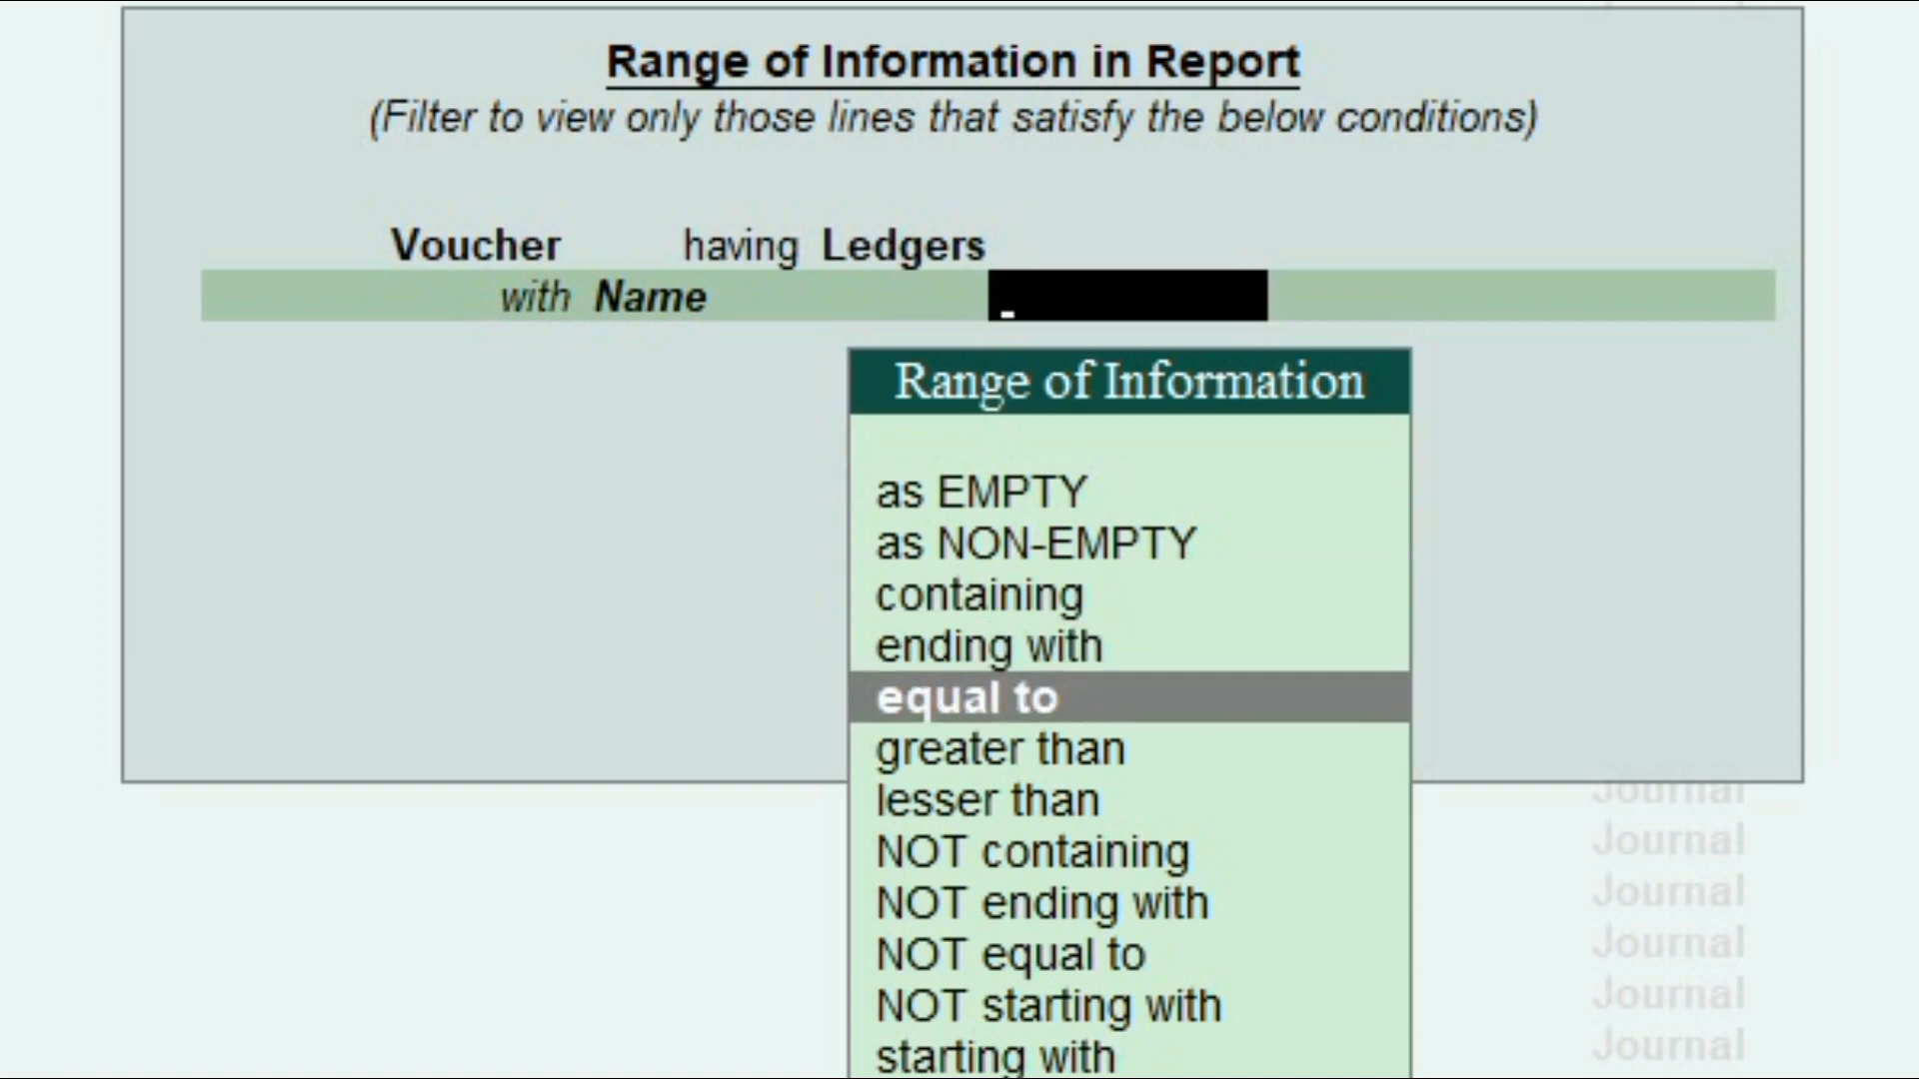
key(Return)
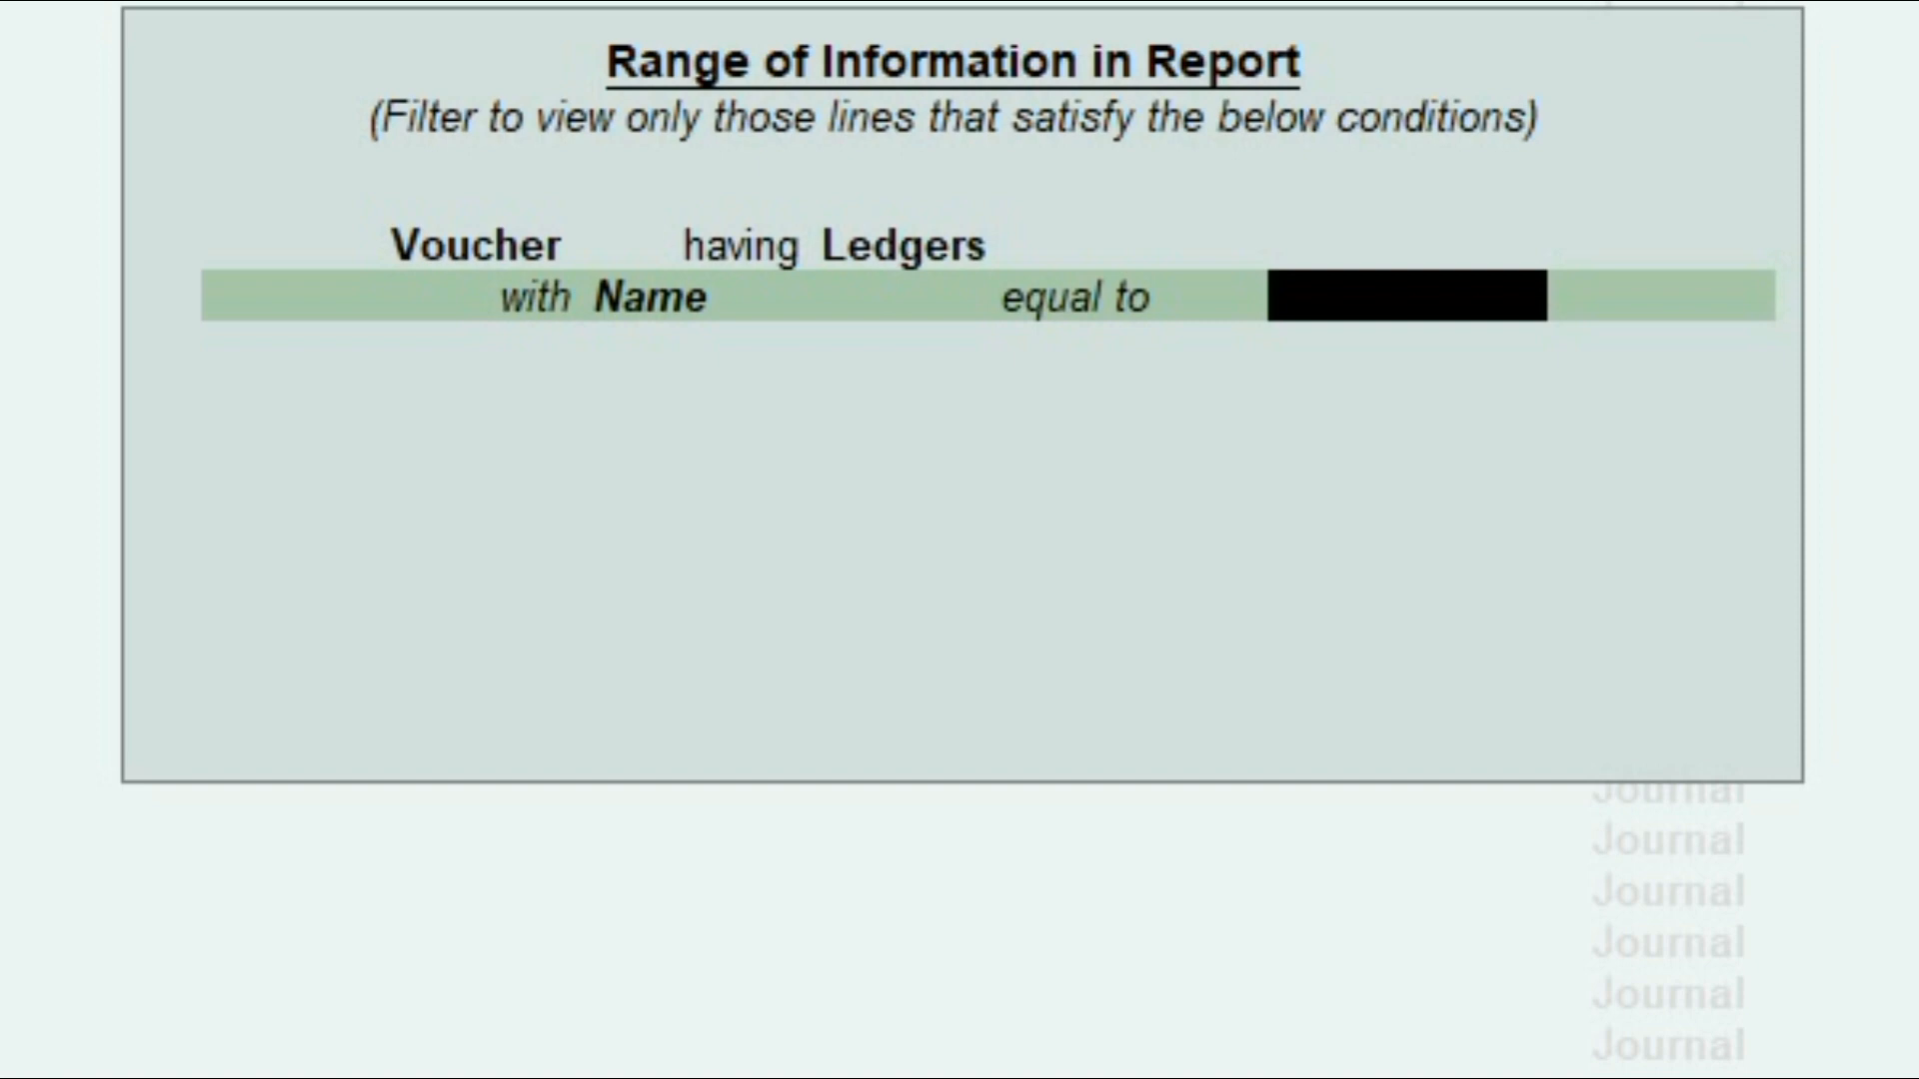
text(sgst)
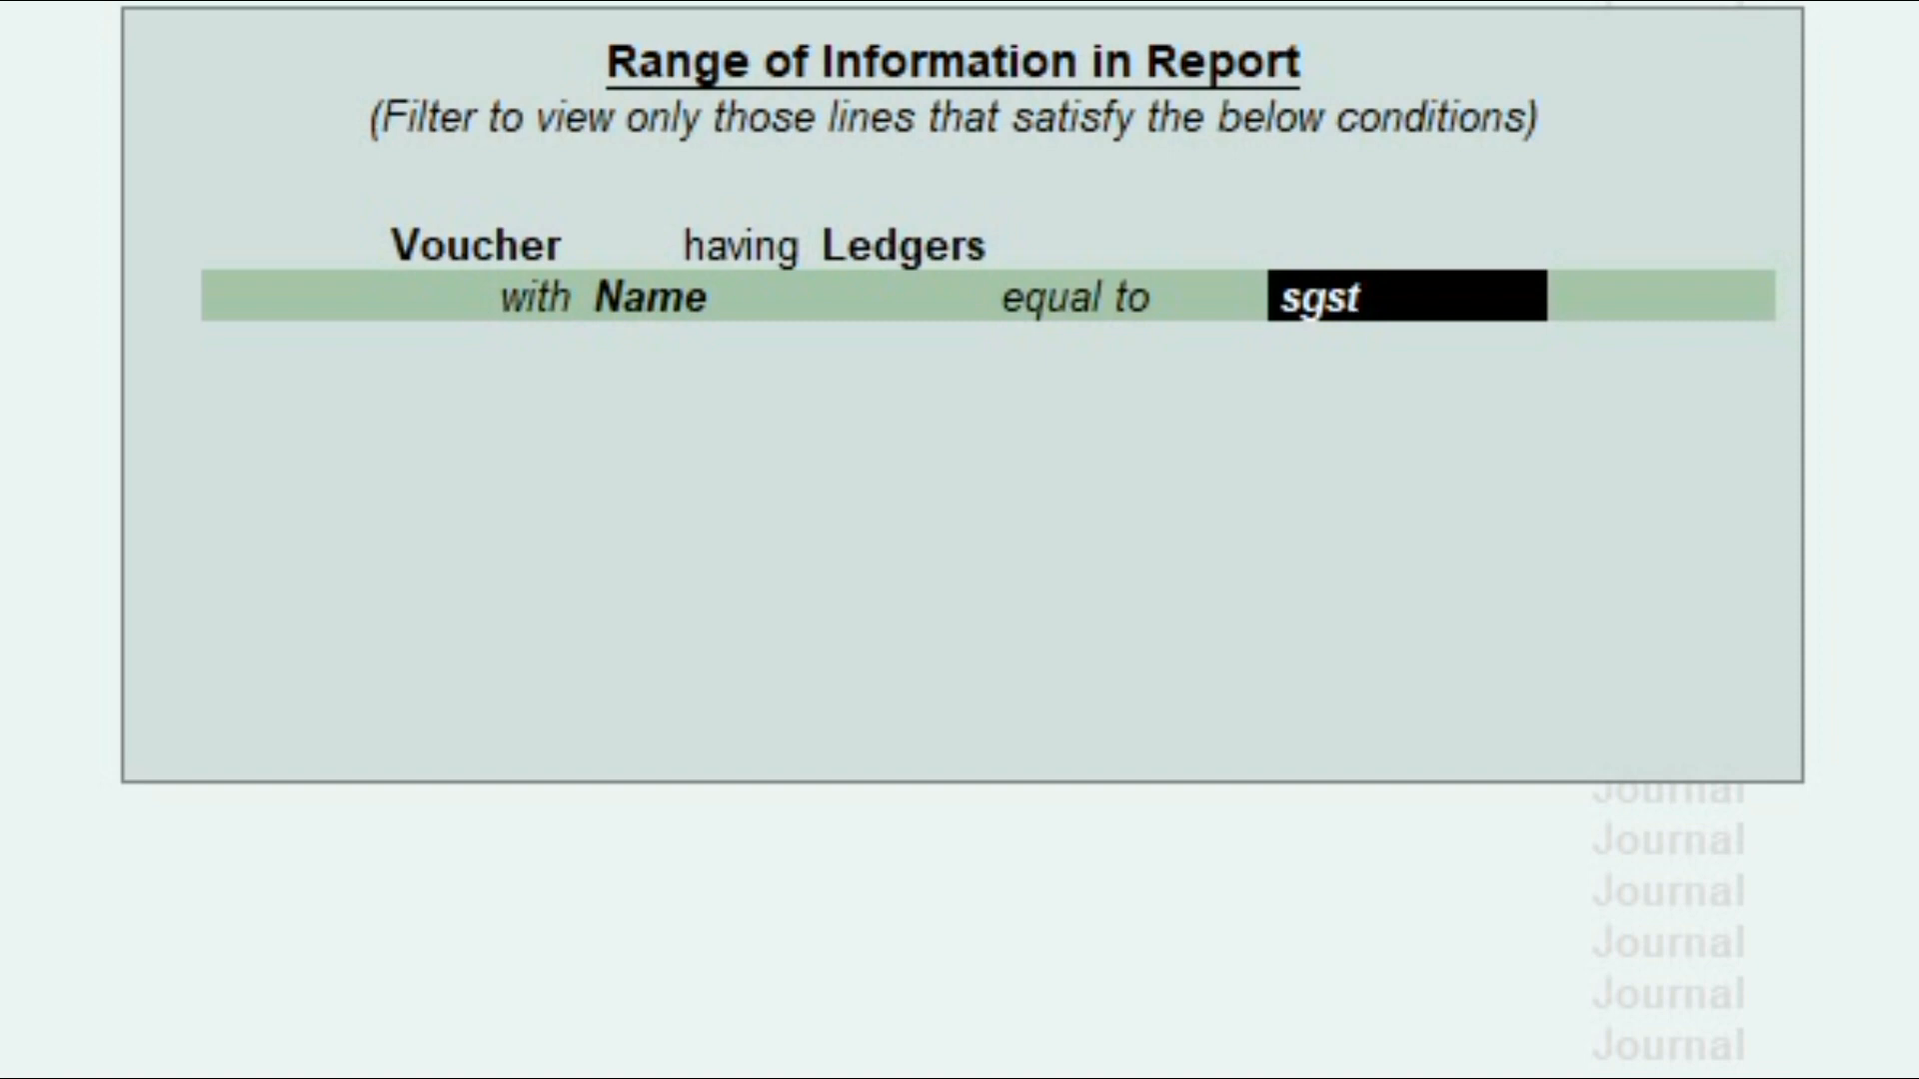
key(Return)
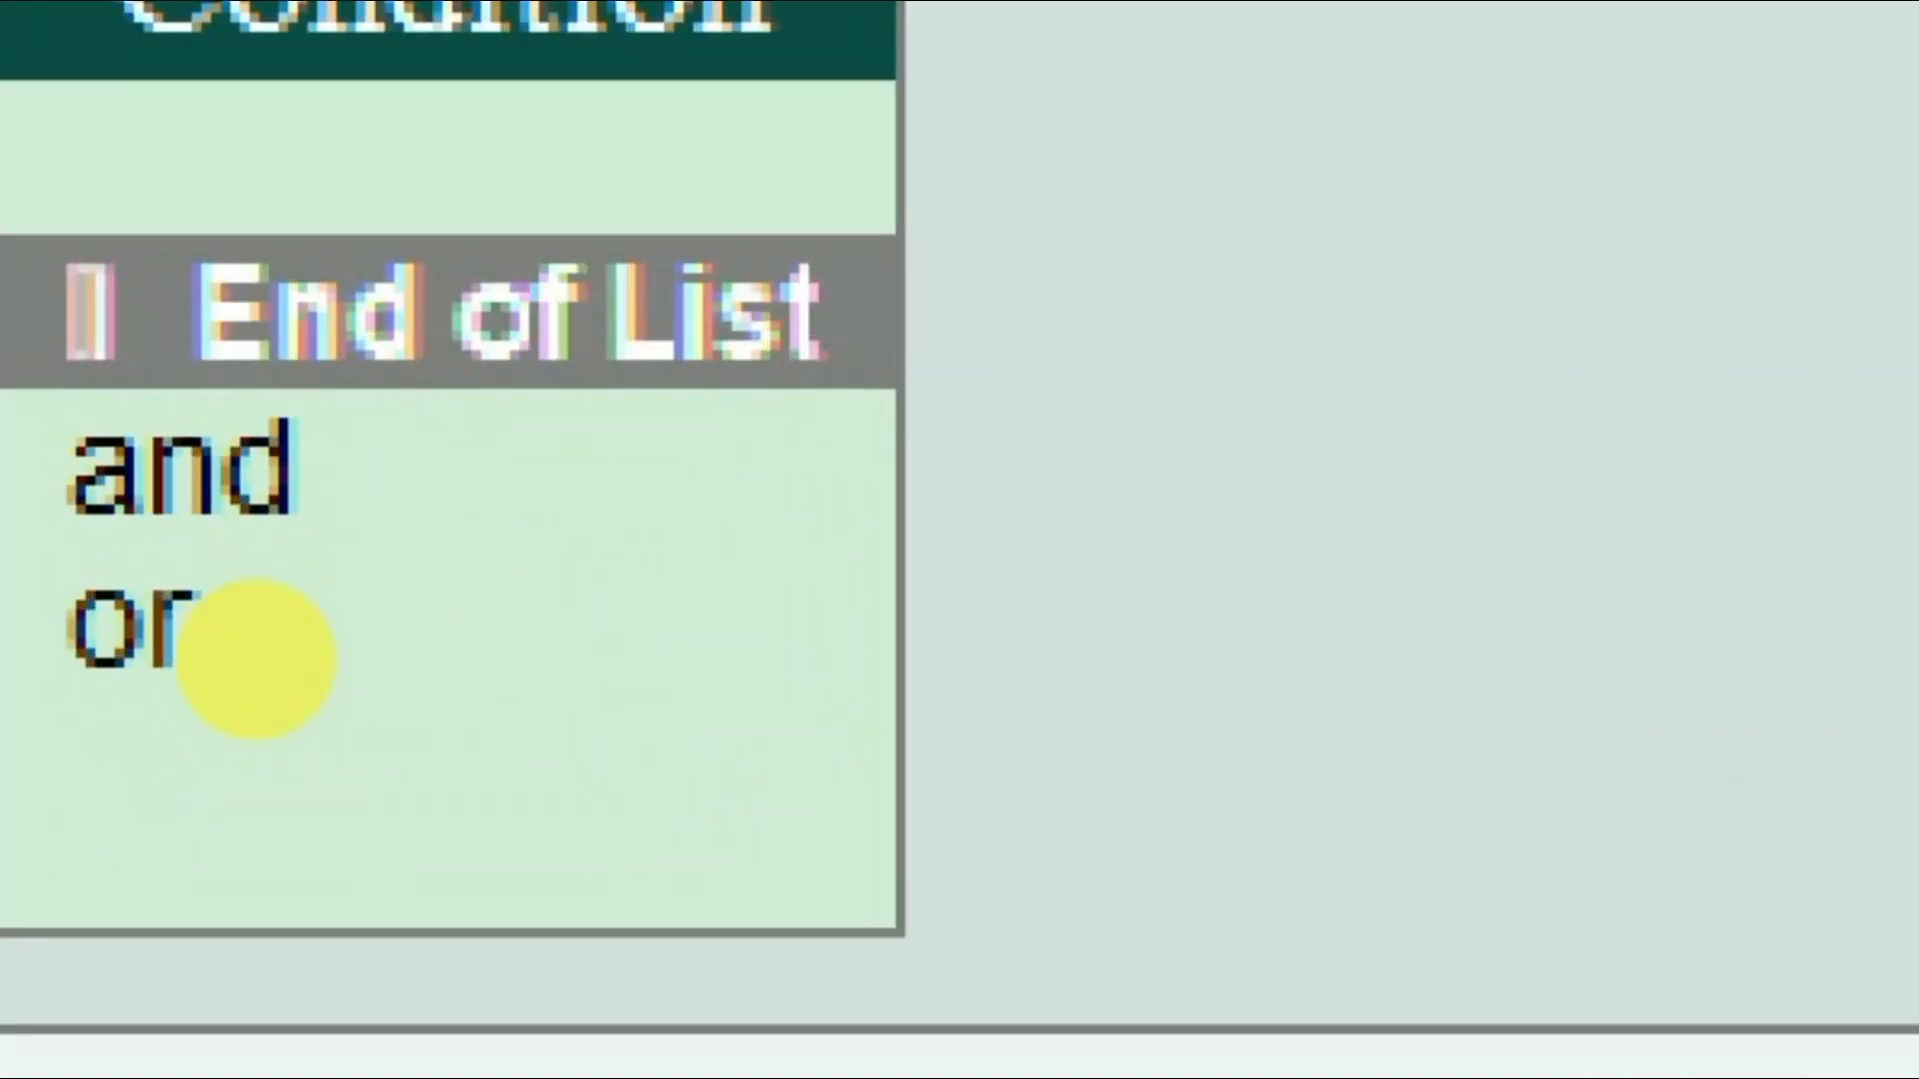
key(Return)
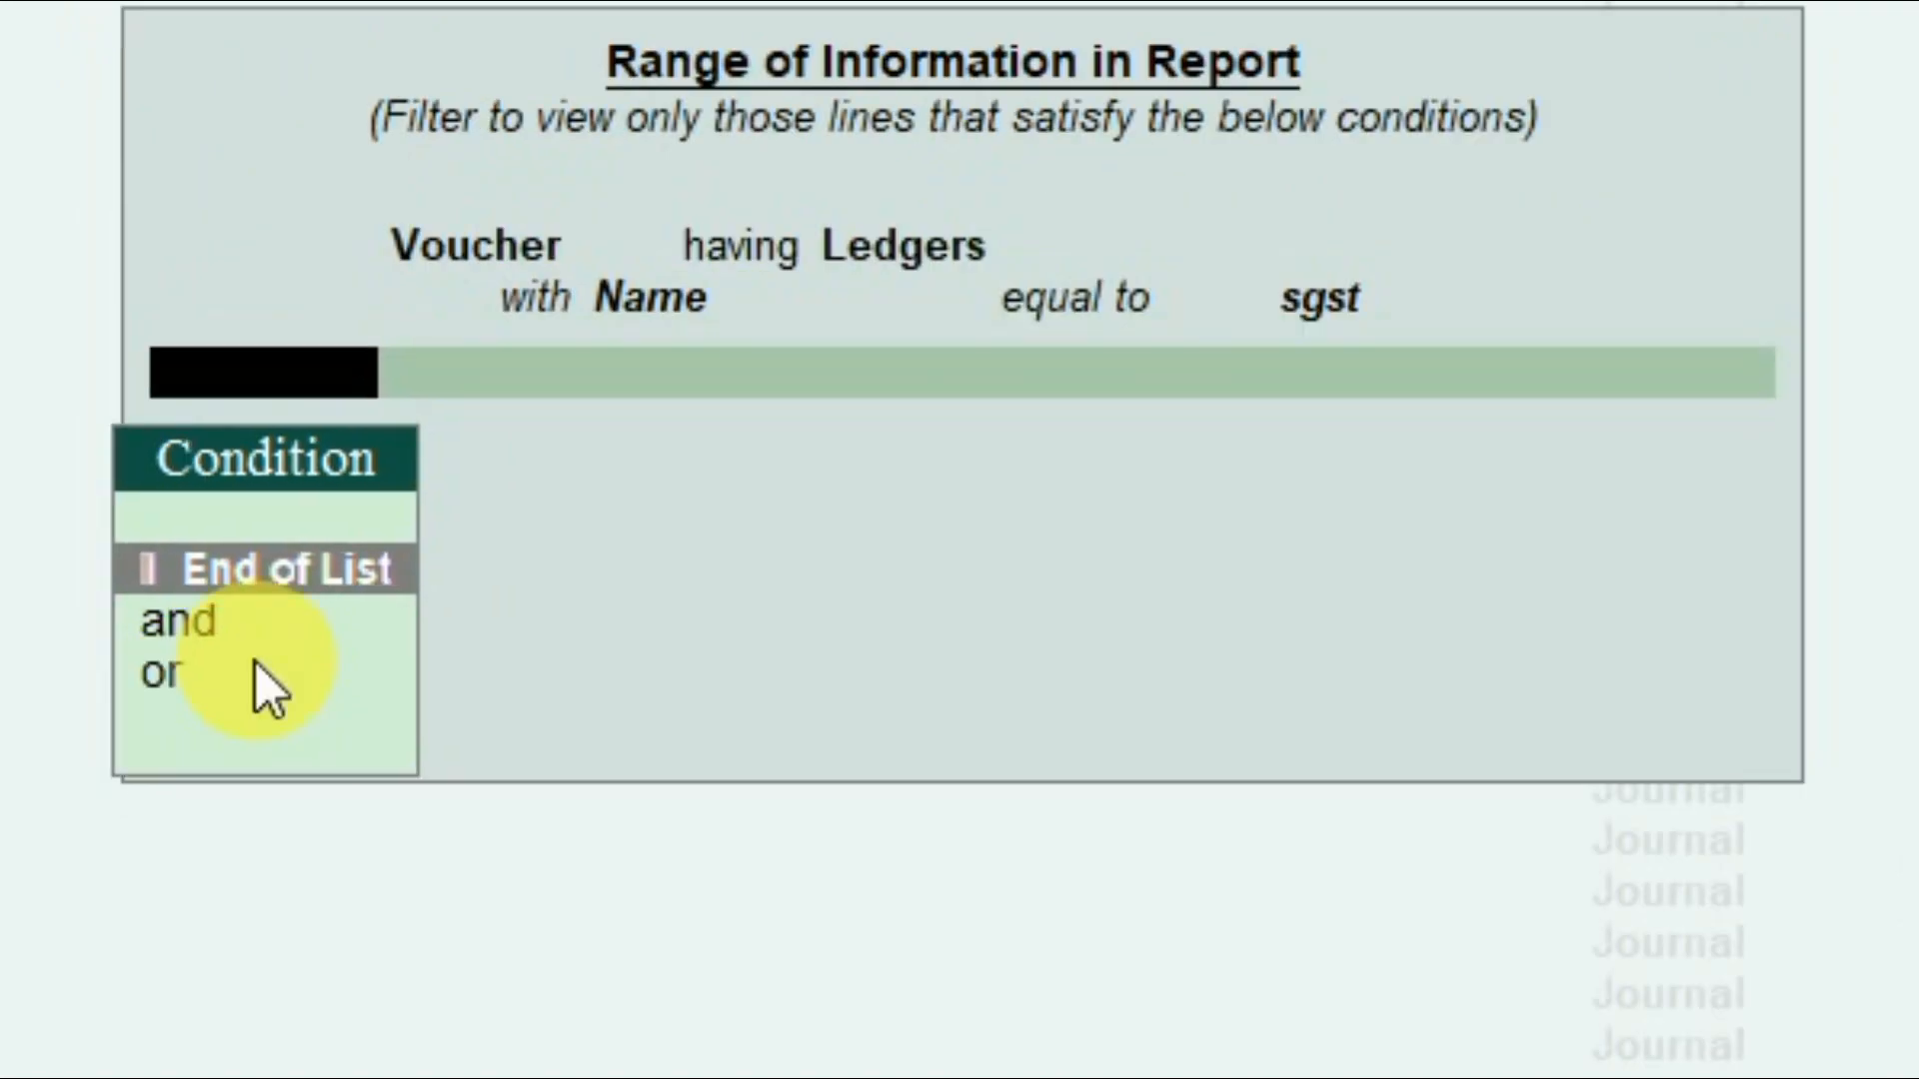
key(Return)
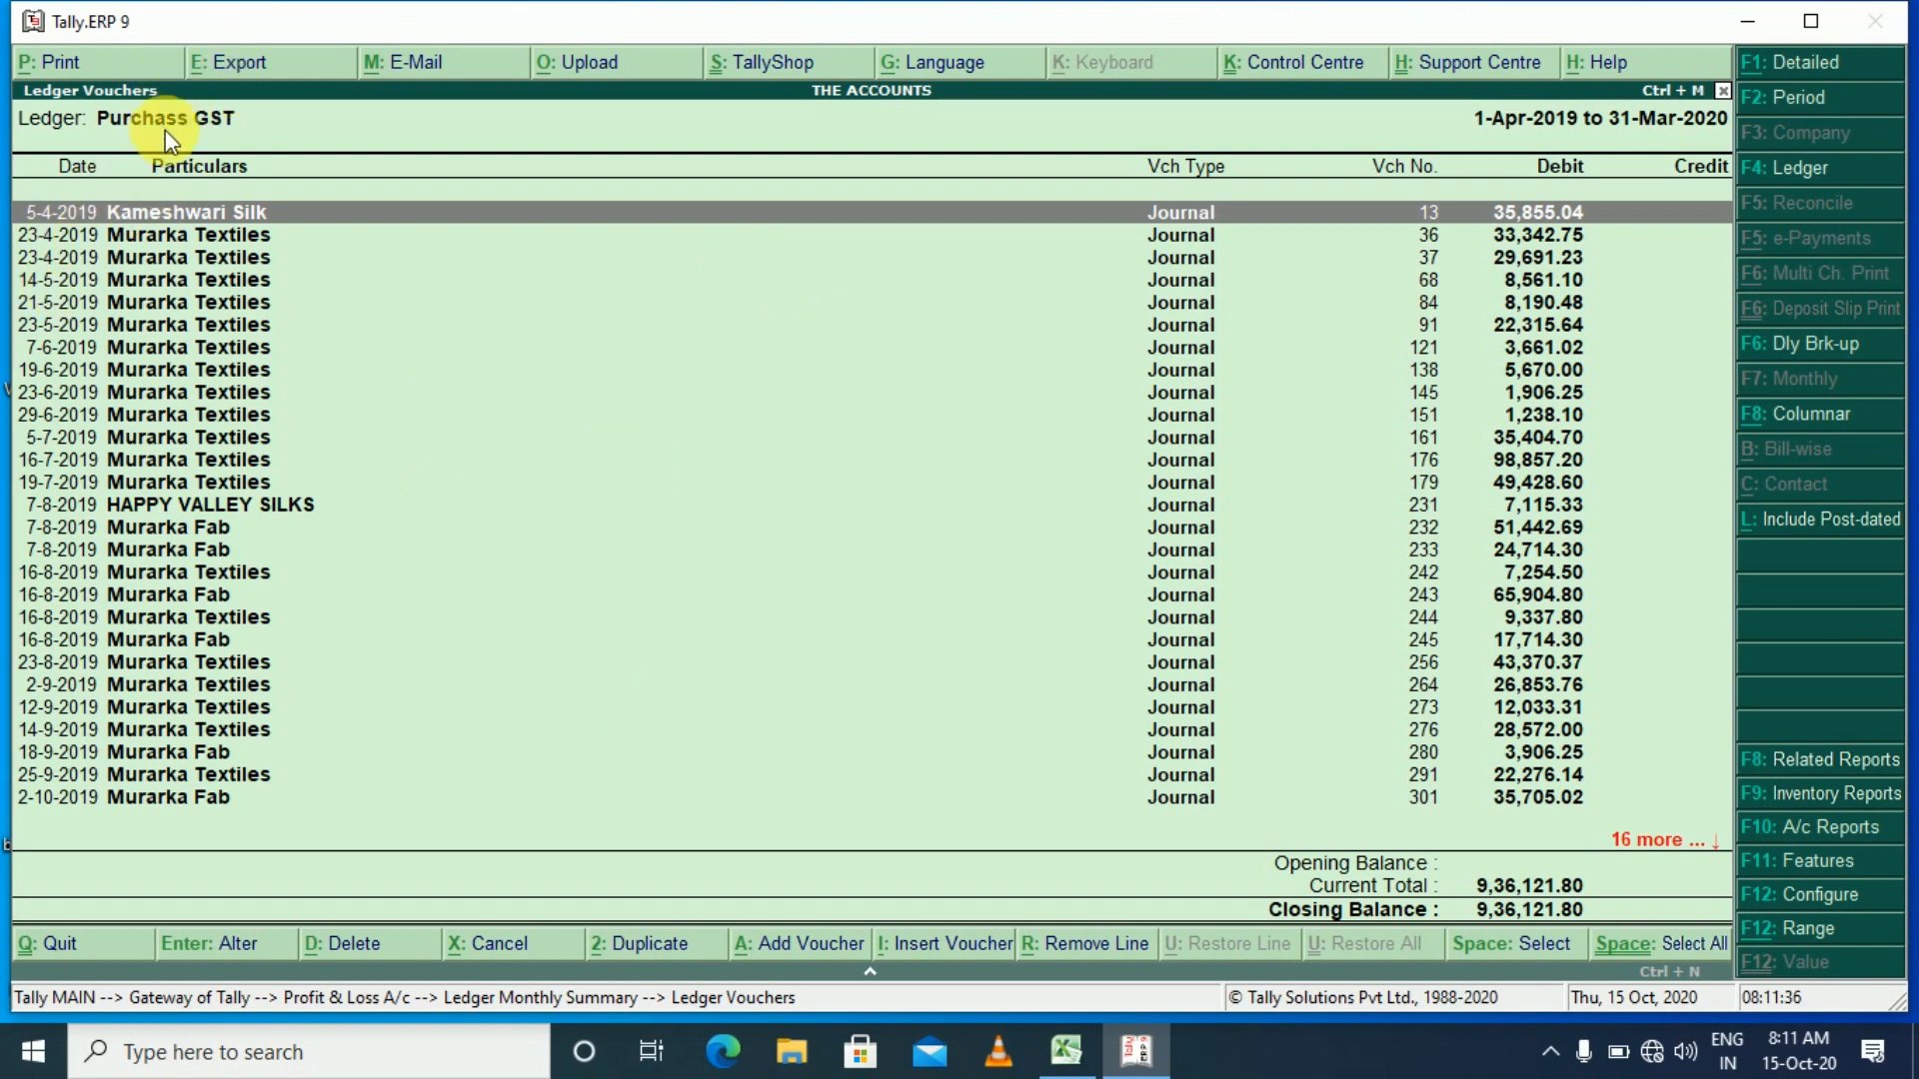
- Remove the sgst filter and return to the Gateway of Tally without quitting the program
key(Escape)
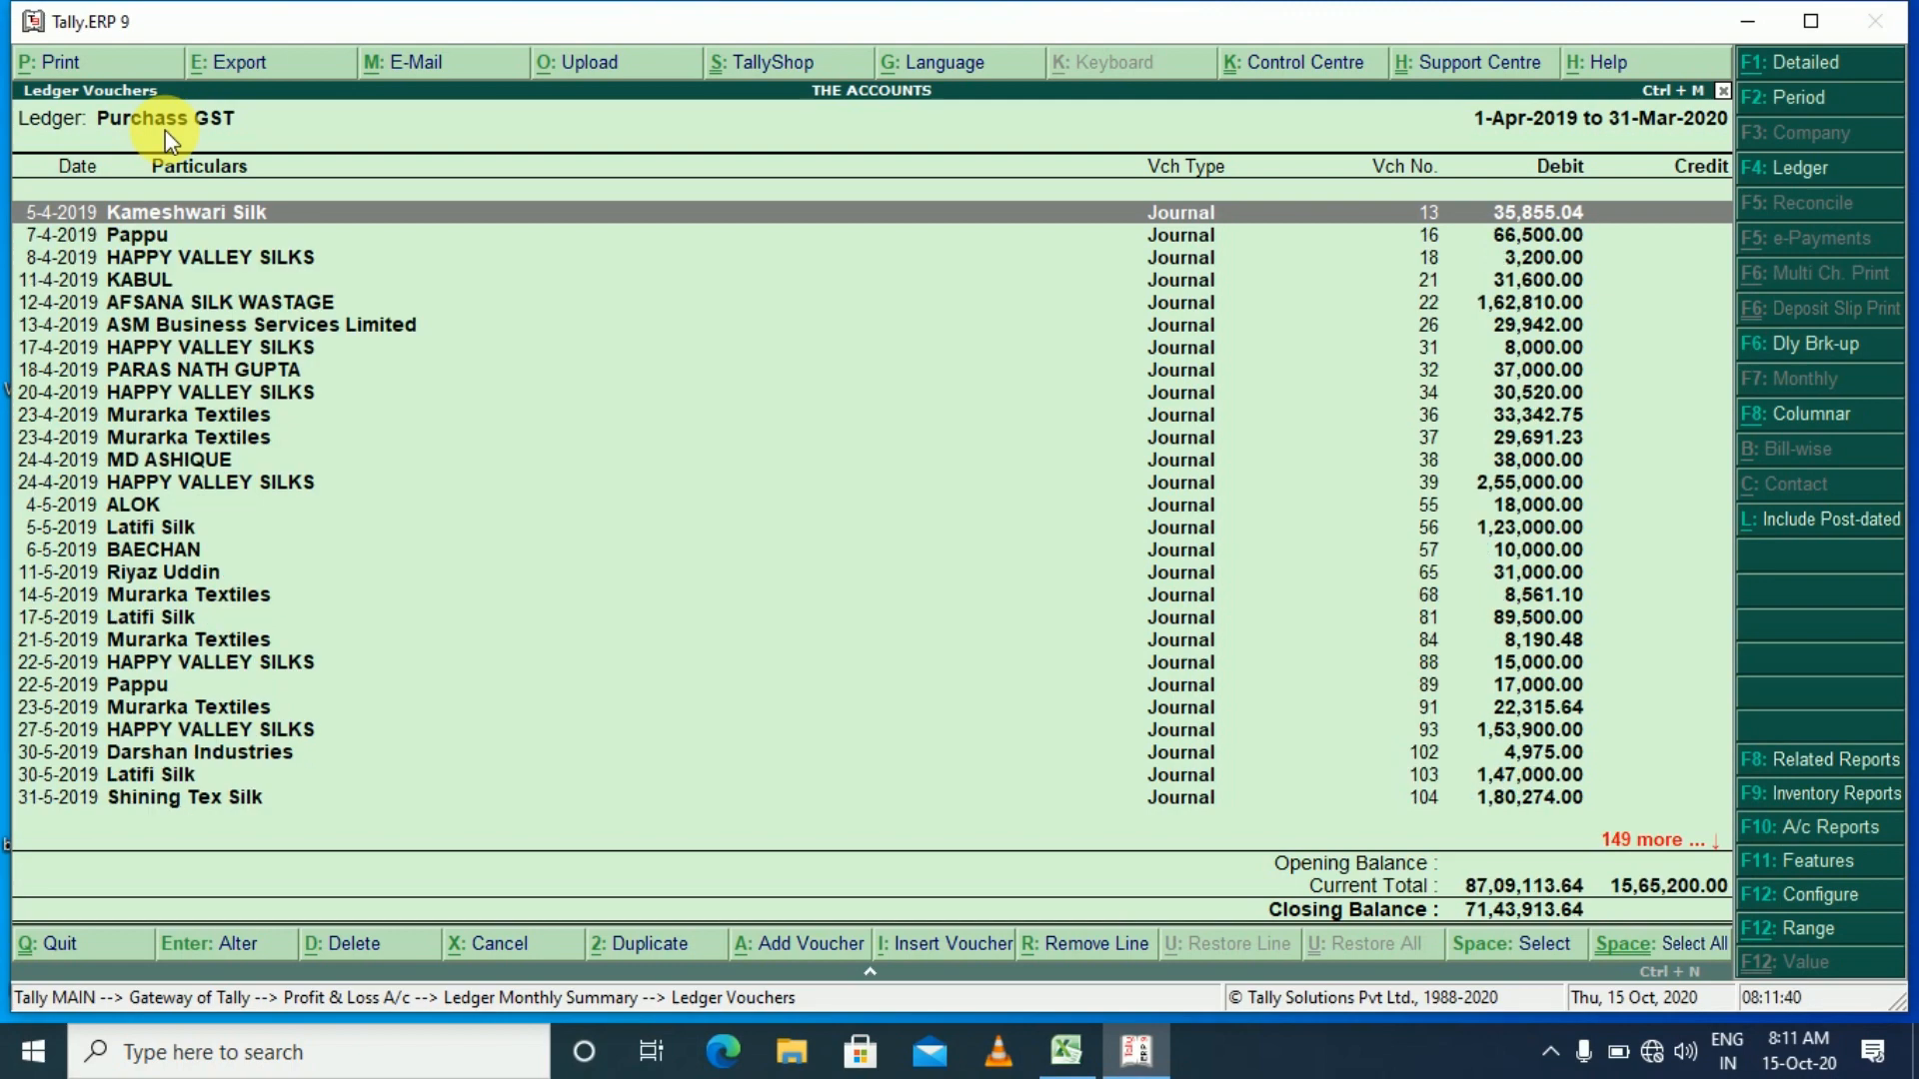
key(Escape)
key(Escape)
key(Escape)
key(Escape)
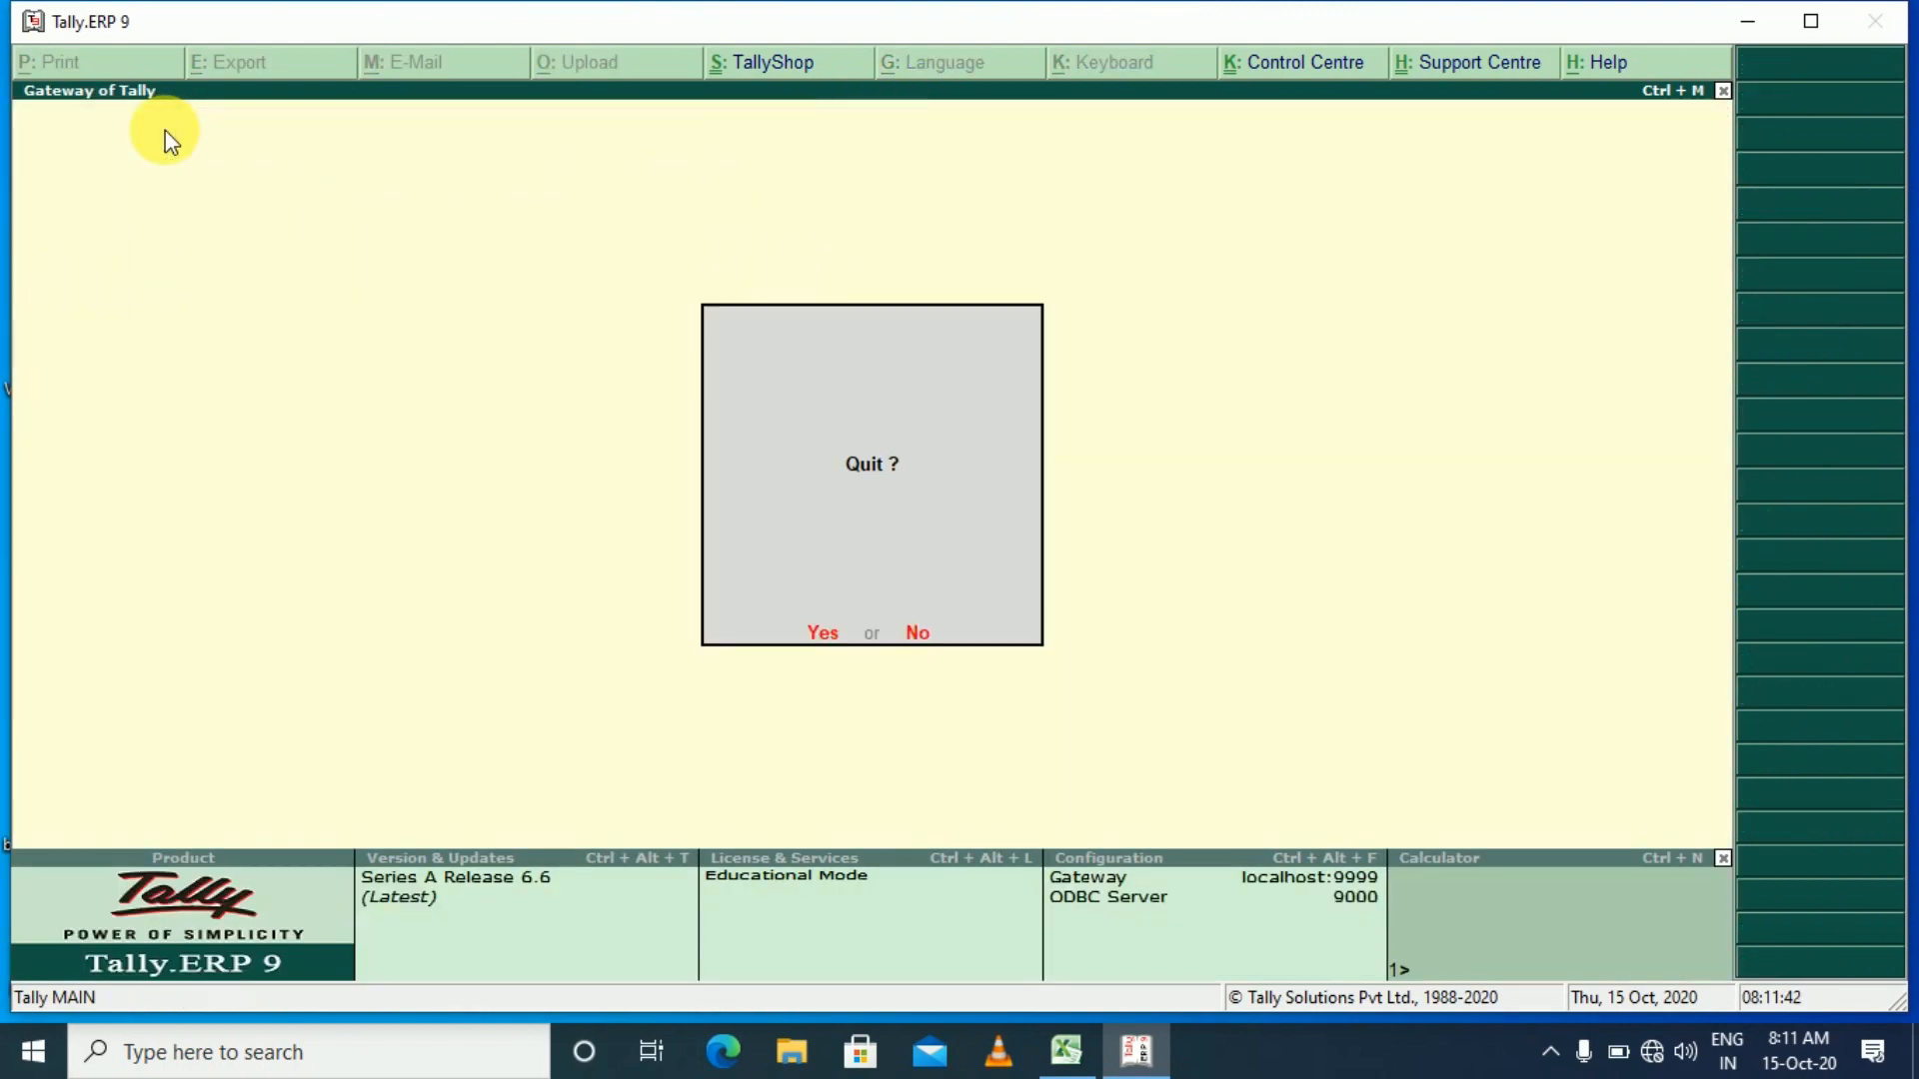
key(n)
- Open the Profit & Loss A/c in detailed form and drill into the Sales GST ledger's monthly summary
key(p)
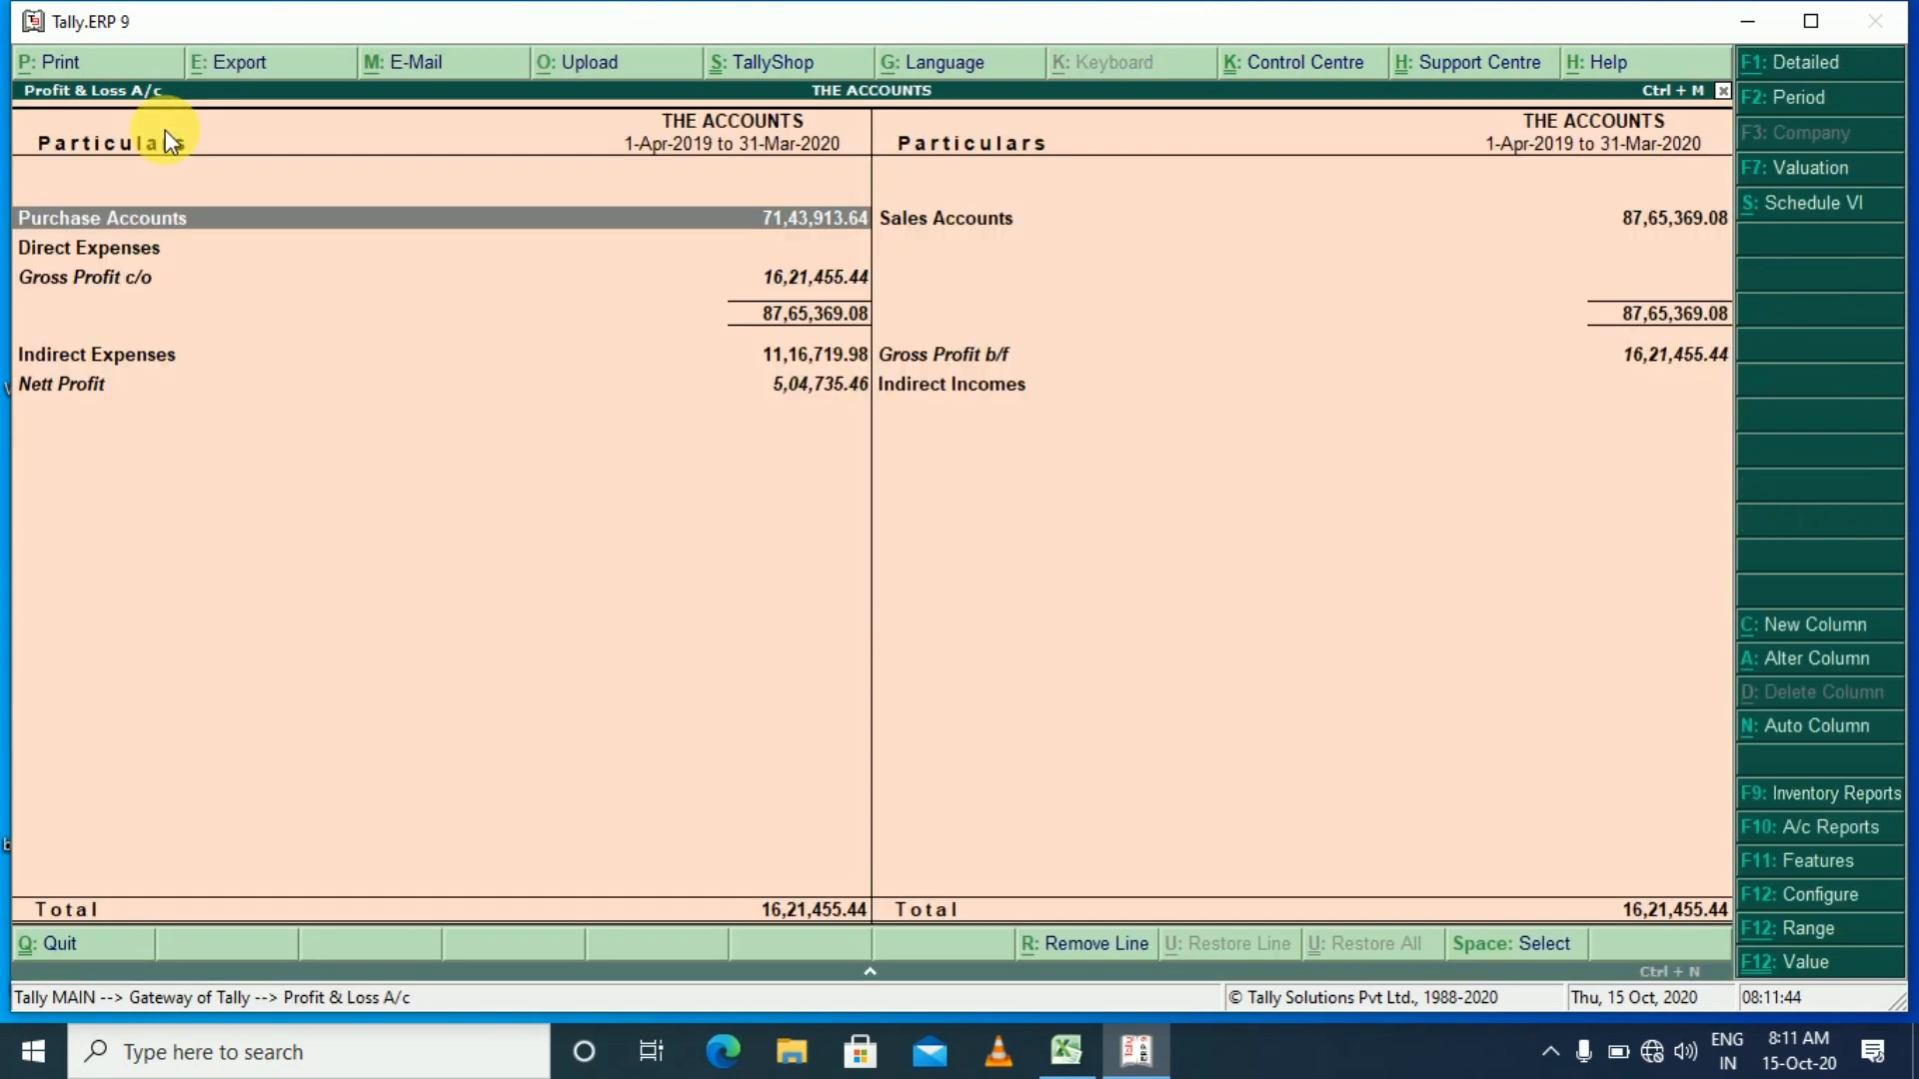
key(alt+F1)
key(Right)
key(Down)
key(Down)
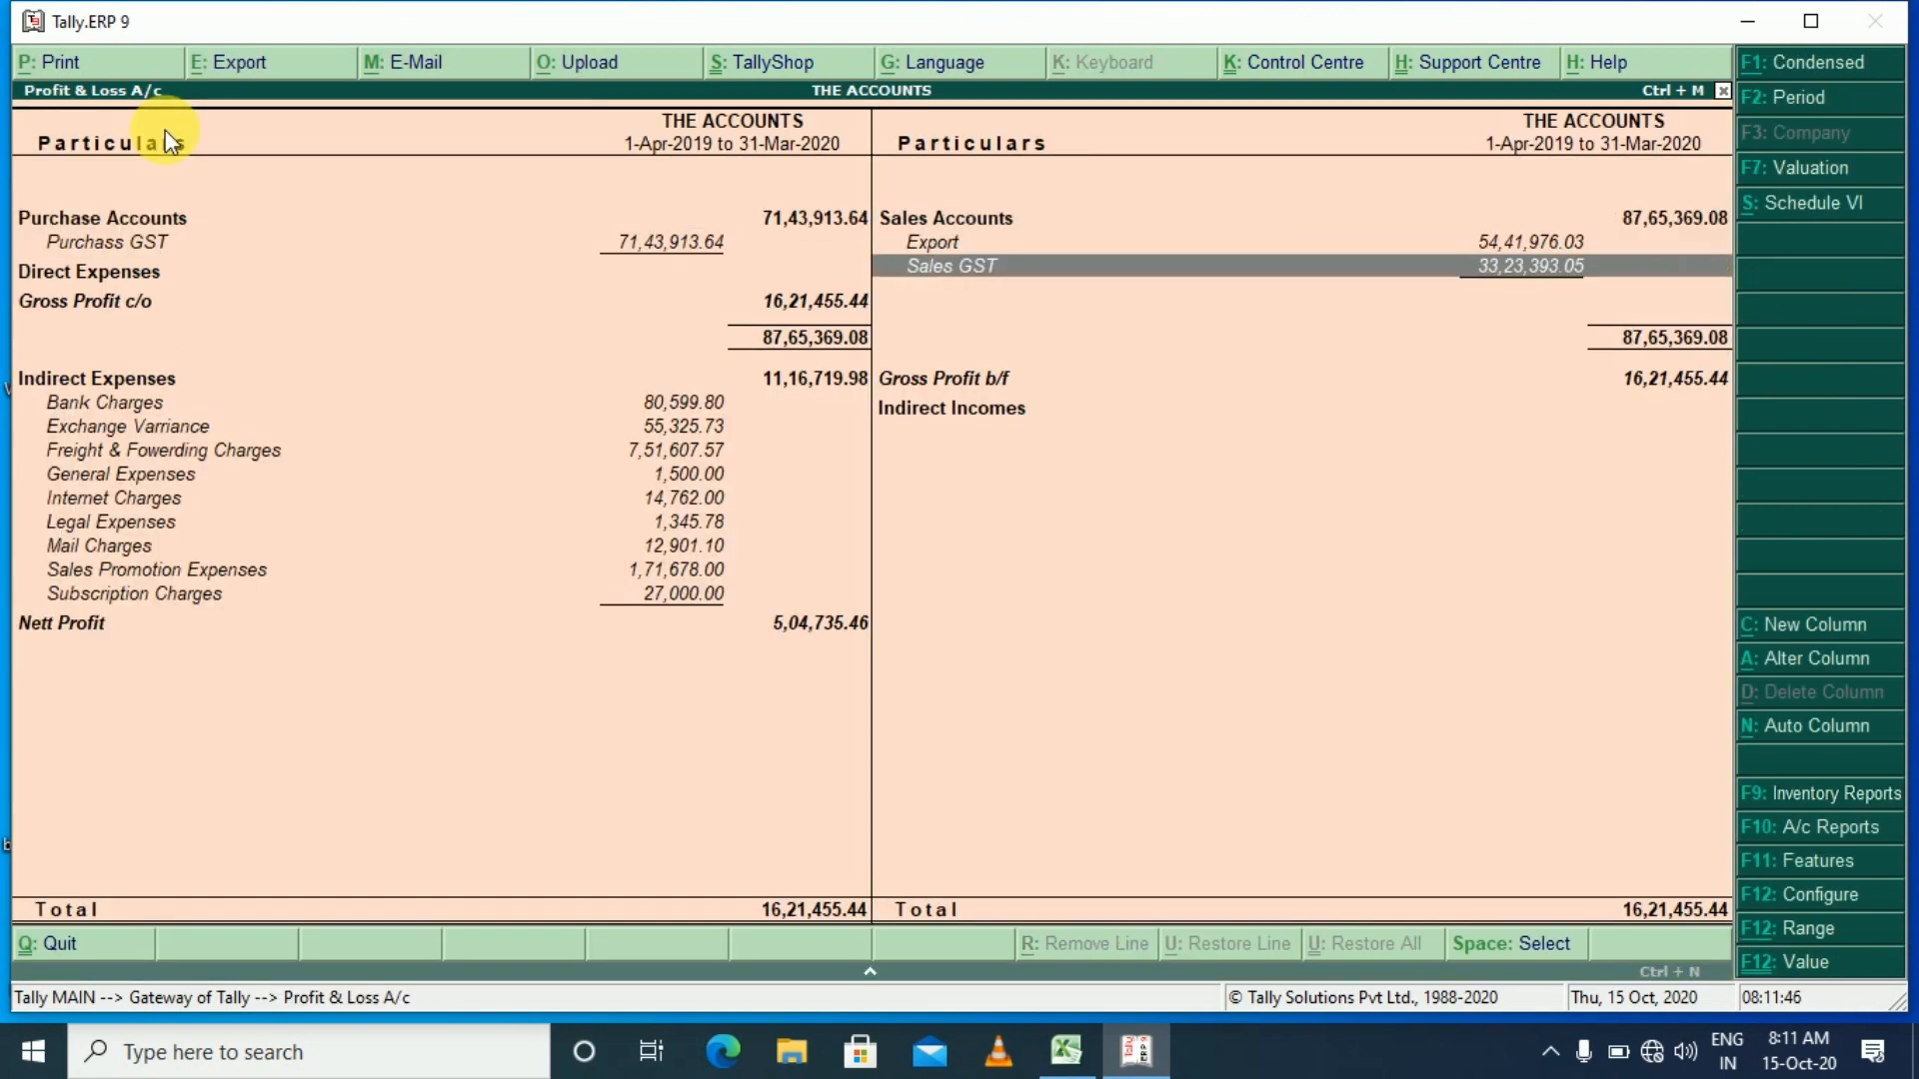
key(Return)
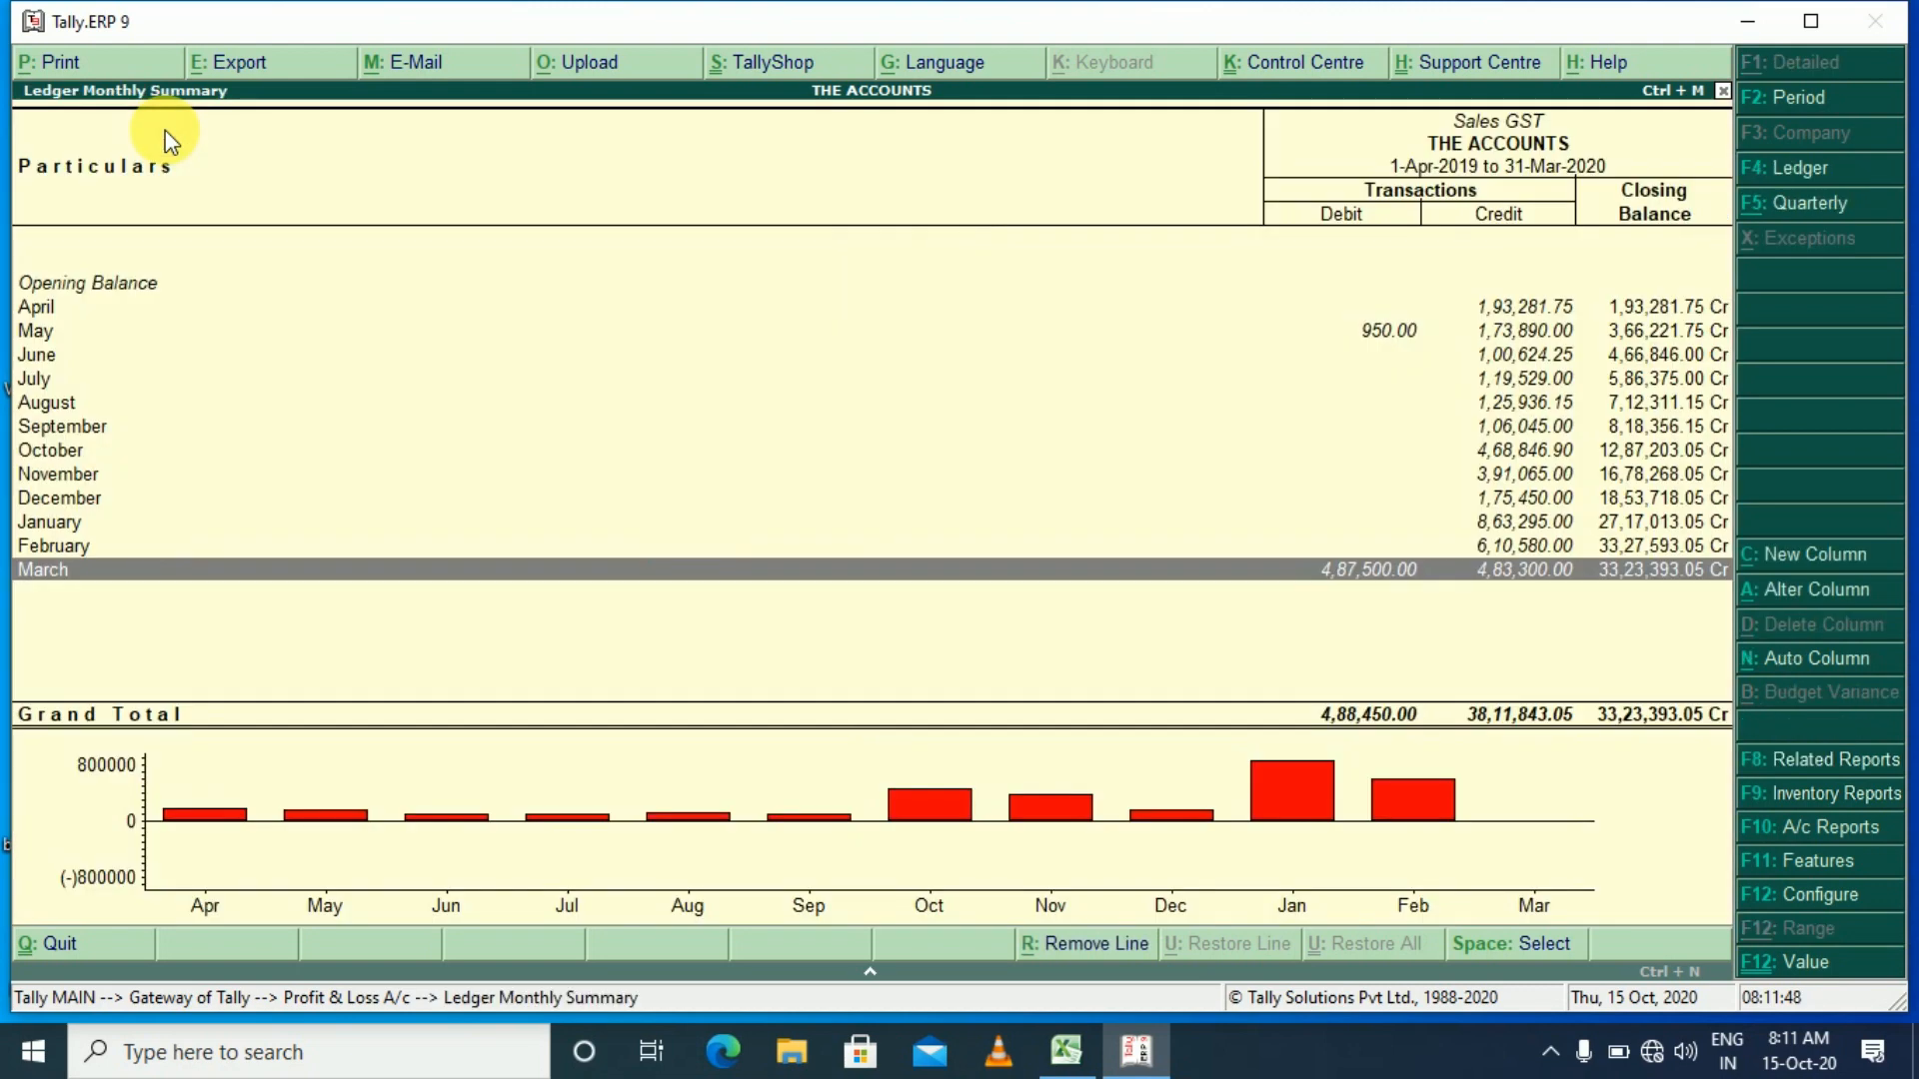
- Open the March vouchers of Sales GST and extend the period to the full year 1-Apr-2019 to 31-Mar-2020
key(Return)
key(F2)
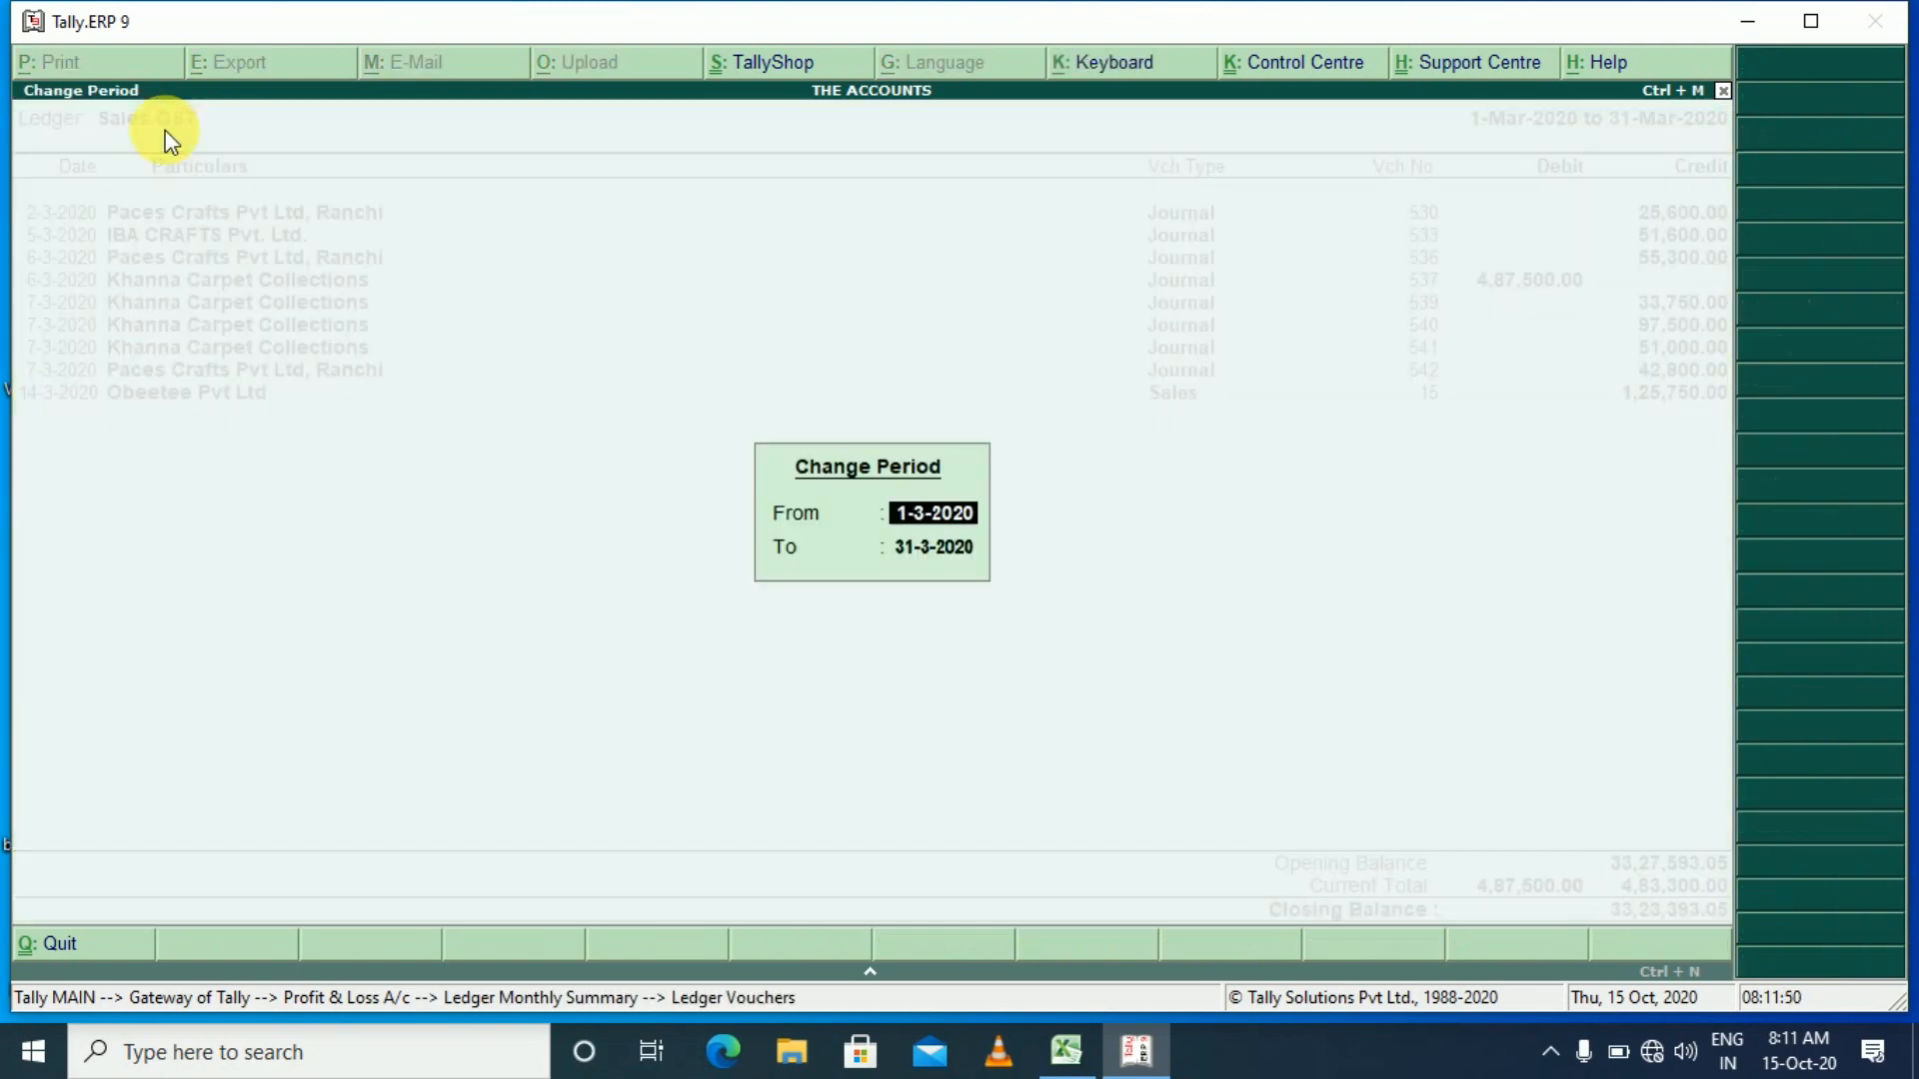
key(BackSpace)
key(Return)
key(Return)
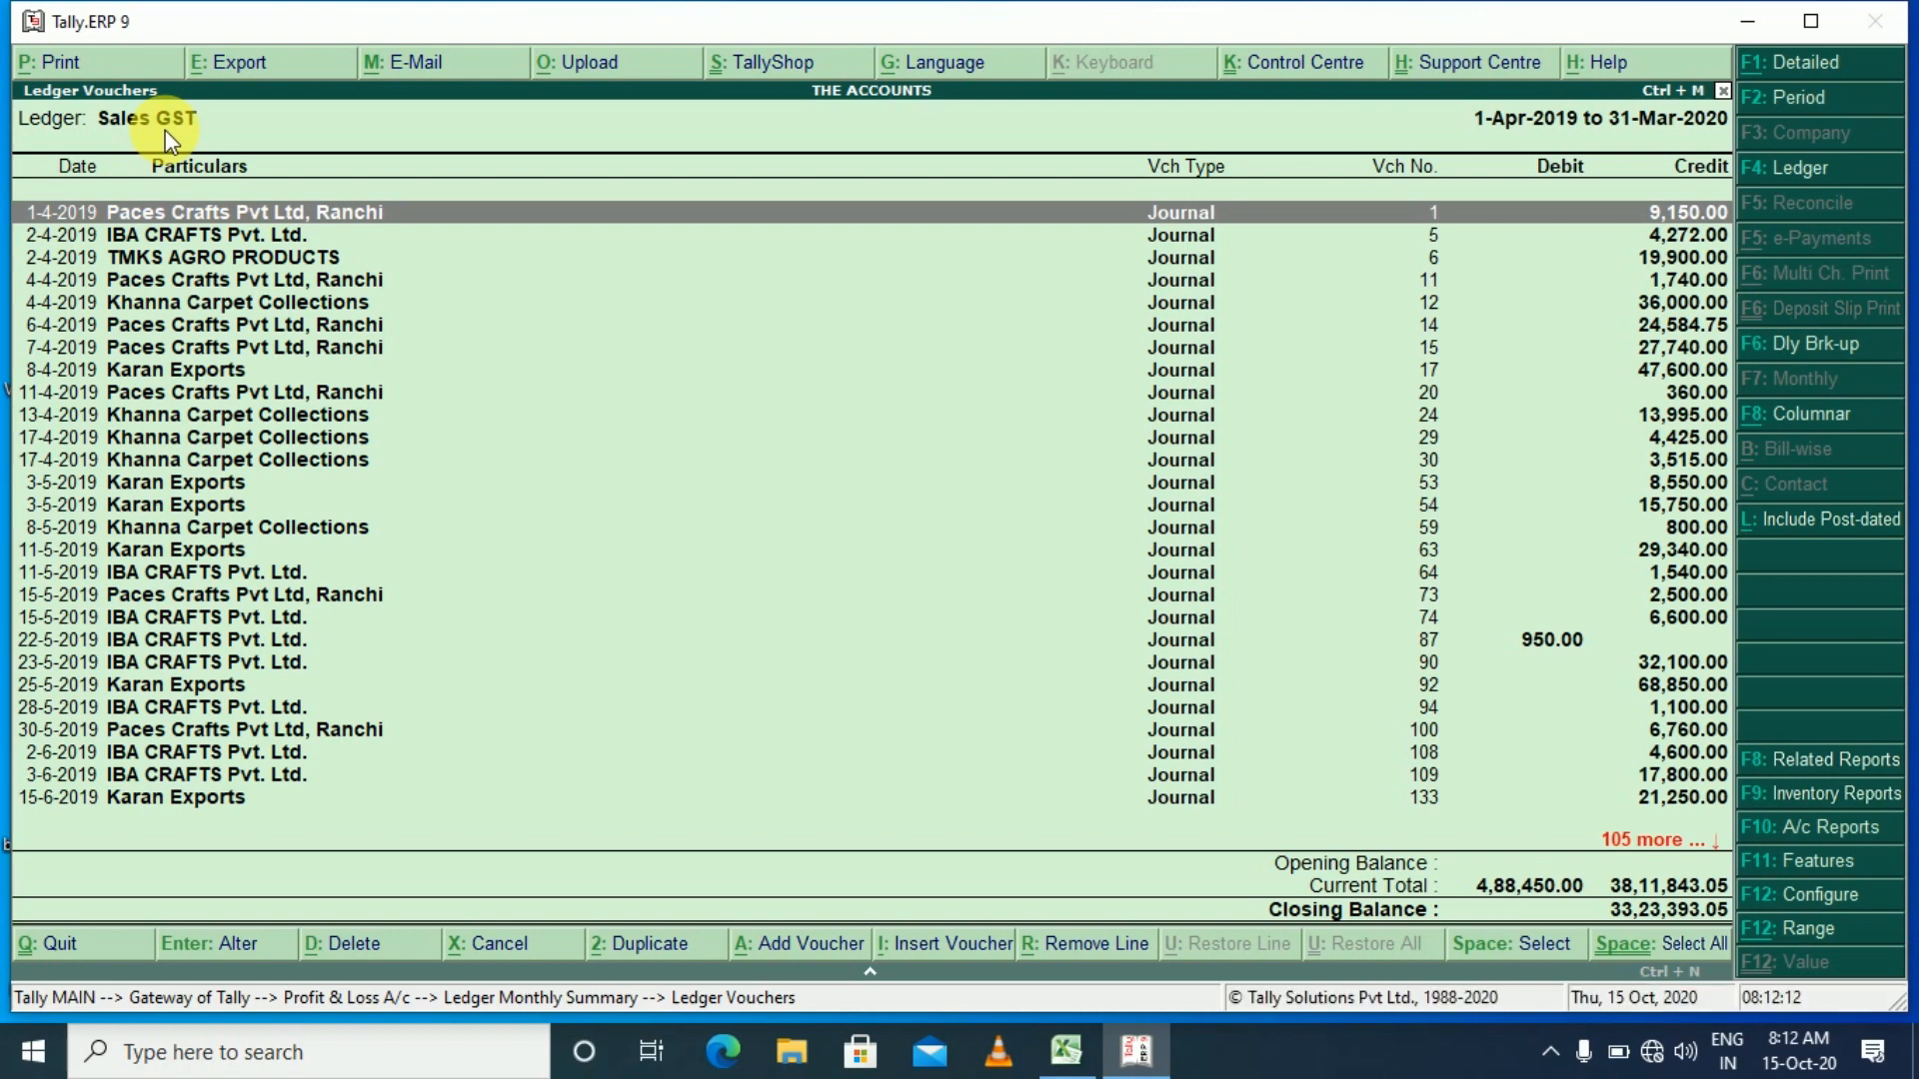
- Expand the details and narration of journal voucher 530, dated 2-3-2020, near the end of the Sales GST list
key(ctrl+End)
key(Up)
key(Up)
key(Up)
key(Up)
key(Up)
key(Up)
key(Up)
key(Up)
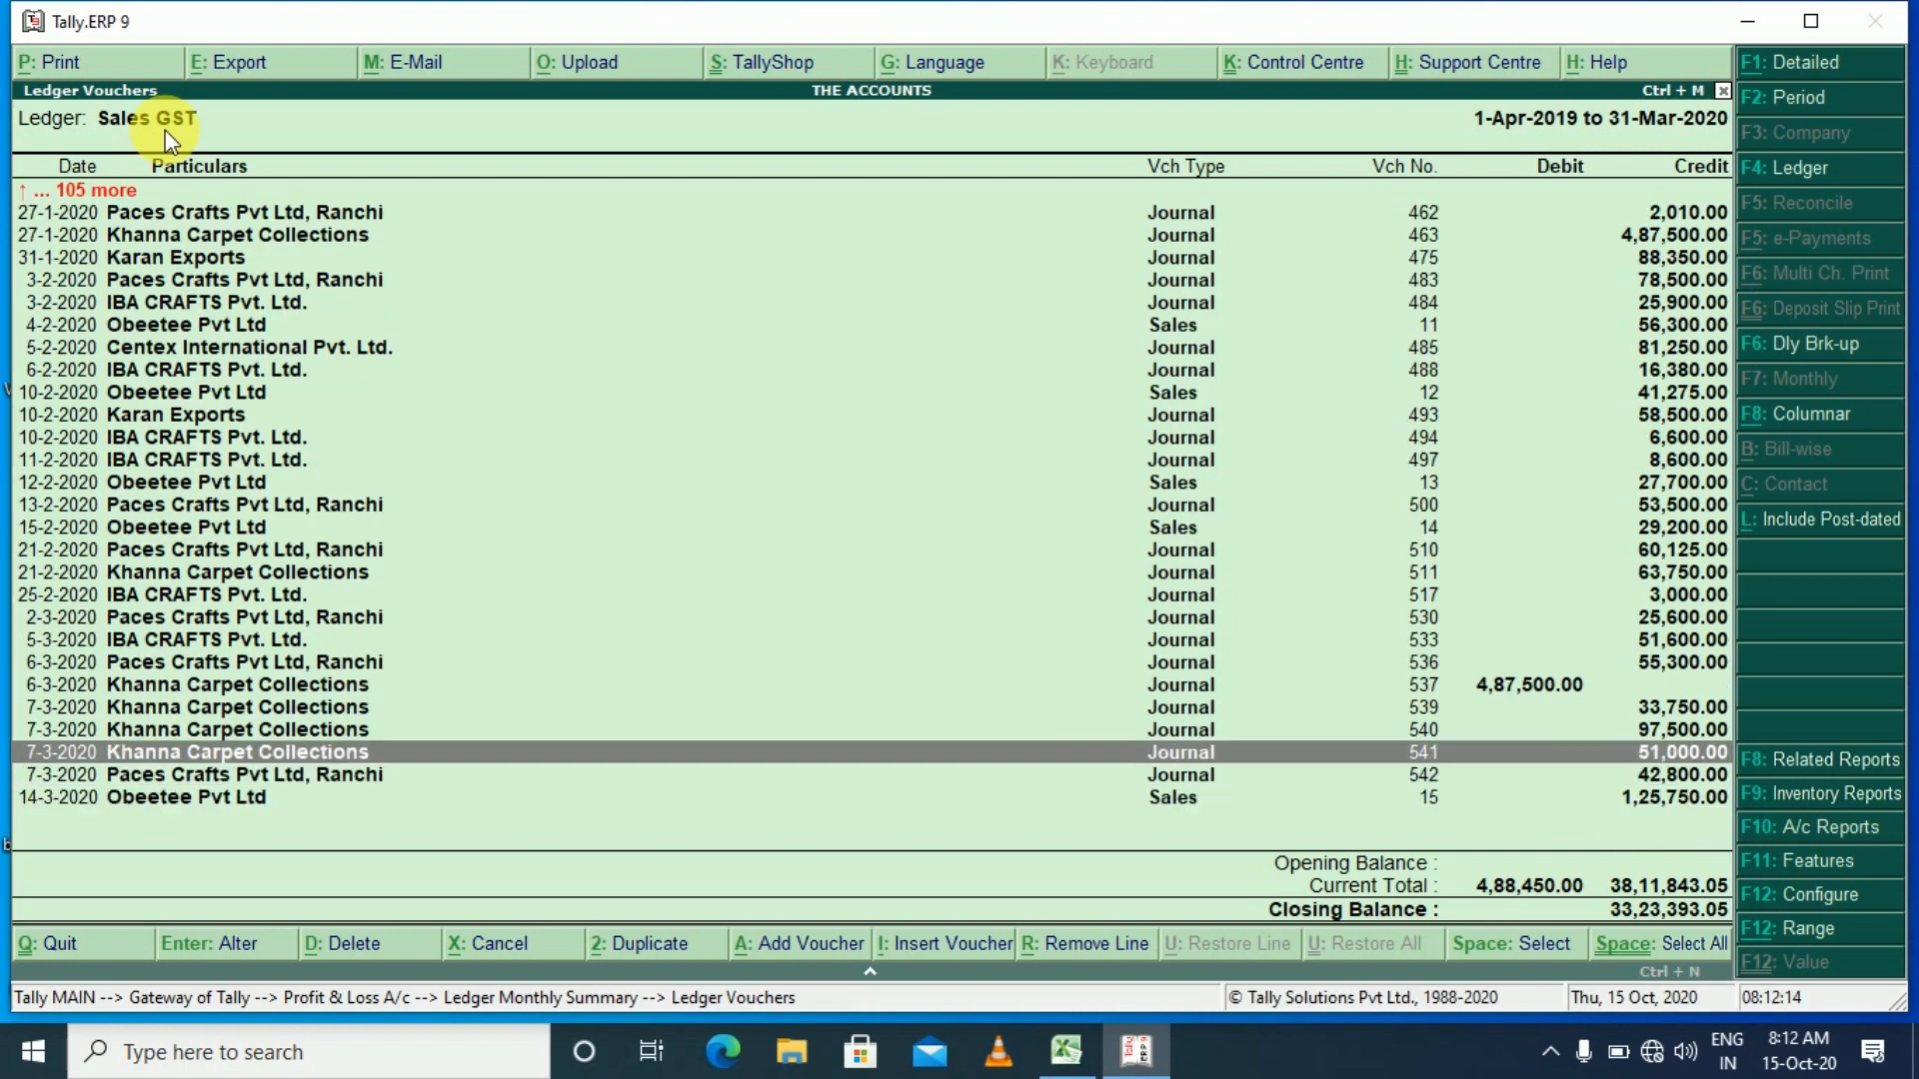
key(shift+Return)
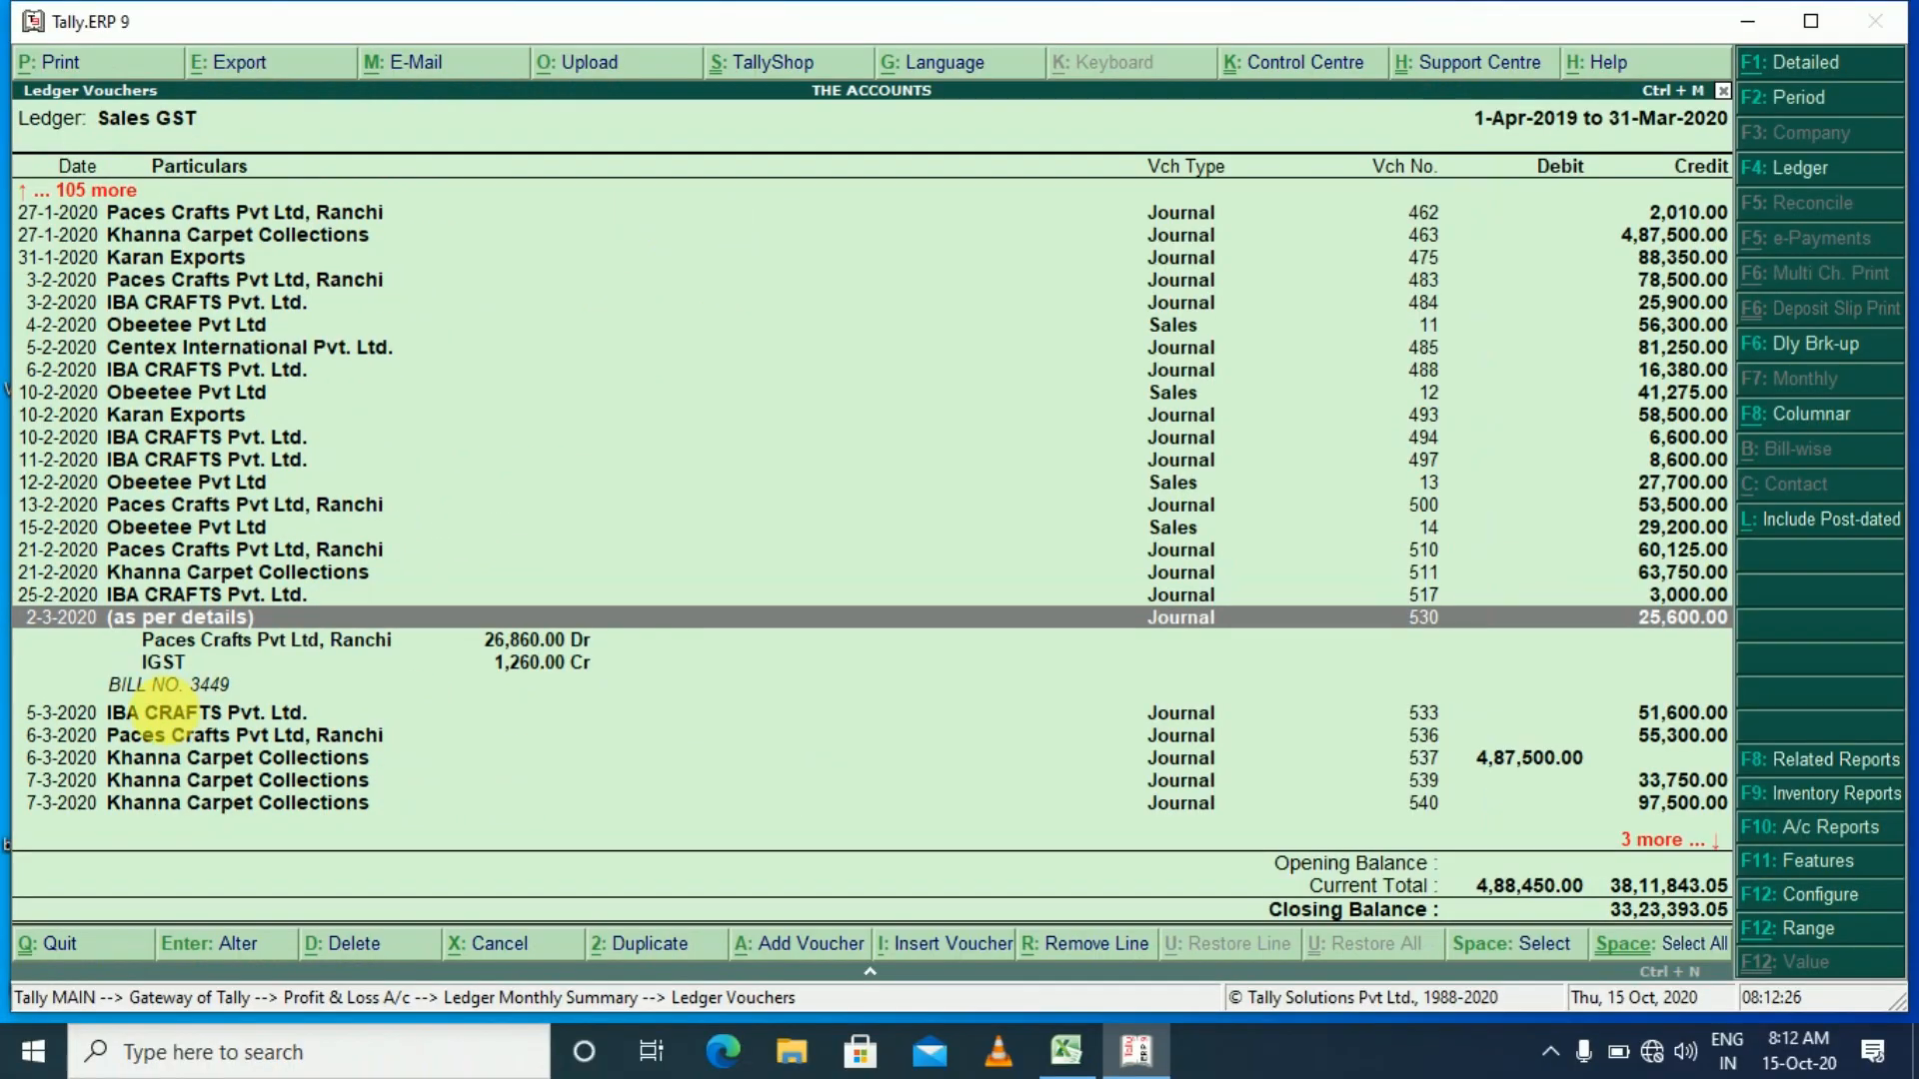
- Open journal voucher 530 in a maximized window to examine its narration, and return to the Sales GST vouchers
double_click(146, 706)
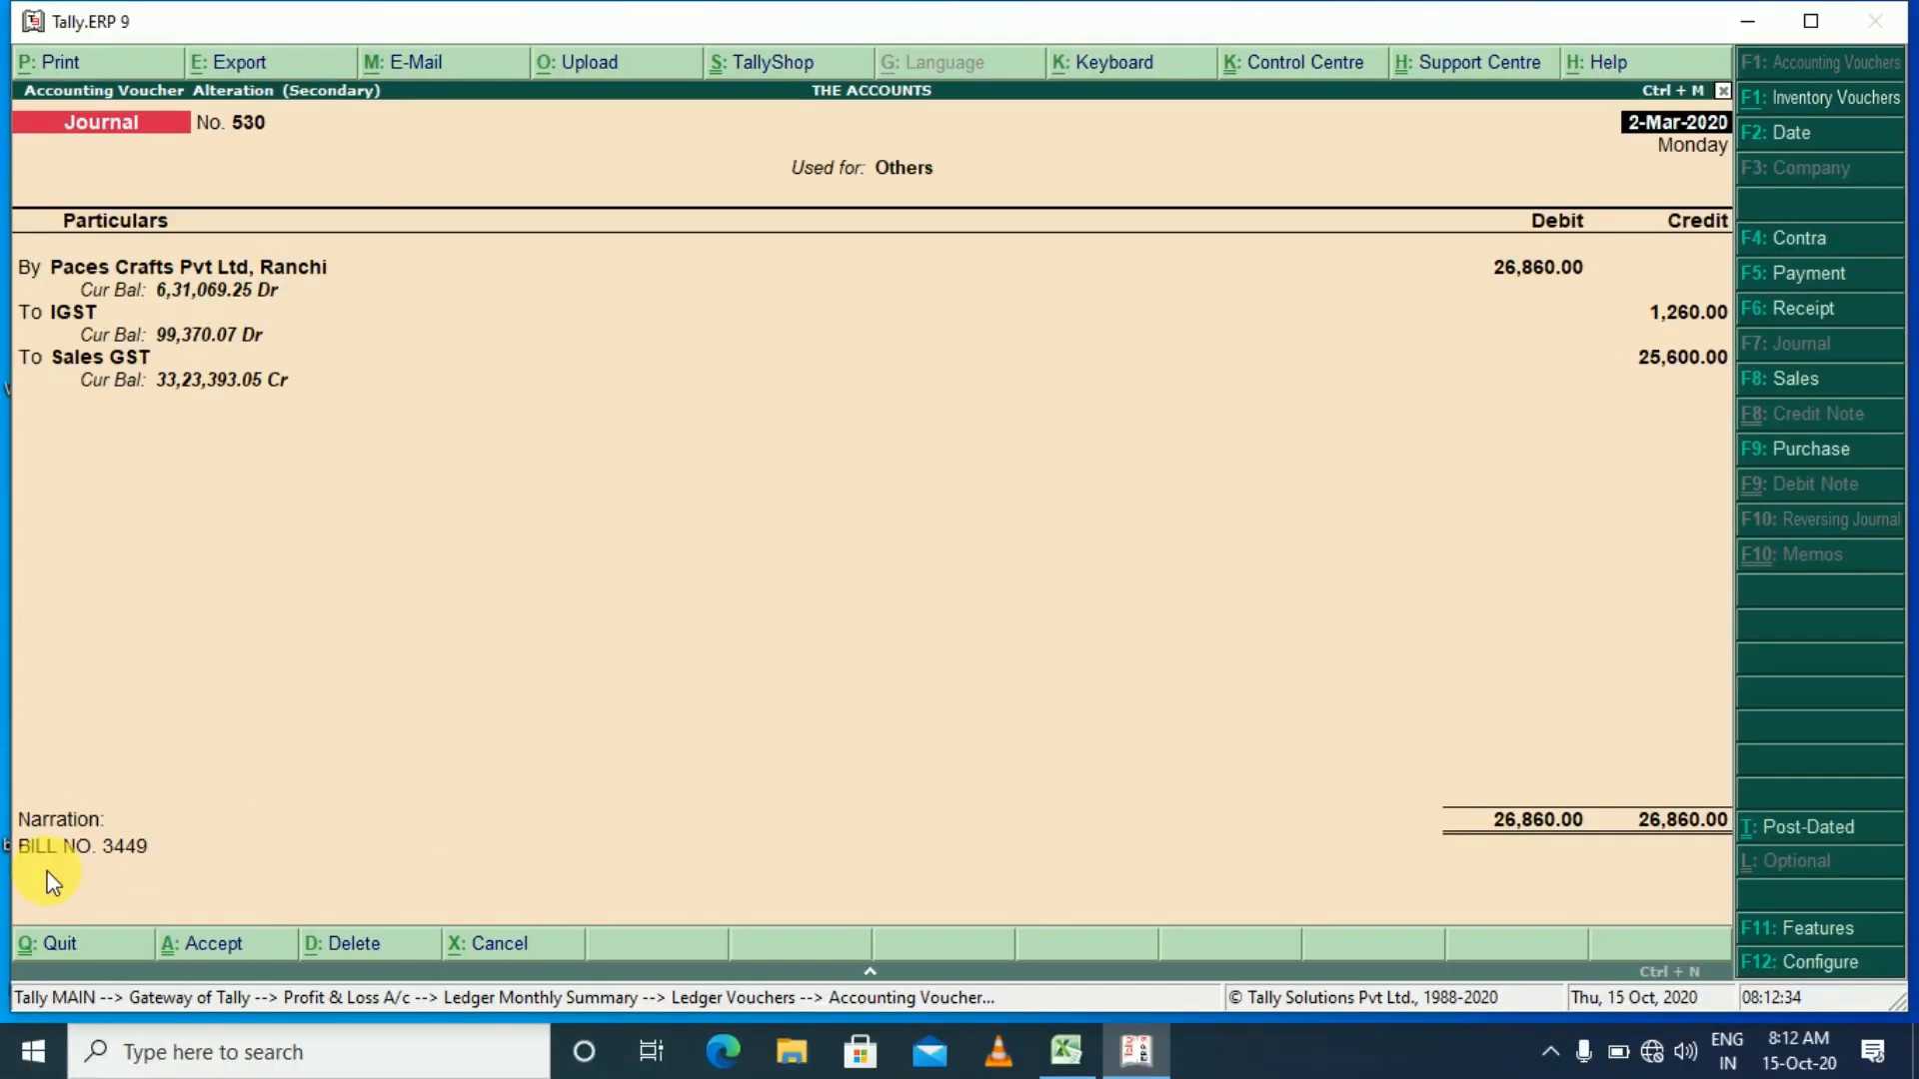
click(1808, 26)
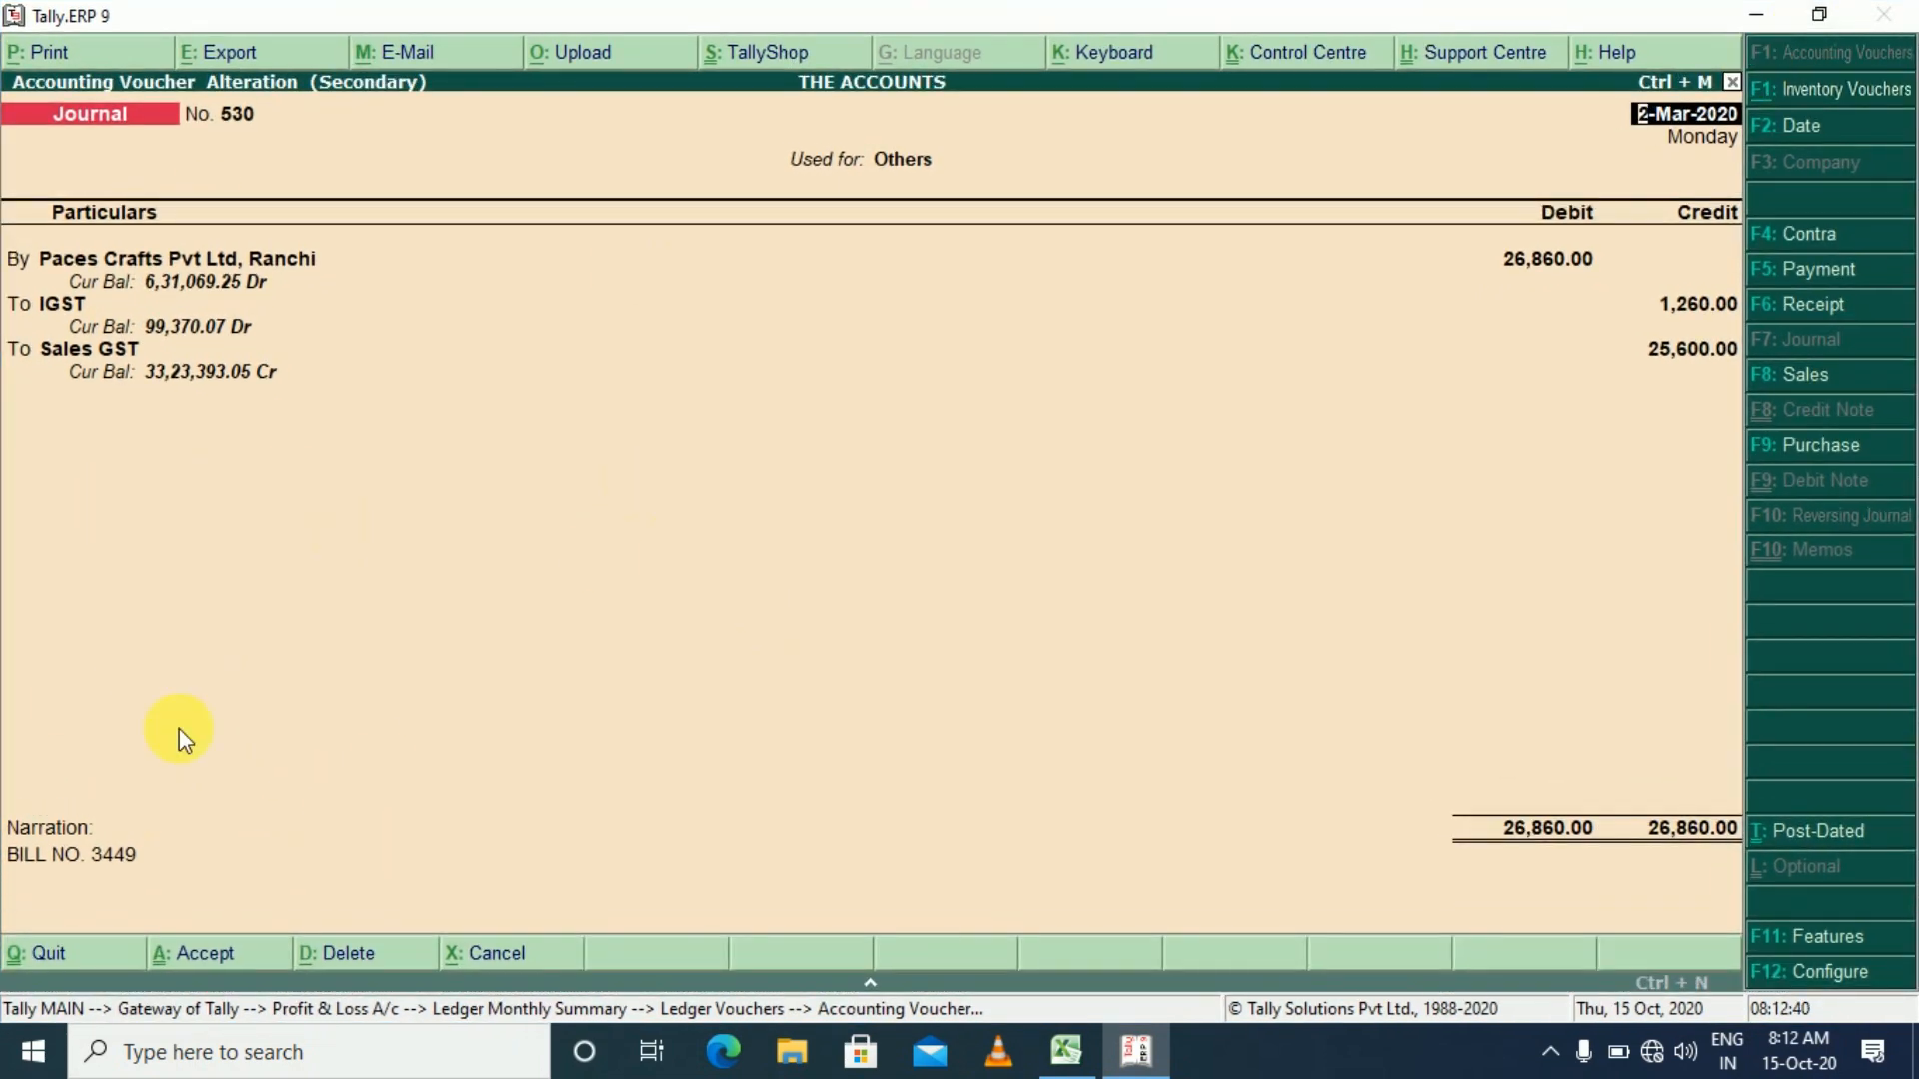
key(Escape)
key(y)
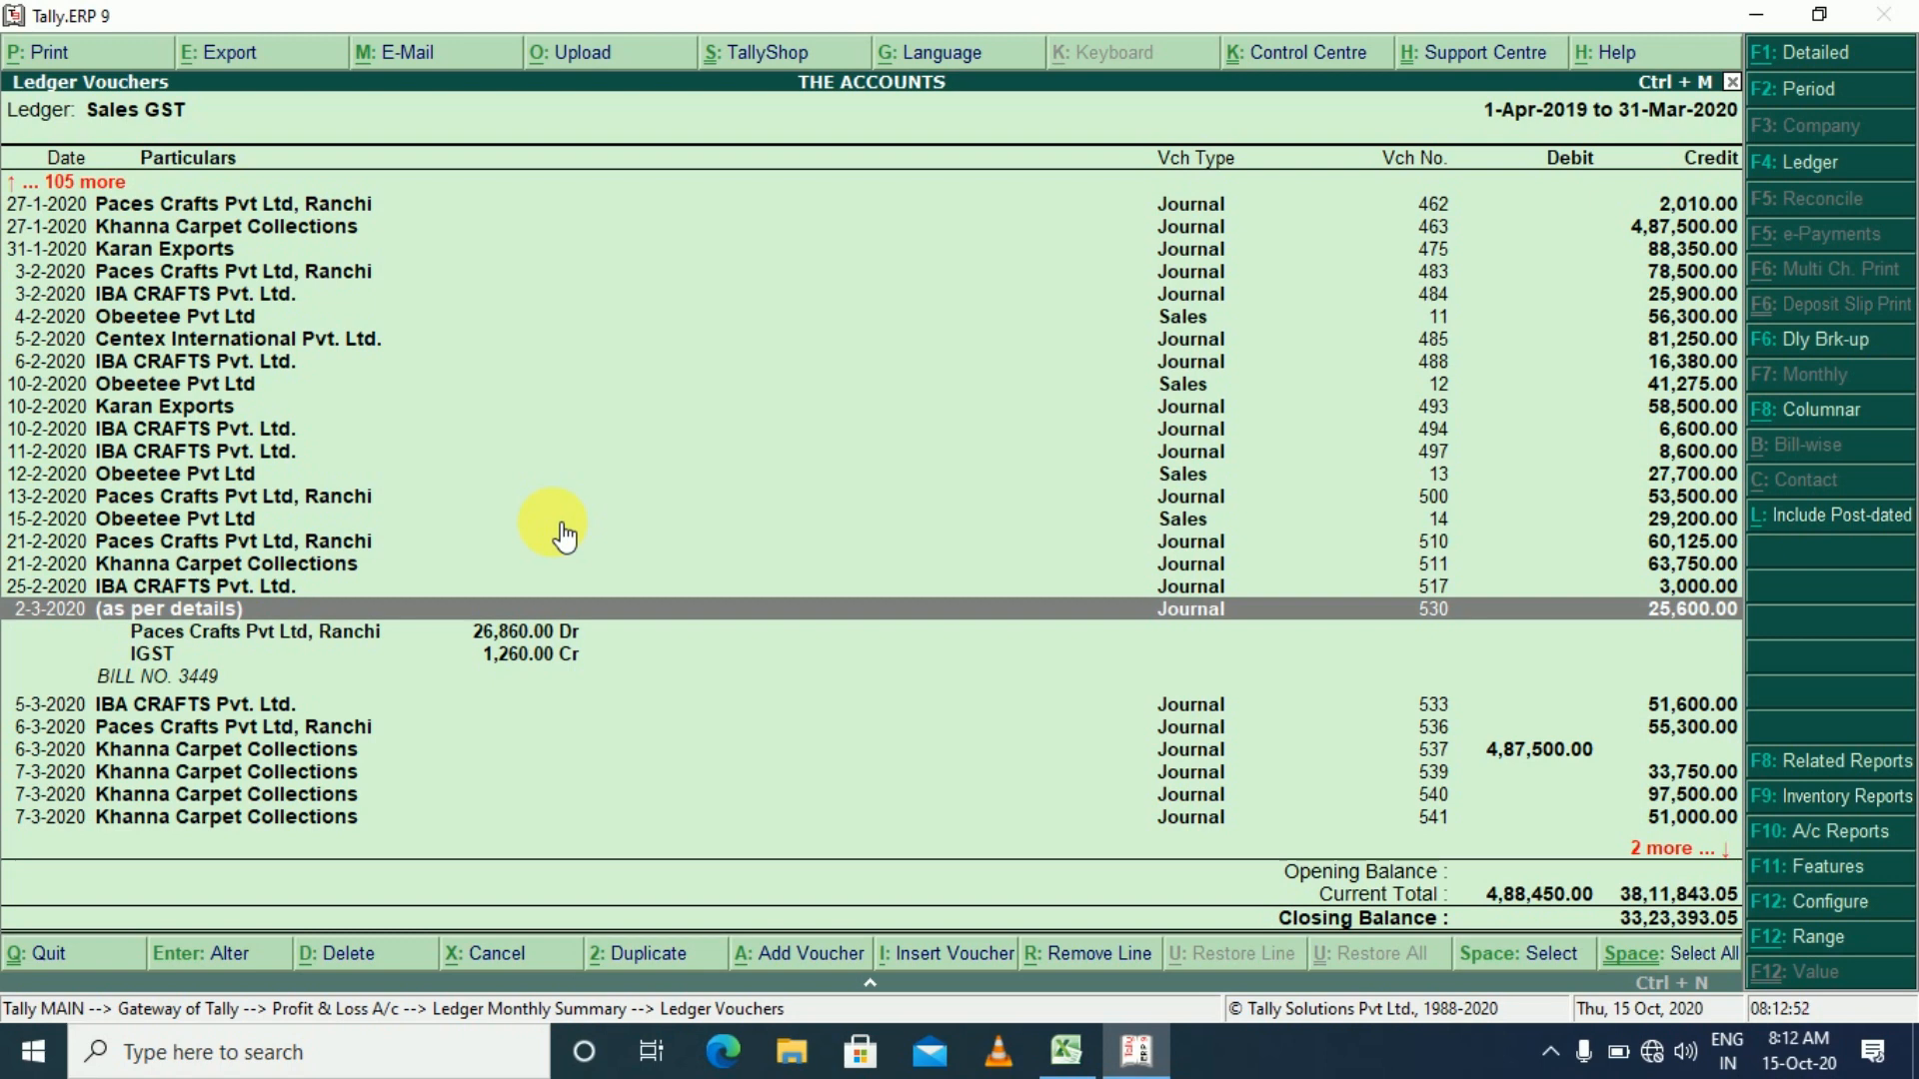
- Start a range filter on the full-year Sales GST vouchers for Voucher having Narration
key(alt+F12)
key(Return)
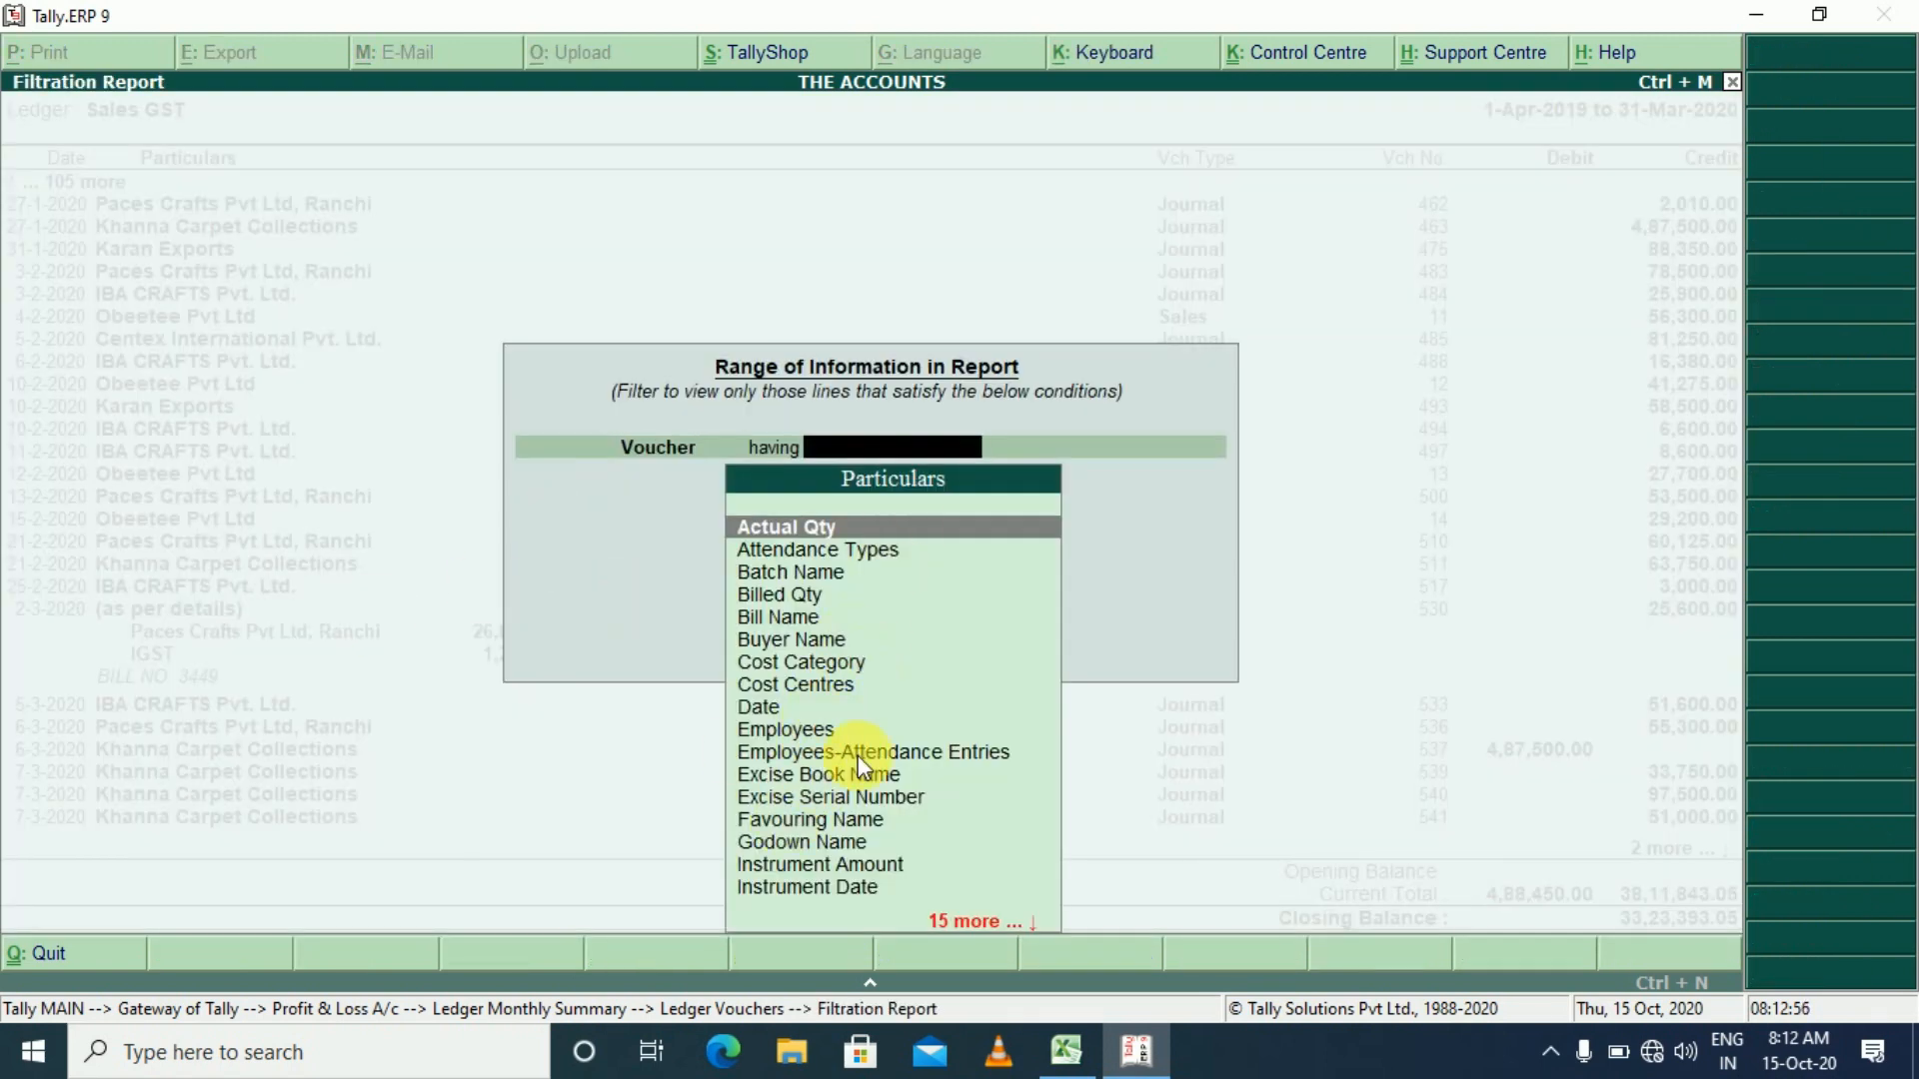
text(n)
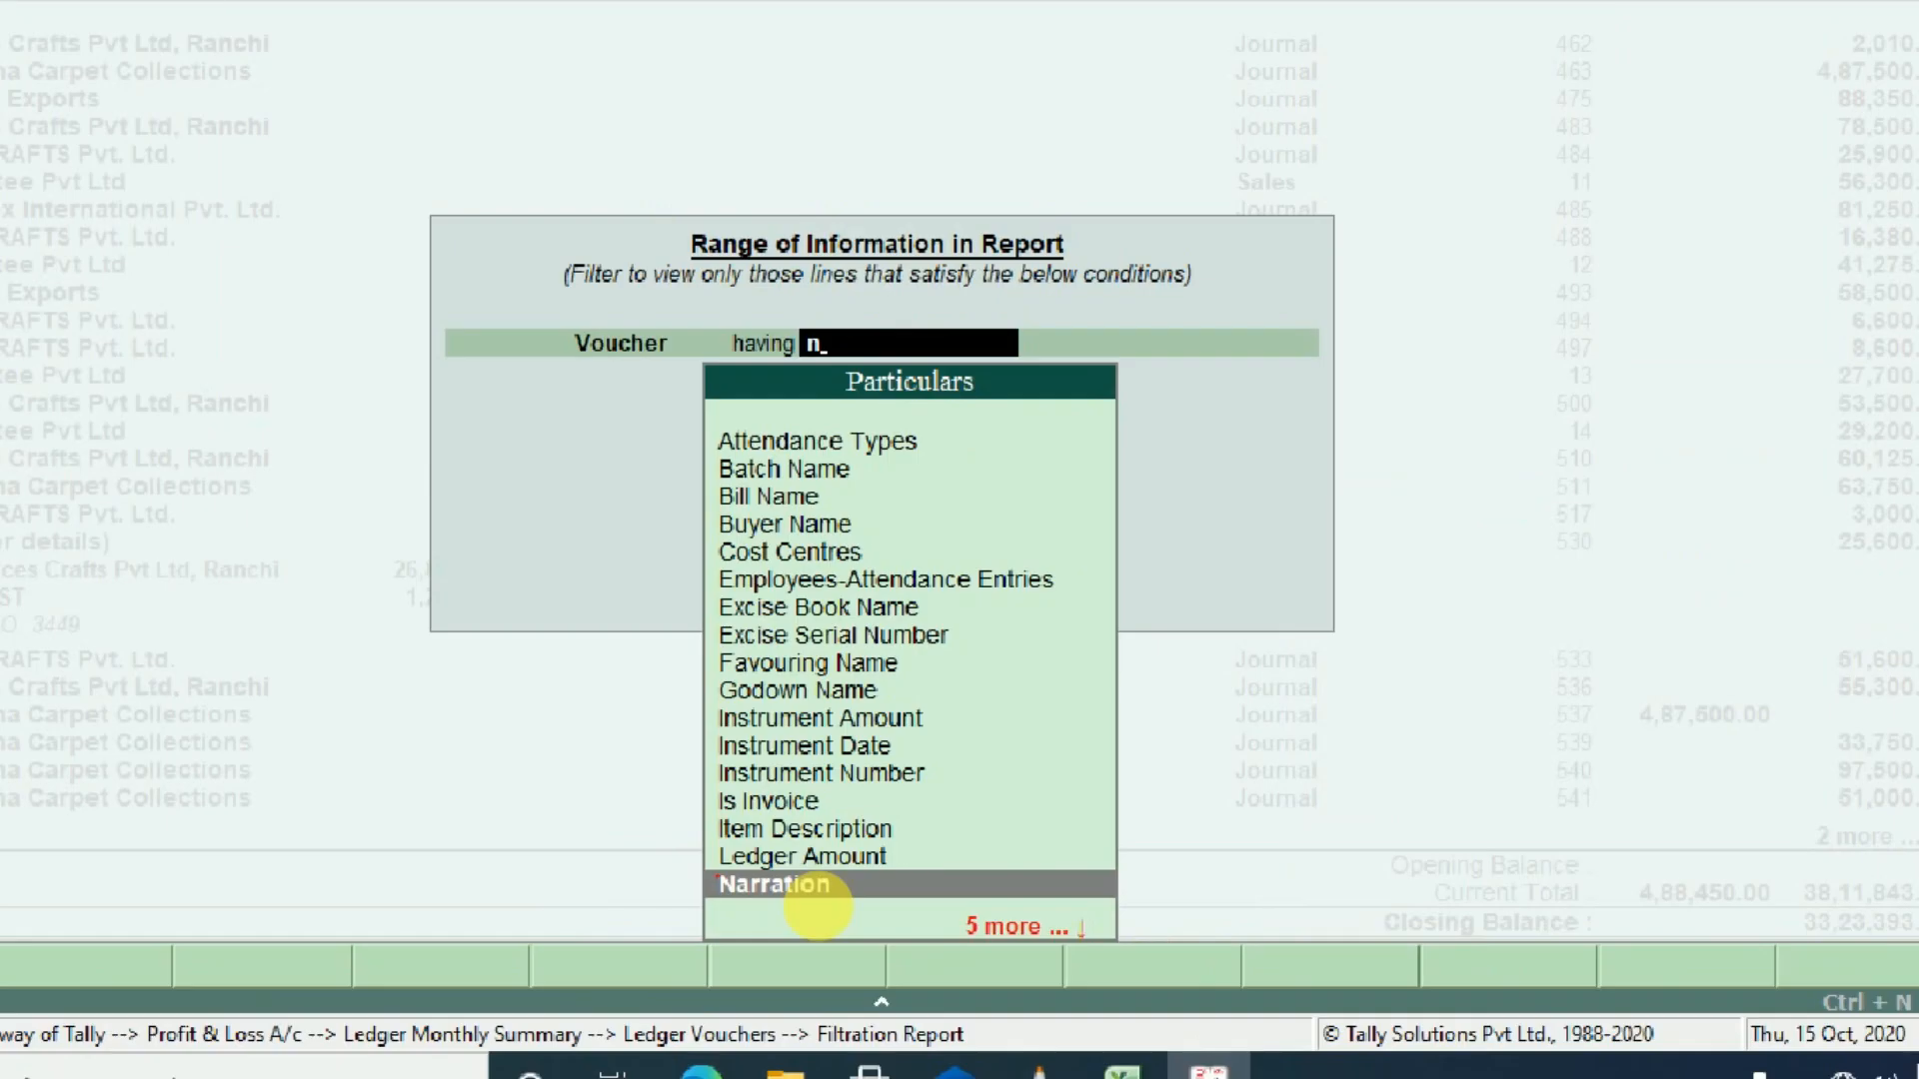
key(Return)
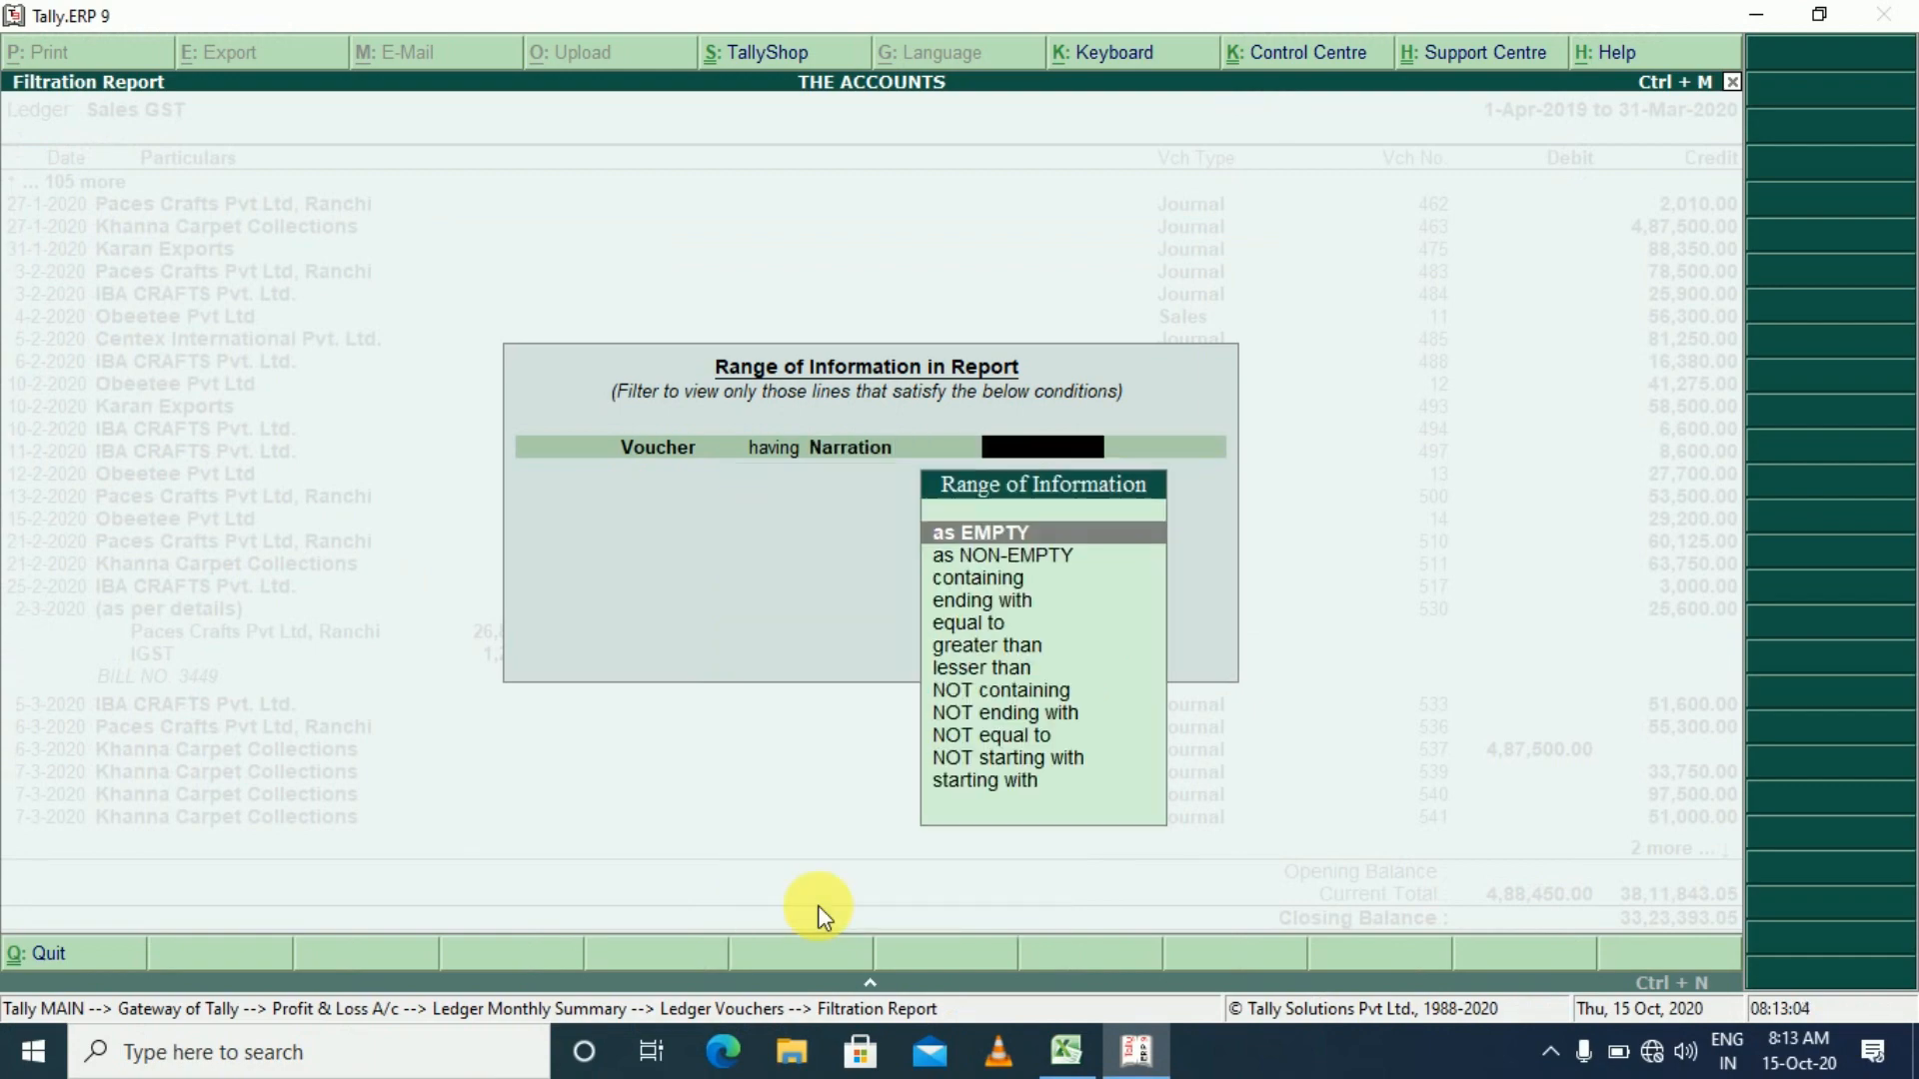
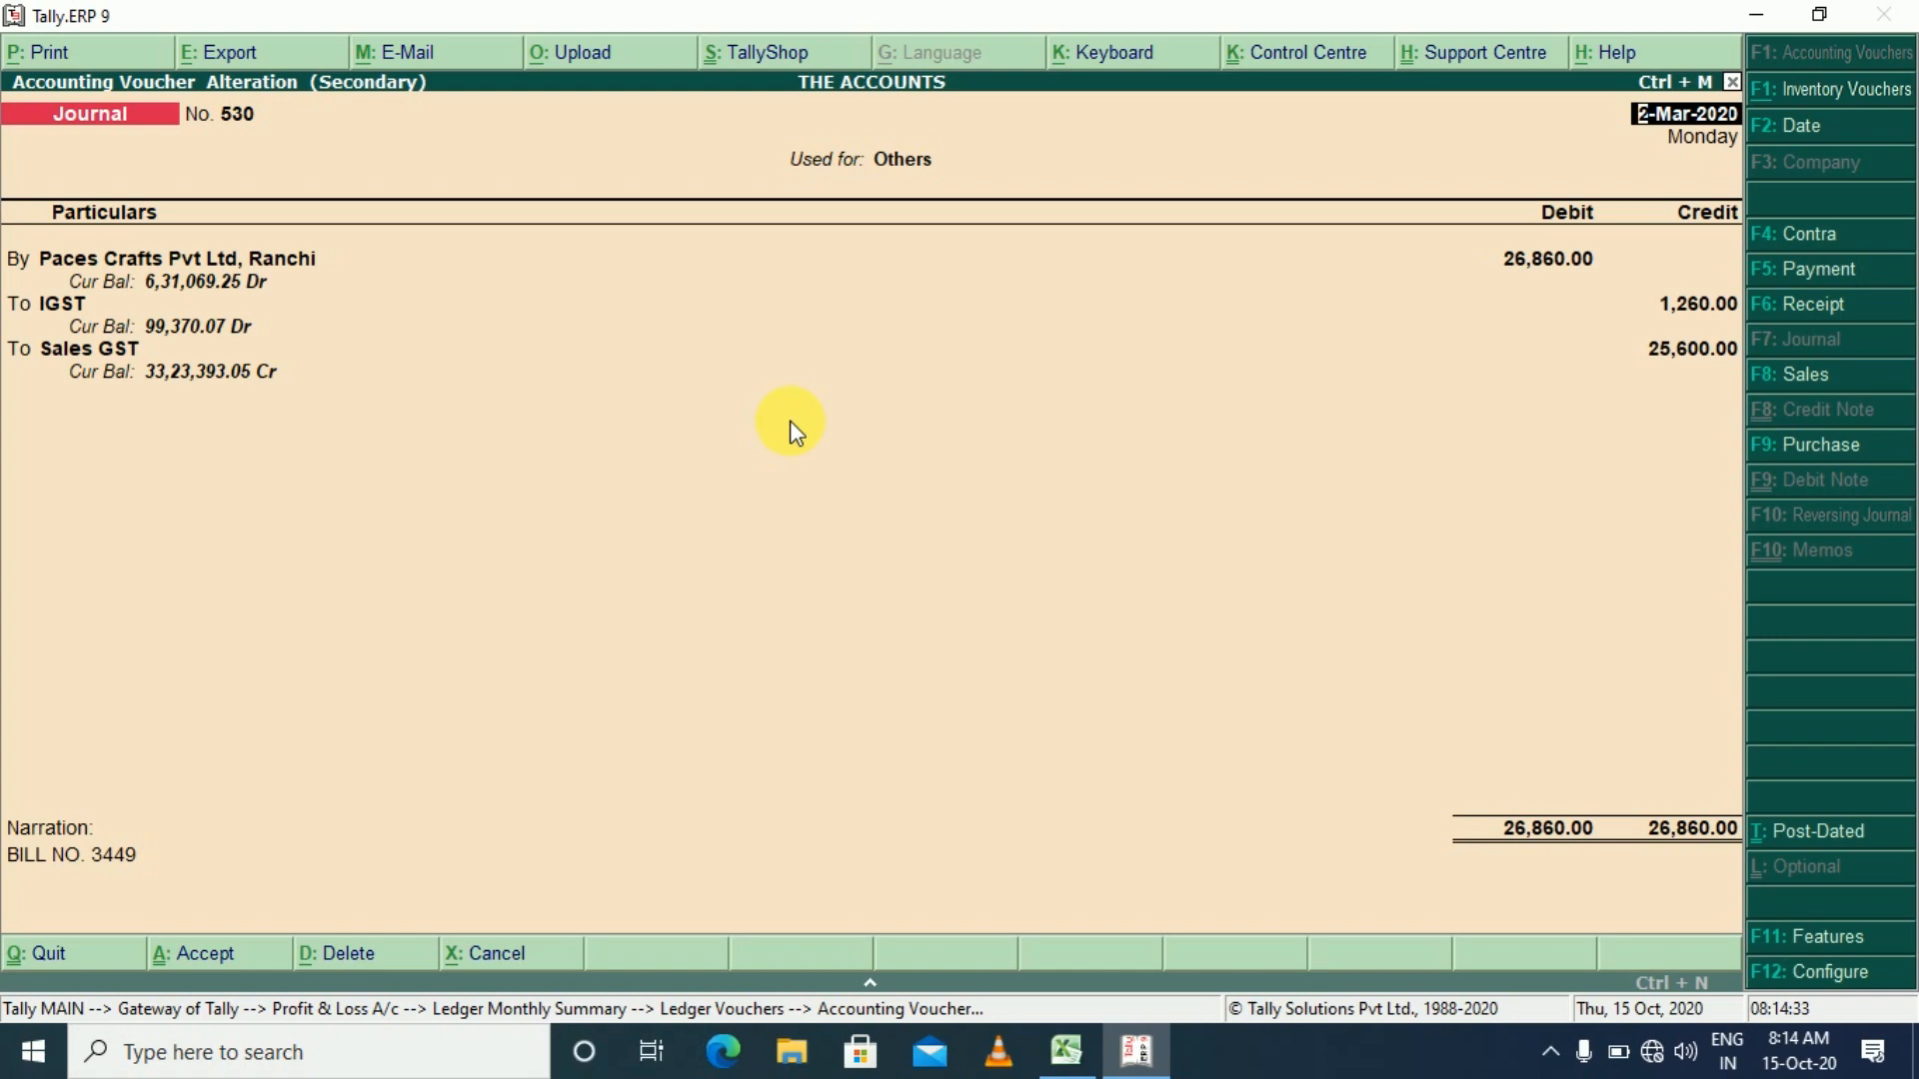
- Close journal voucher 530 and remove the narration filter from the Sales GST vouchers
key(Escape)
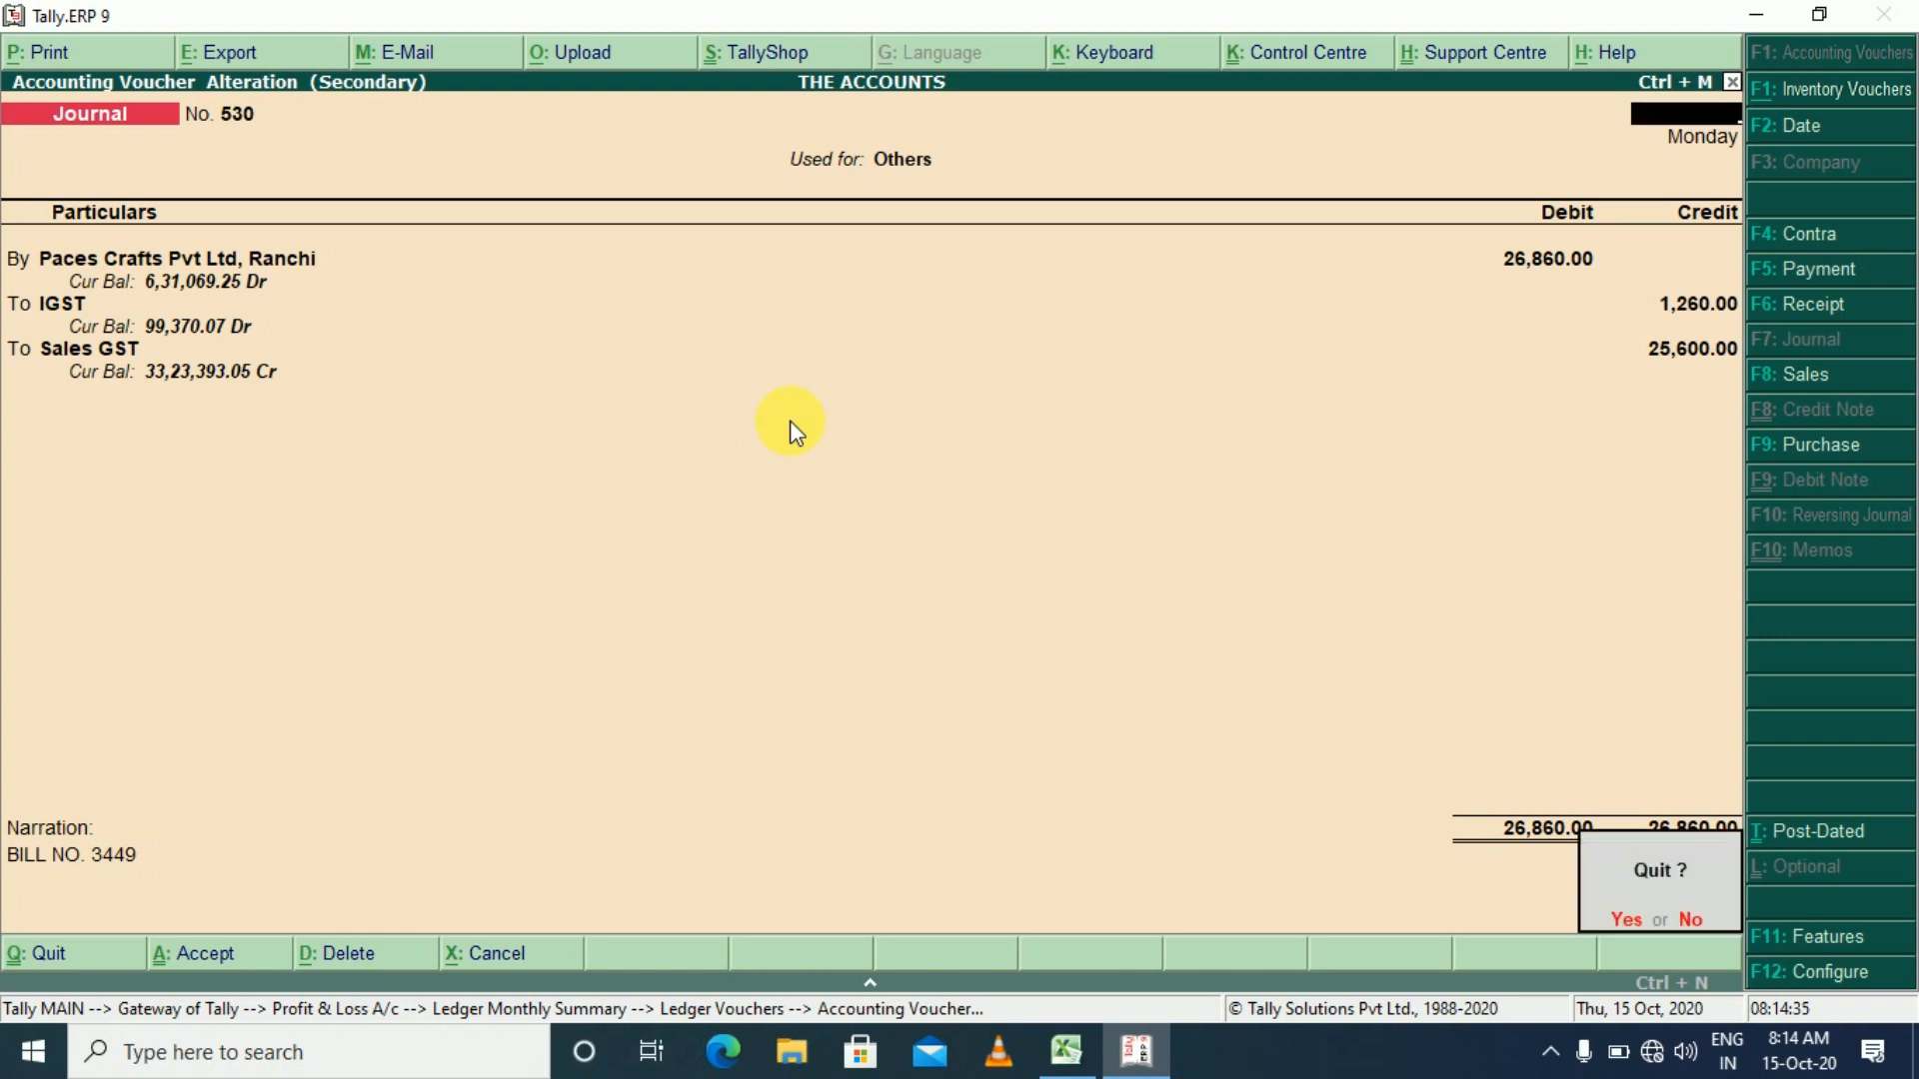
key(y)
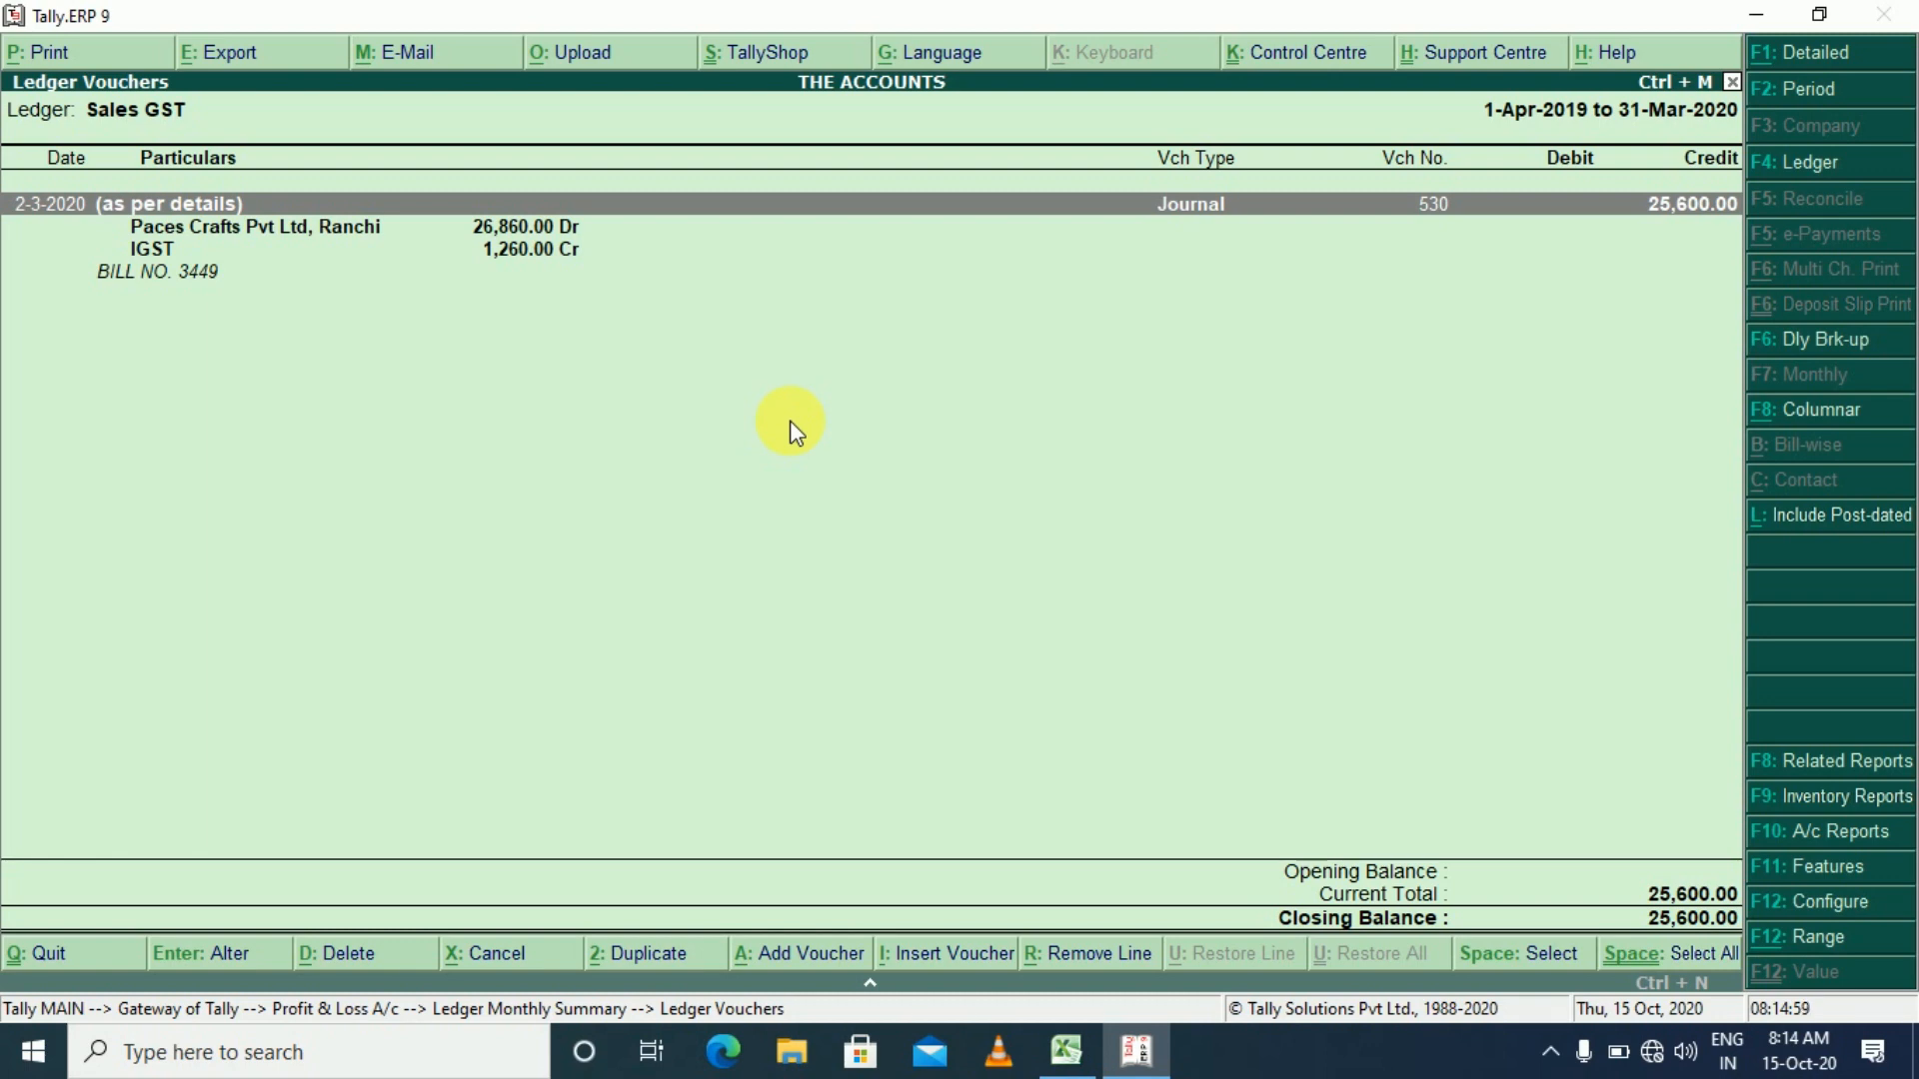
key(Escape)
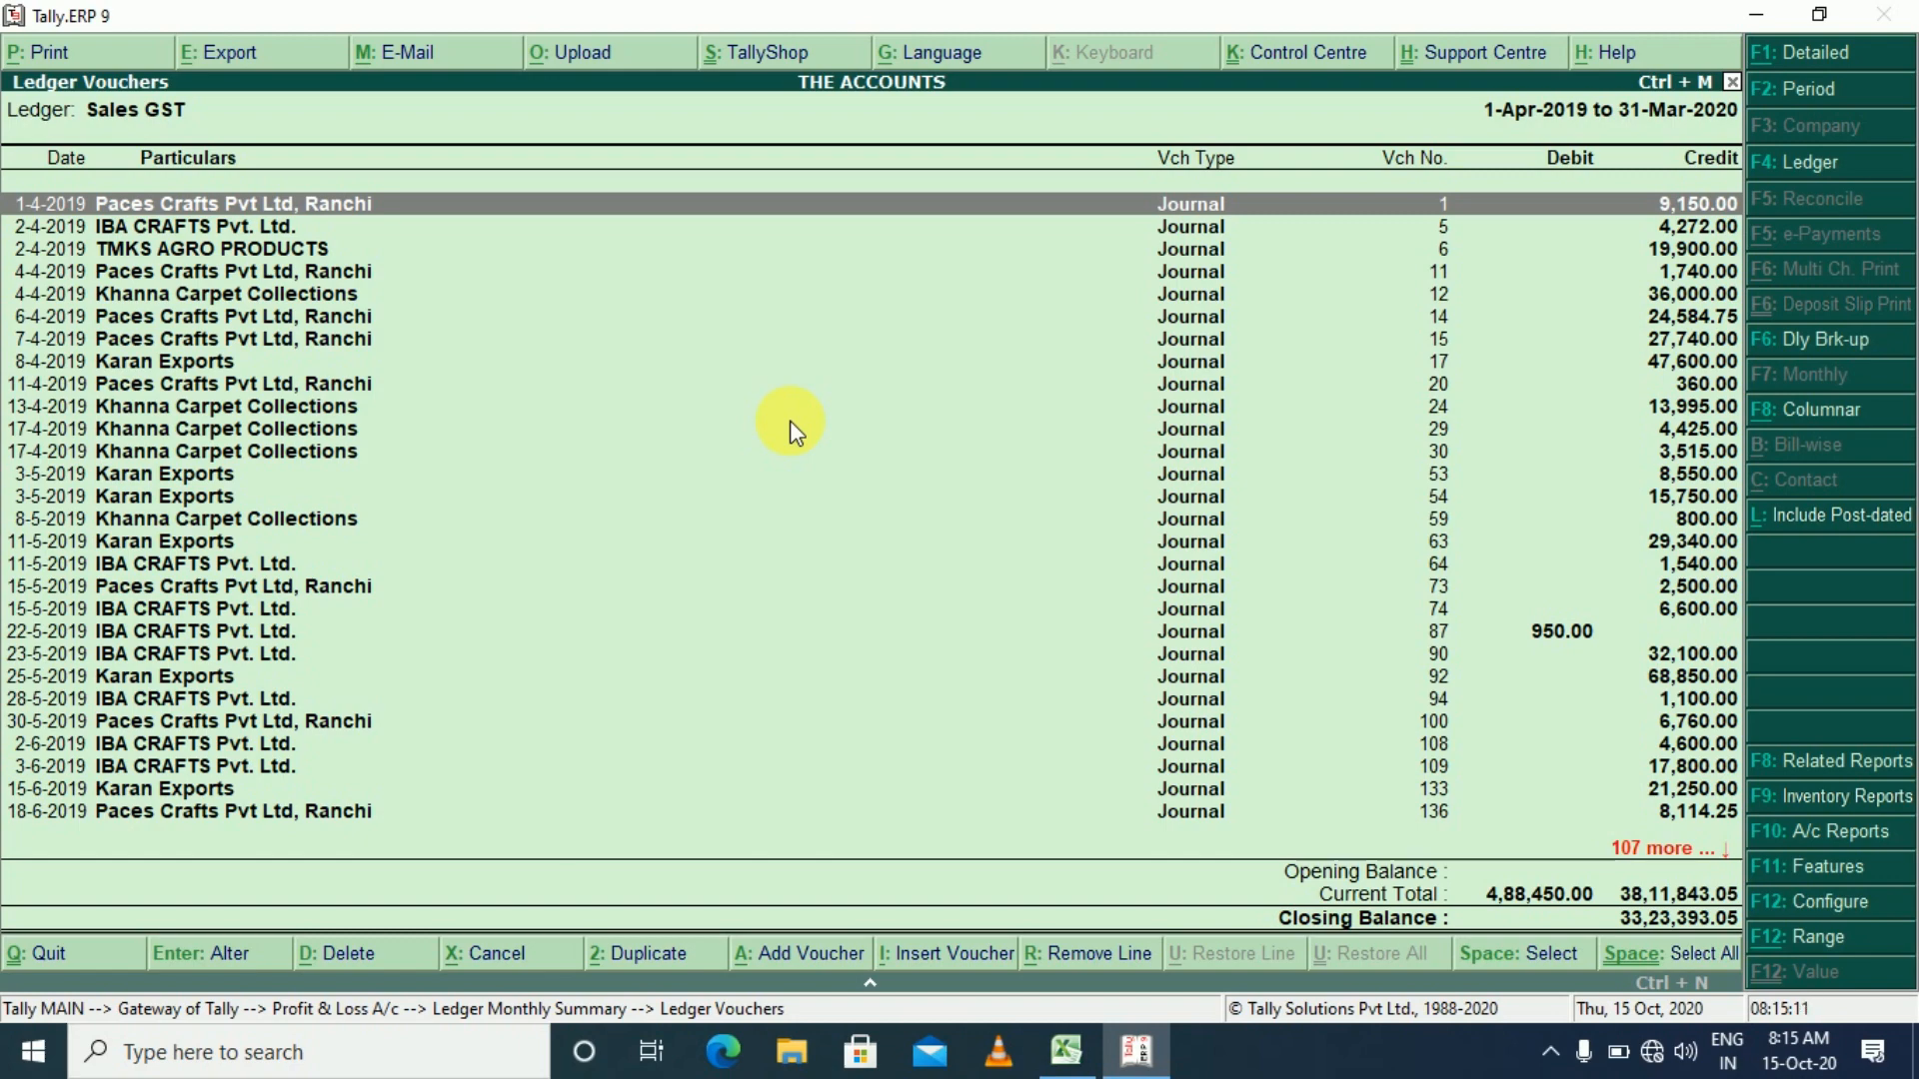
- Return to the Gateway of Tally and open the Day Book from the display reports
key(Escape)
key(Escape)
key(Escape)
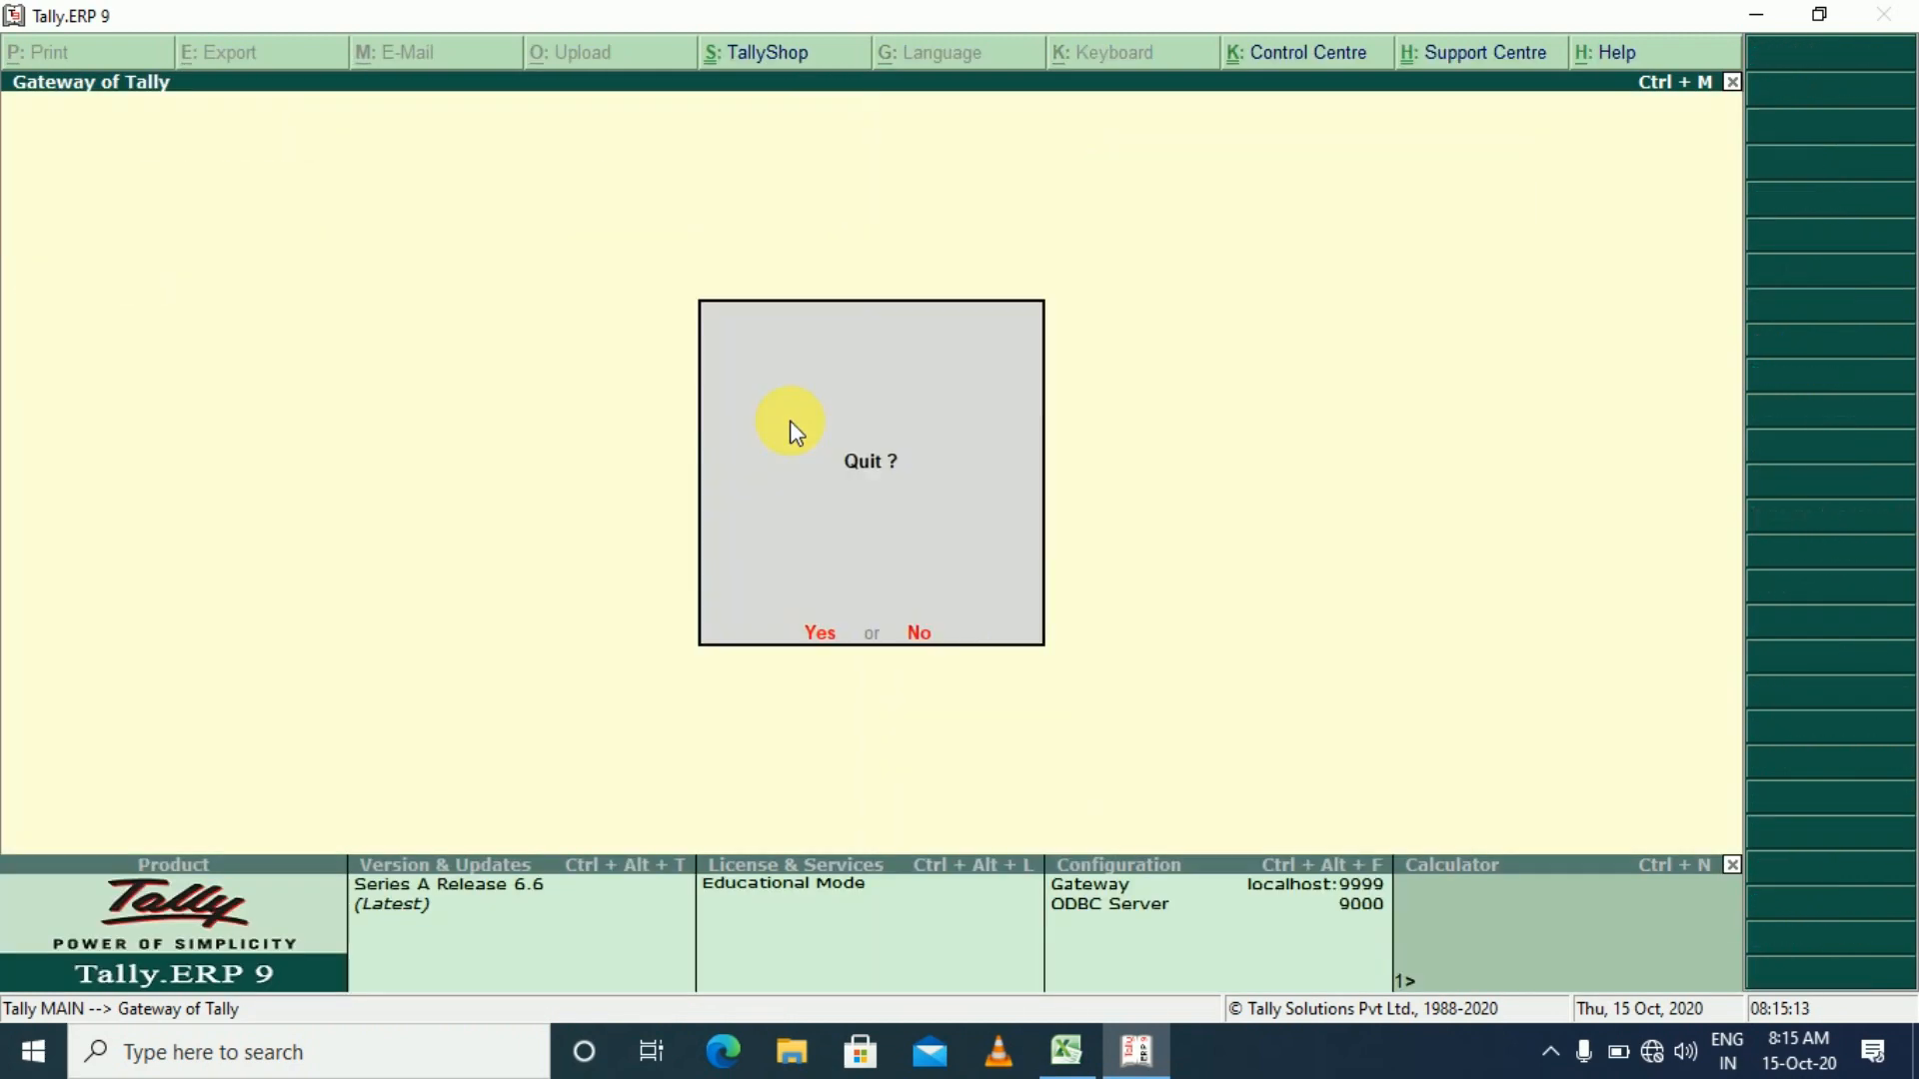
key(Escape)
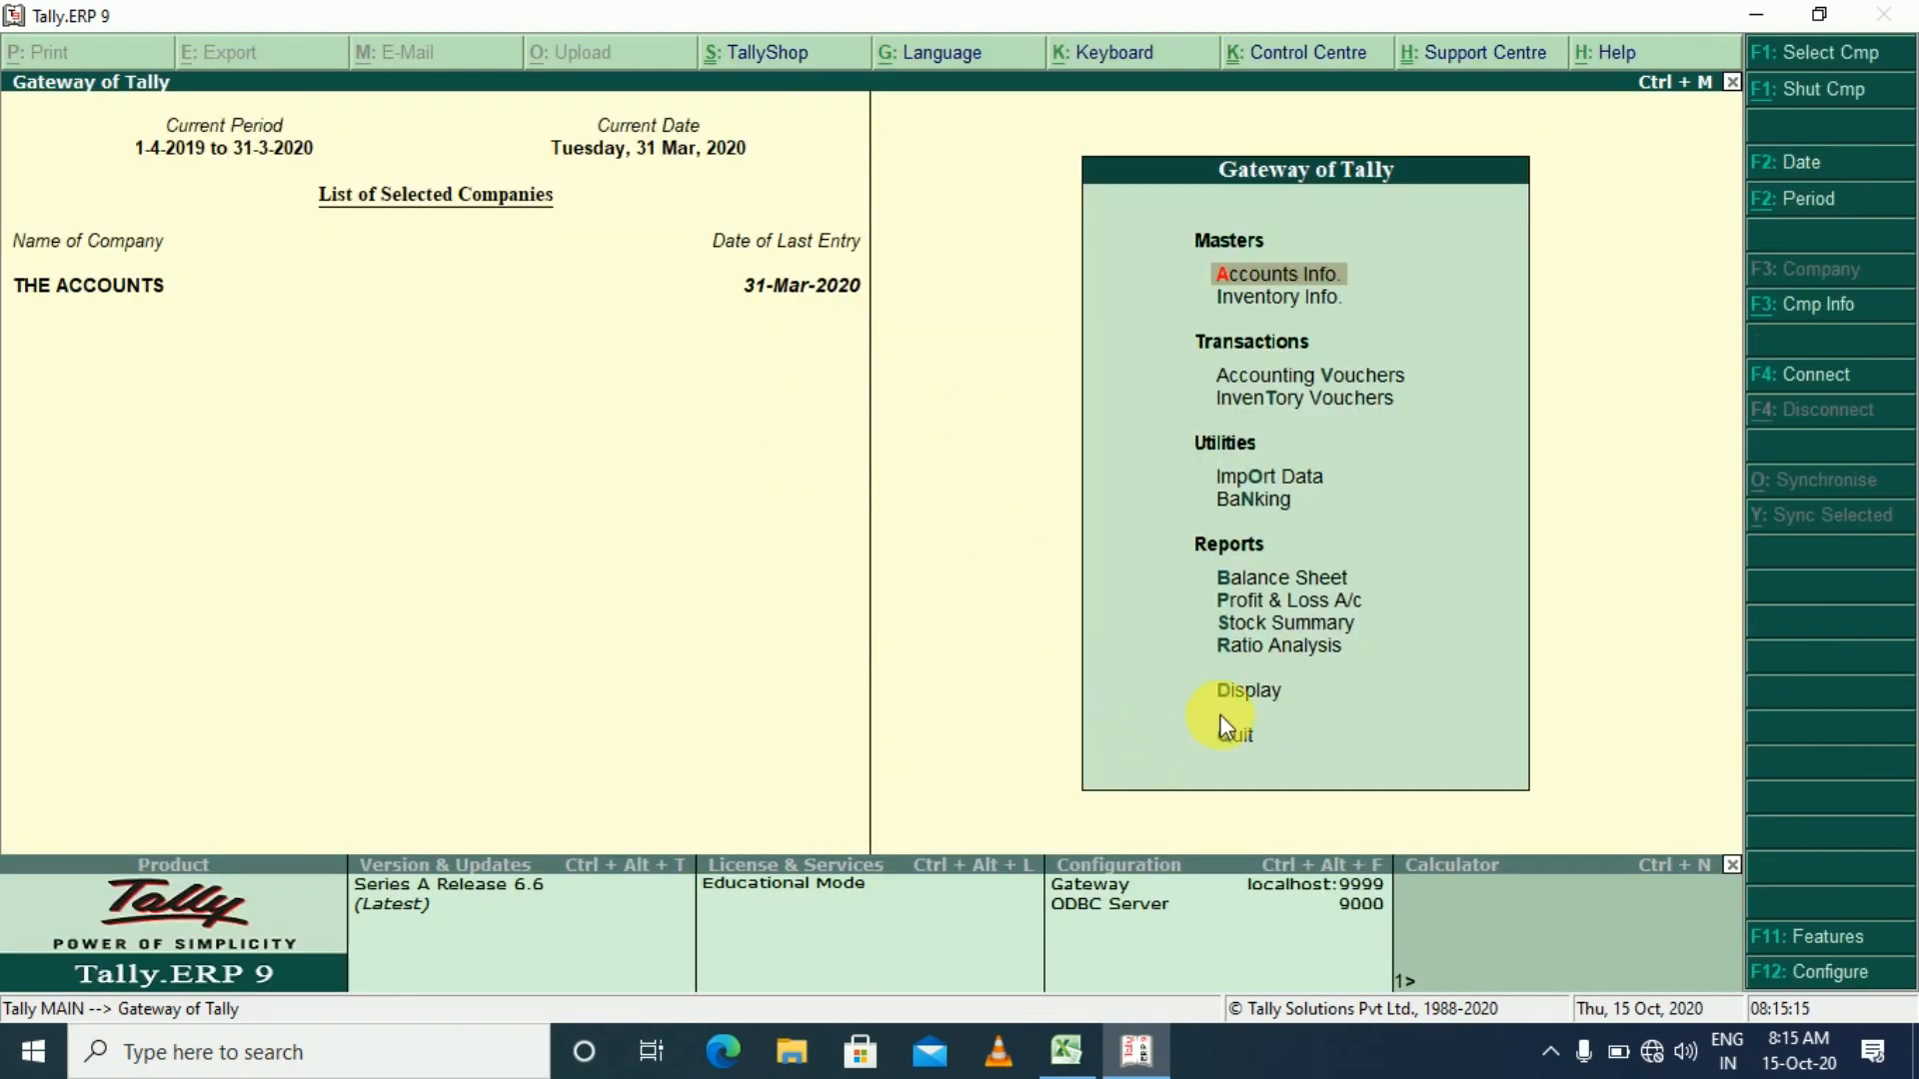
click(1244, 700)
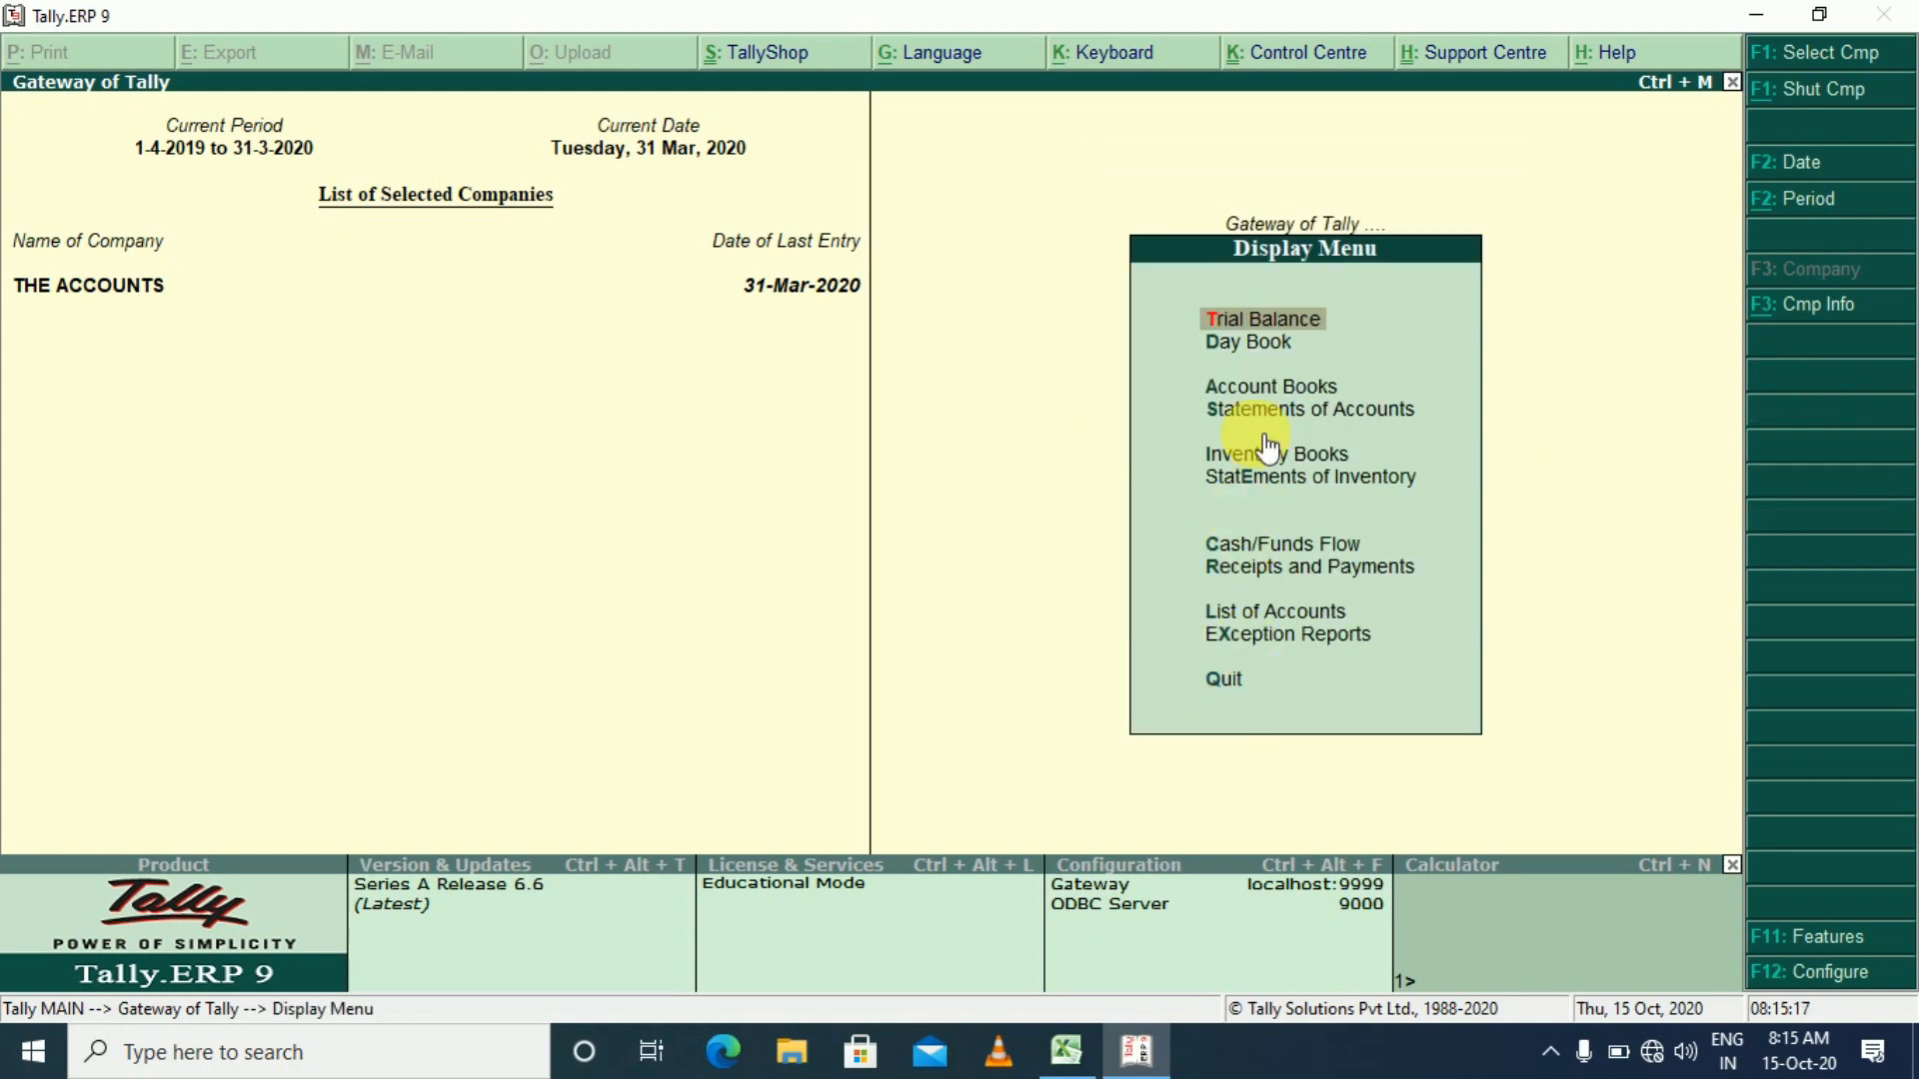
click(1266, 344)
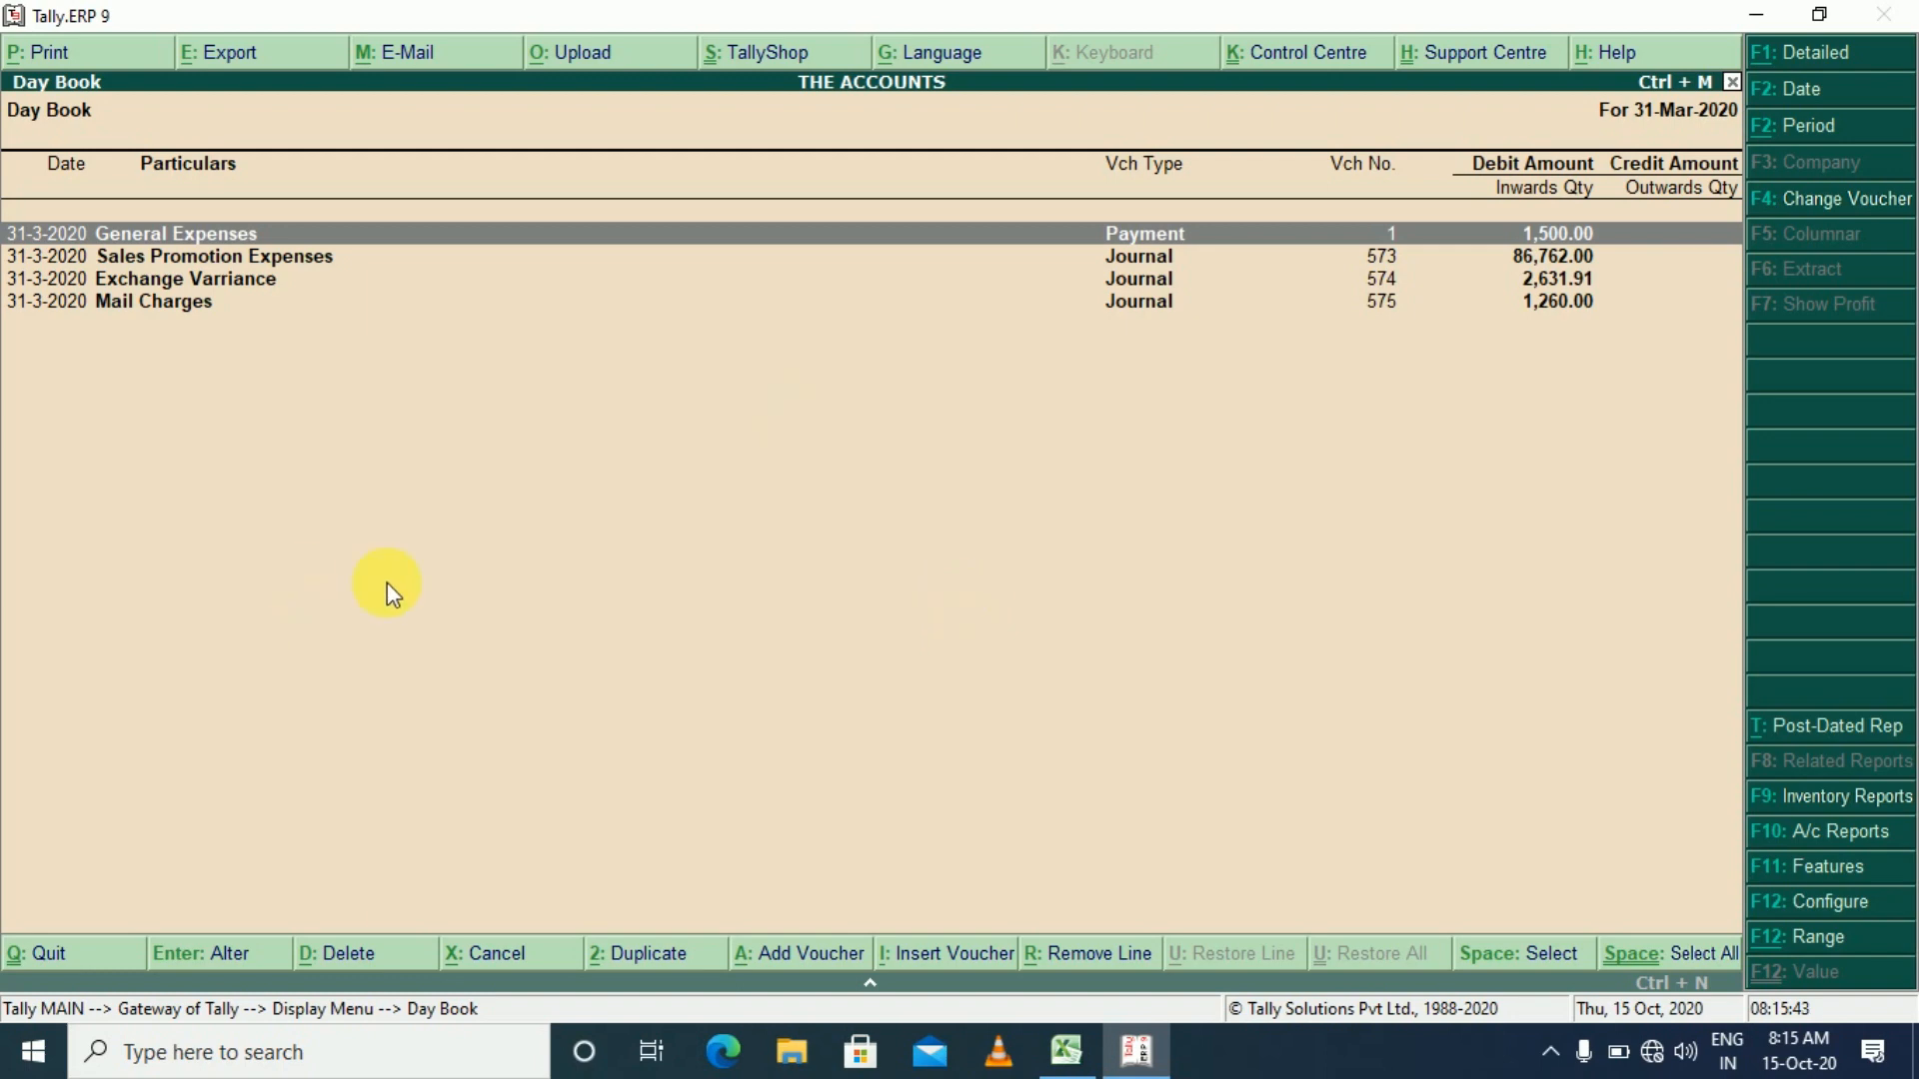
- Extend the Day Book to the full year 1-Apr-2019 to 31-Mar-2020 by clearing both period dates
key(alt+F2)
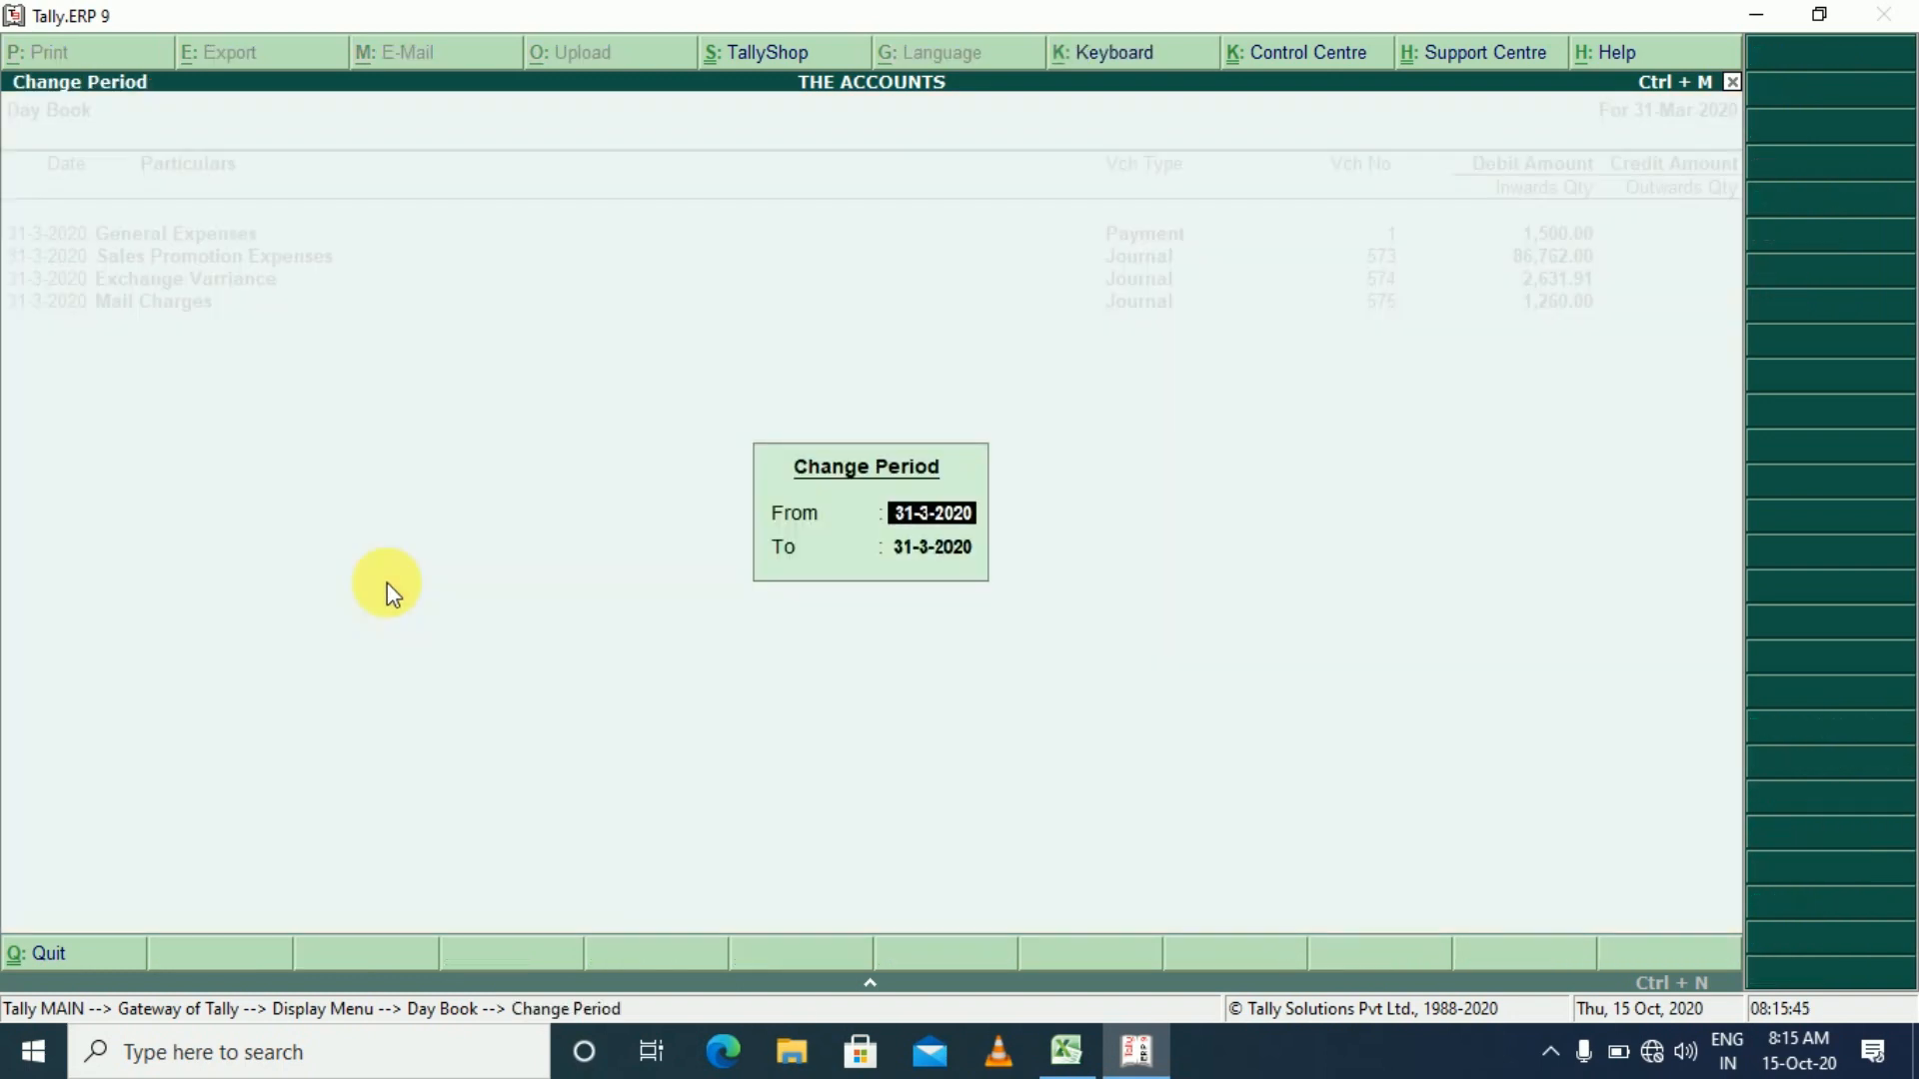
key(BackSpace)
key(Return)
key(BackSpace)
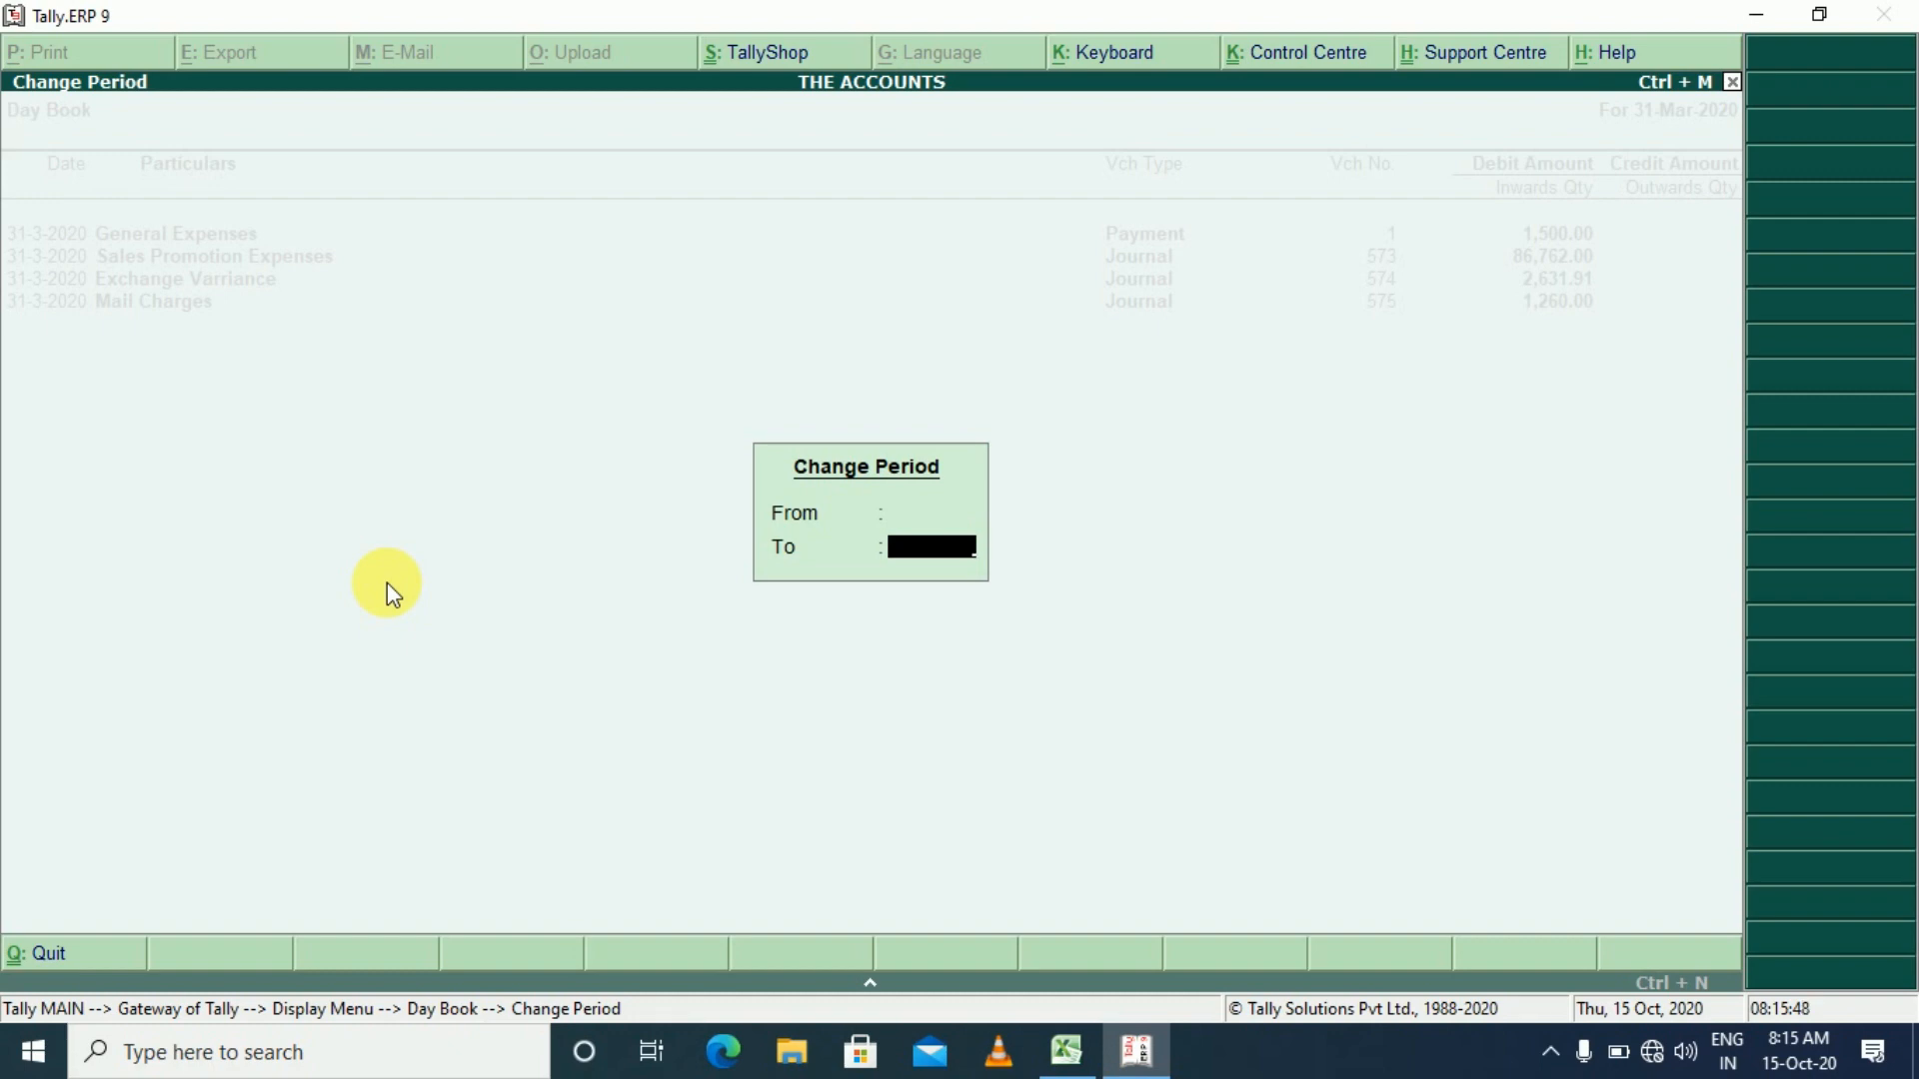
key(Return)
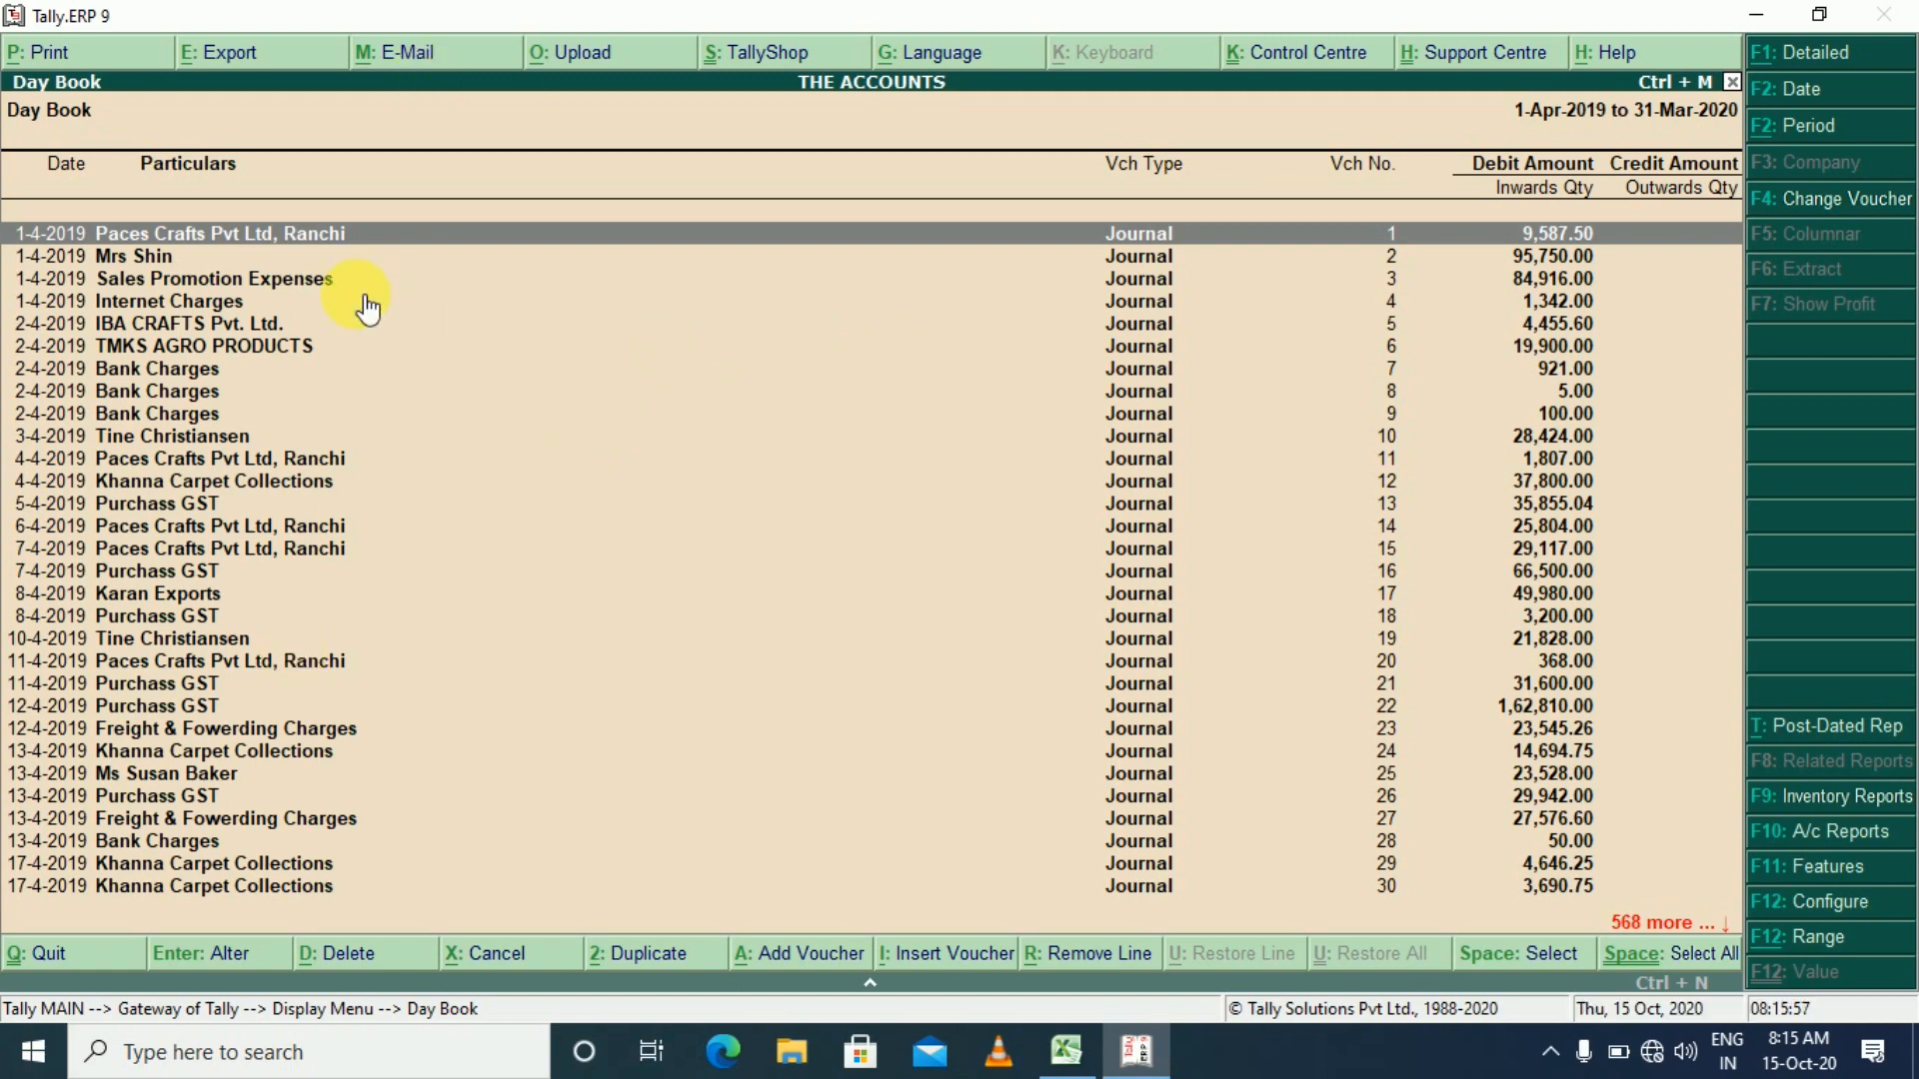
- Look through the April 2019 vouchers in the full-year Day Book
key(Down)
key(Down)
key(Down)
key(Down)
key(Down)
key(Down)
key(Down)
key(Down)
key(Down)
key(Down)
key(Down)
key(Down)
key(Down)
key(Down)
key(Down)
key(Down)
key(Down)
key(Down)
key(Down)
key(Down)
key(Down)
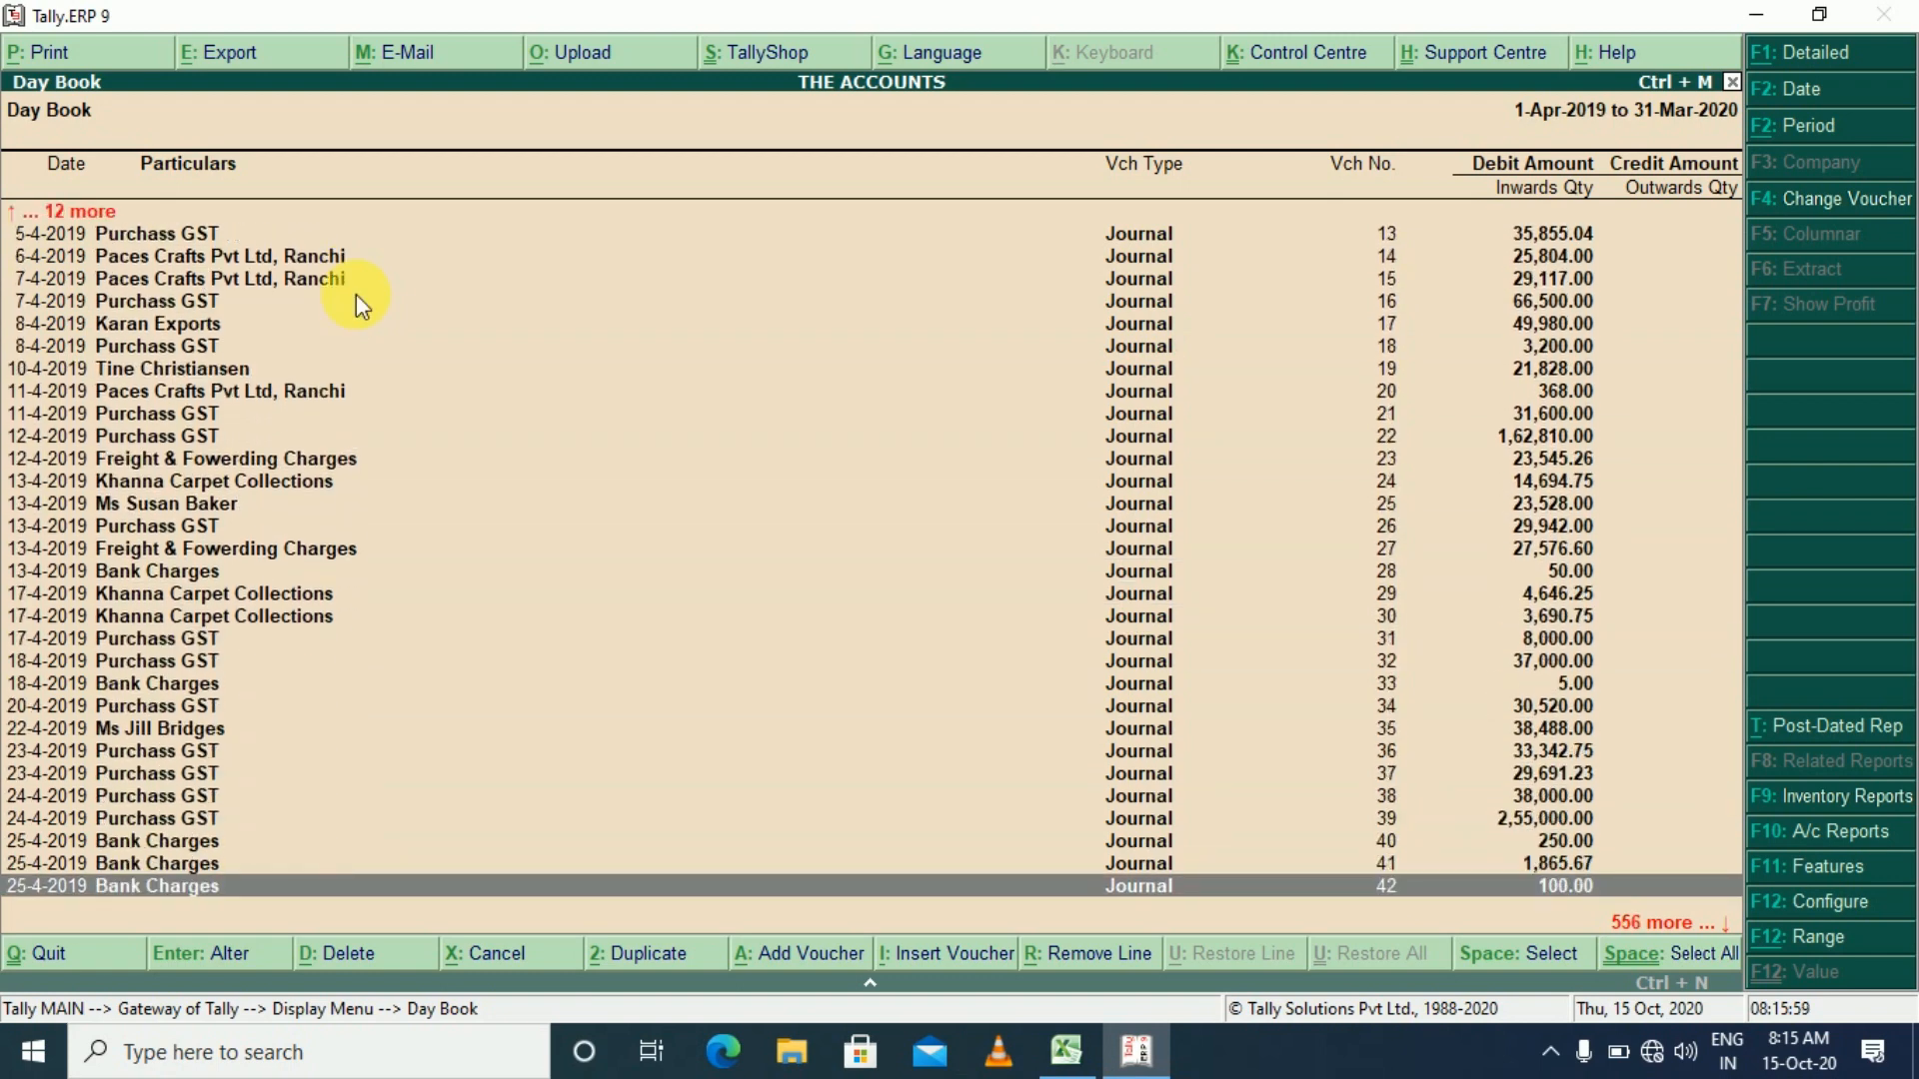
- Filter the full-year Day Book for vouchers whose narration contains the payee's first name
key(Home)
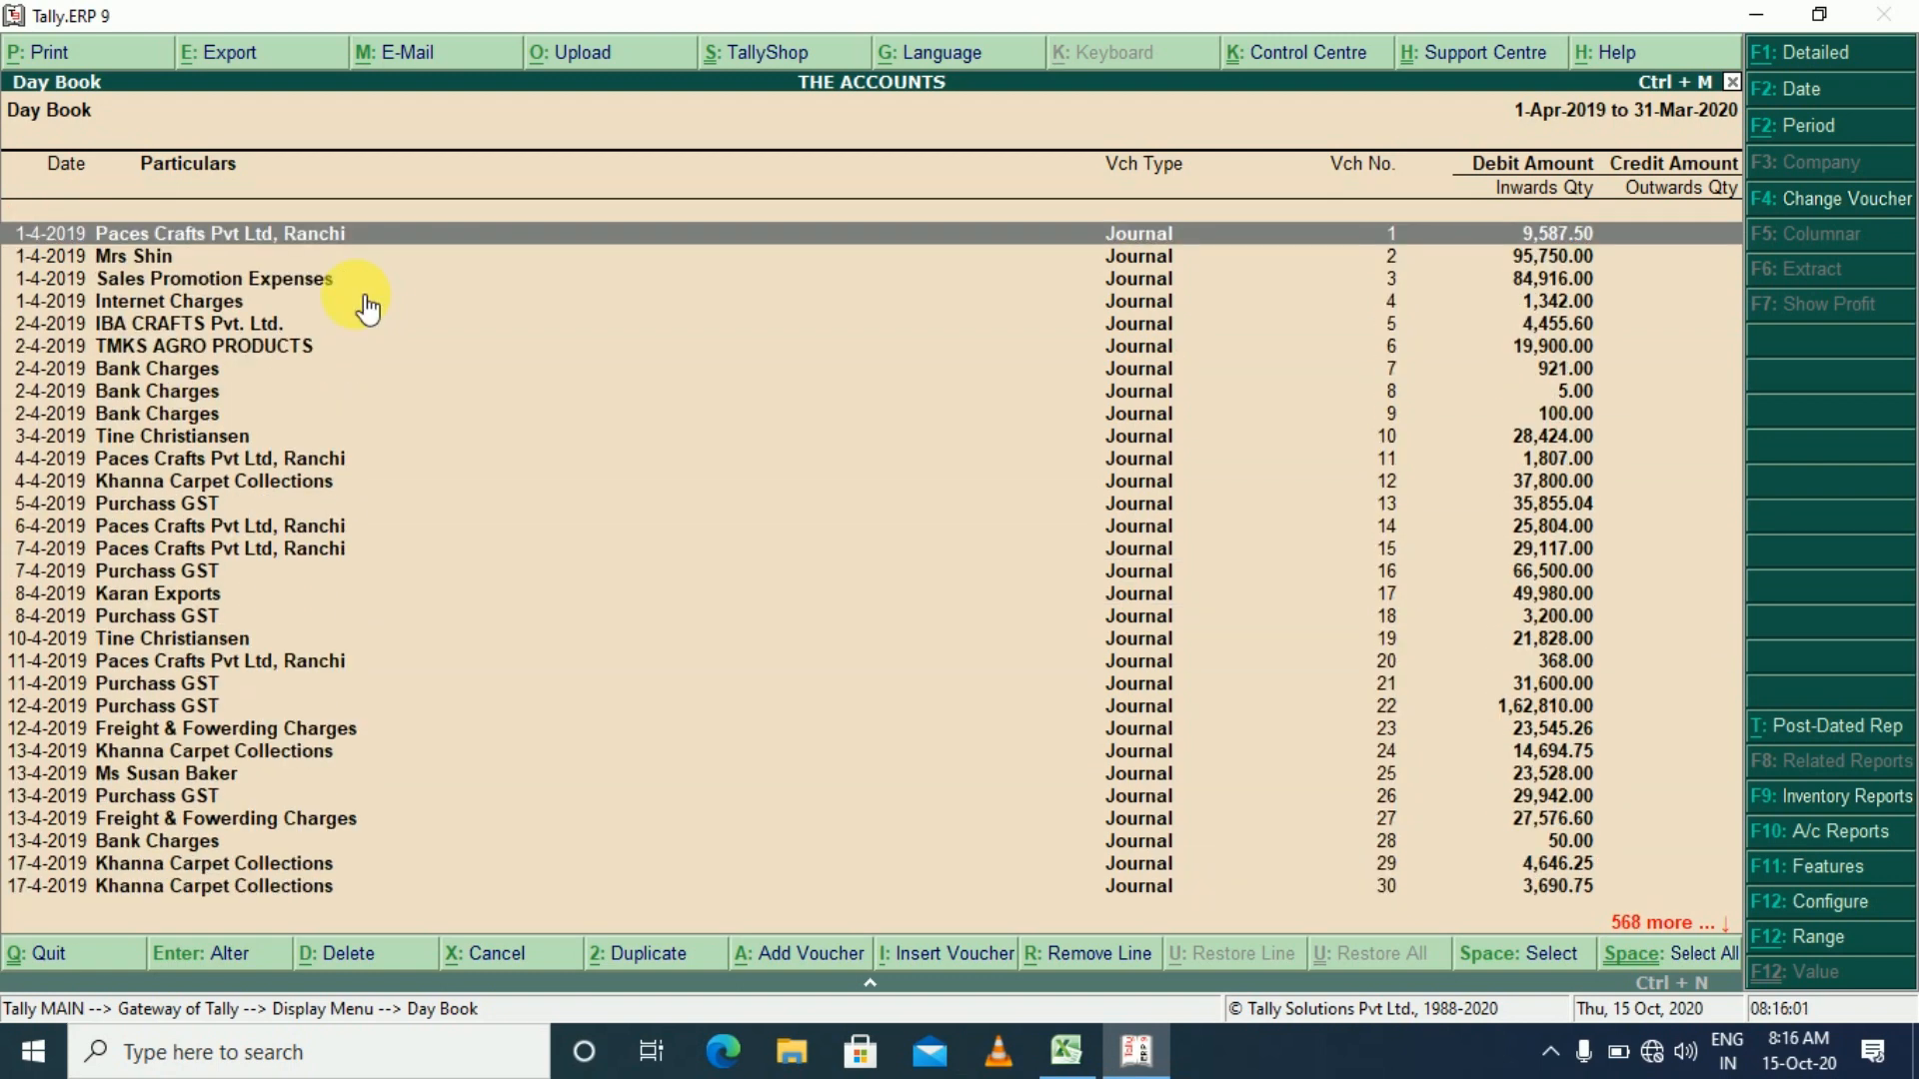
key(alt+F12)
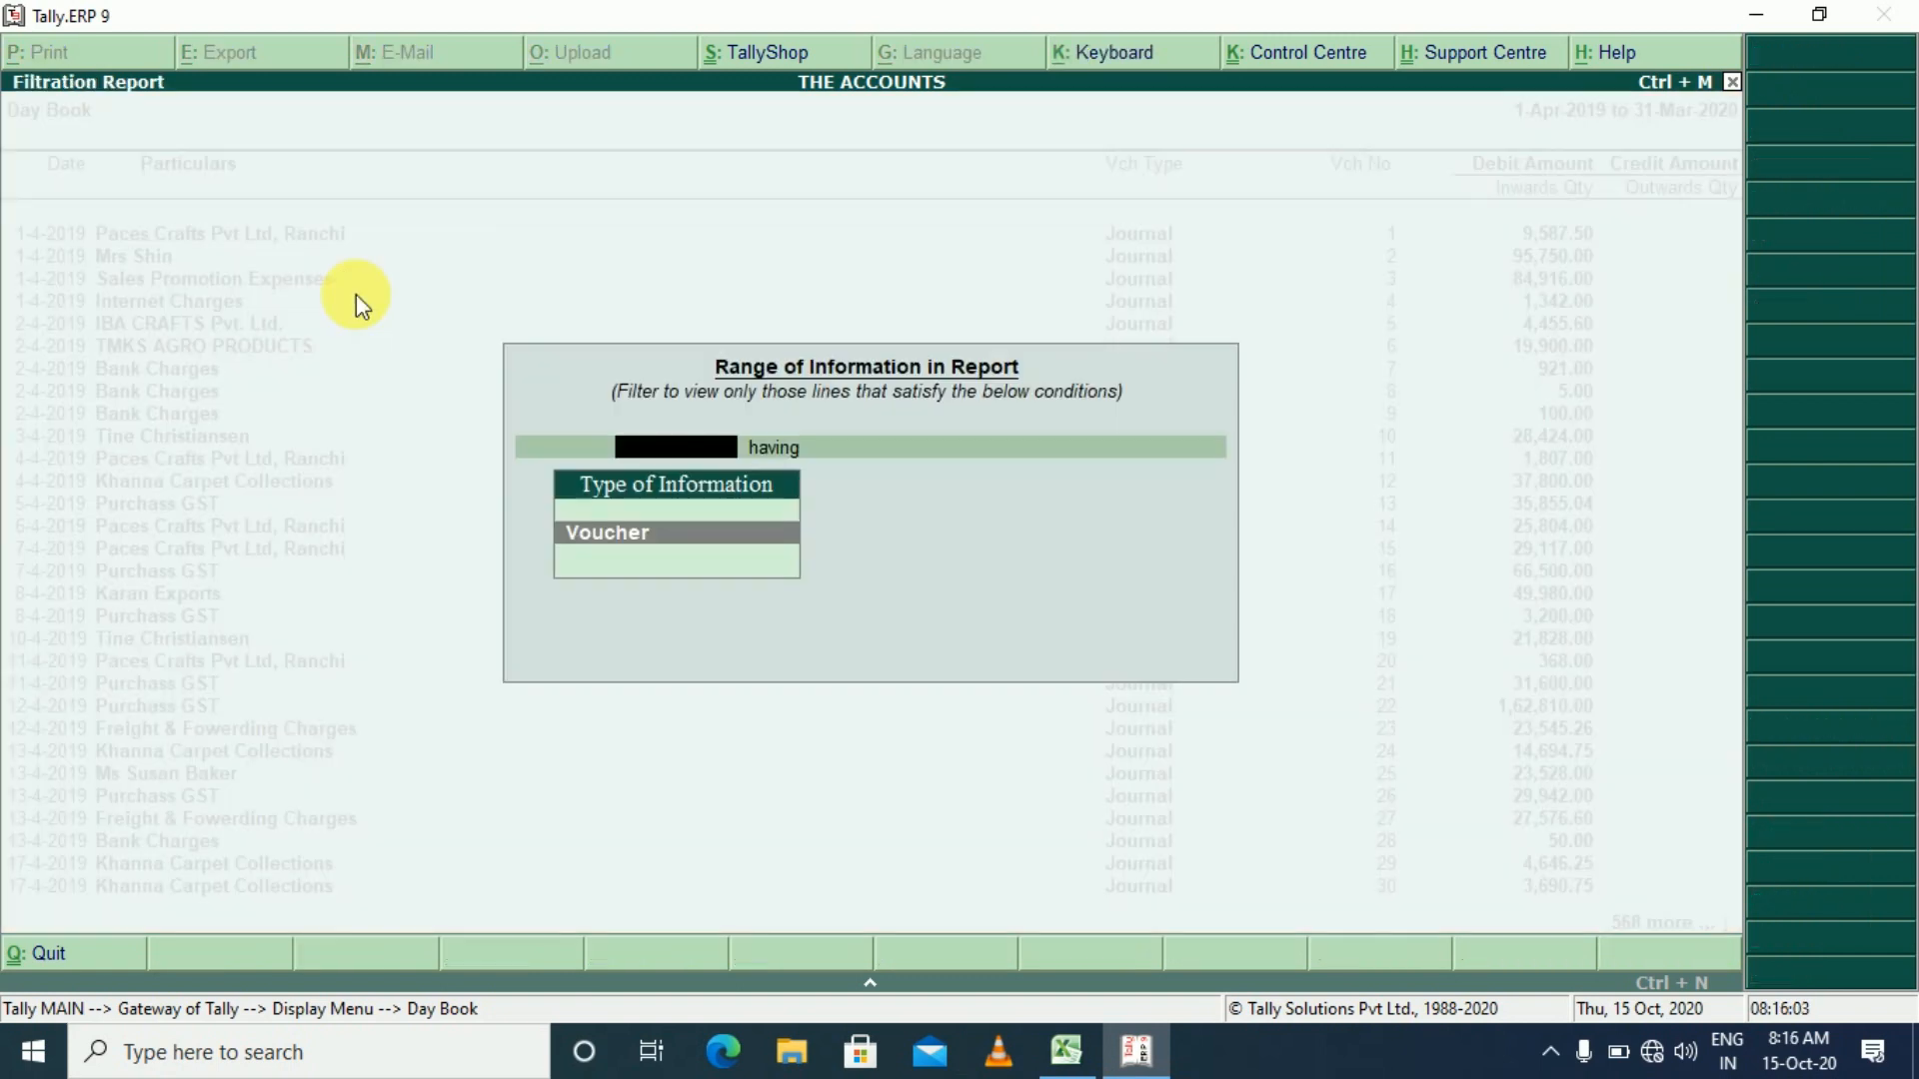
key(Return)
text(n)
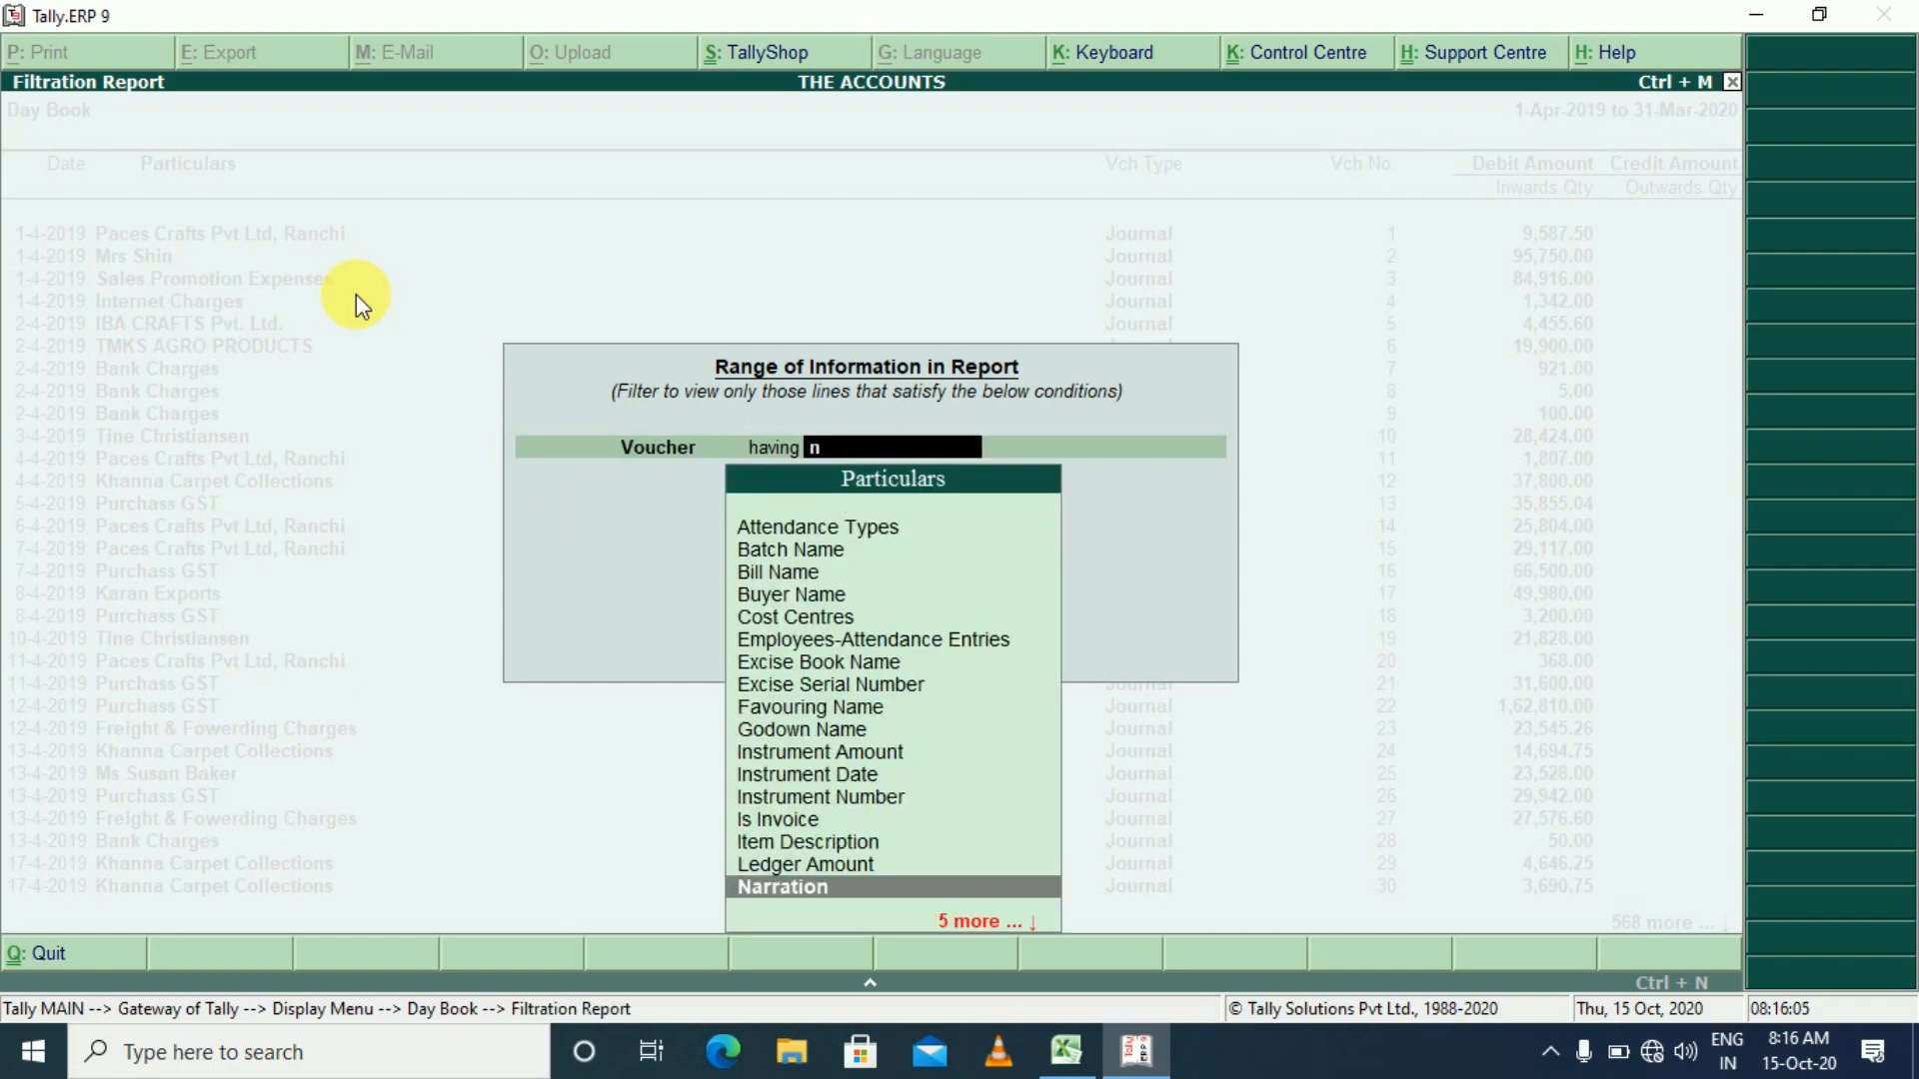
key(Return)
key(Down)
key(Down)
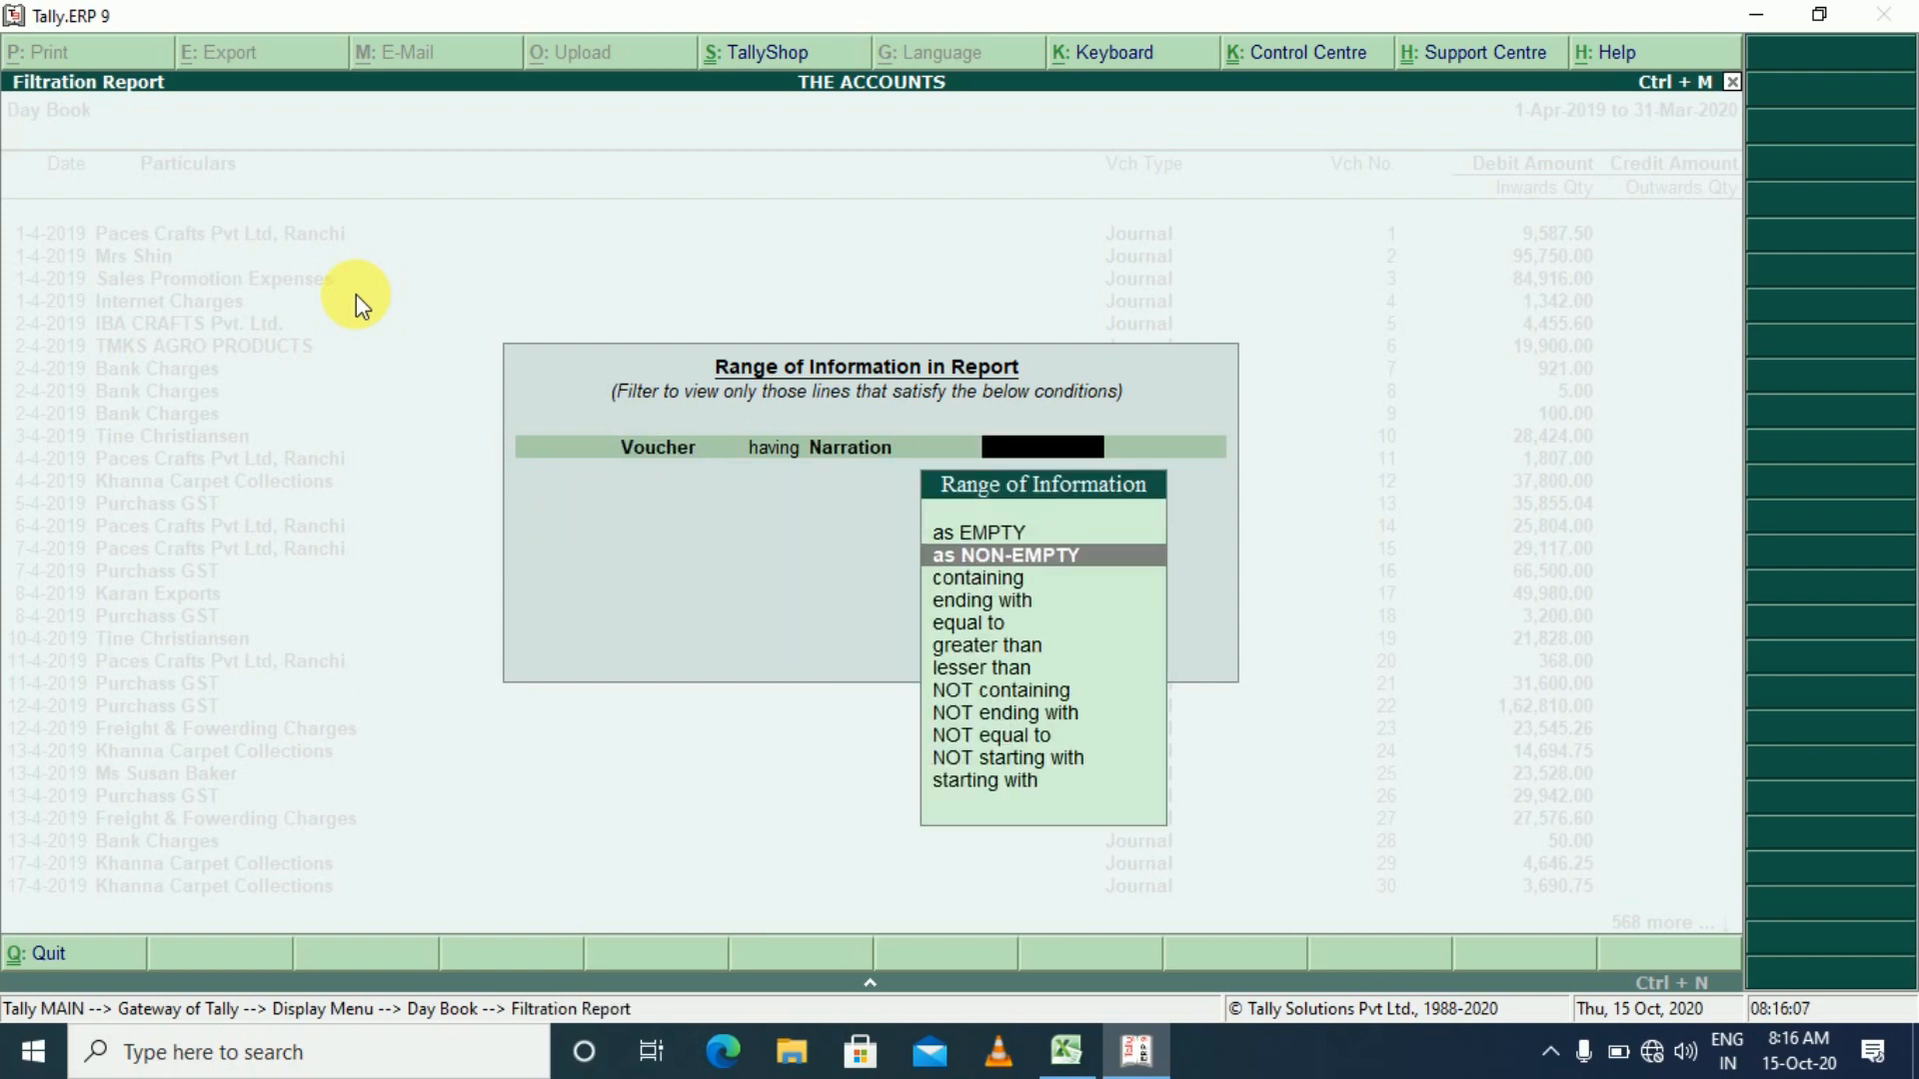
key(Return)
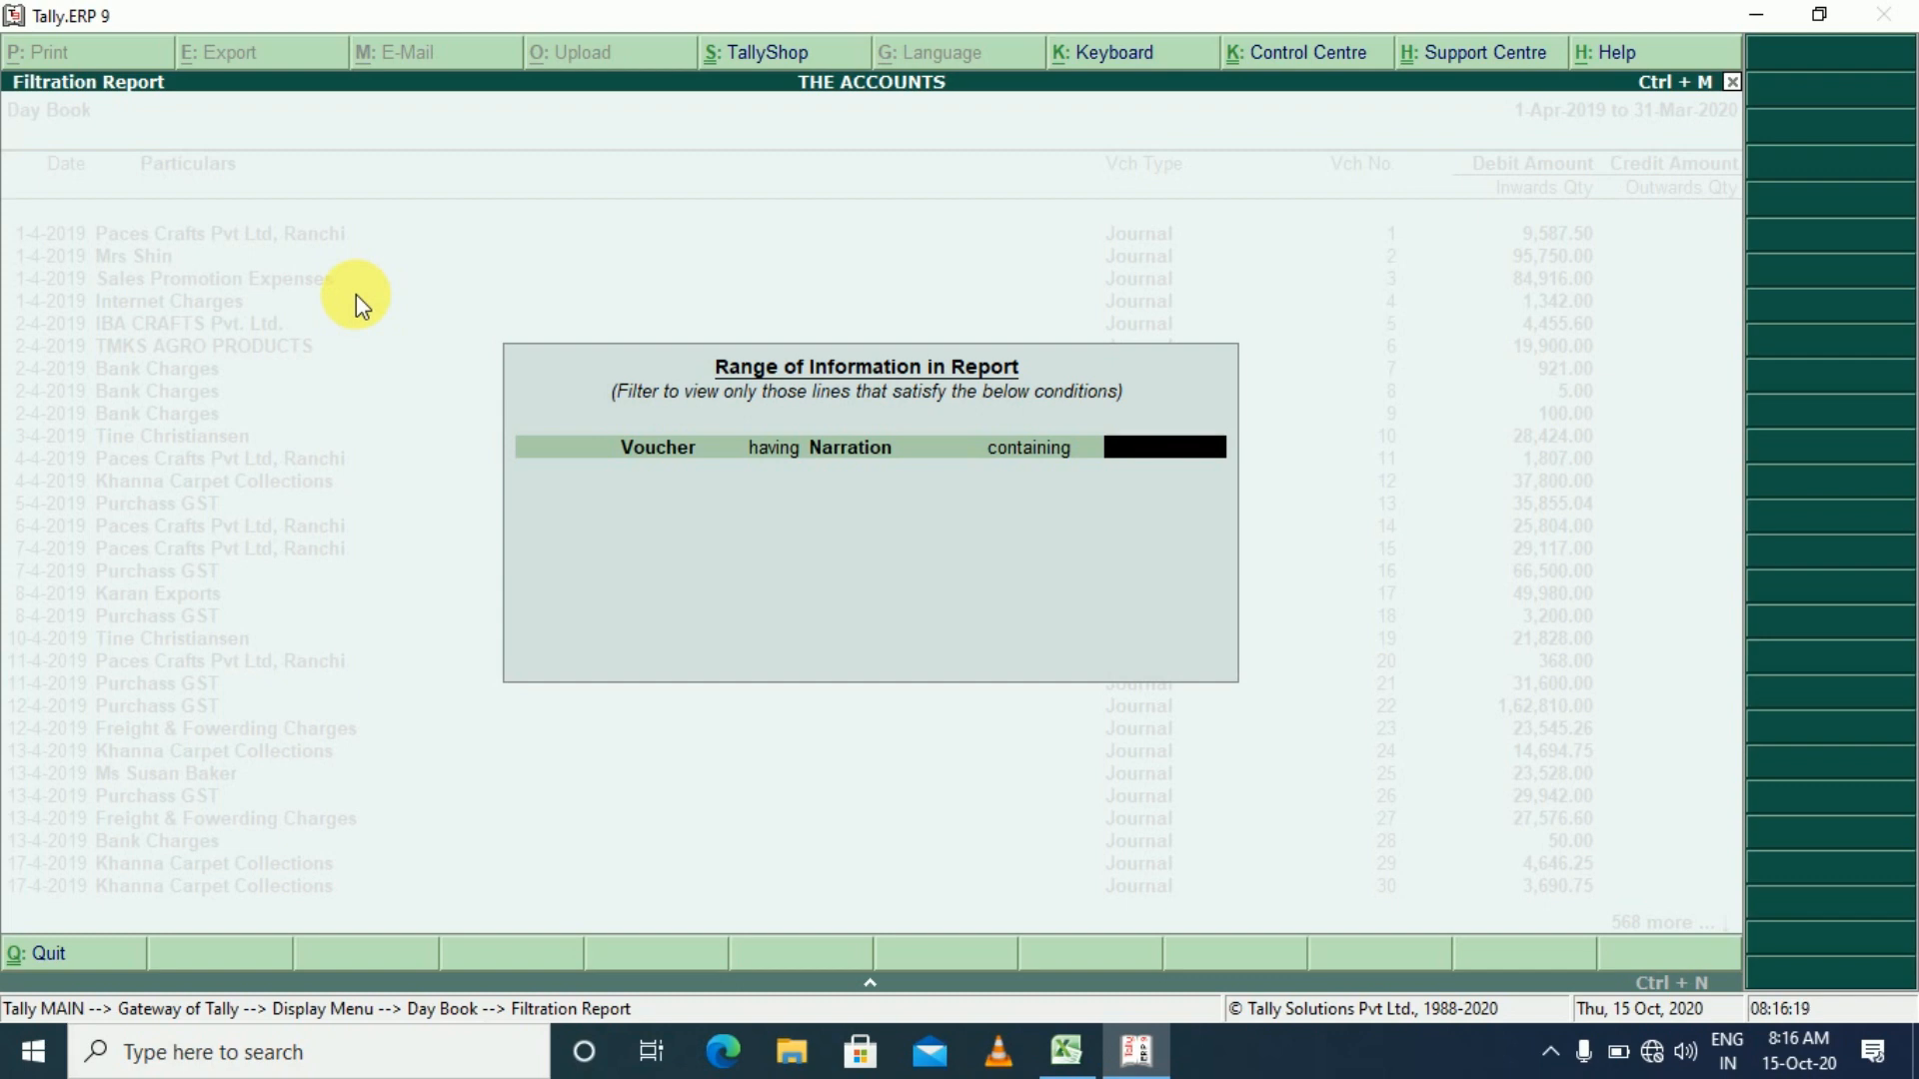
text(shafi)
key(Return)
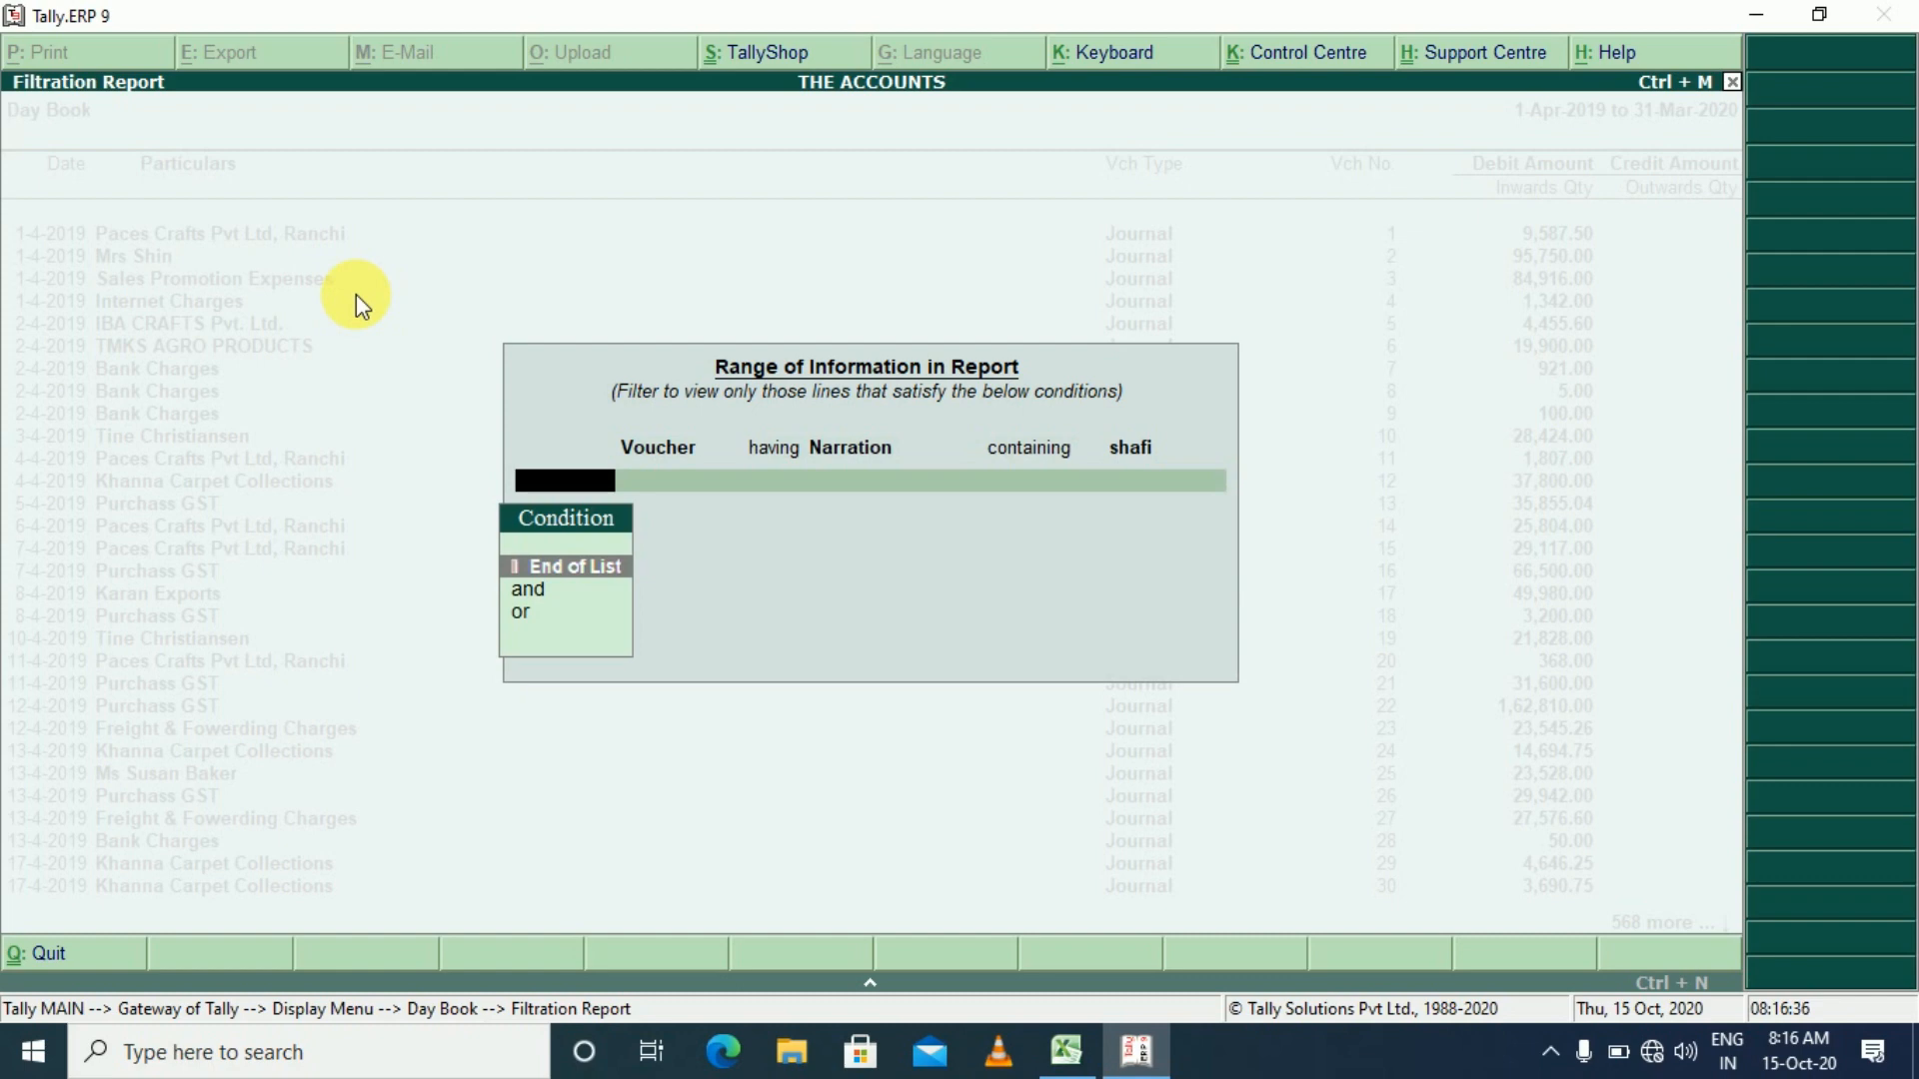
key(Return)
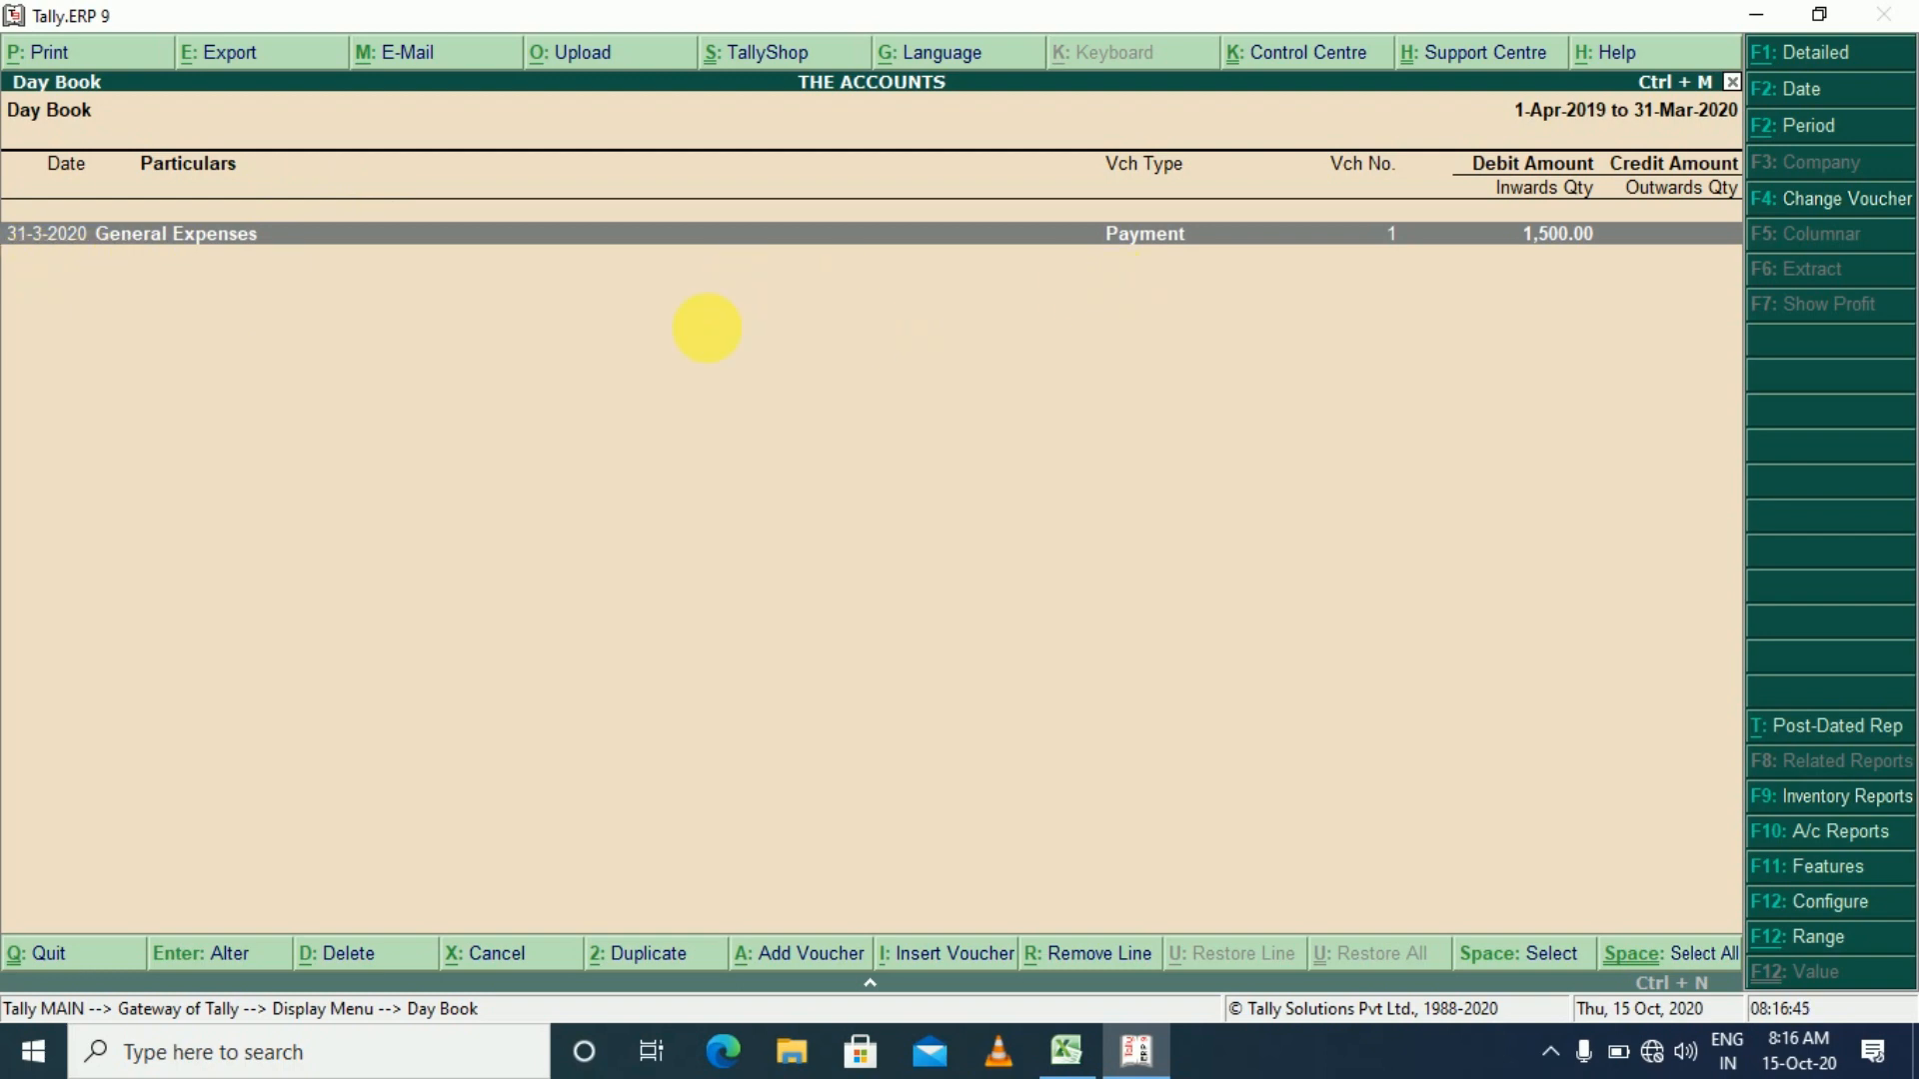
- Check the narration in the filtered General Expenses payment voucher and return to the unfiltered Day Book
key(Return)
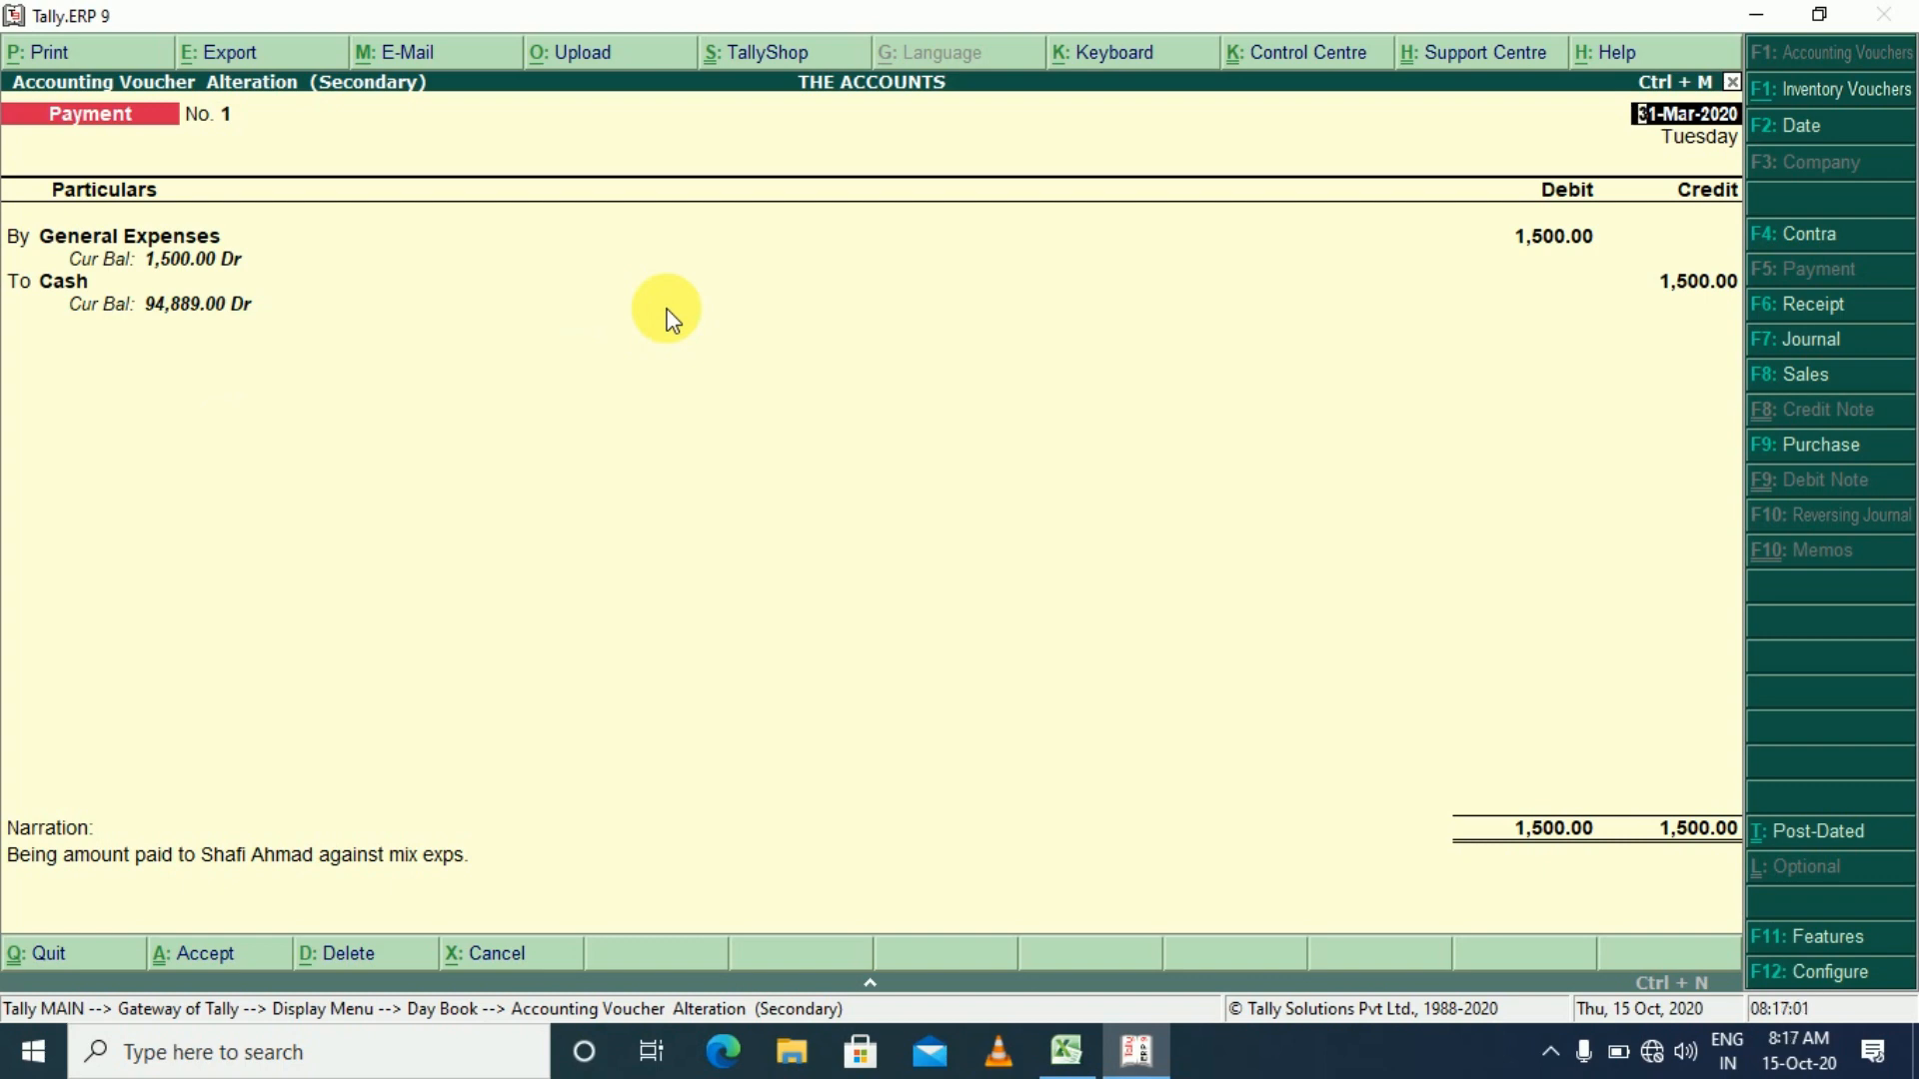
key(Escape)
key(Escape)
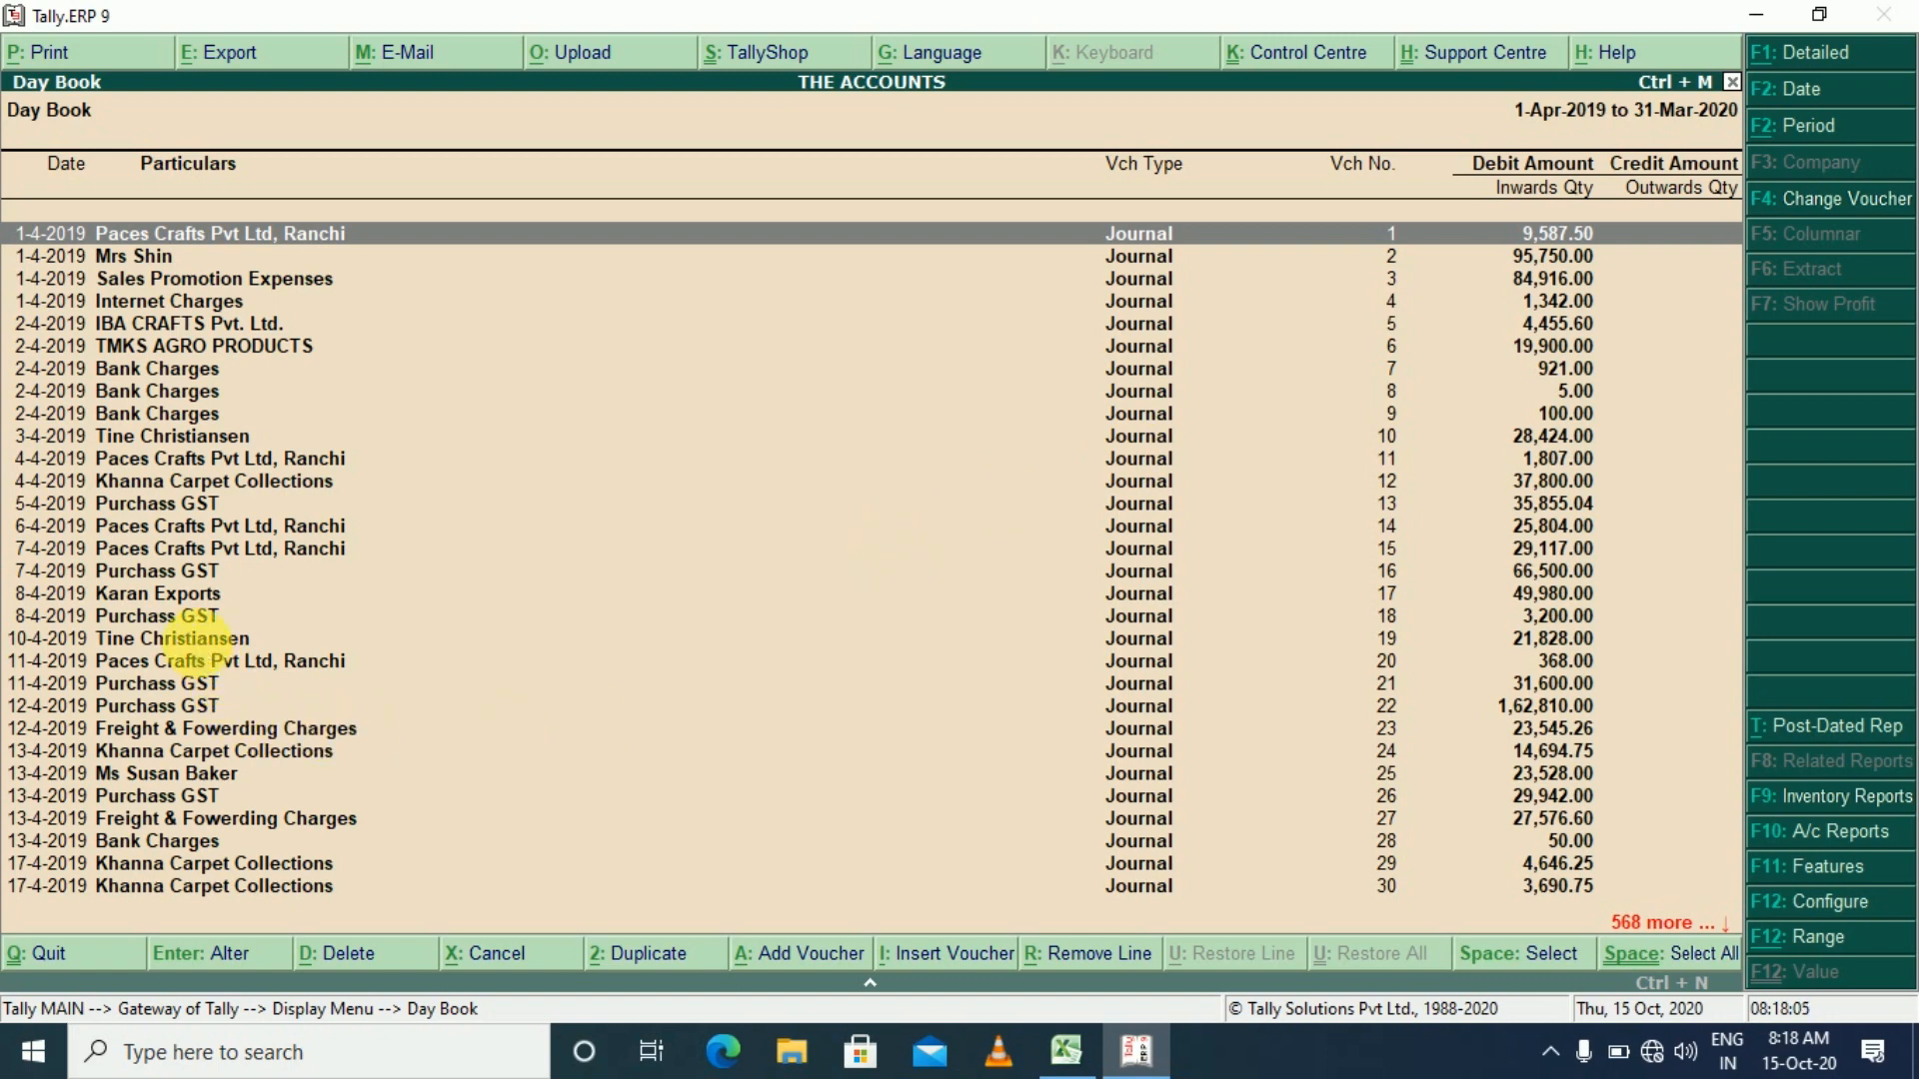
- Filter the Day Book for vouchers with a ledger amount equal to 49980, the amount of the Karan Exports voucher
click(190, 639)
click(159, 595)
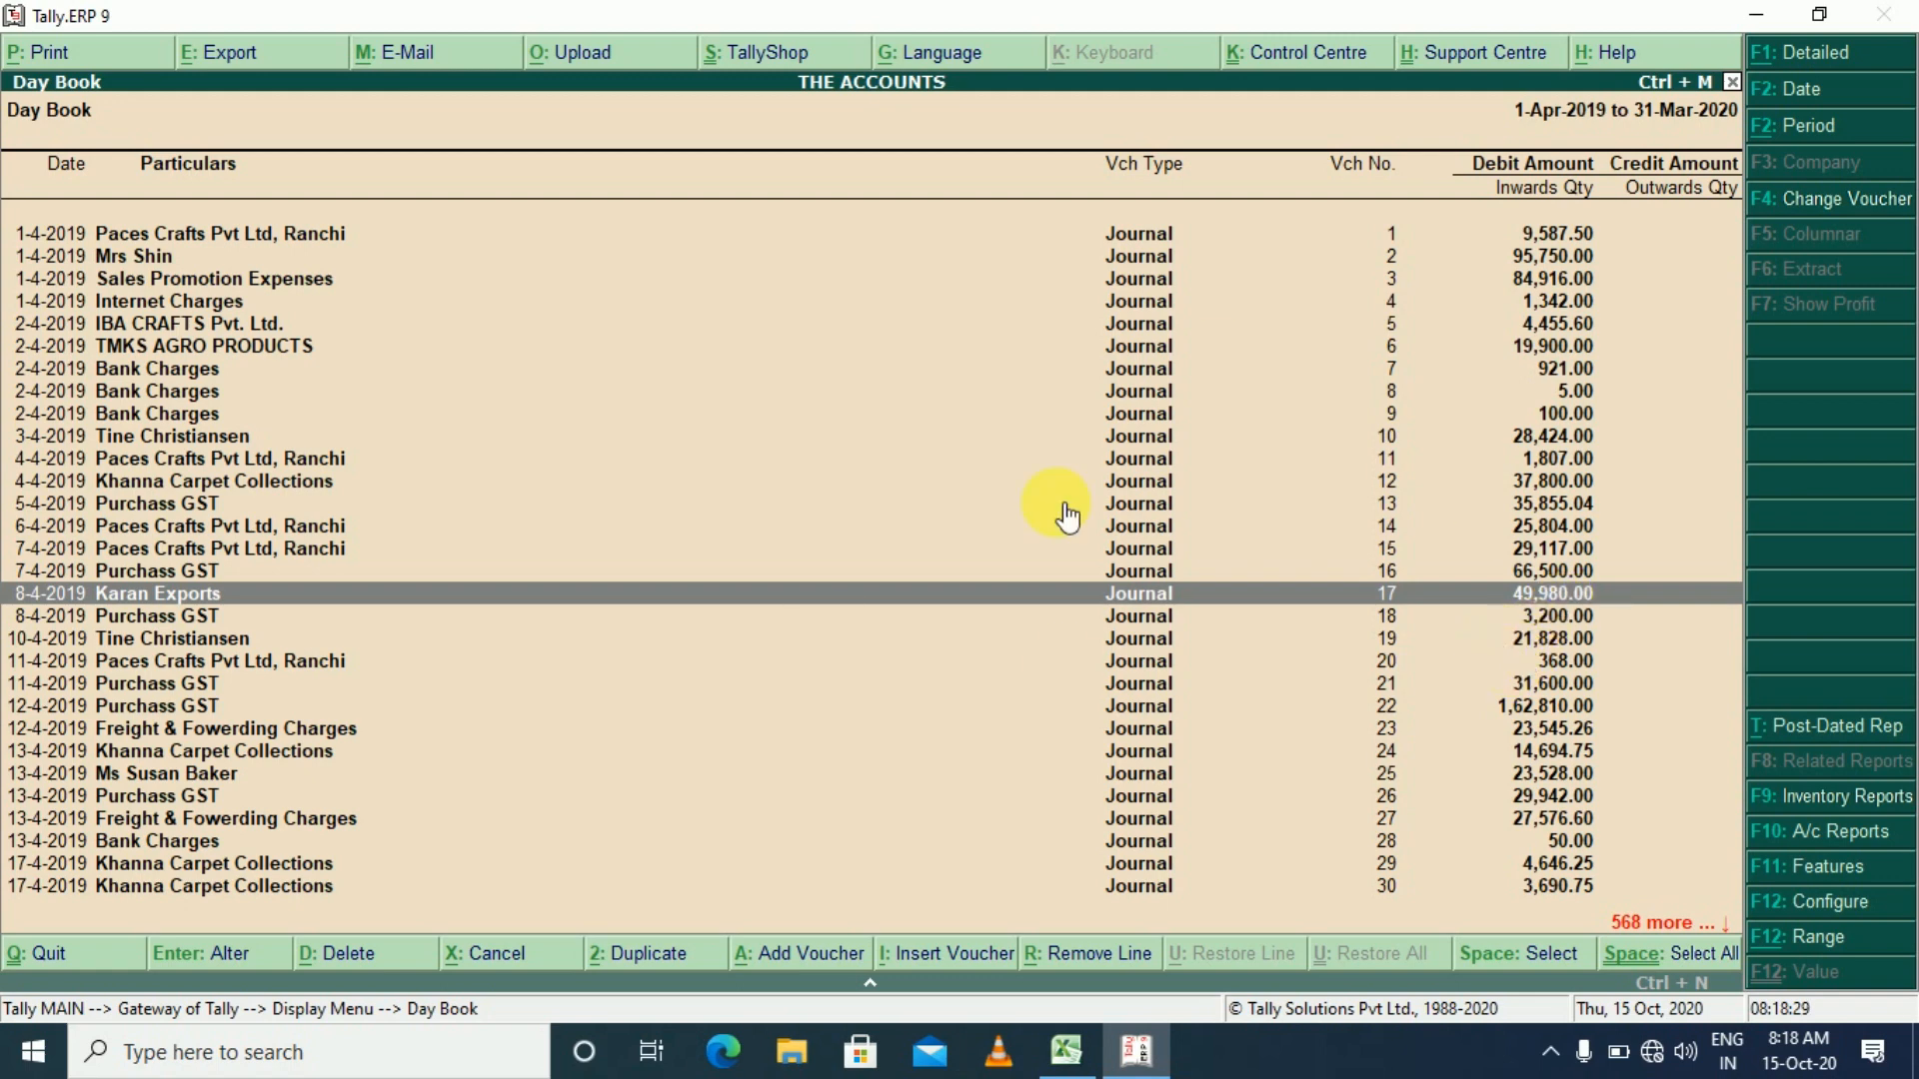
key(alt+F12)
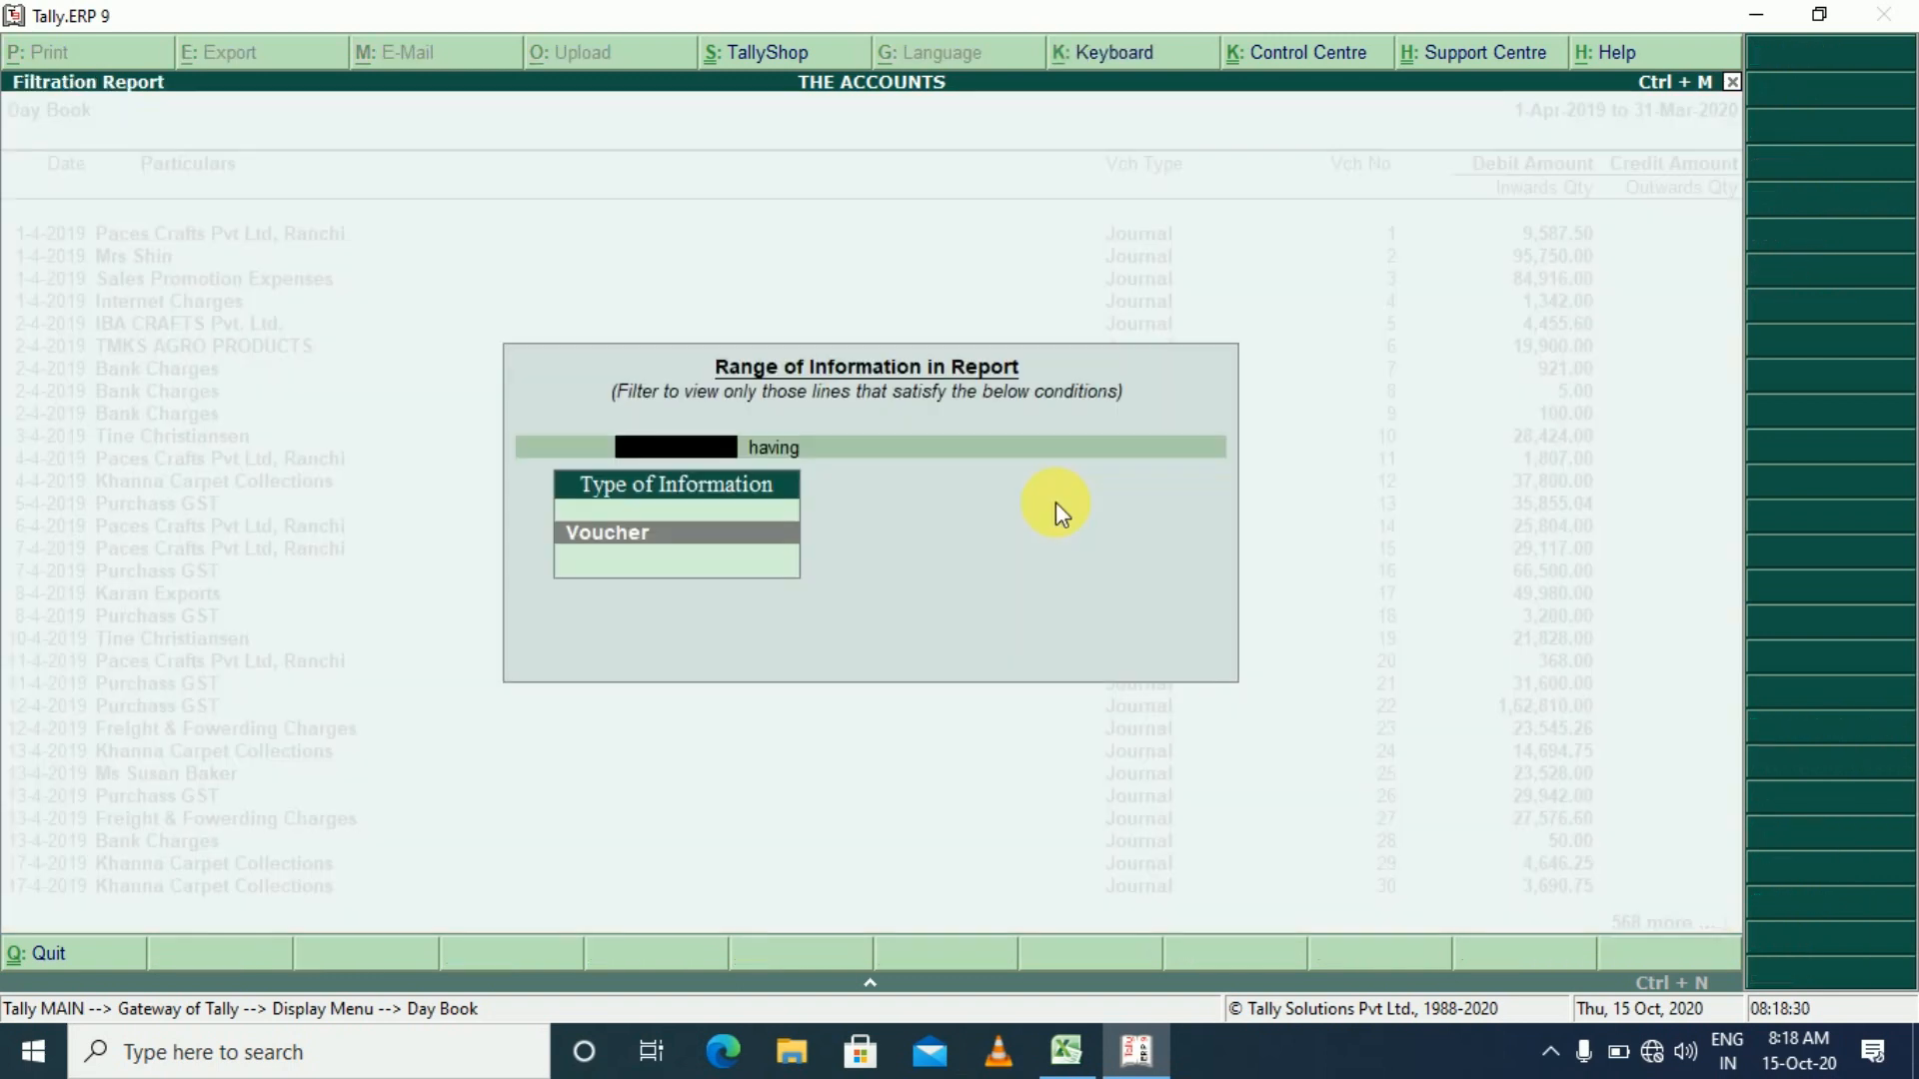
key(Return)
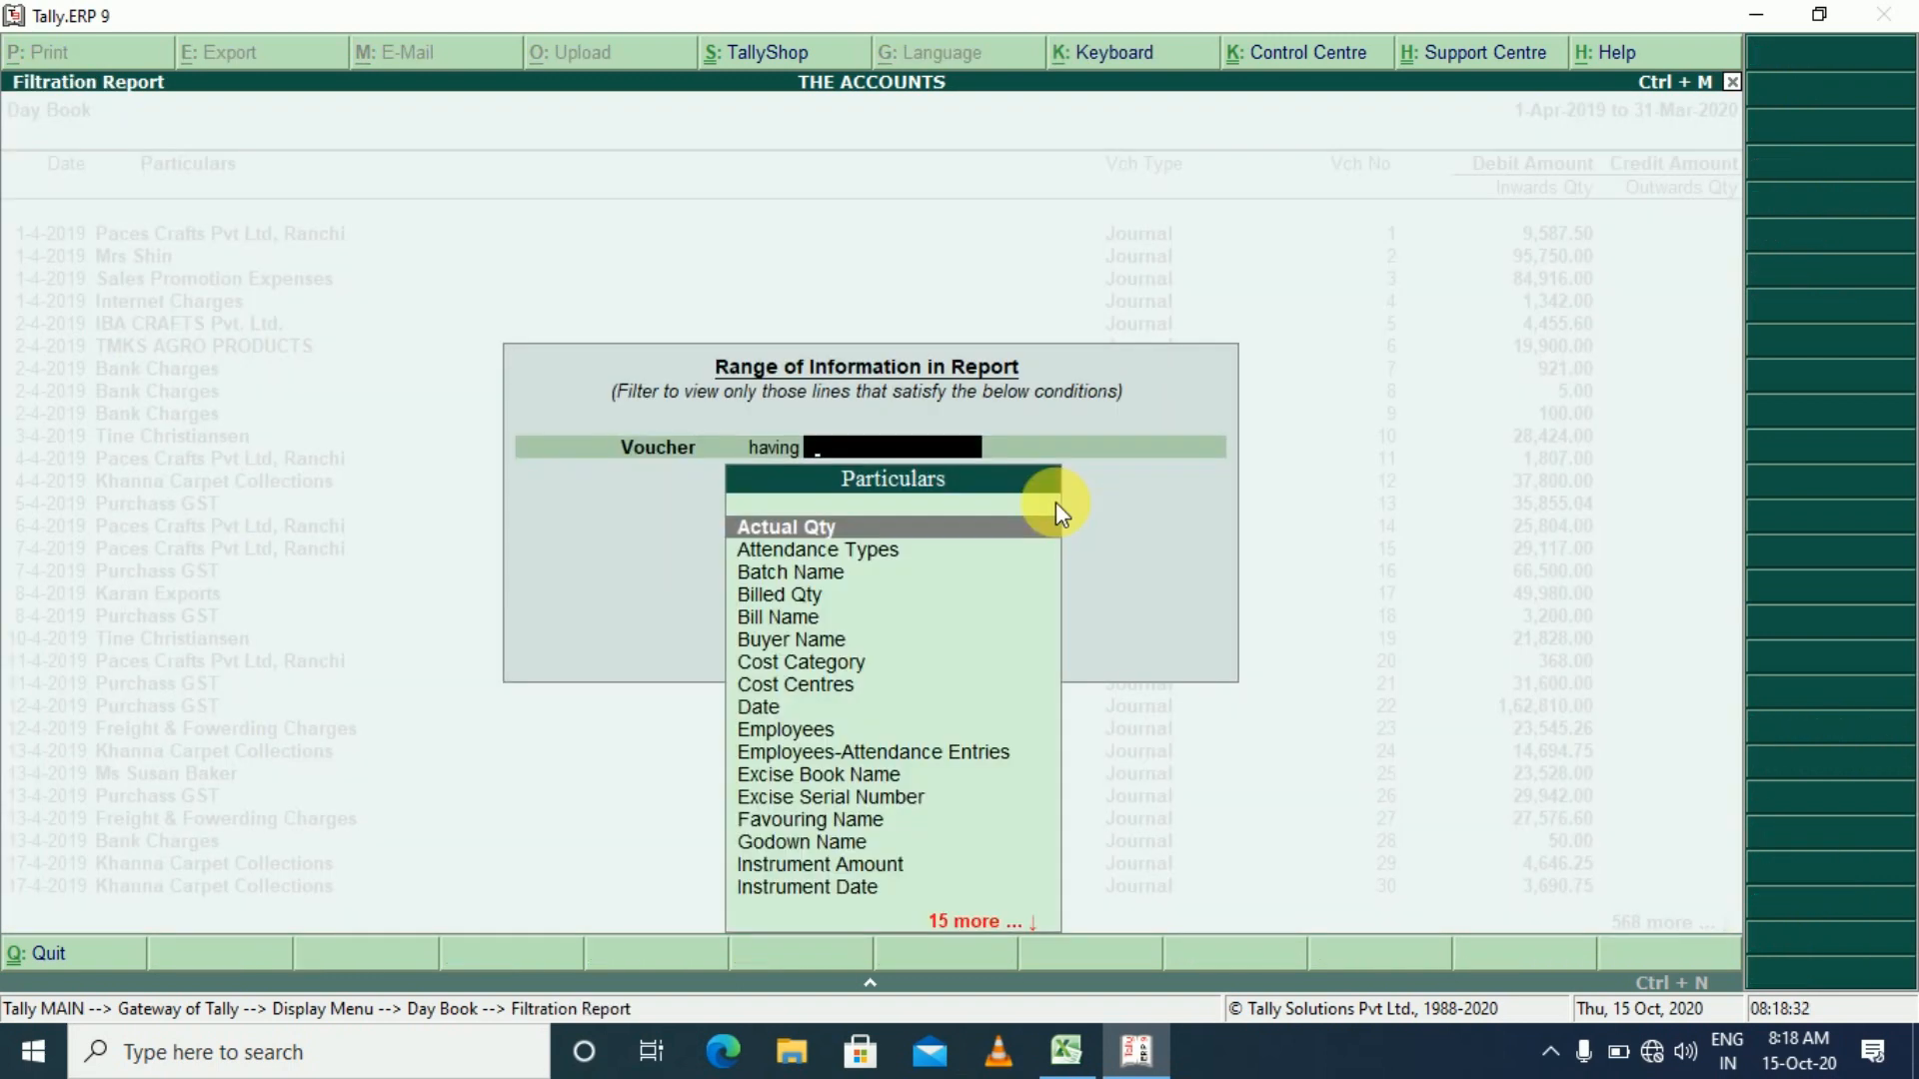
text(le)
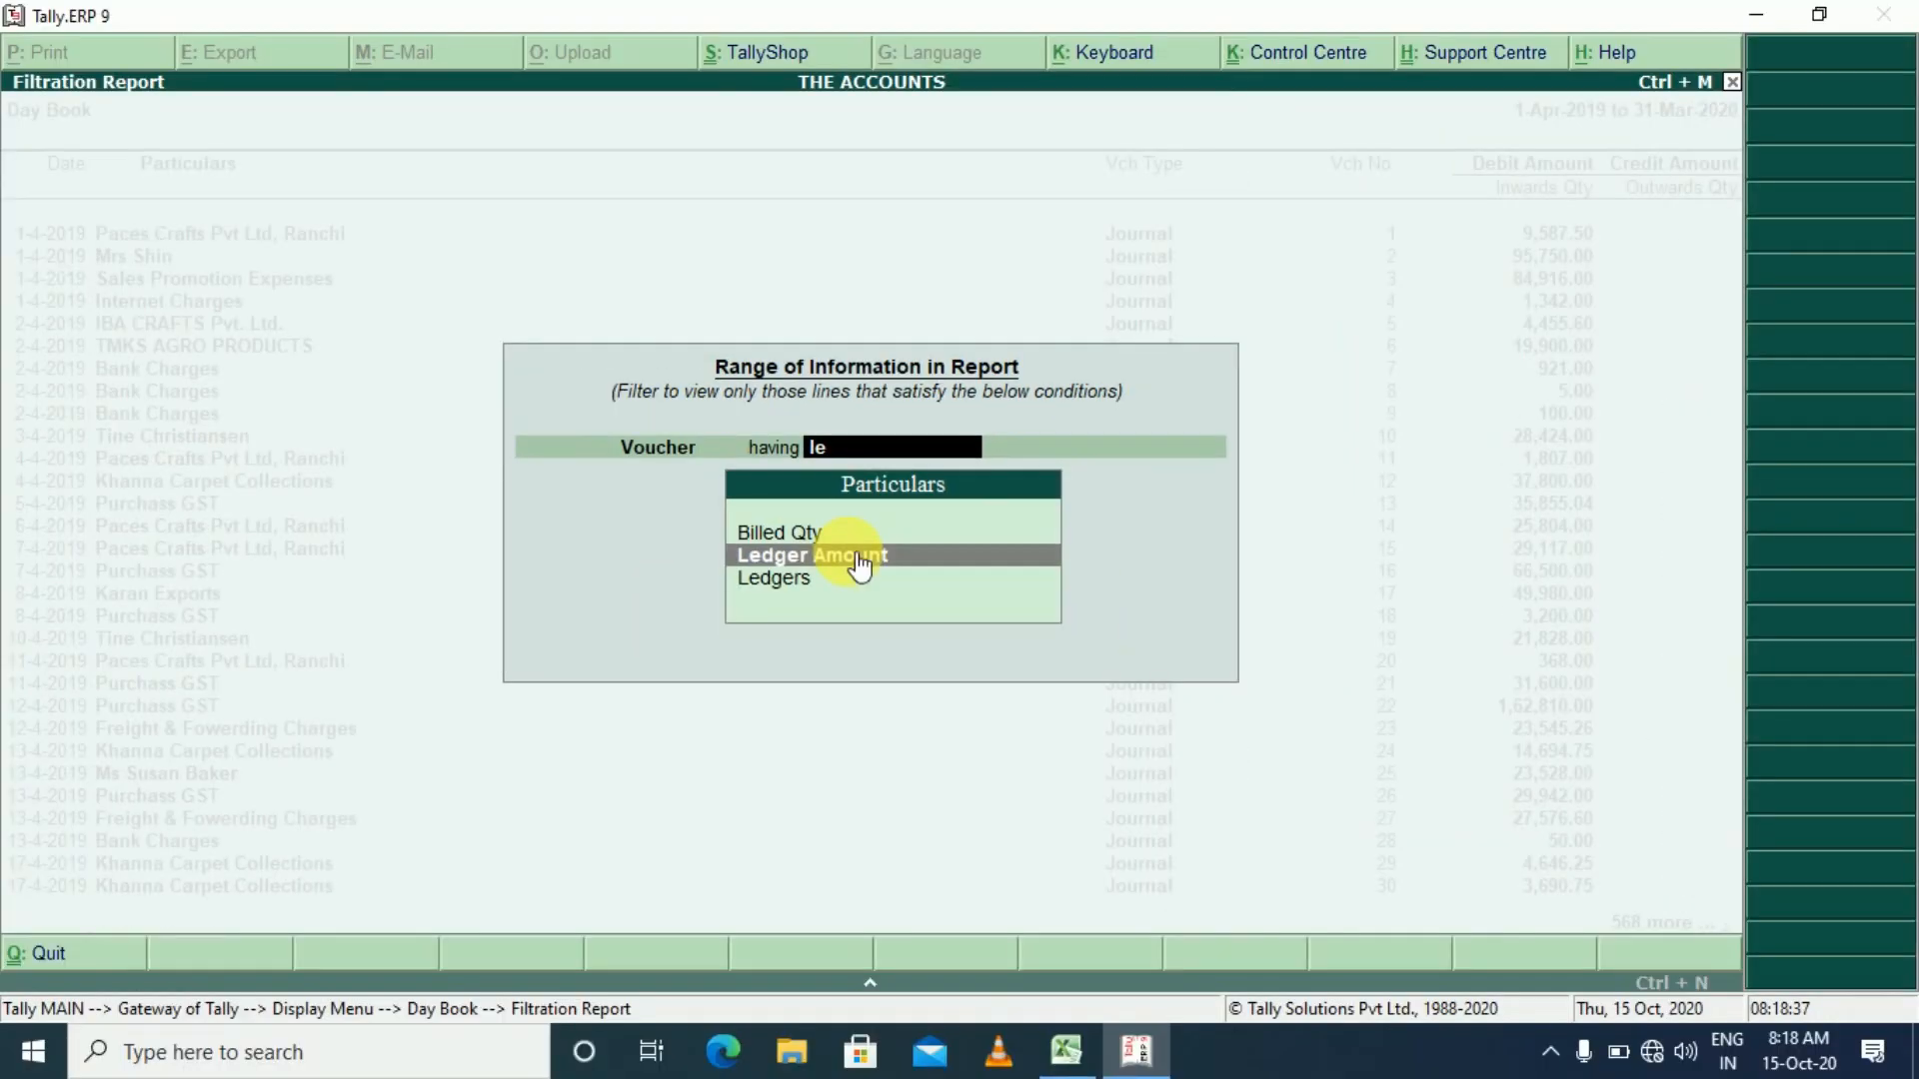
click(847, 557)
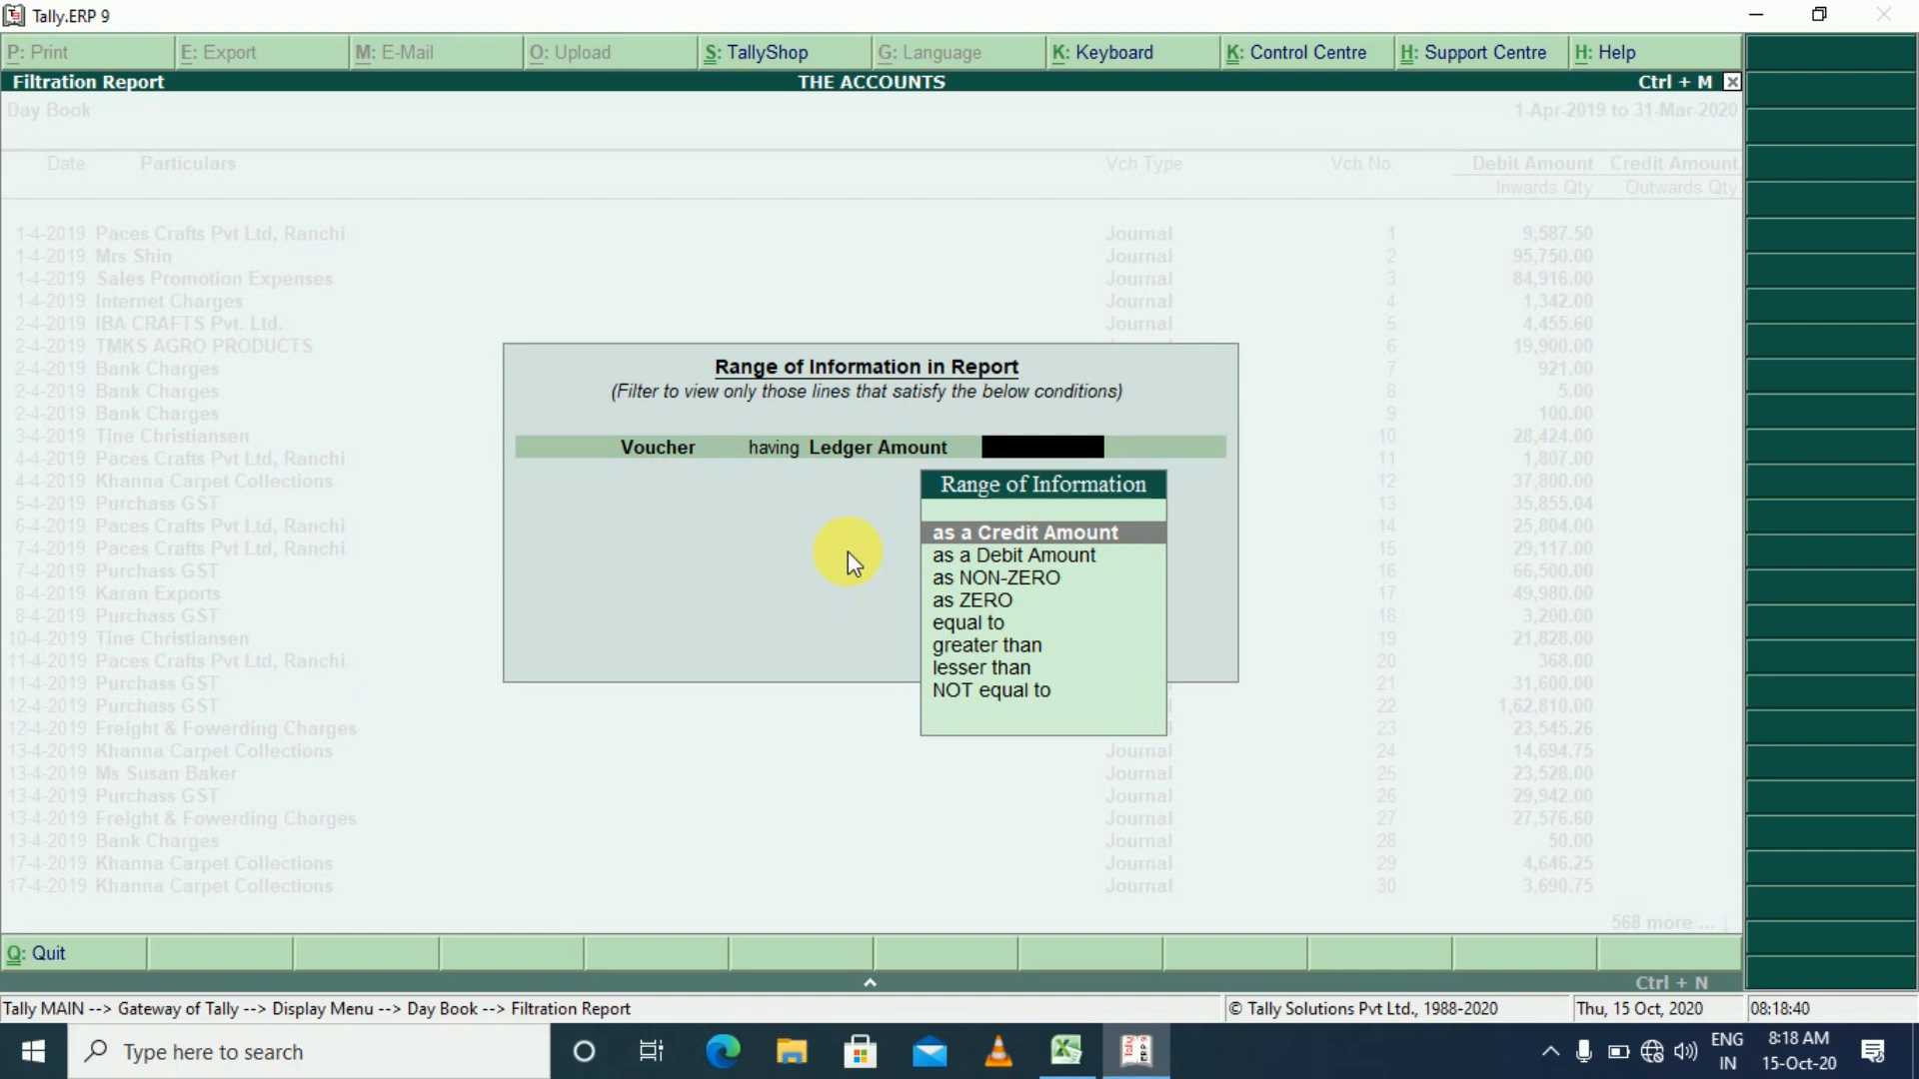
key(Down)
key(Down)
key(Down)
key(Down)
key(Down)
key(Up)
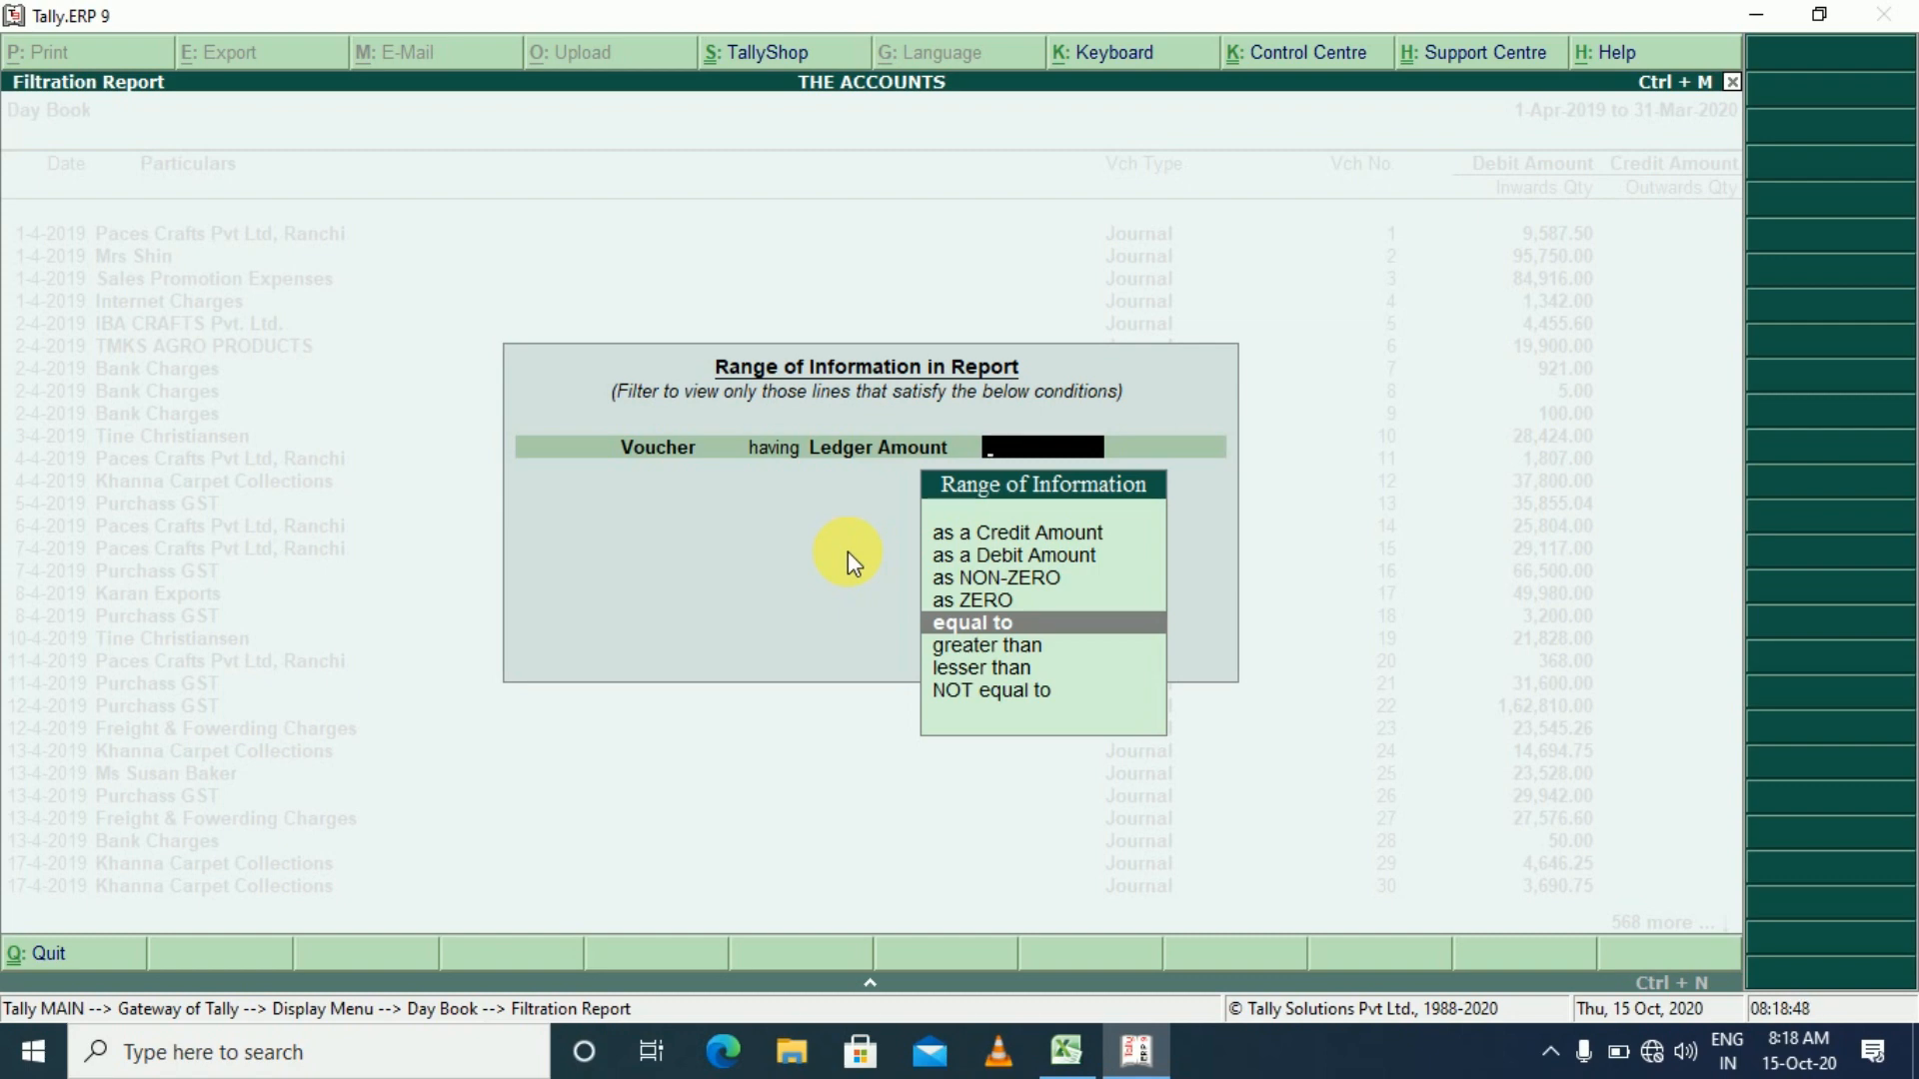
key(Return)
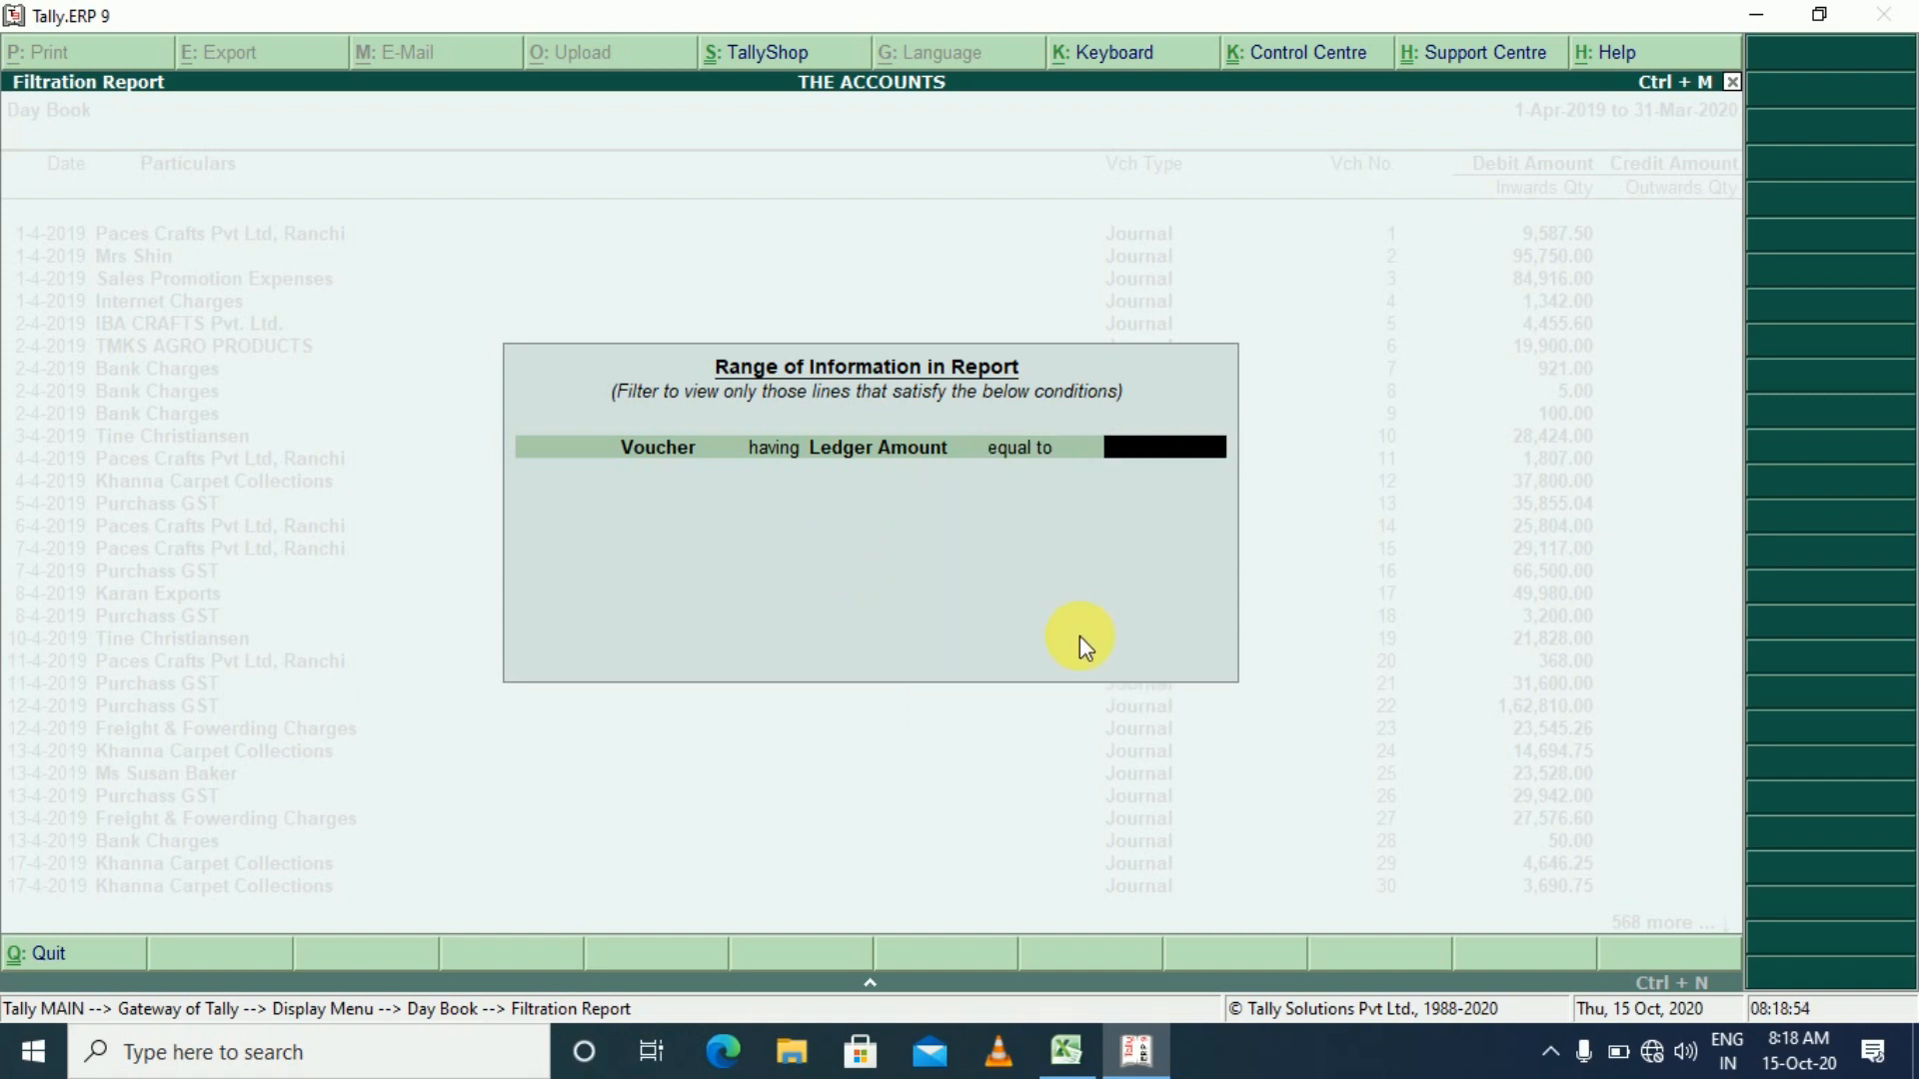
text(49980)
key(Return)
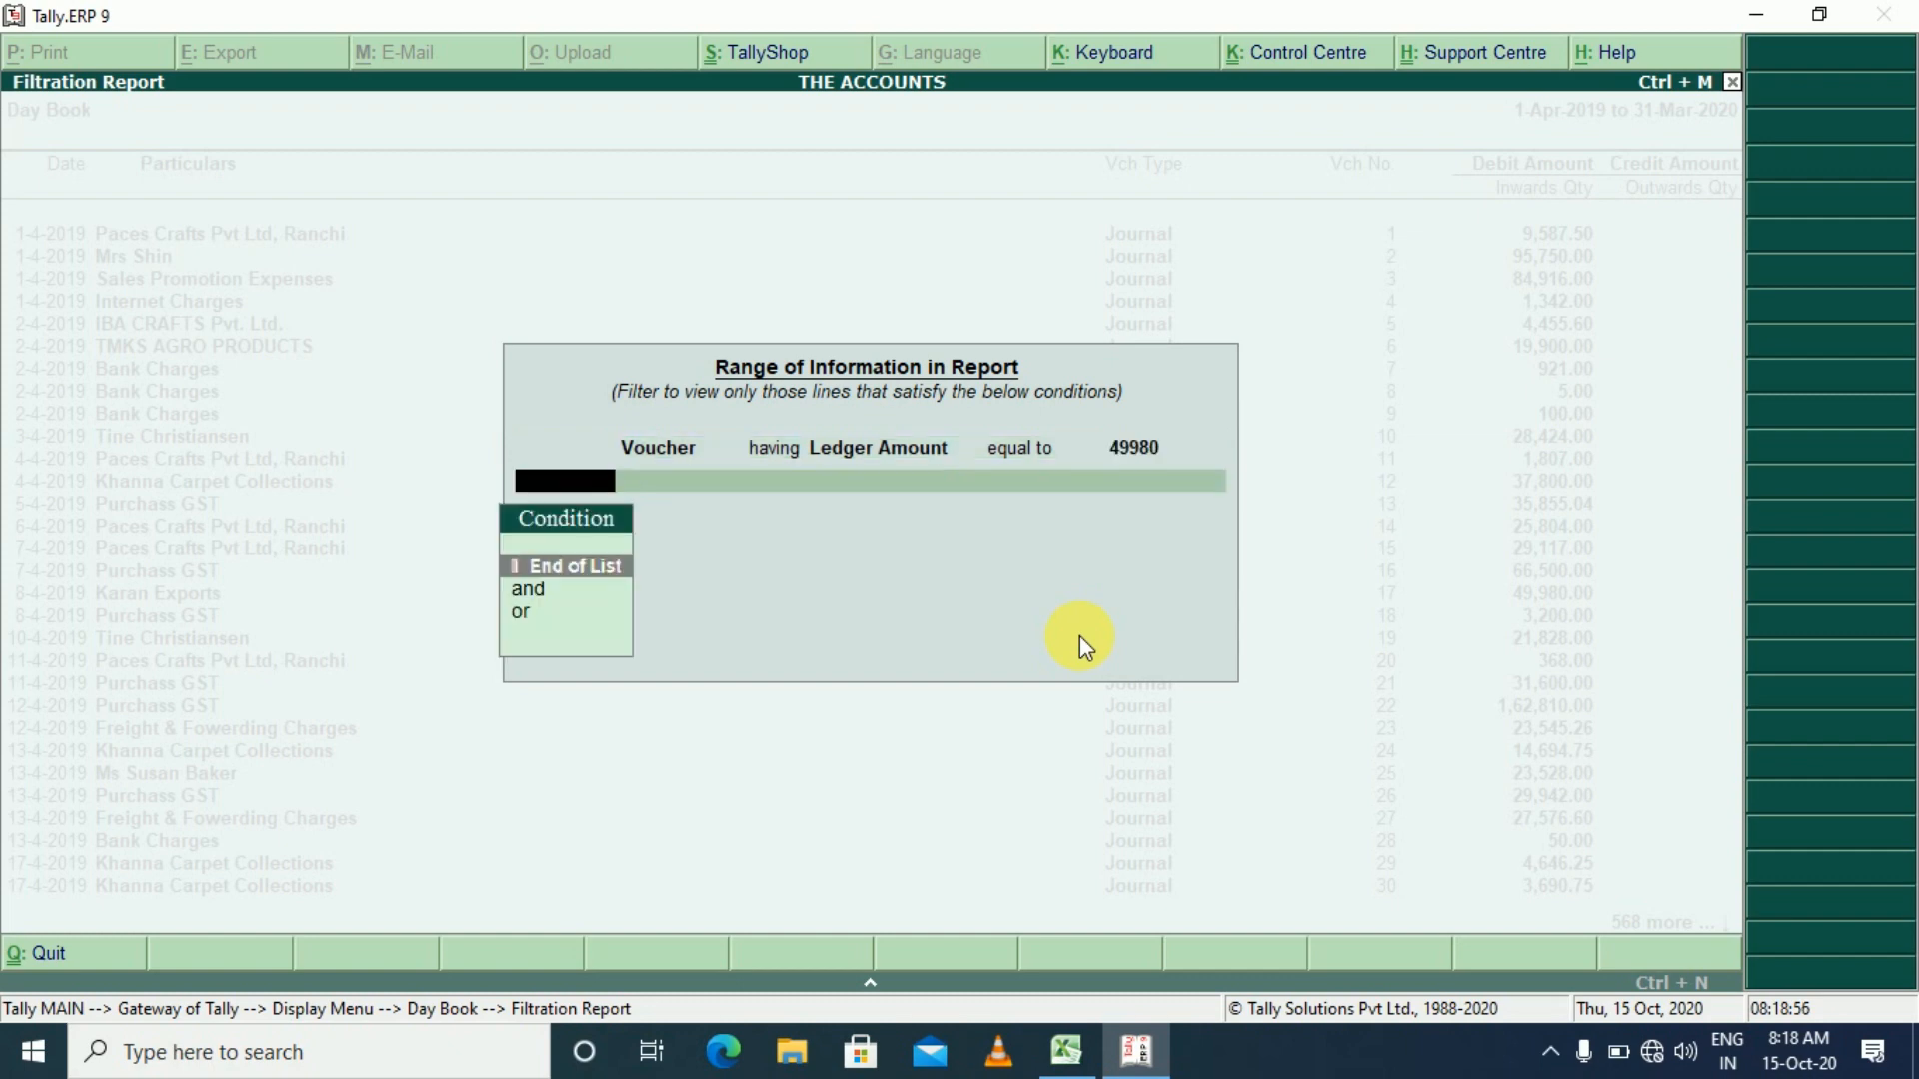
key(Return)
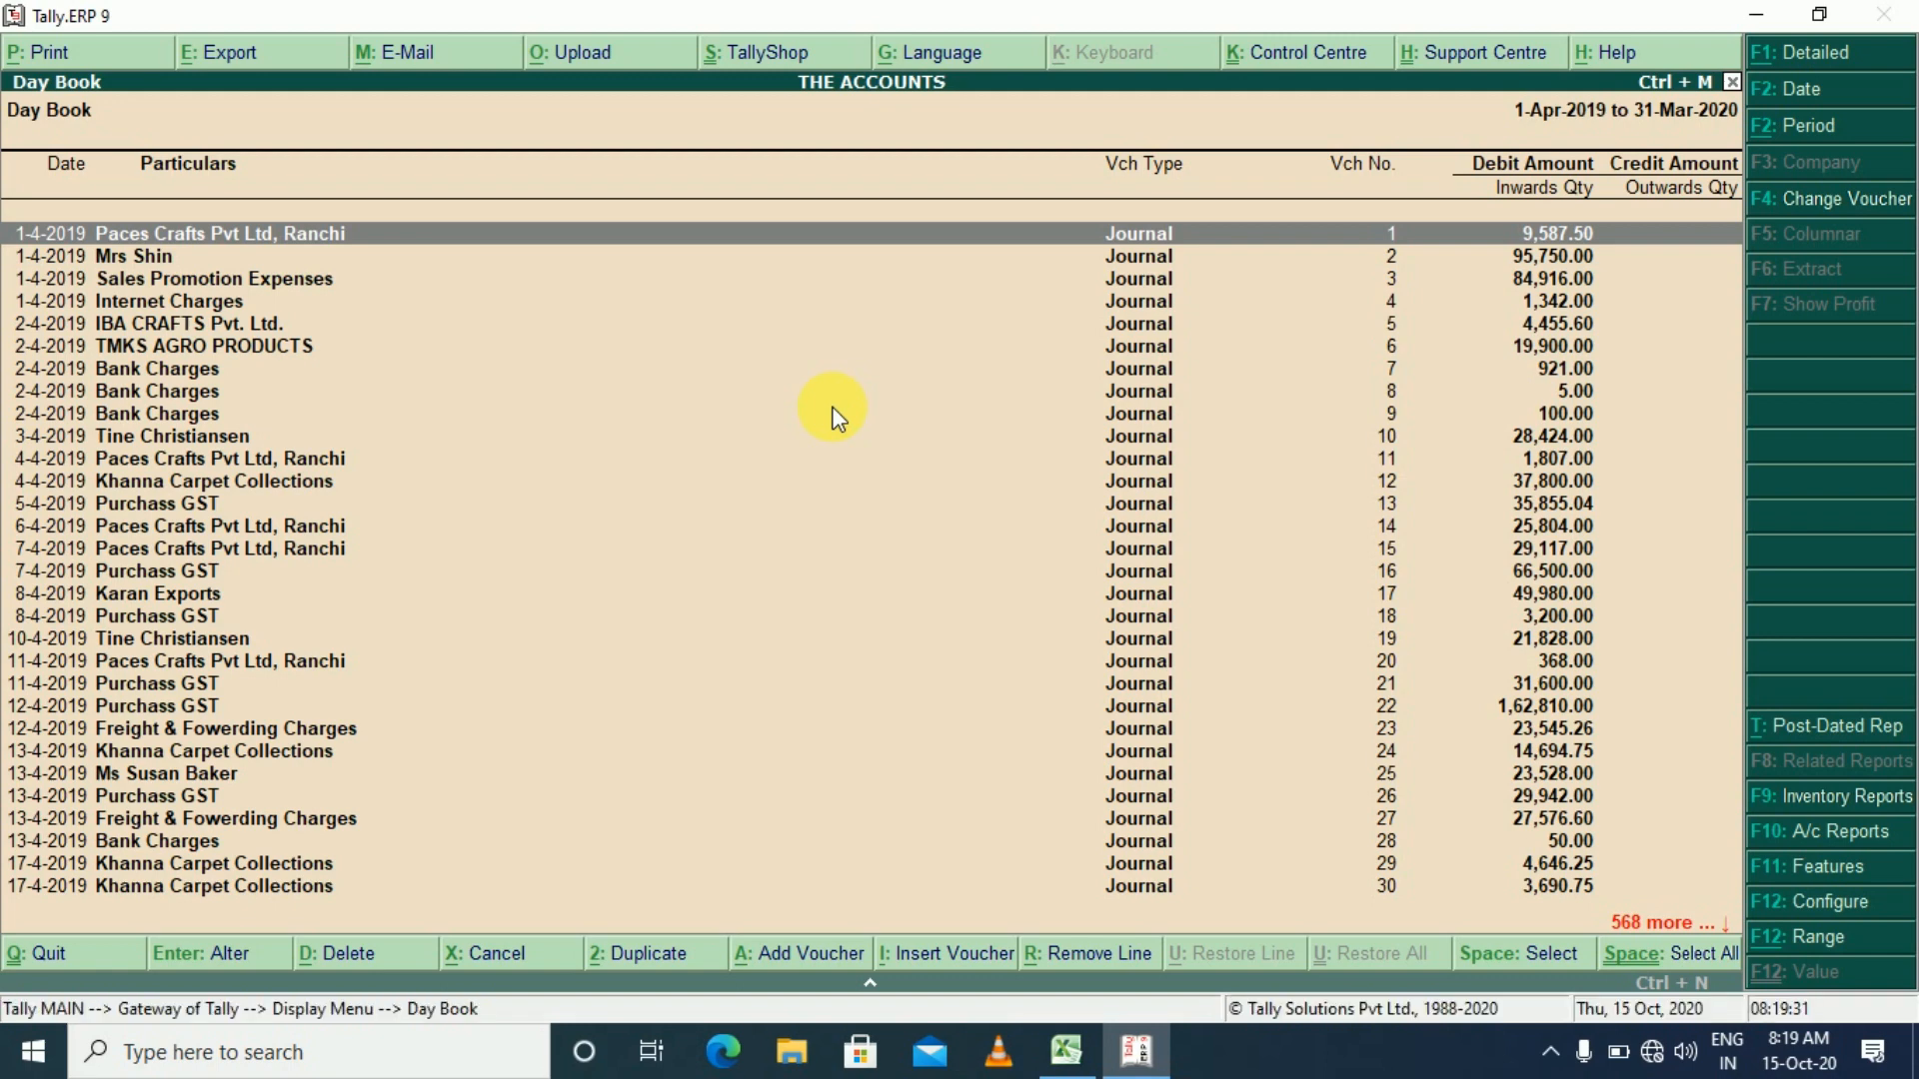
- Insert a new payment voucher from the Day Book and date it 31-Mar-2020
key(alt+i)
key(F2)
text(31-3)
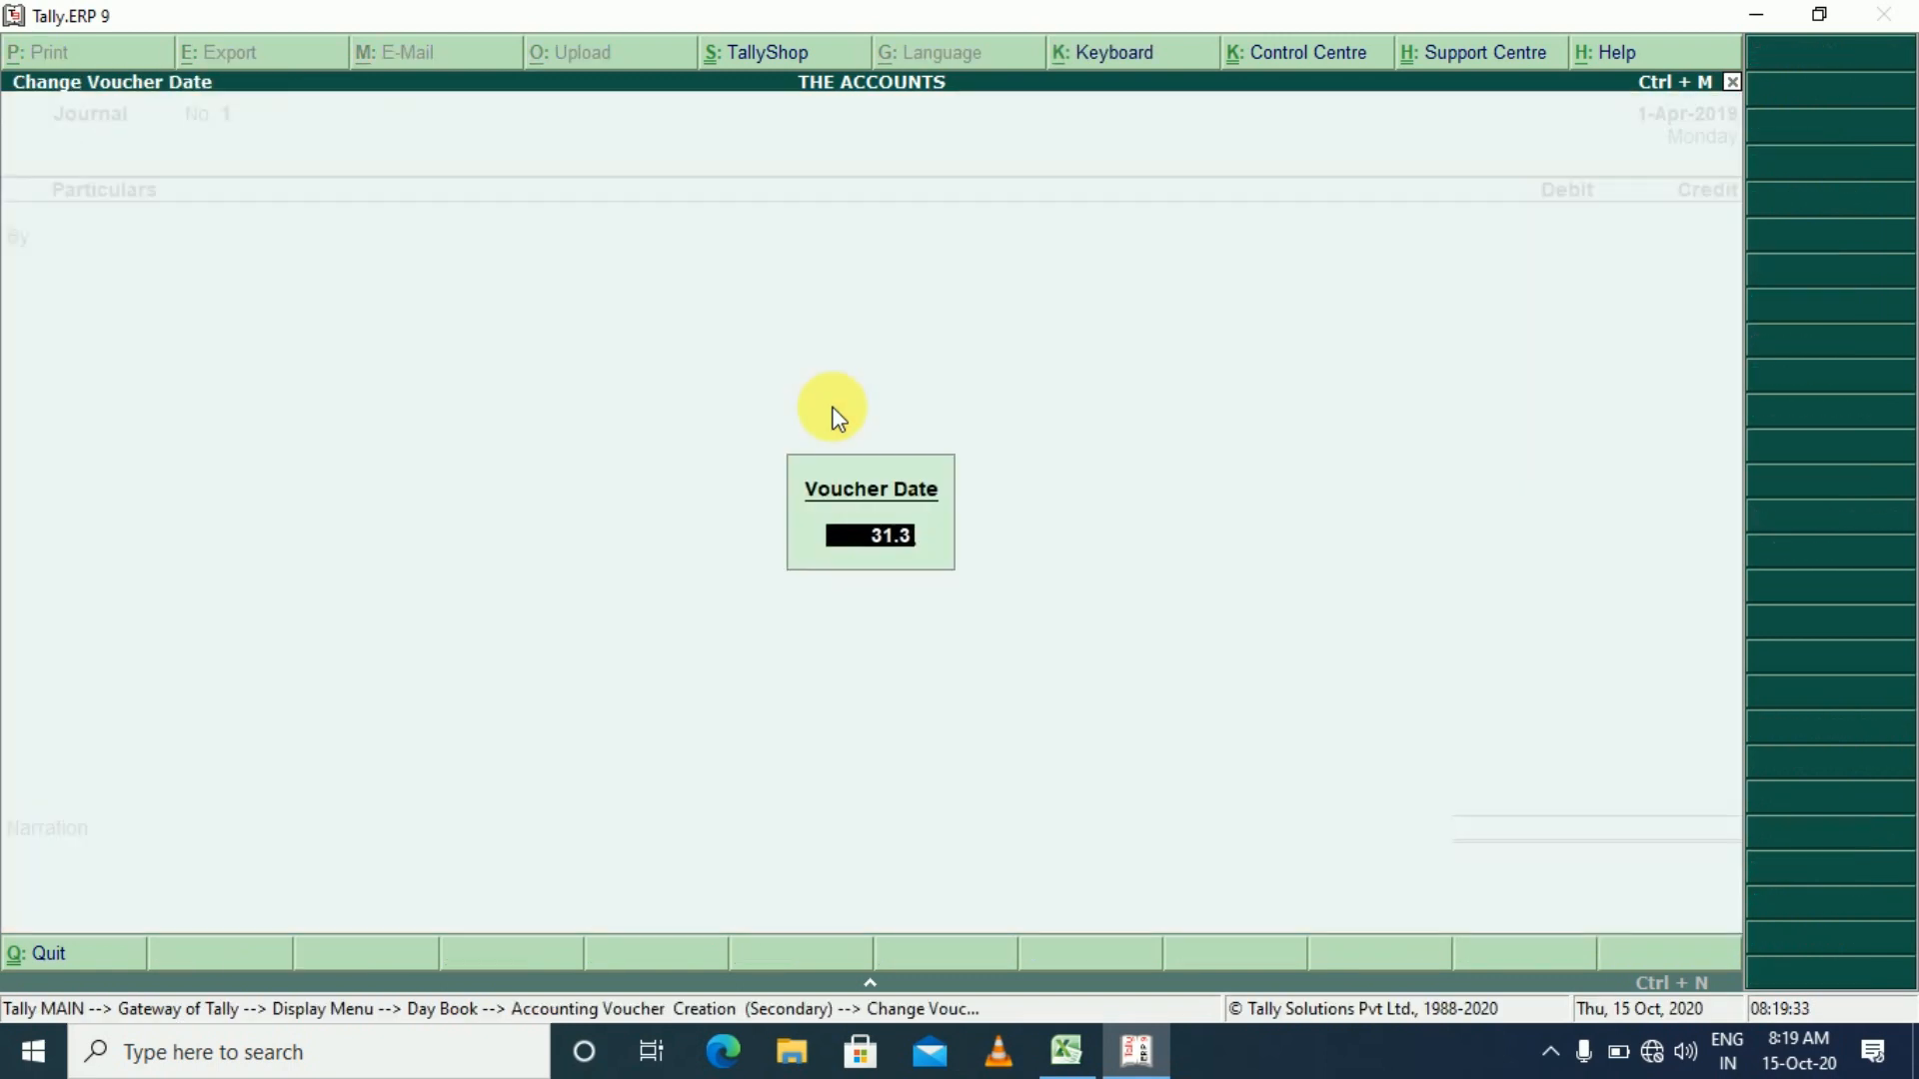
key(Return)
key(F5)
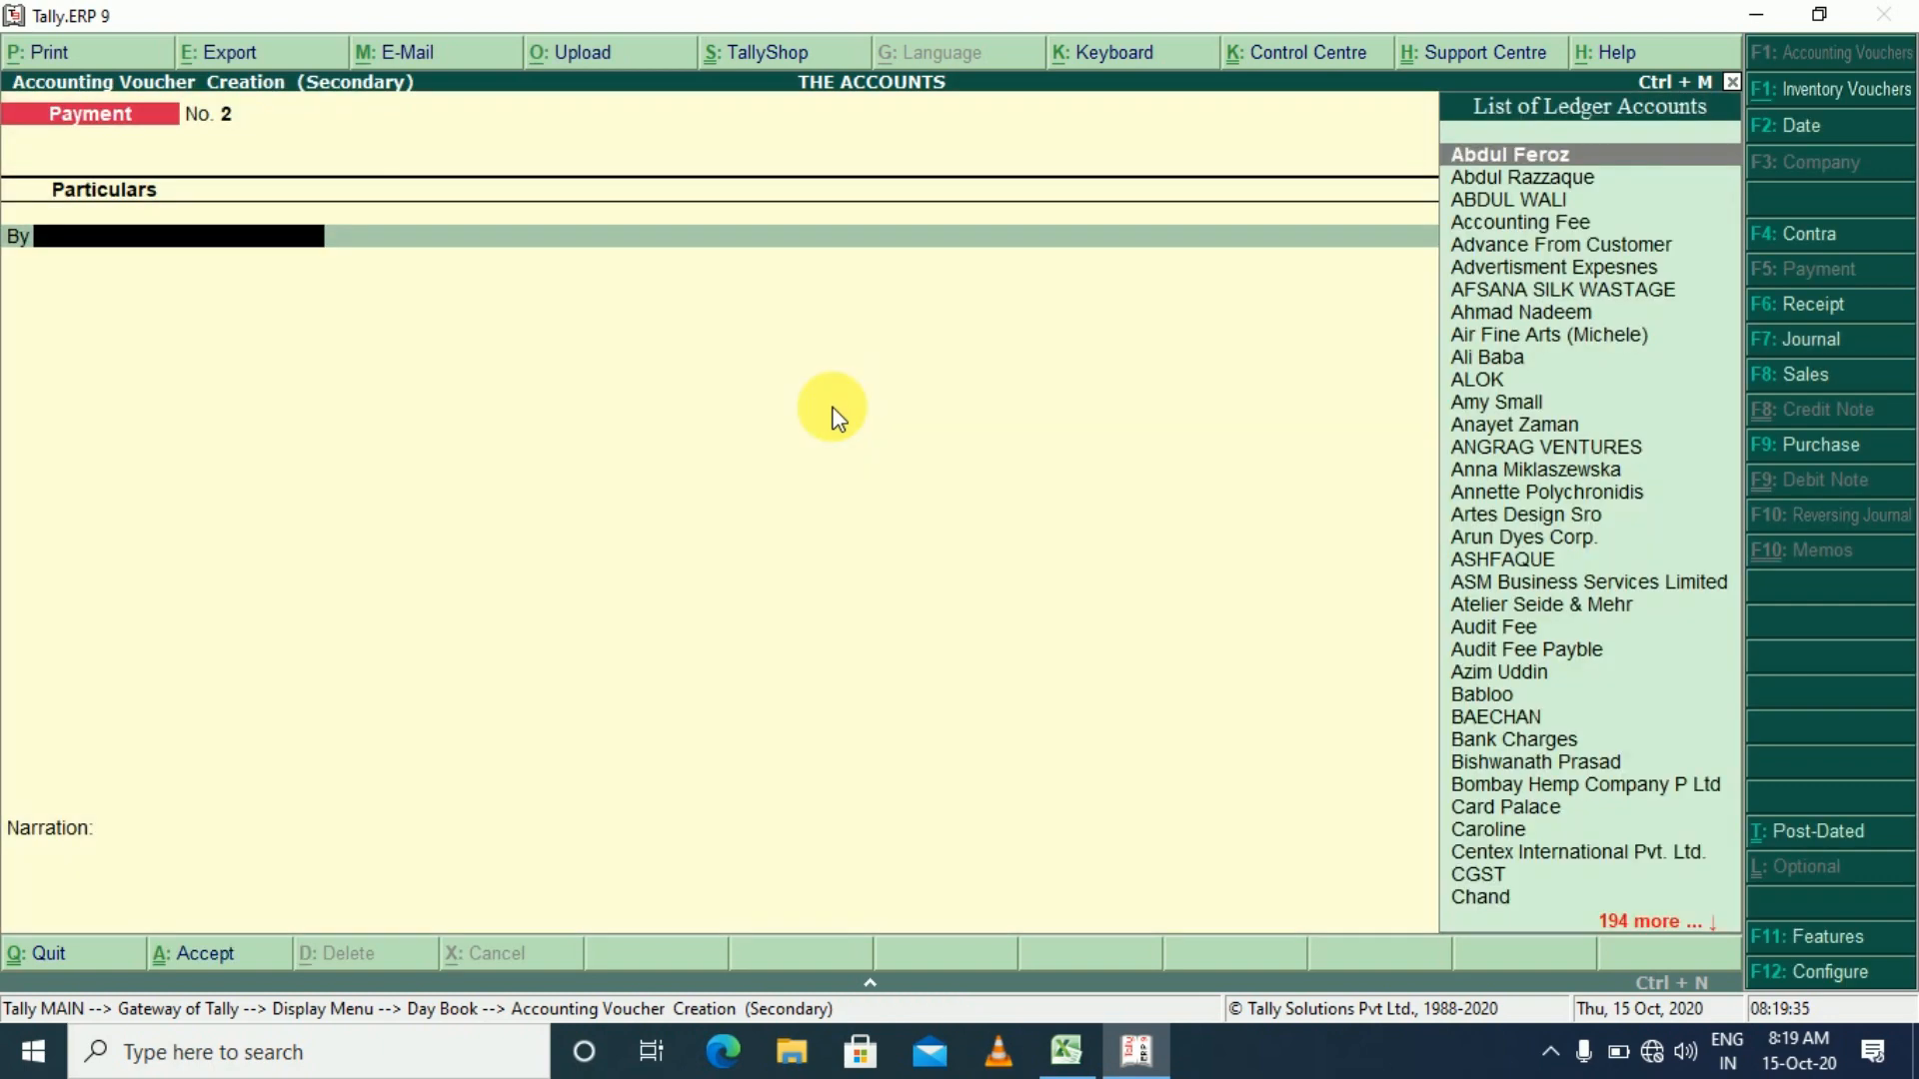
- Debit General Expenses with 100 and choose Axis Bank Ltd. as the credit ledger of the payment voucher
text(Gen)
key(Return)
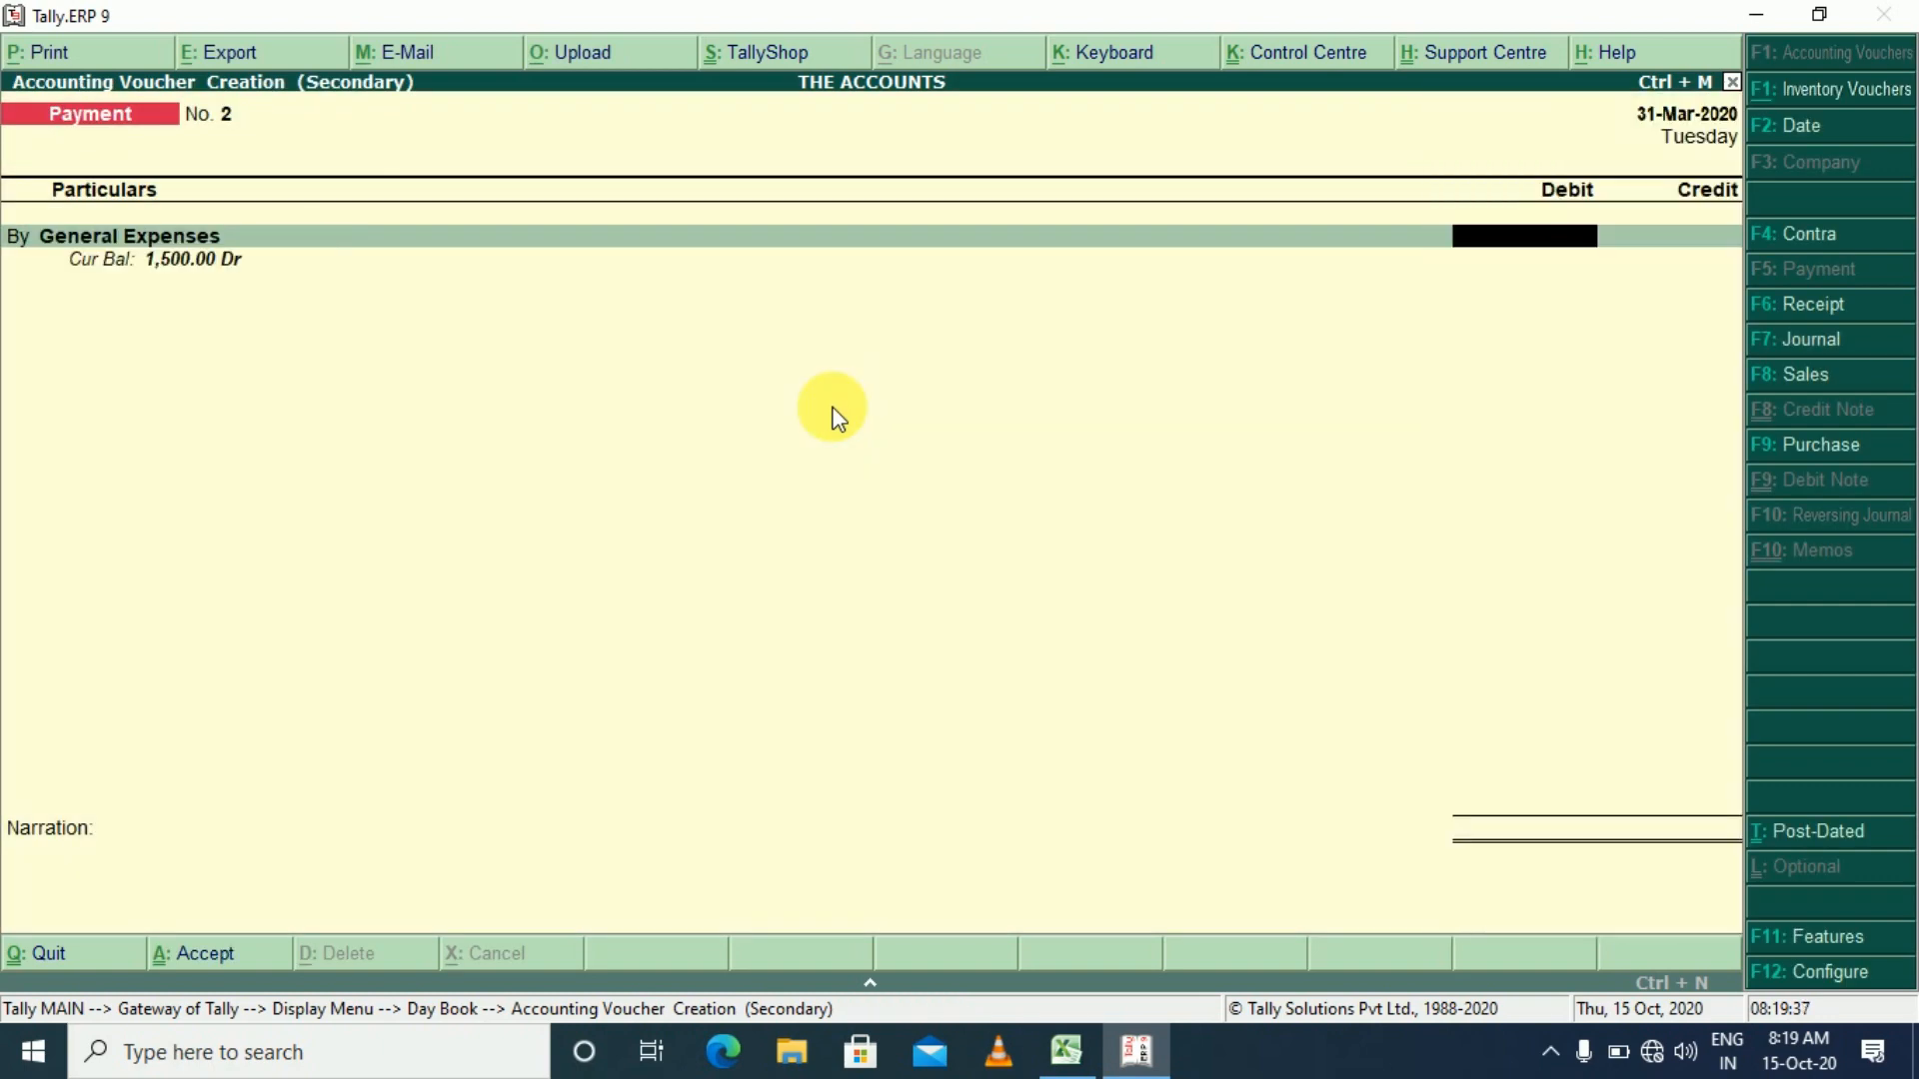
text(100)
key(Return)
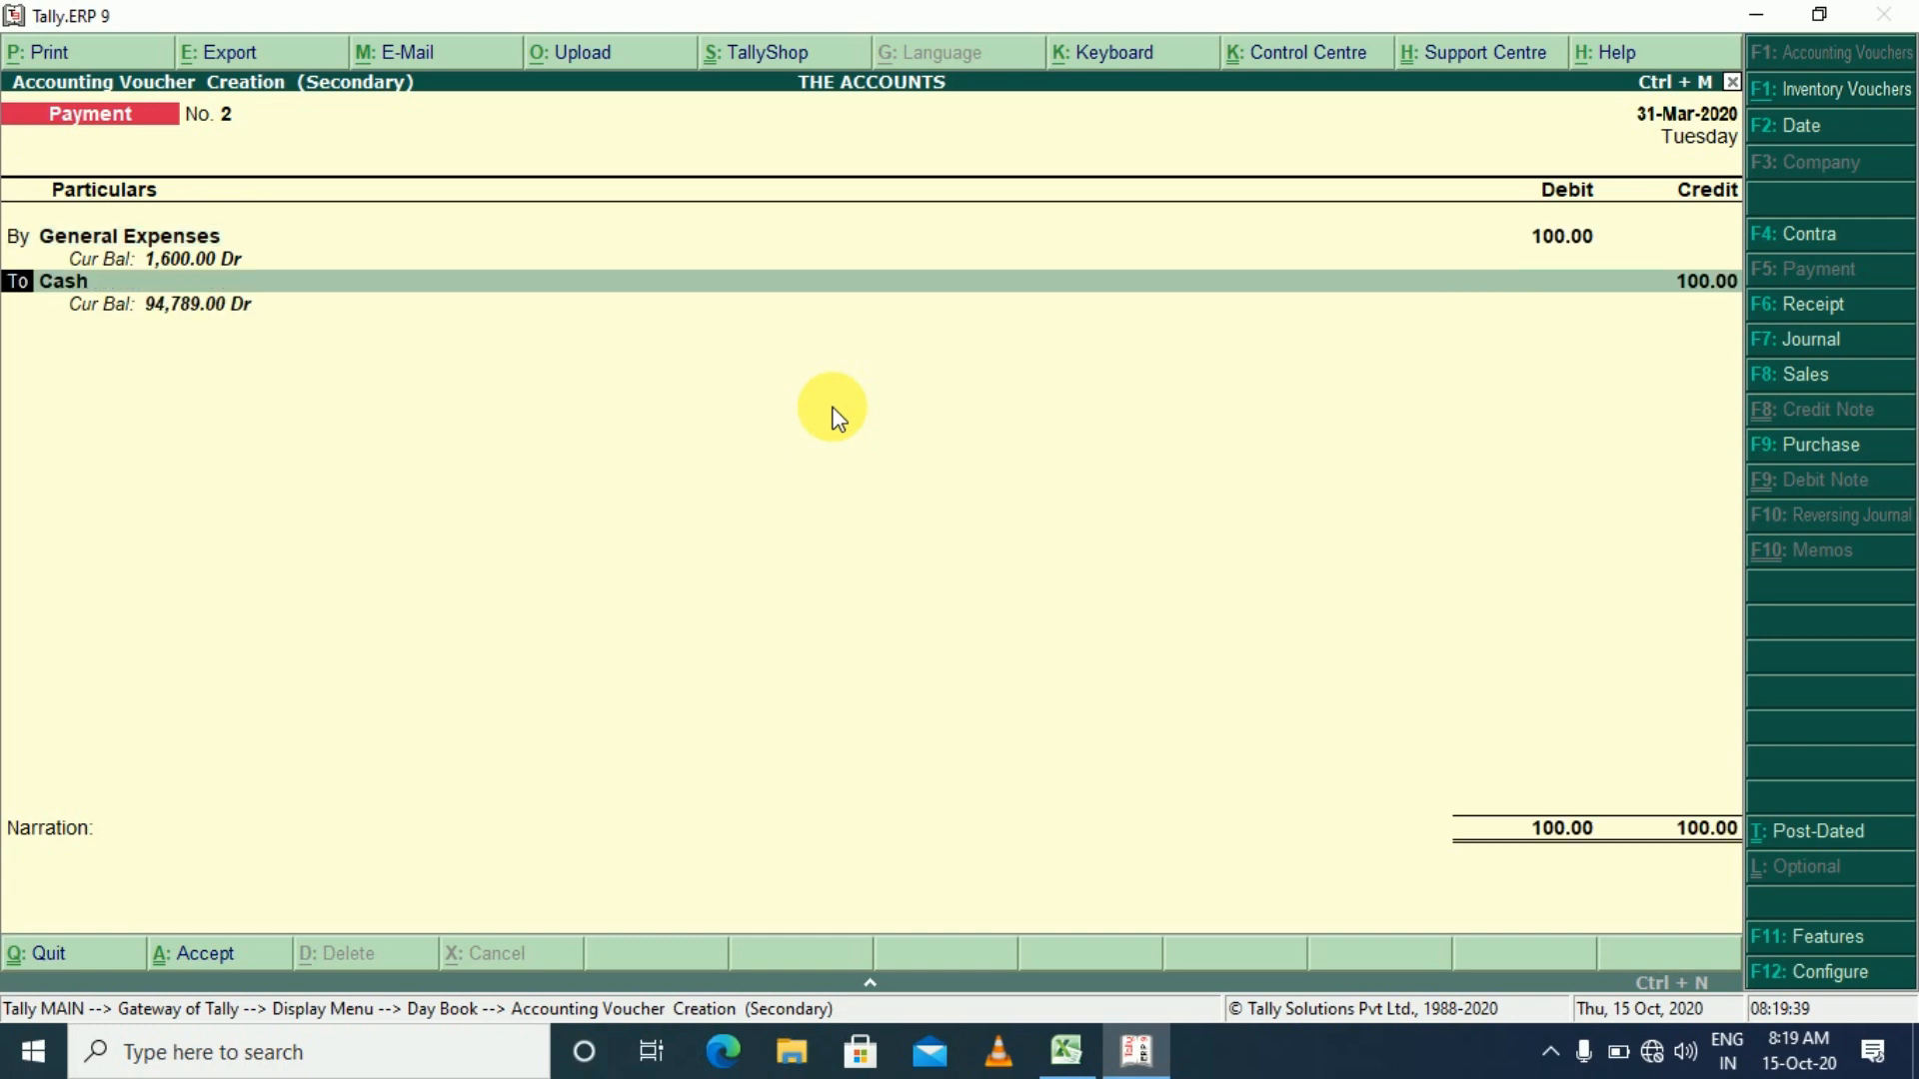
key(Return)
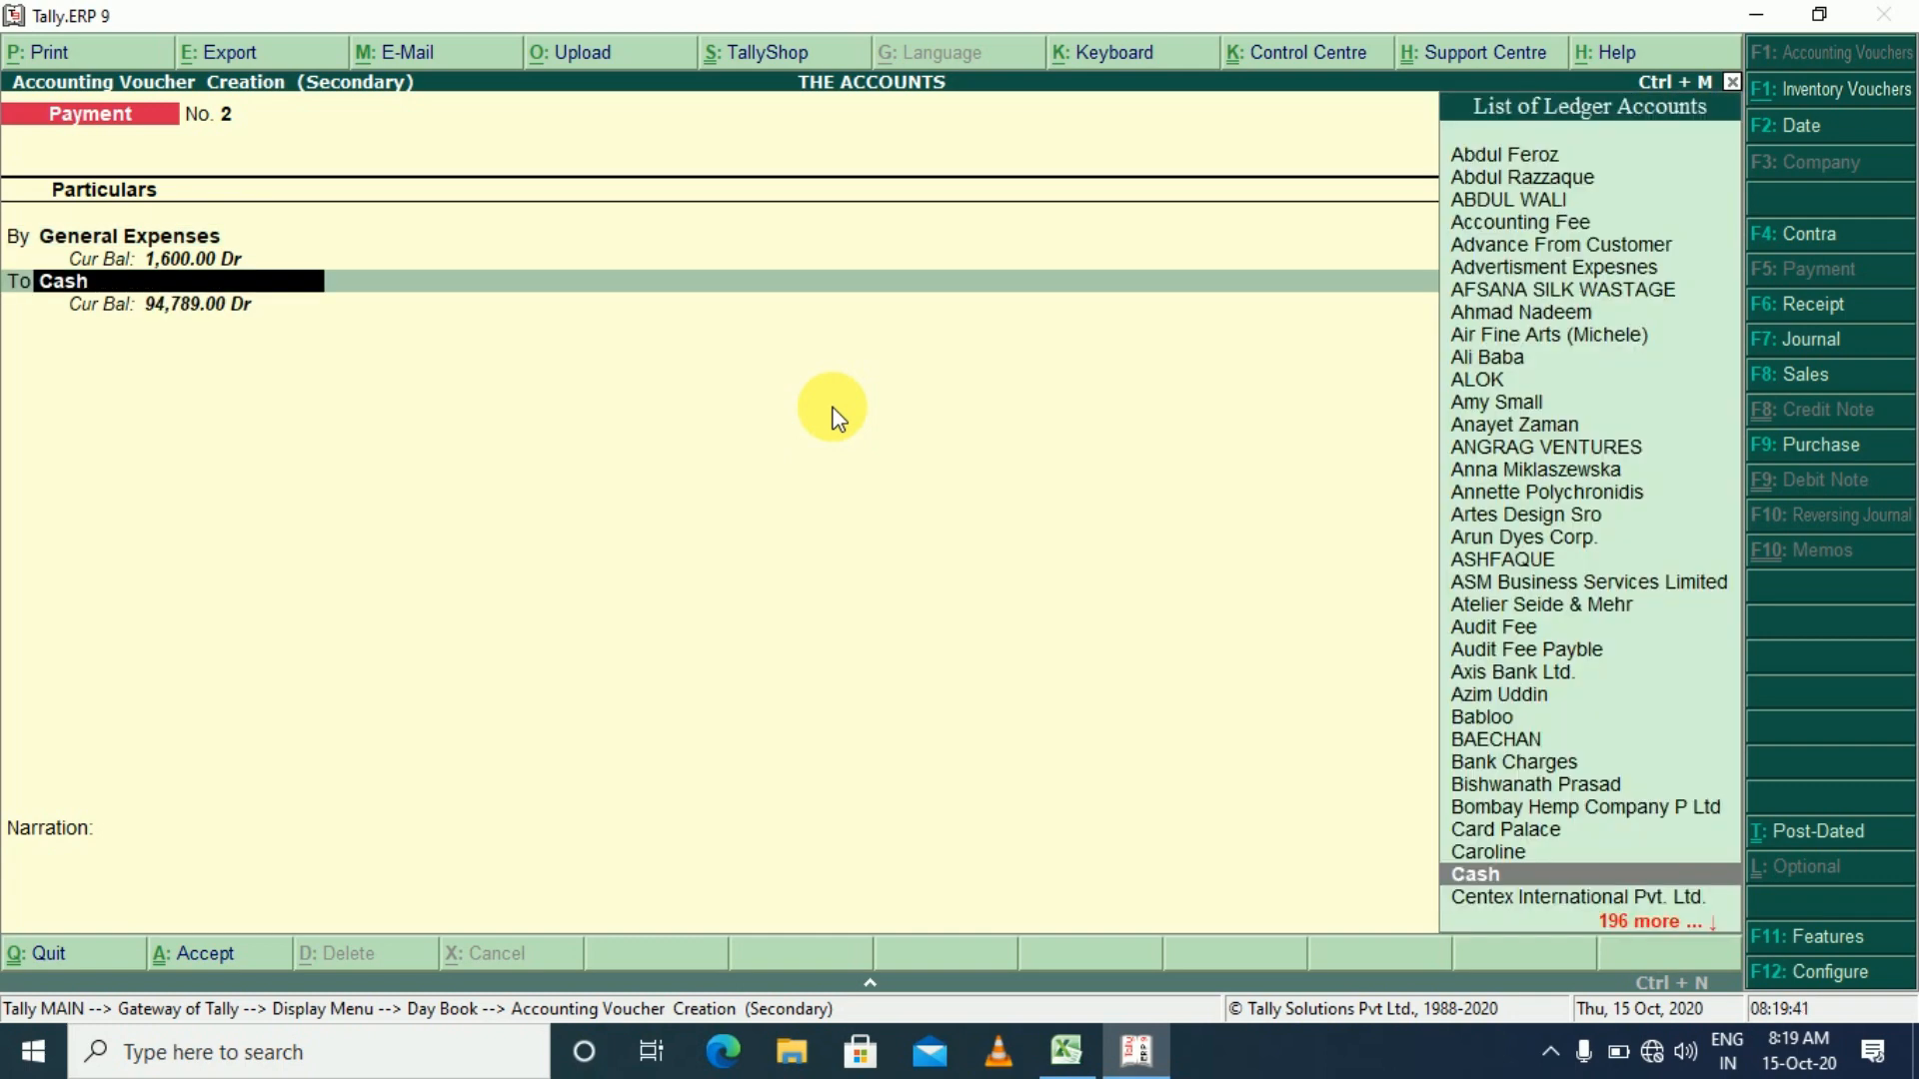
text(Axi)
key(Return)
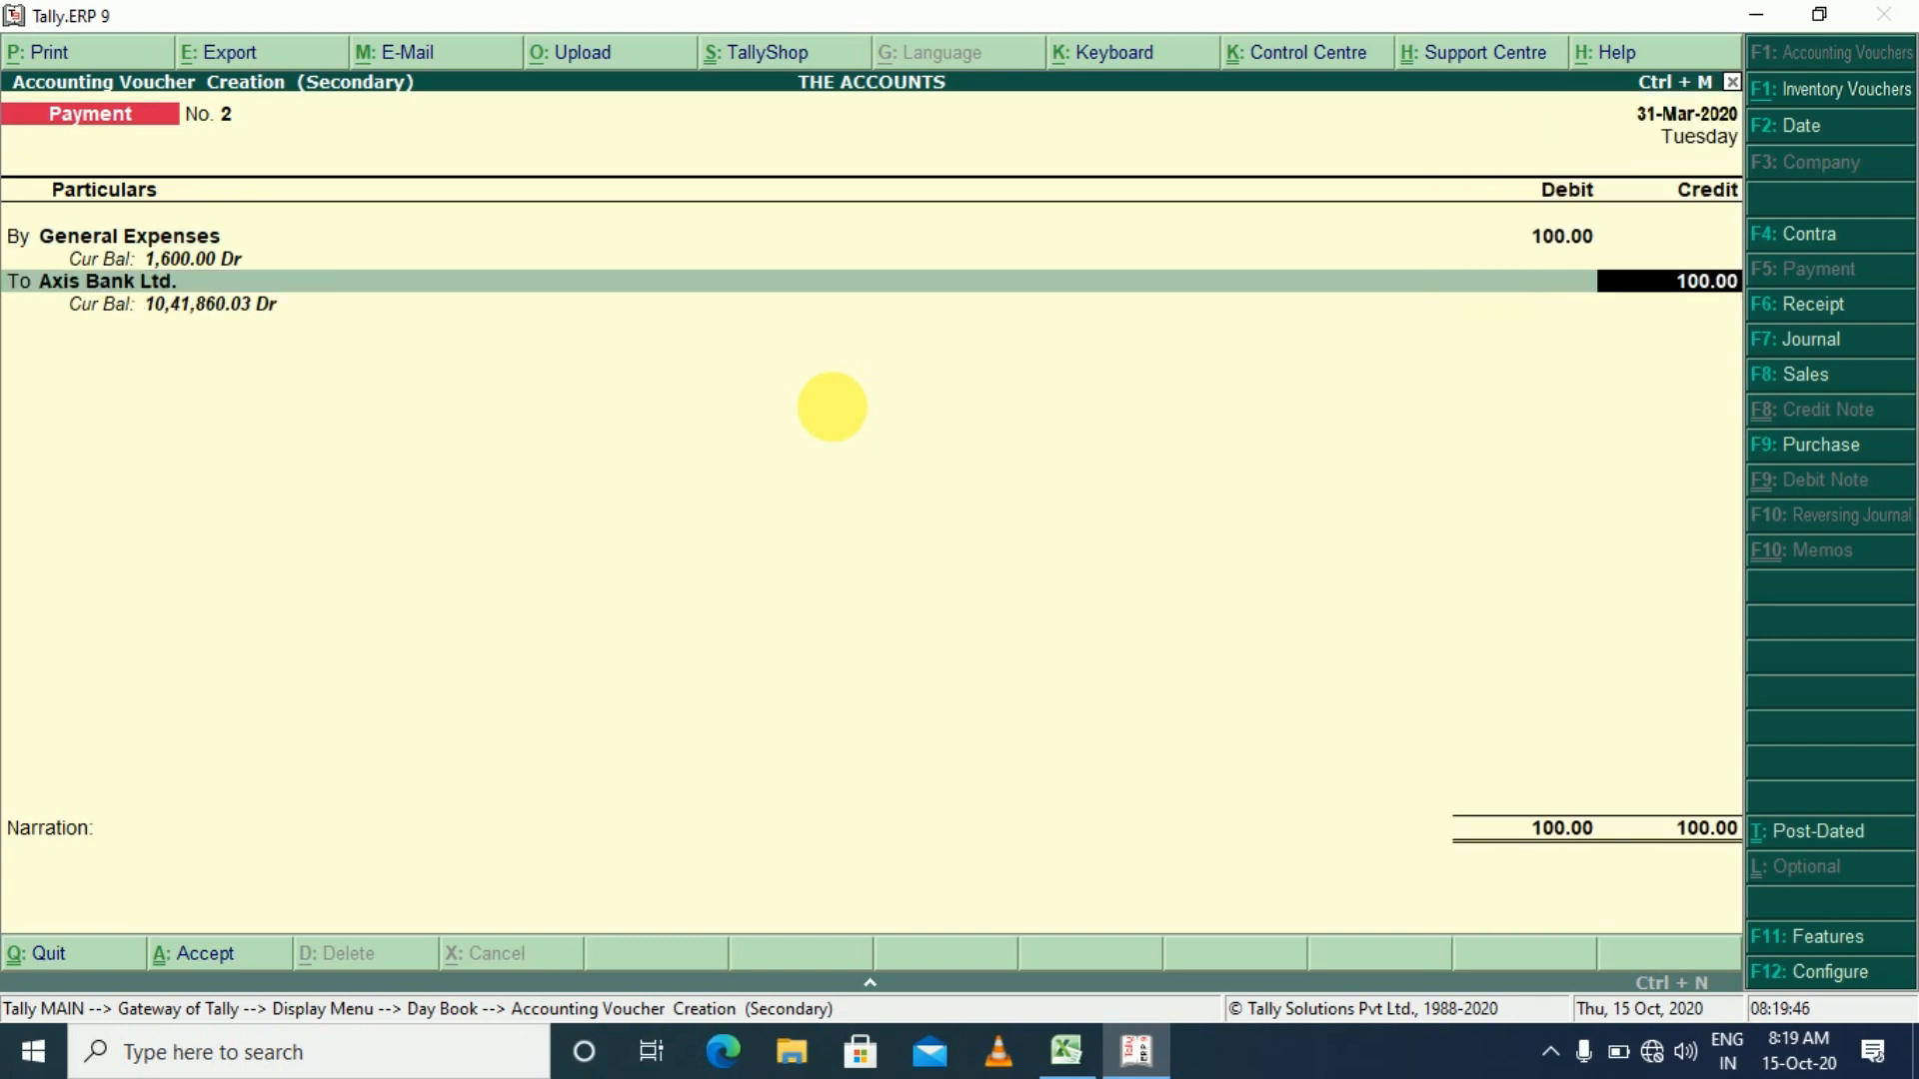
- Accept the credit amount, enter the narration "Ch No. 123456" and save the payment voucher
key(Return)
key(Return)
key(Return)
key(Return)
key(Return)
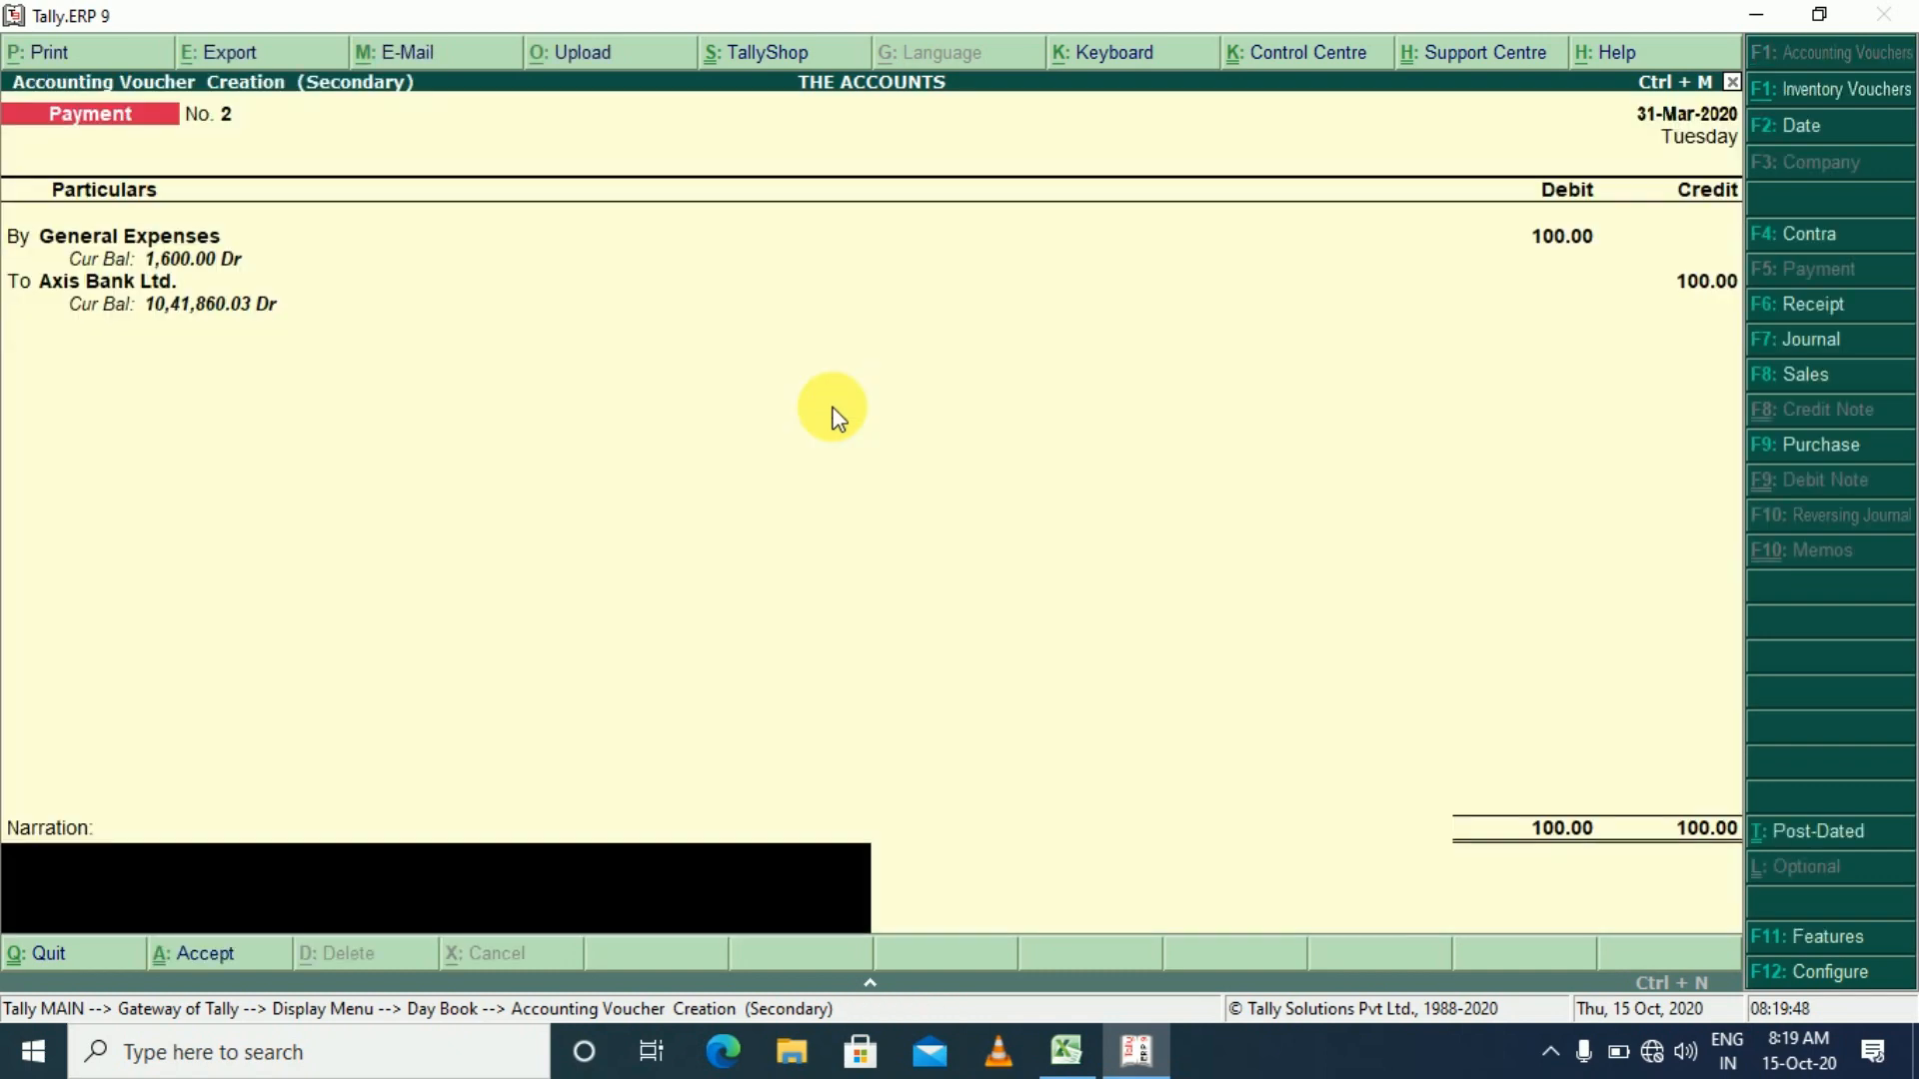
text(Ch No. 123456)
key(Return)
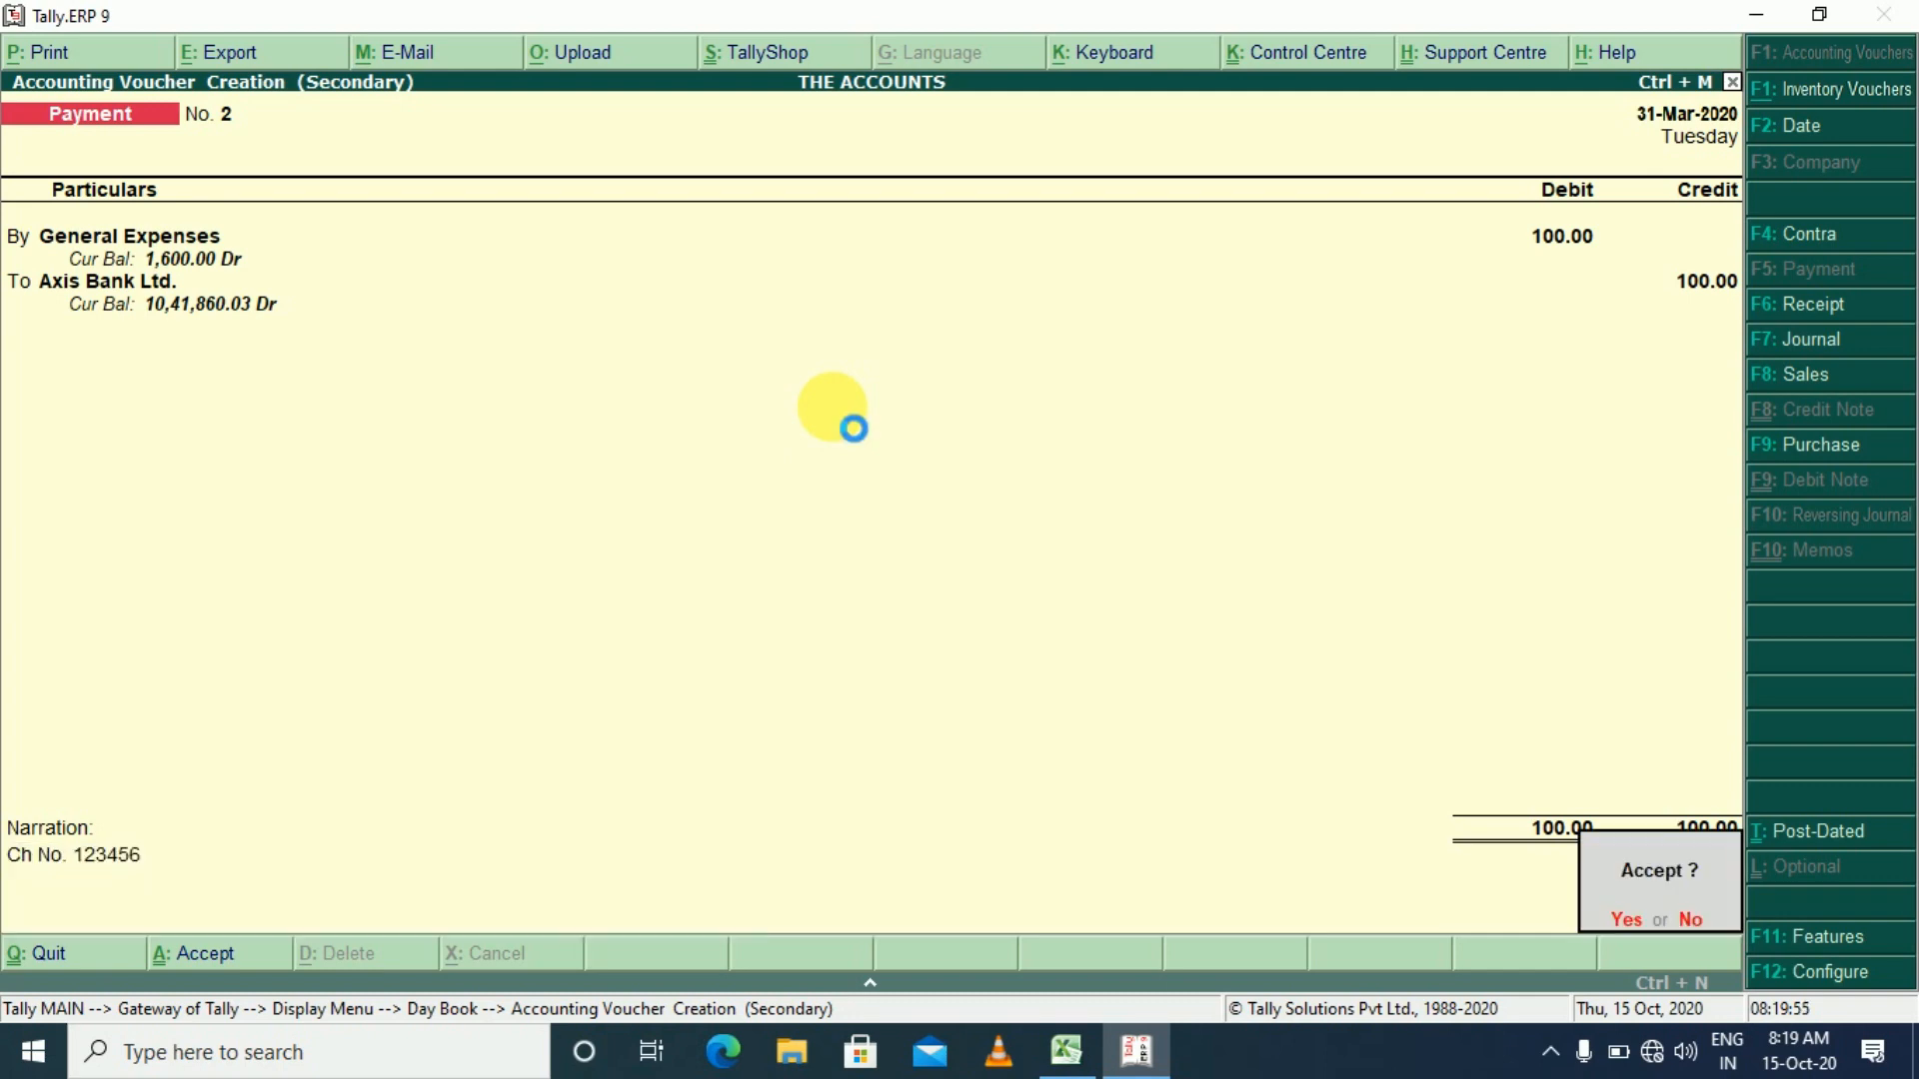
key(Return)
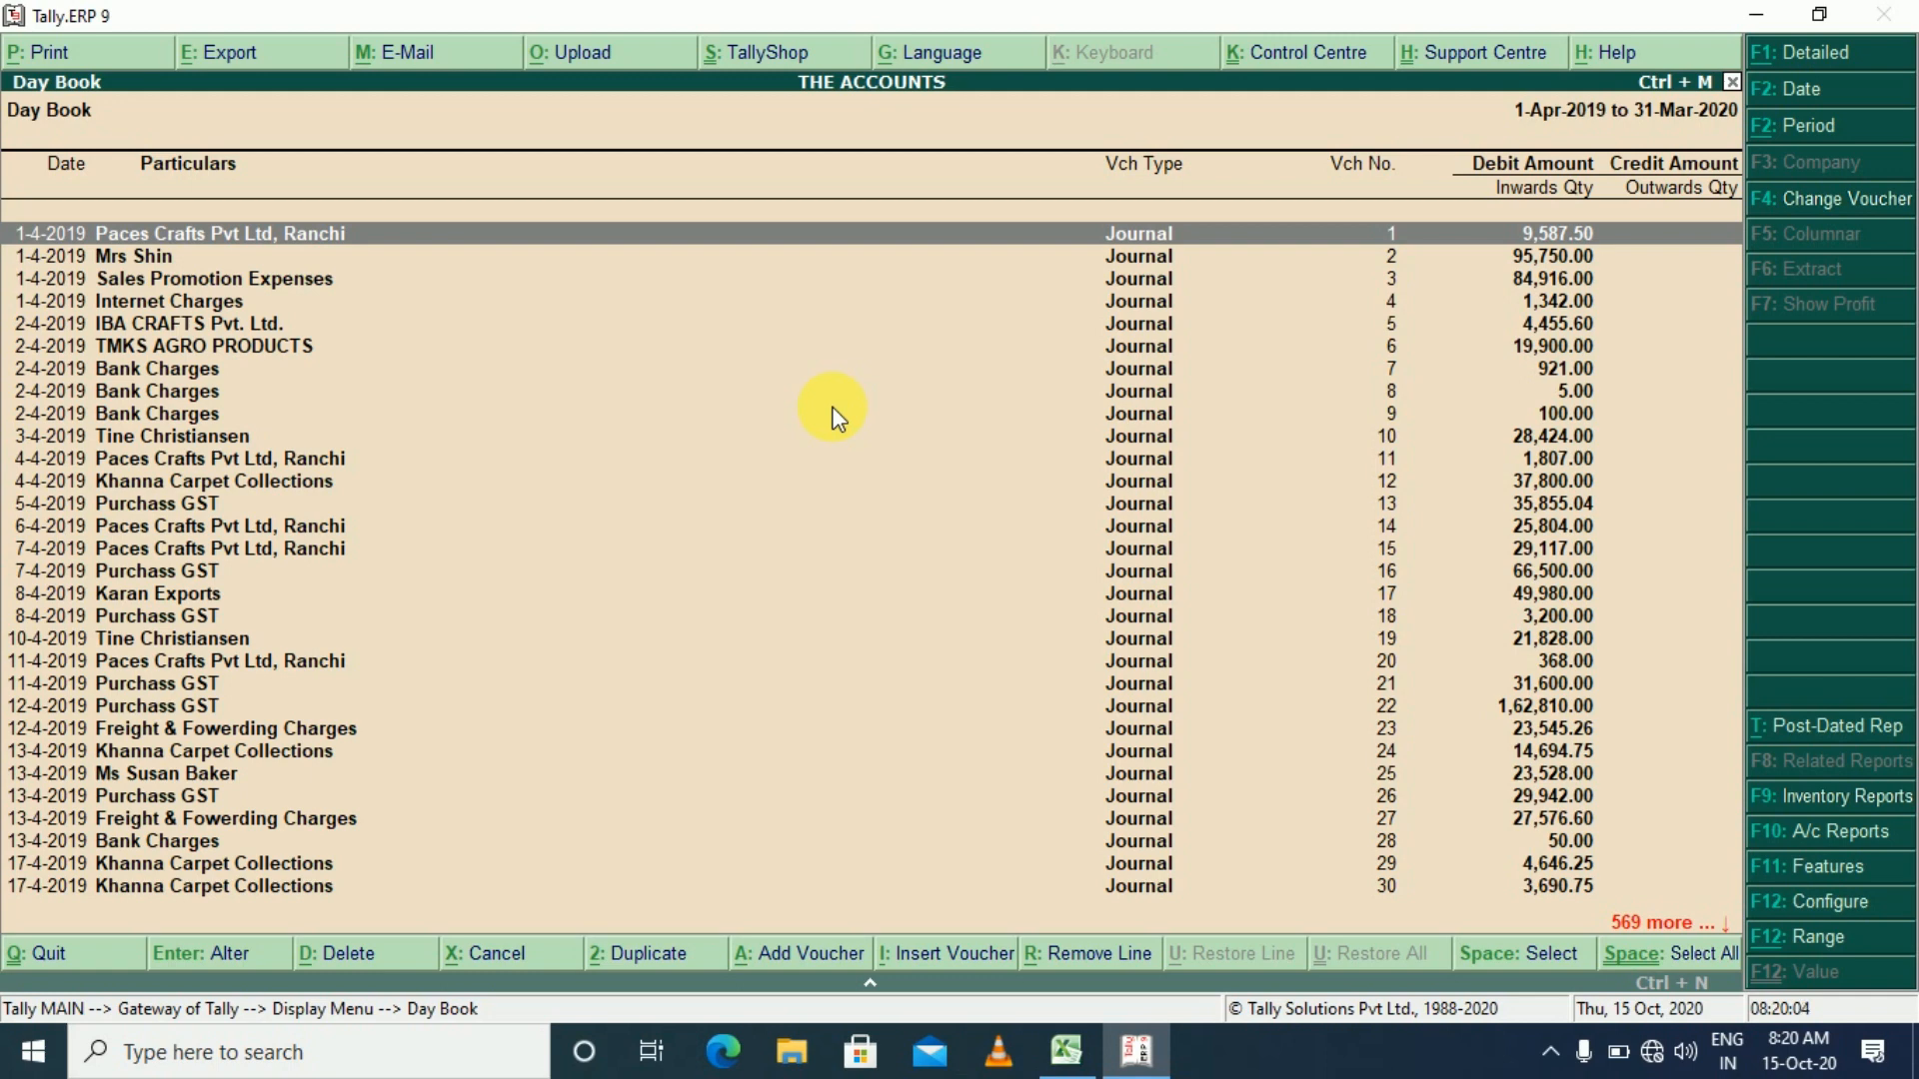
- Filter the Day Book for vouchers whose narration contains 123456
key(alt+F12)
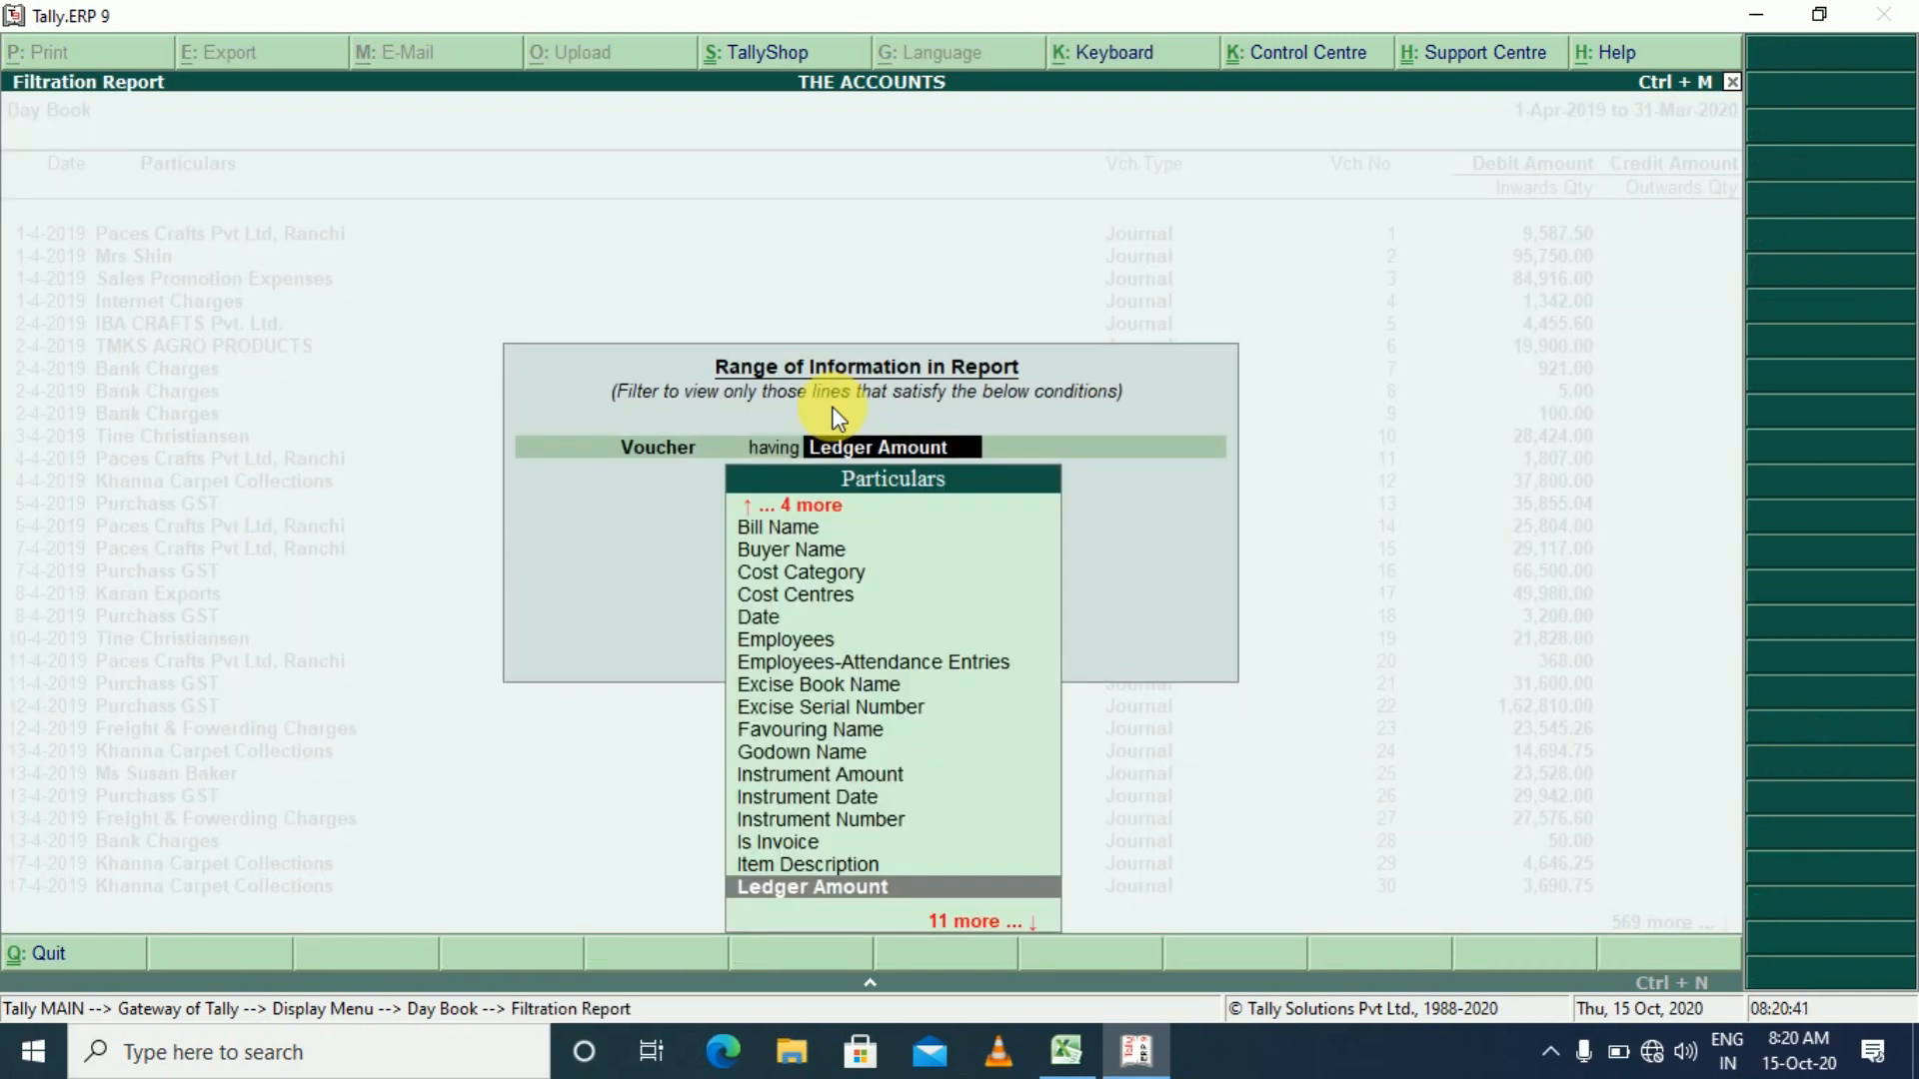
text(n)
key(Return)
key(Down)
key(Down)
key(Down)
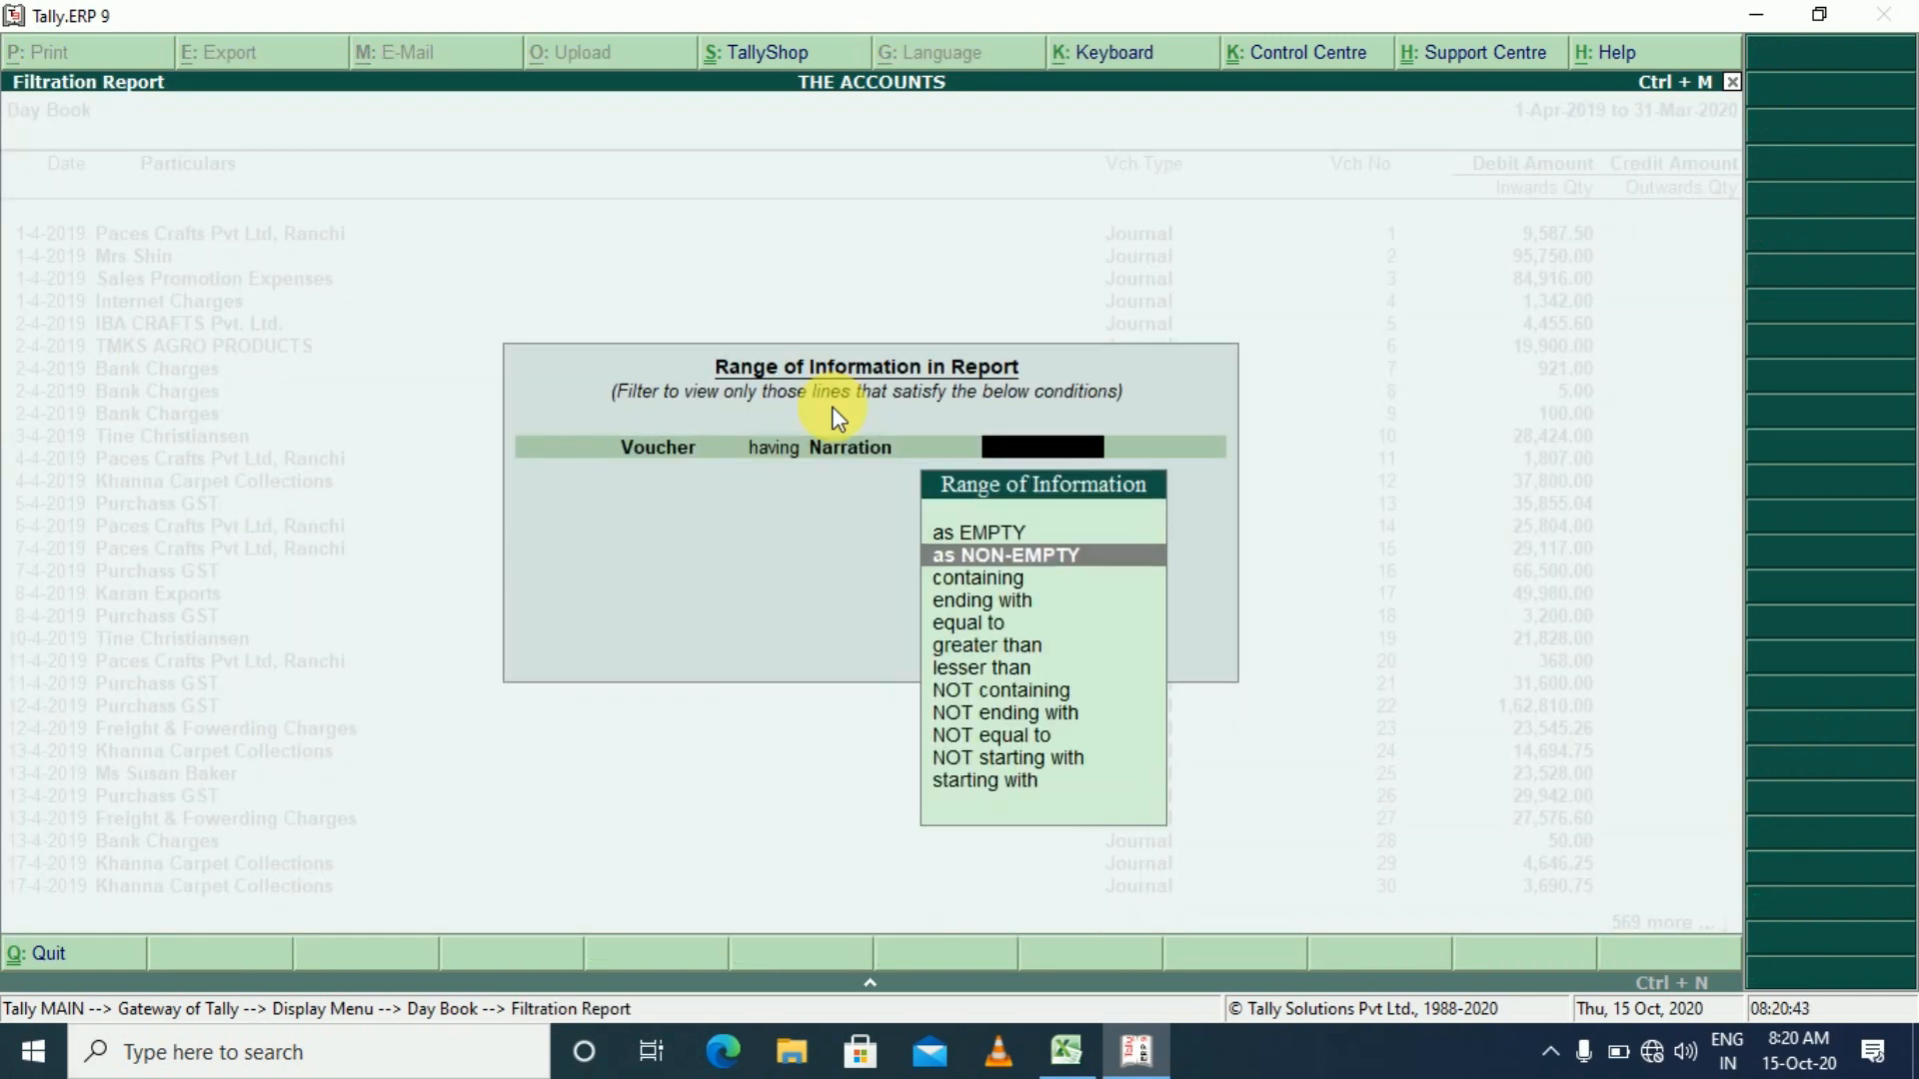
key(Down)
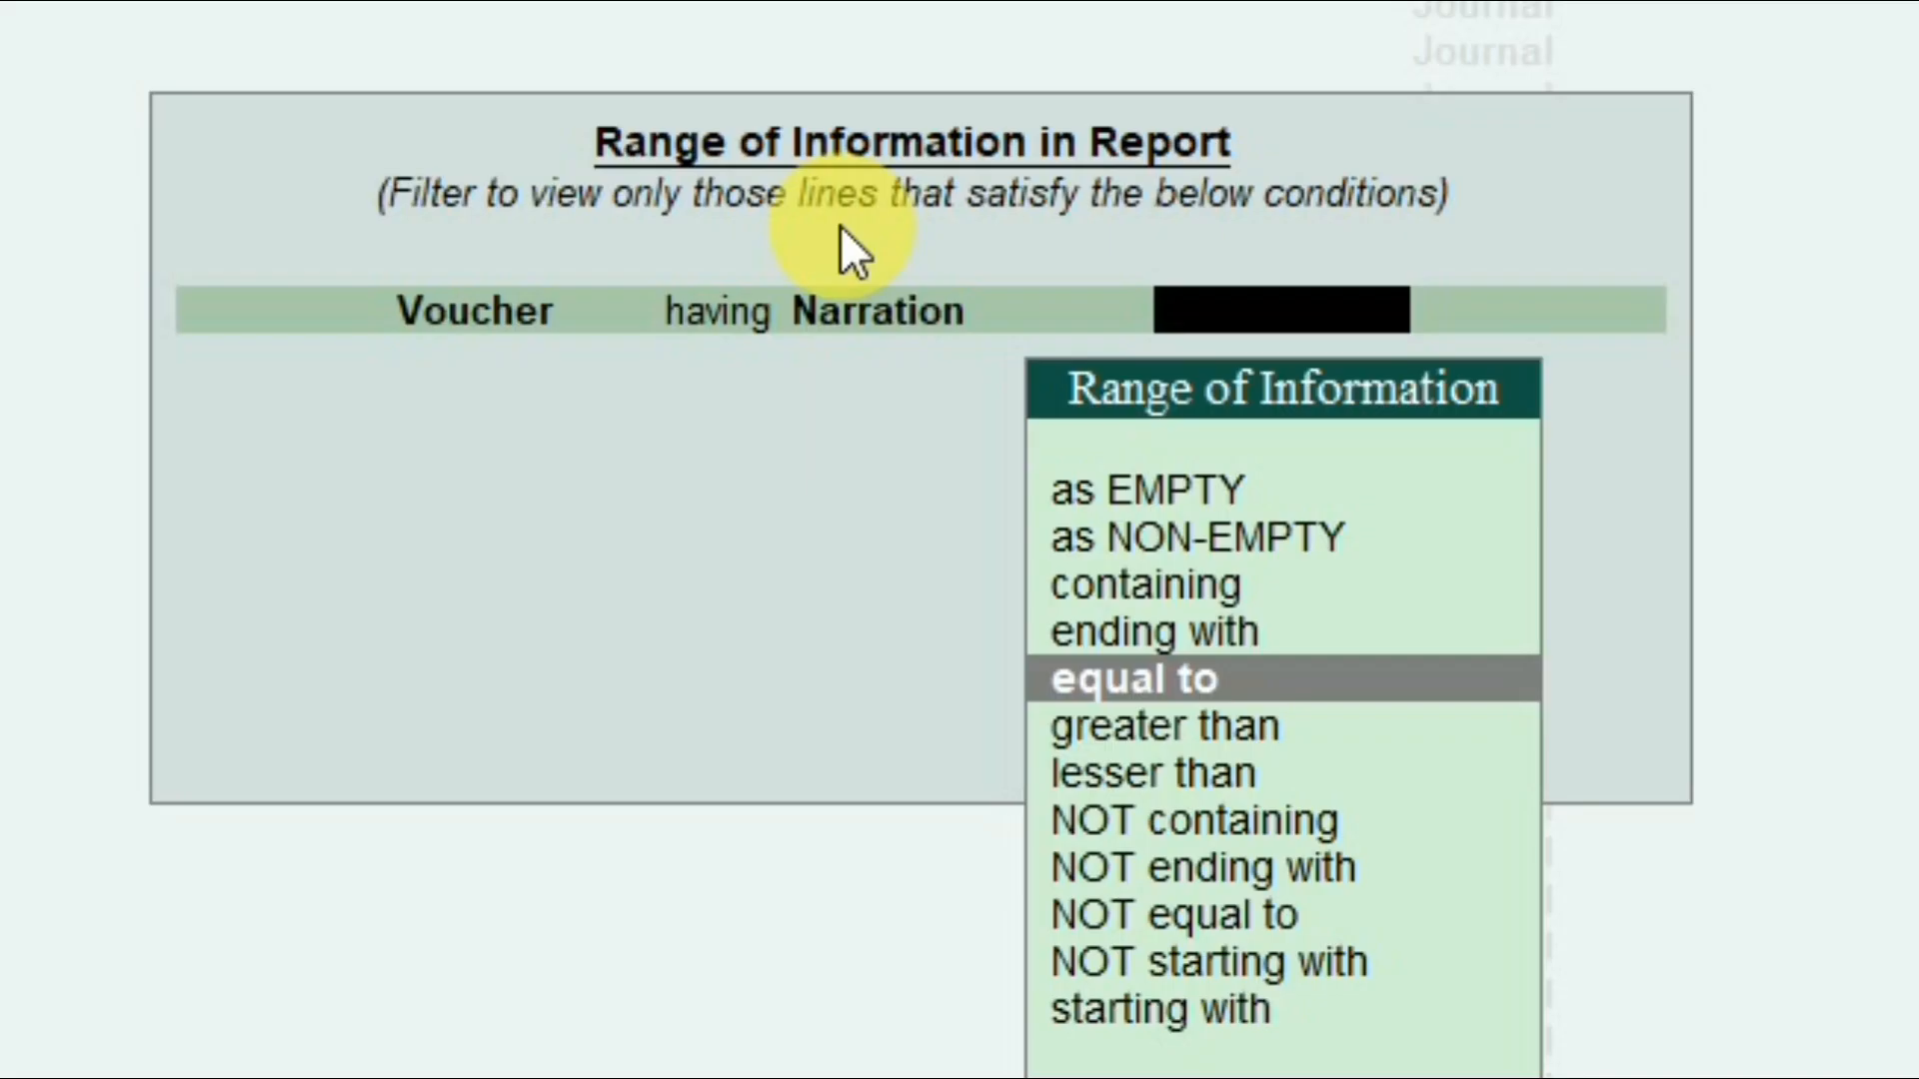
key(Up)
key(Up)
key(Return)
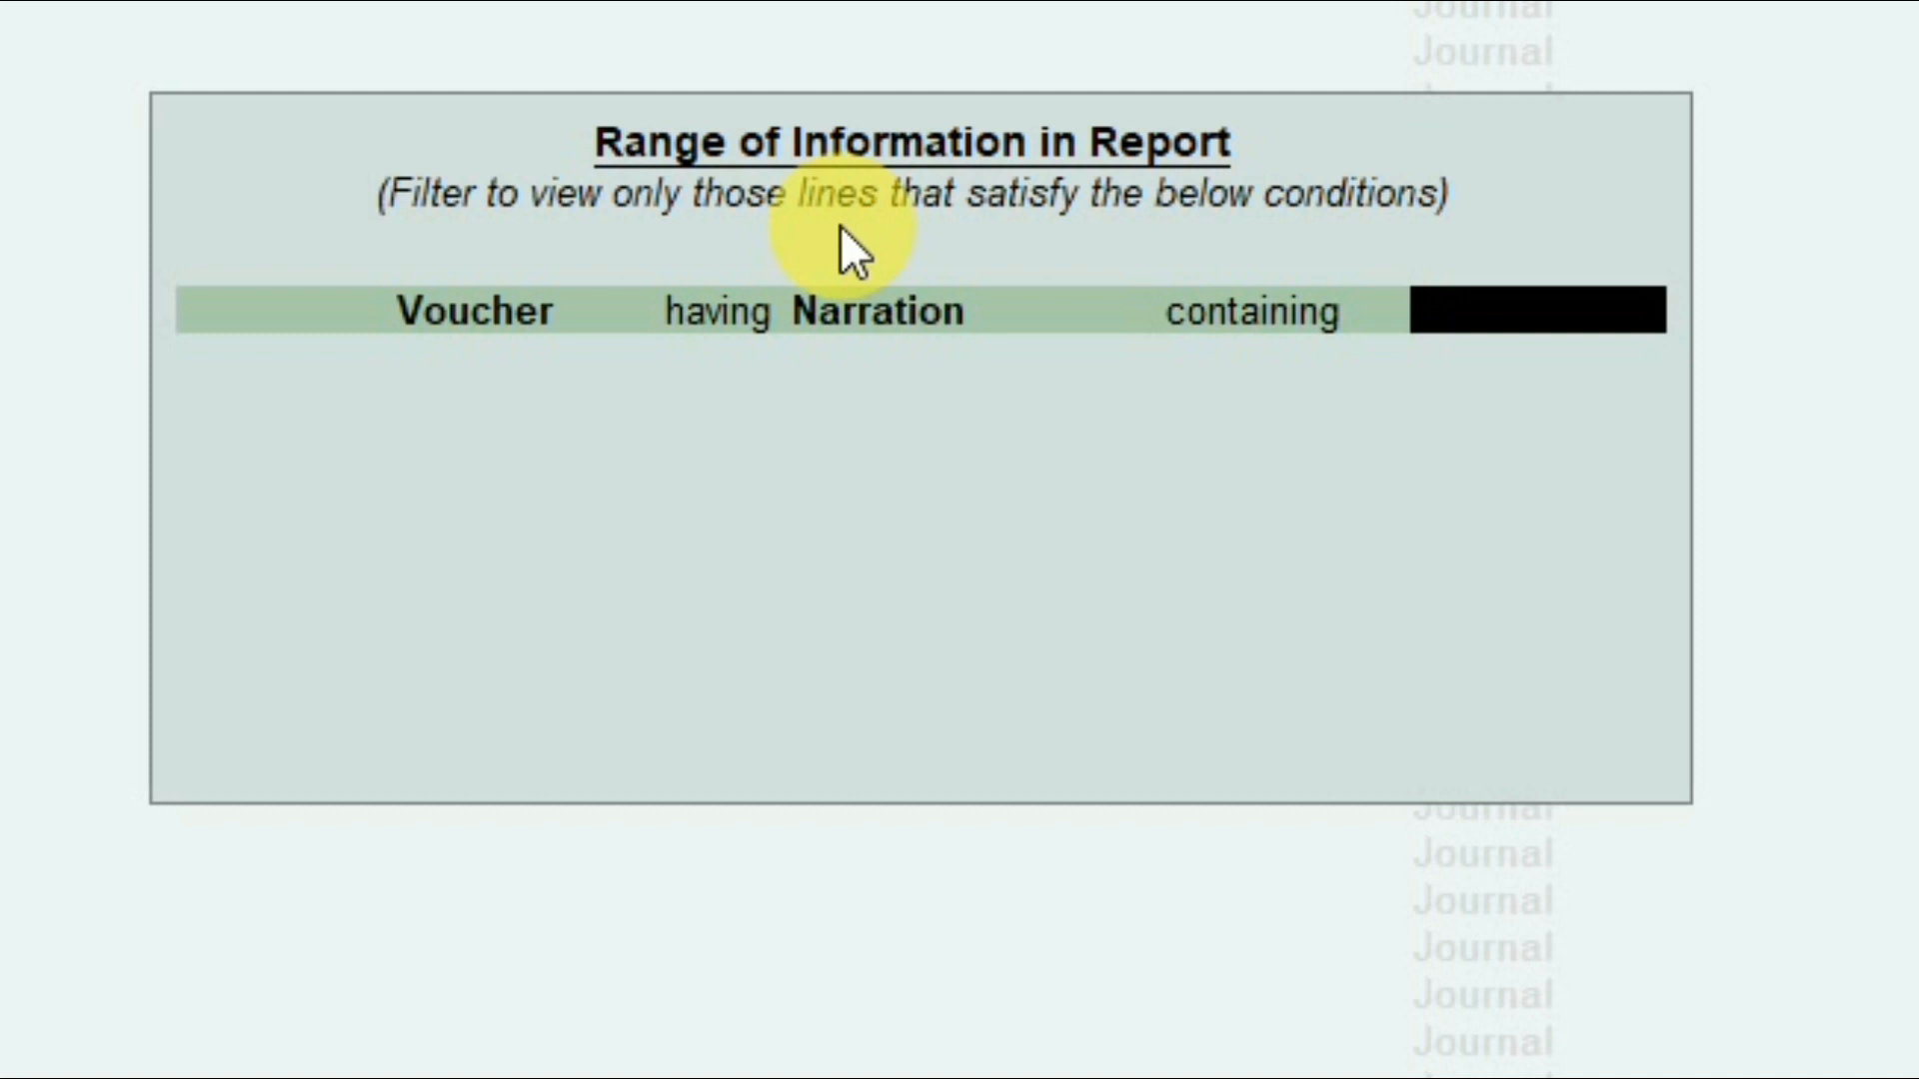
text(12345)
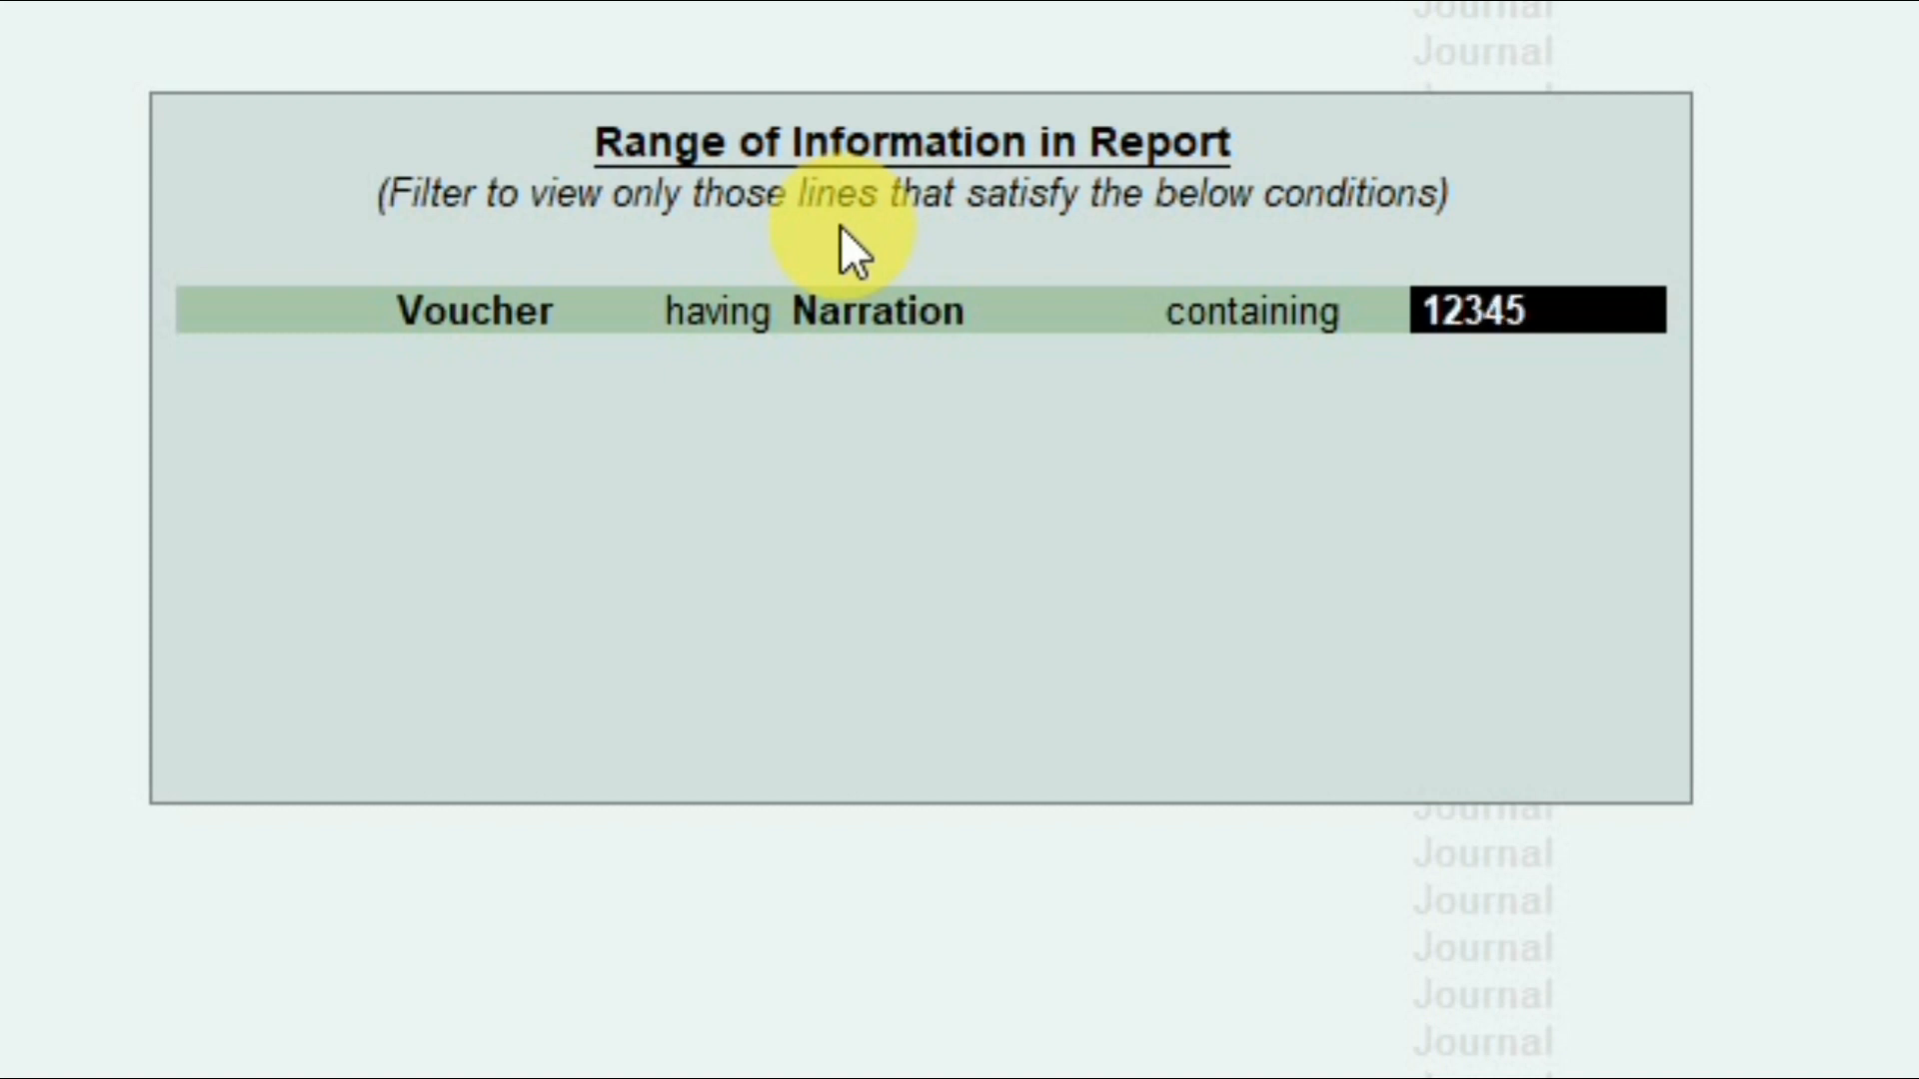
text(6)
key(Return)
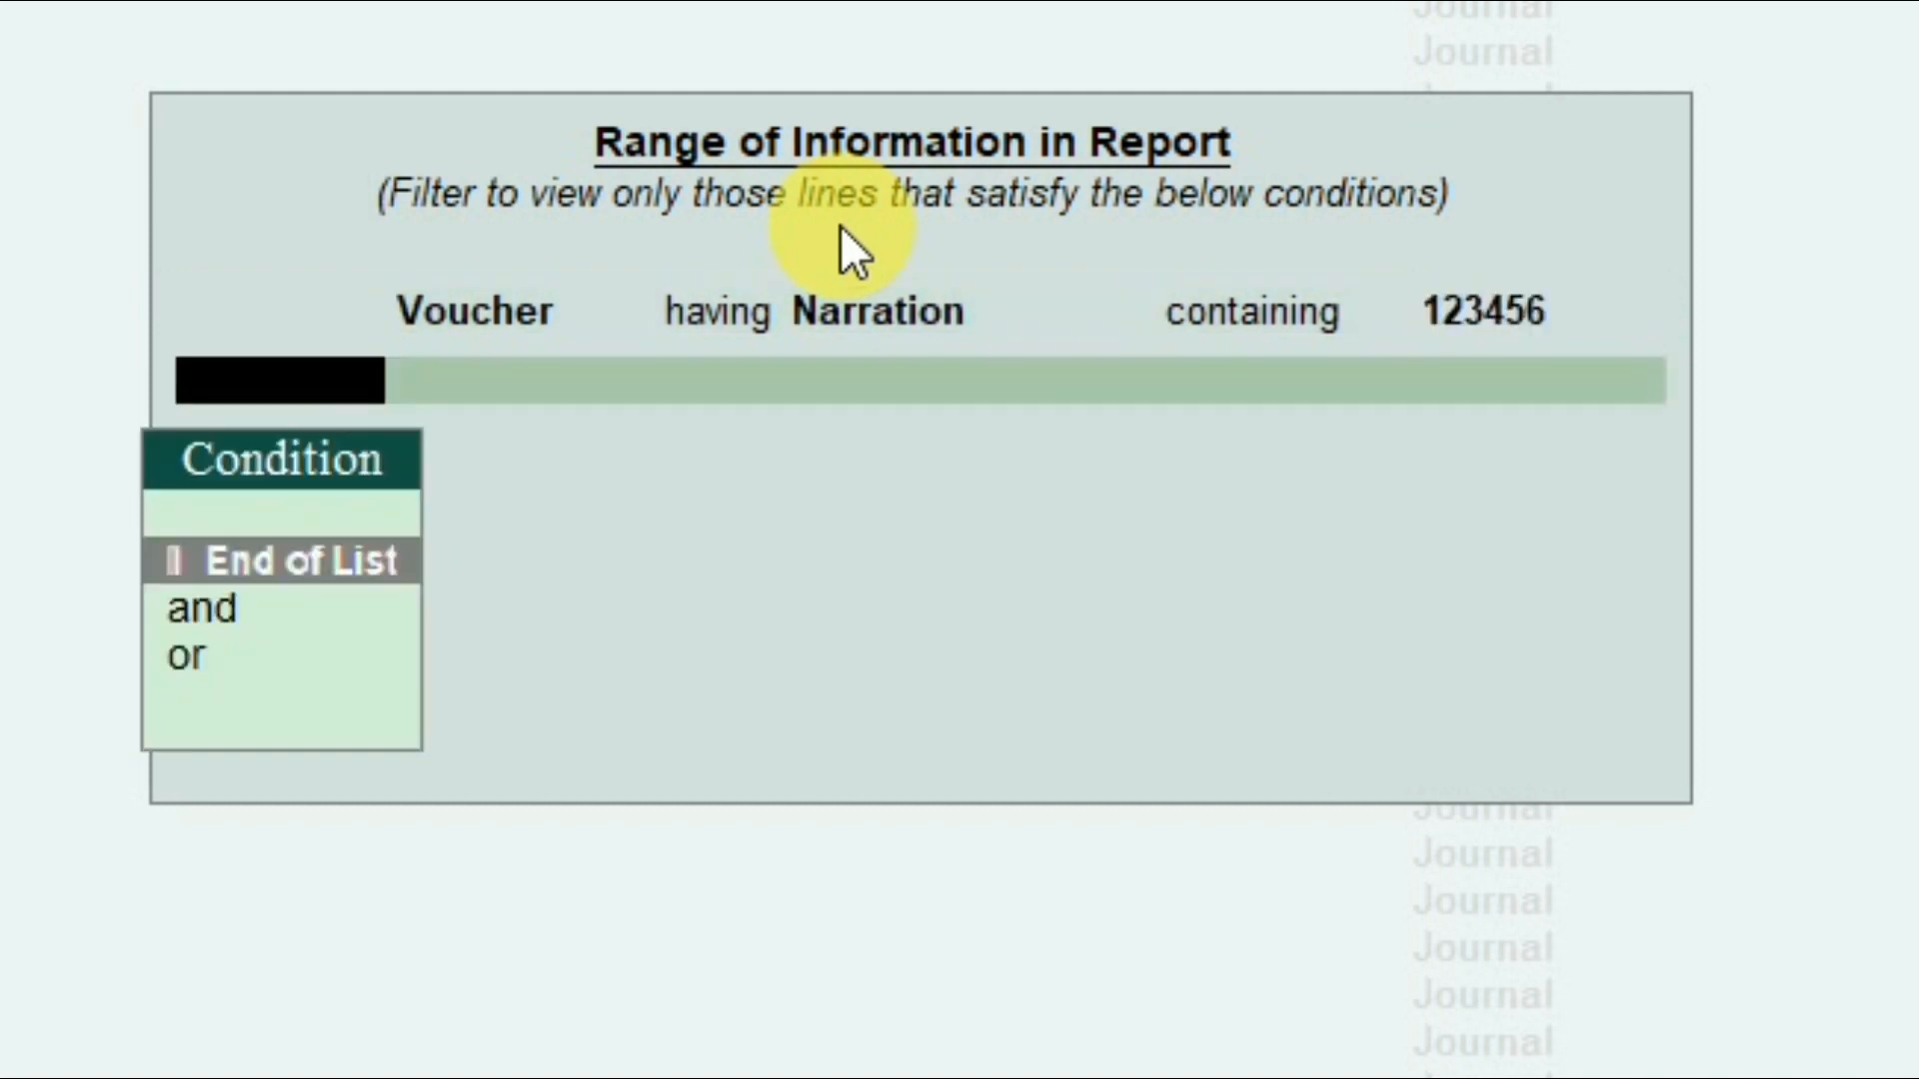
key(Return)
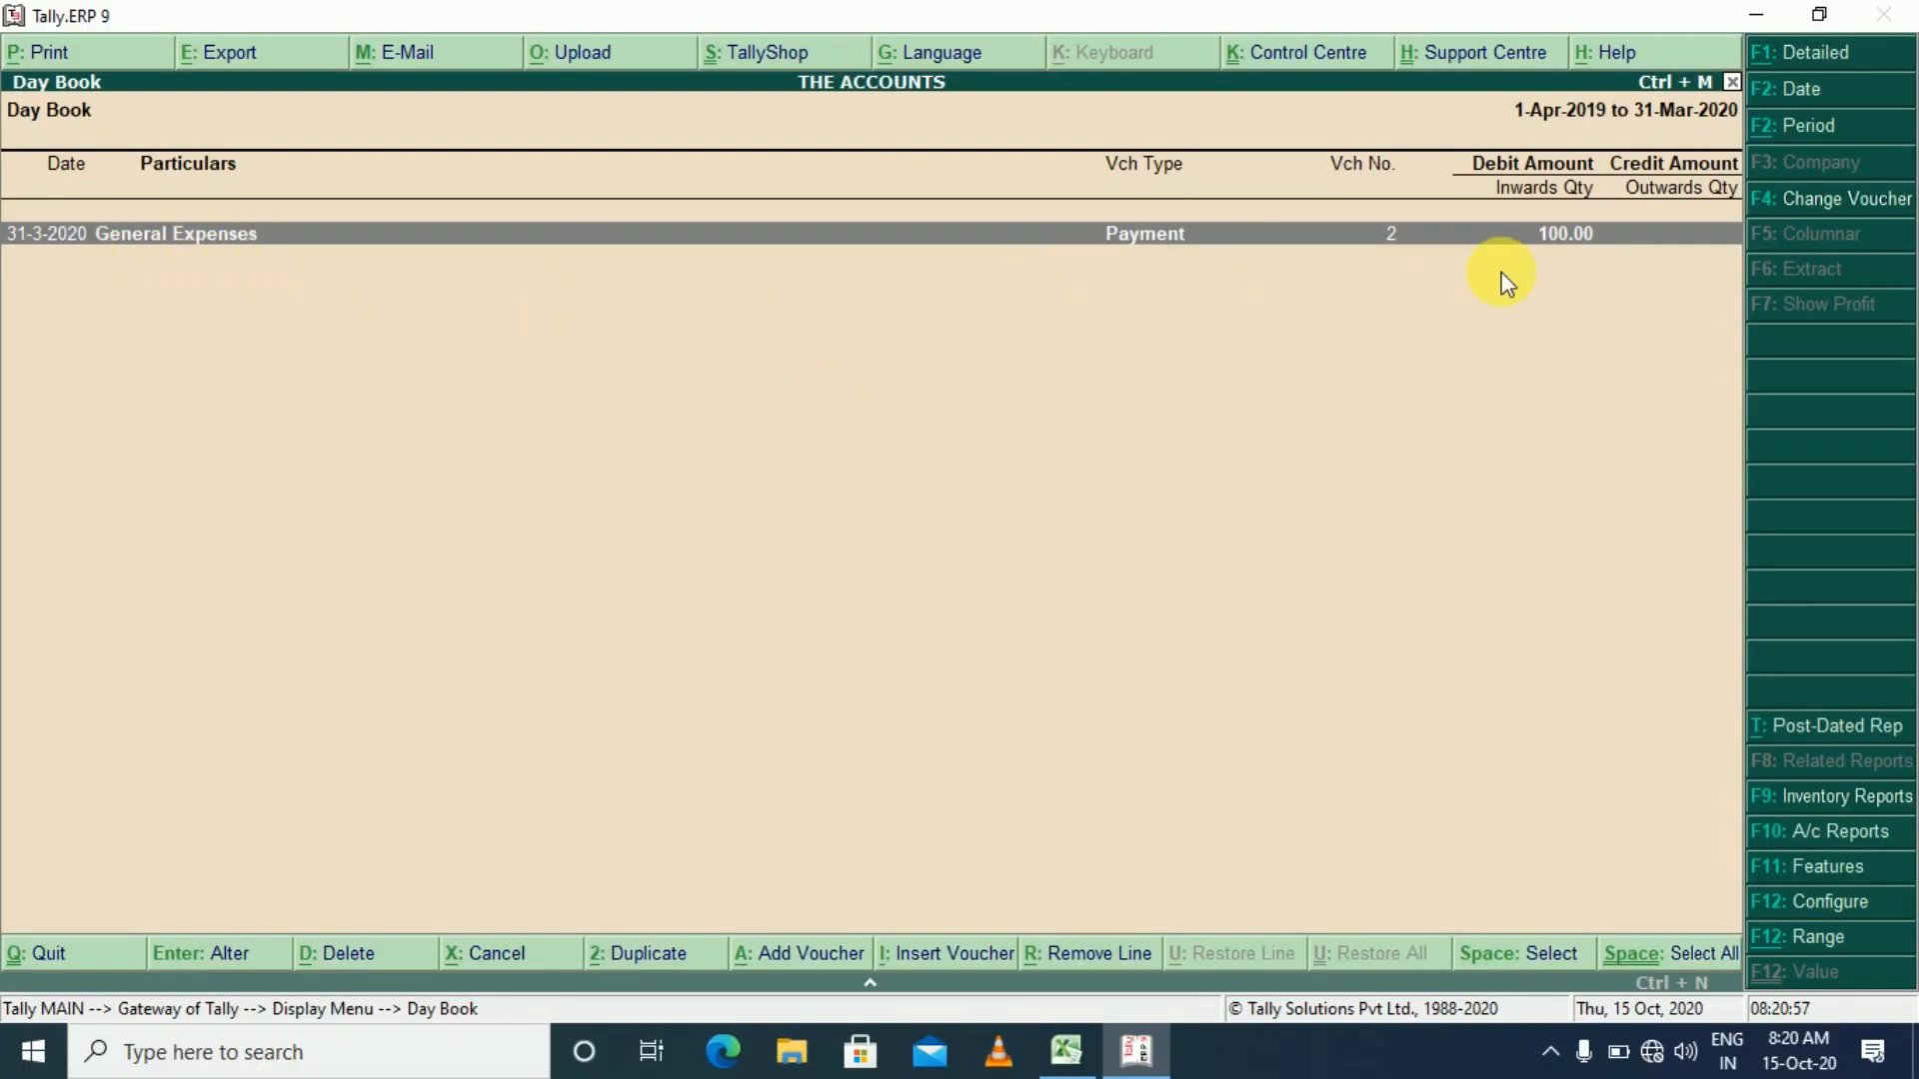
- Review the ledgers, amount and narration of the filtered 100.00 payment voucher and quit it without changes
key(Return)
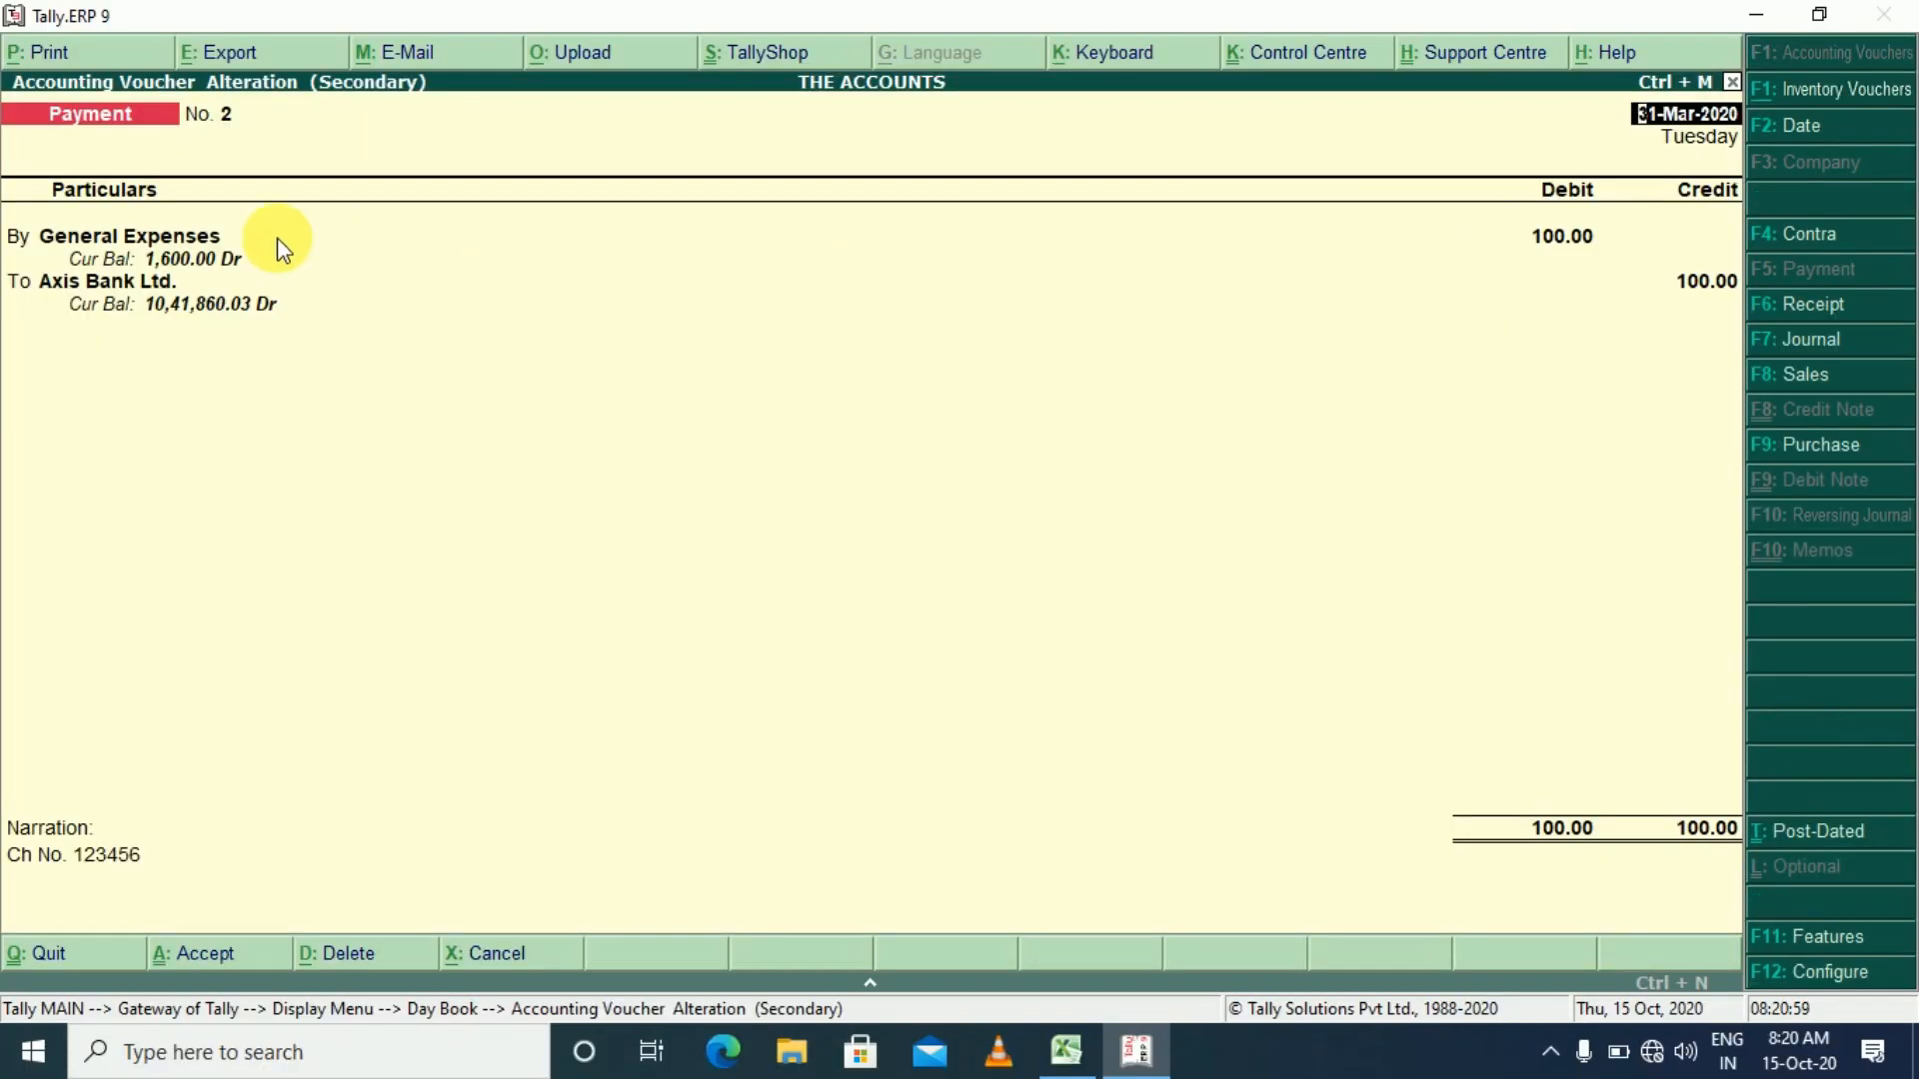
click(1555, 247)
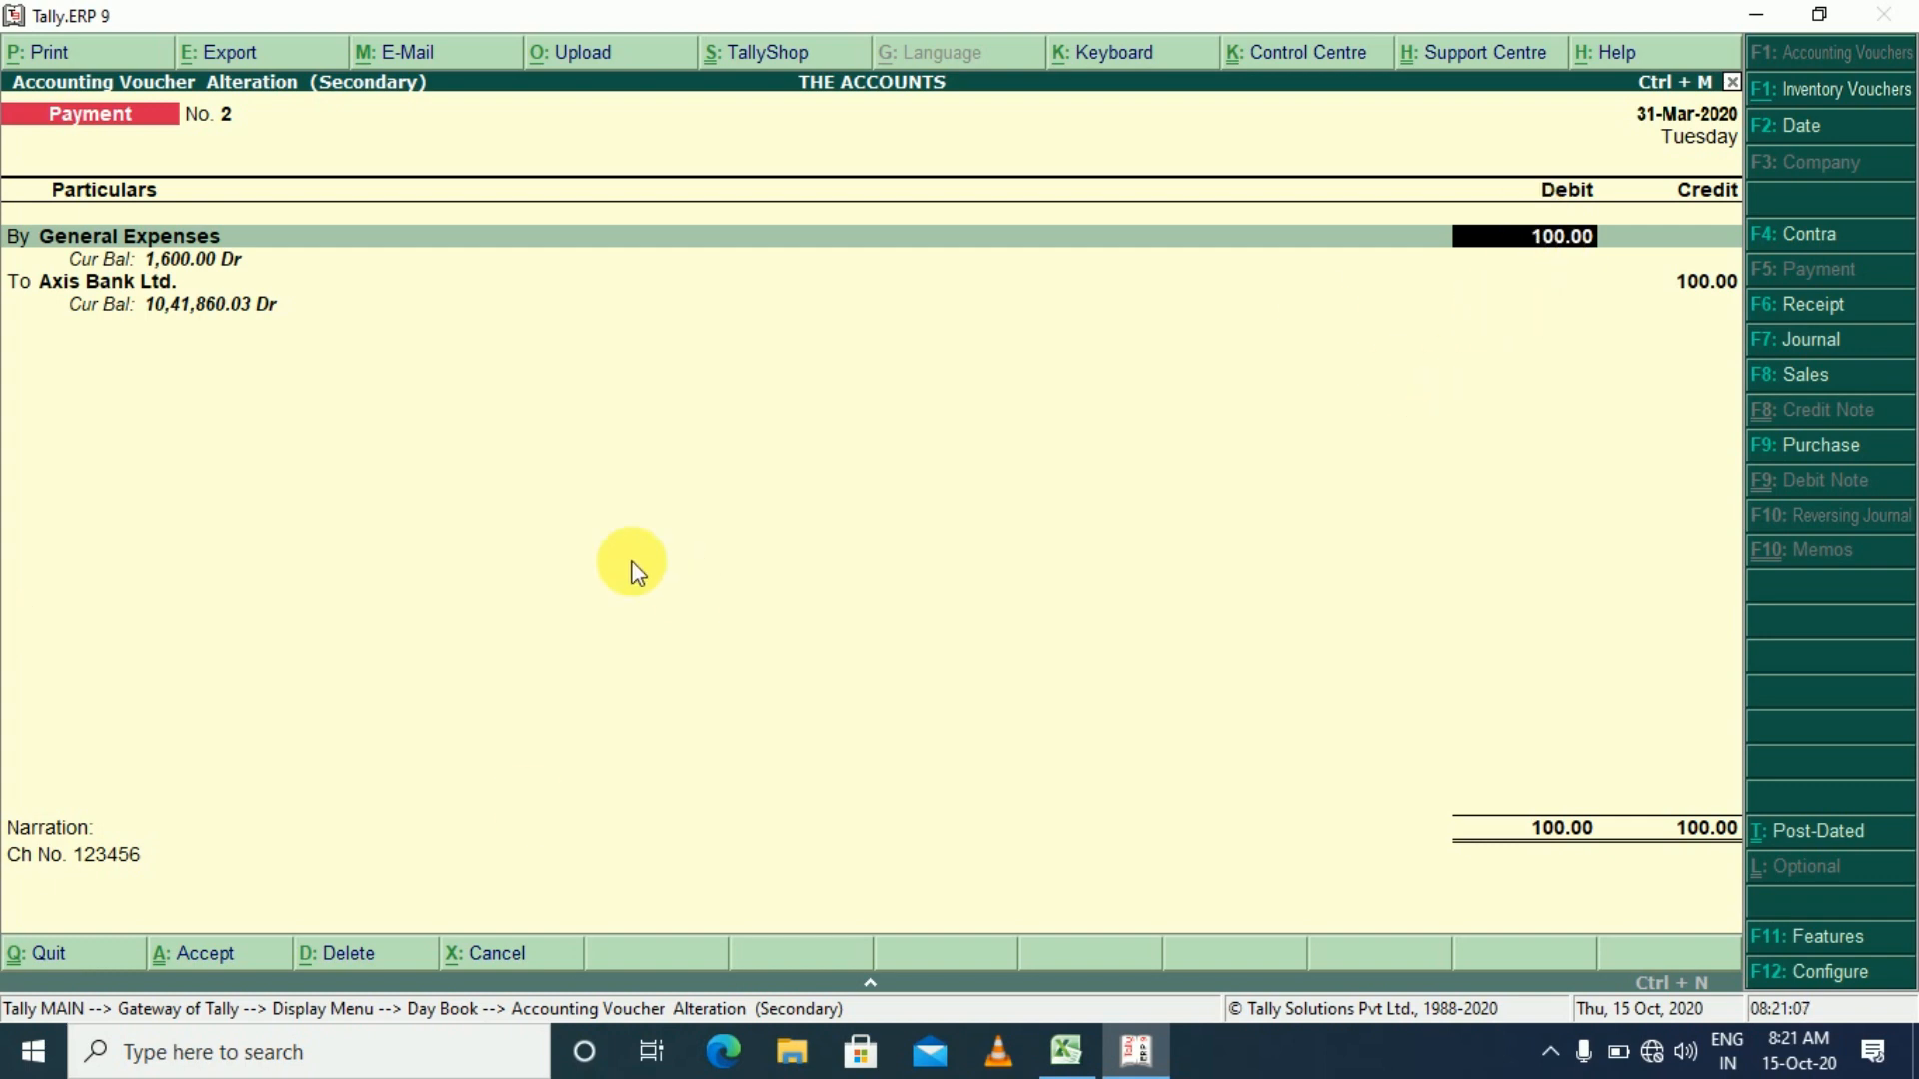
key(Escape)
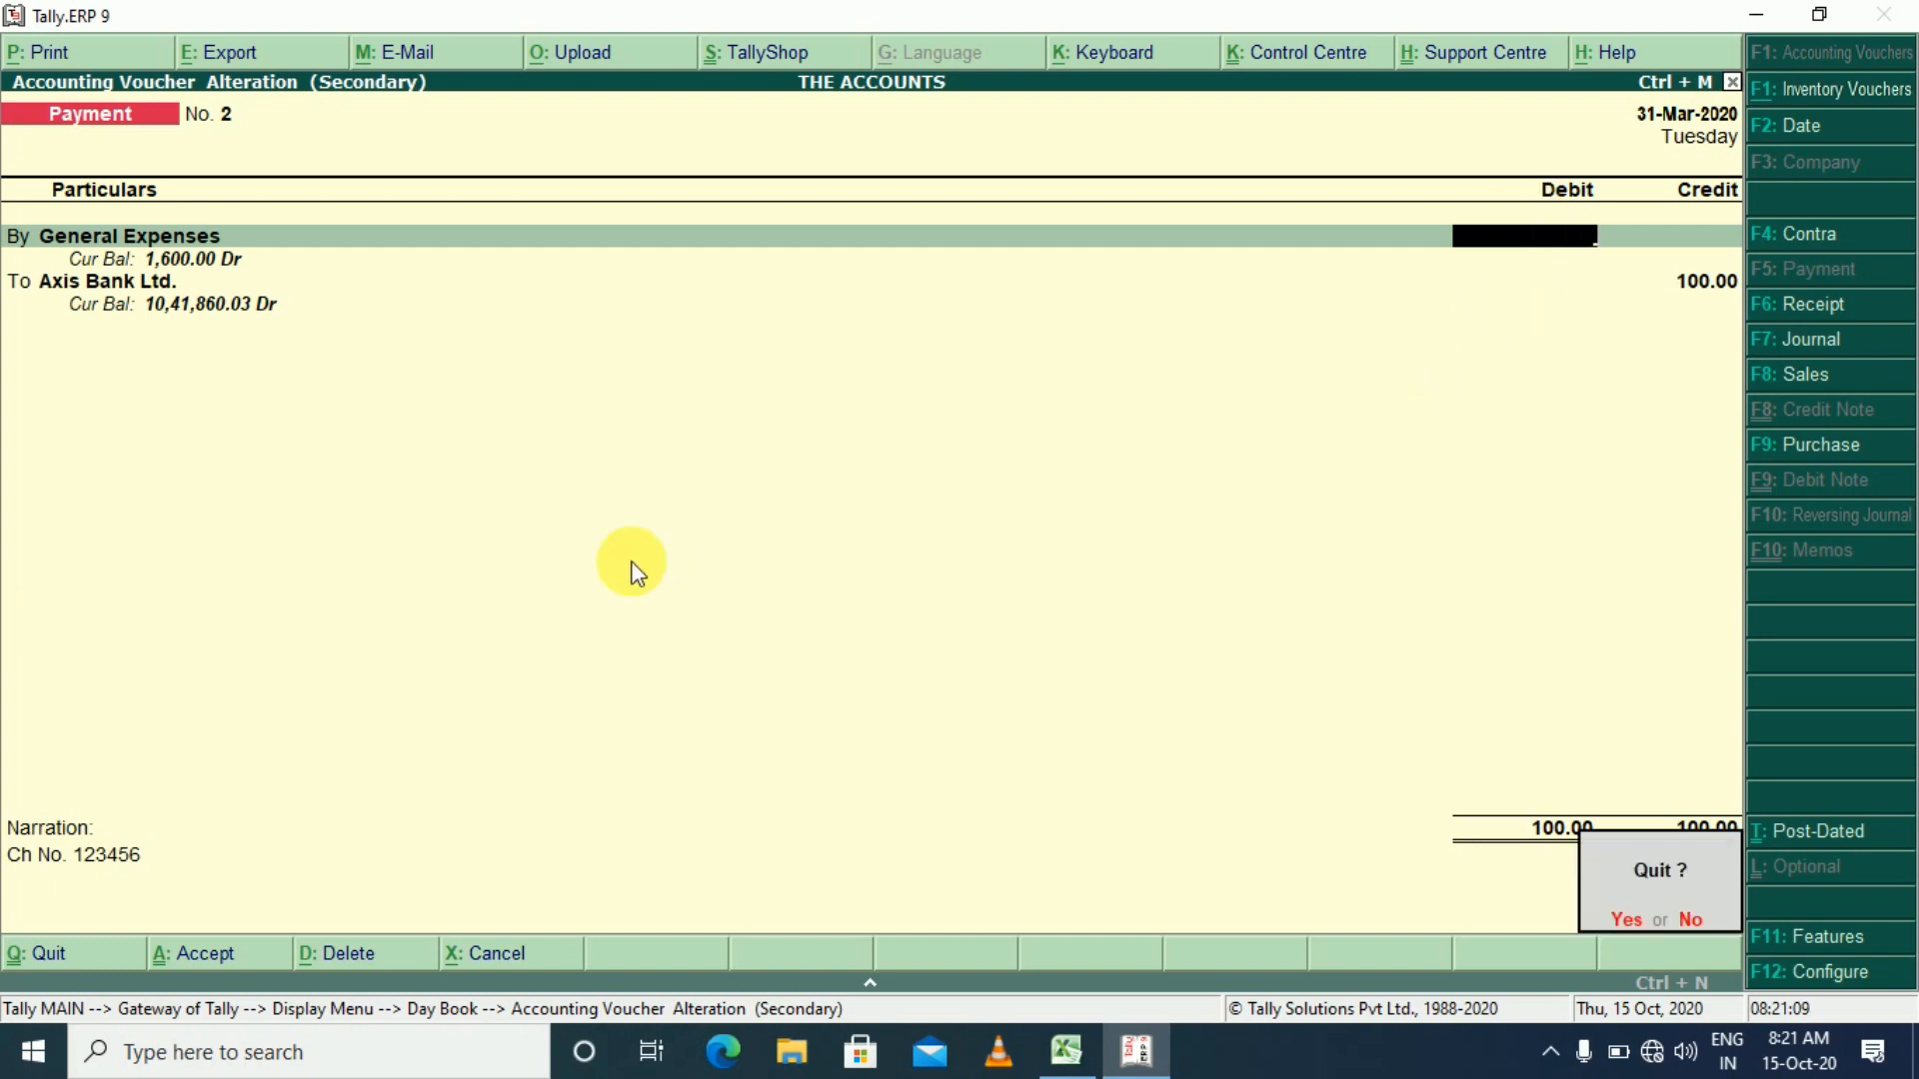
key(y)
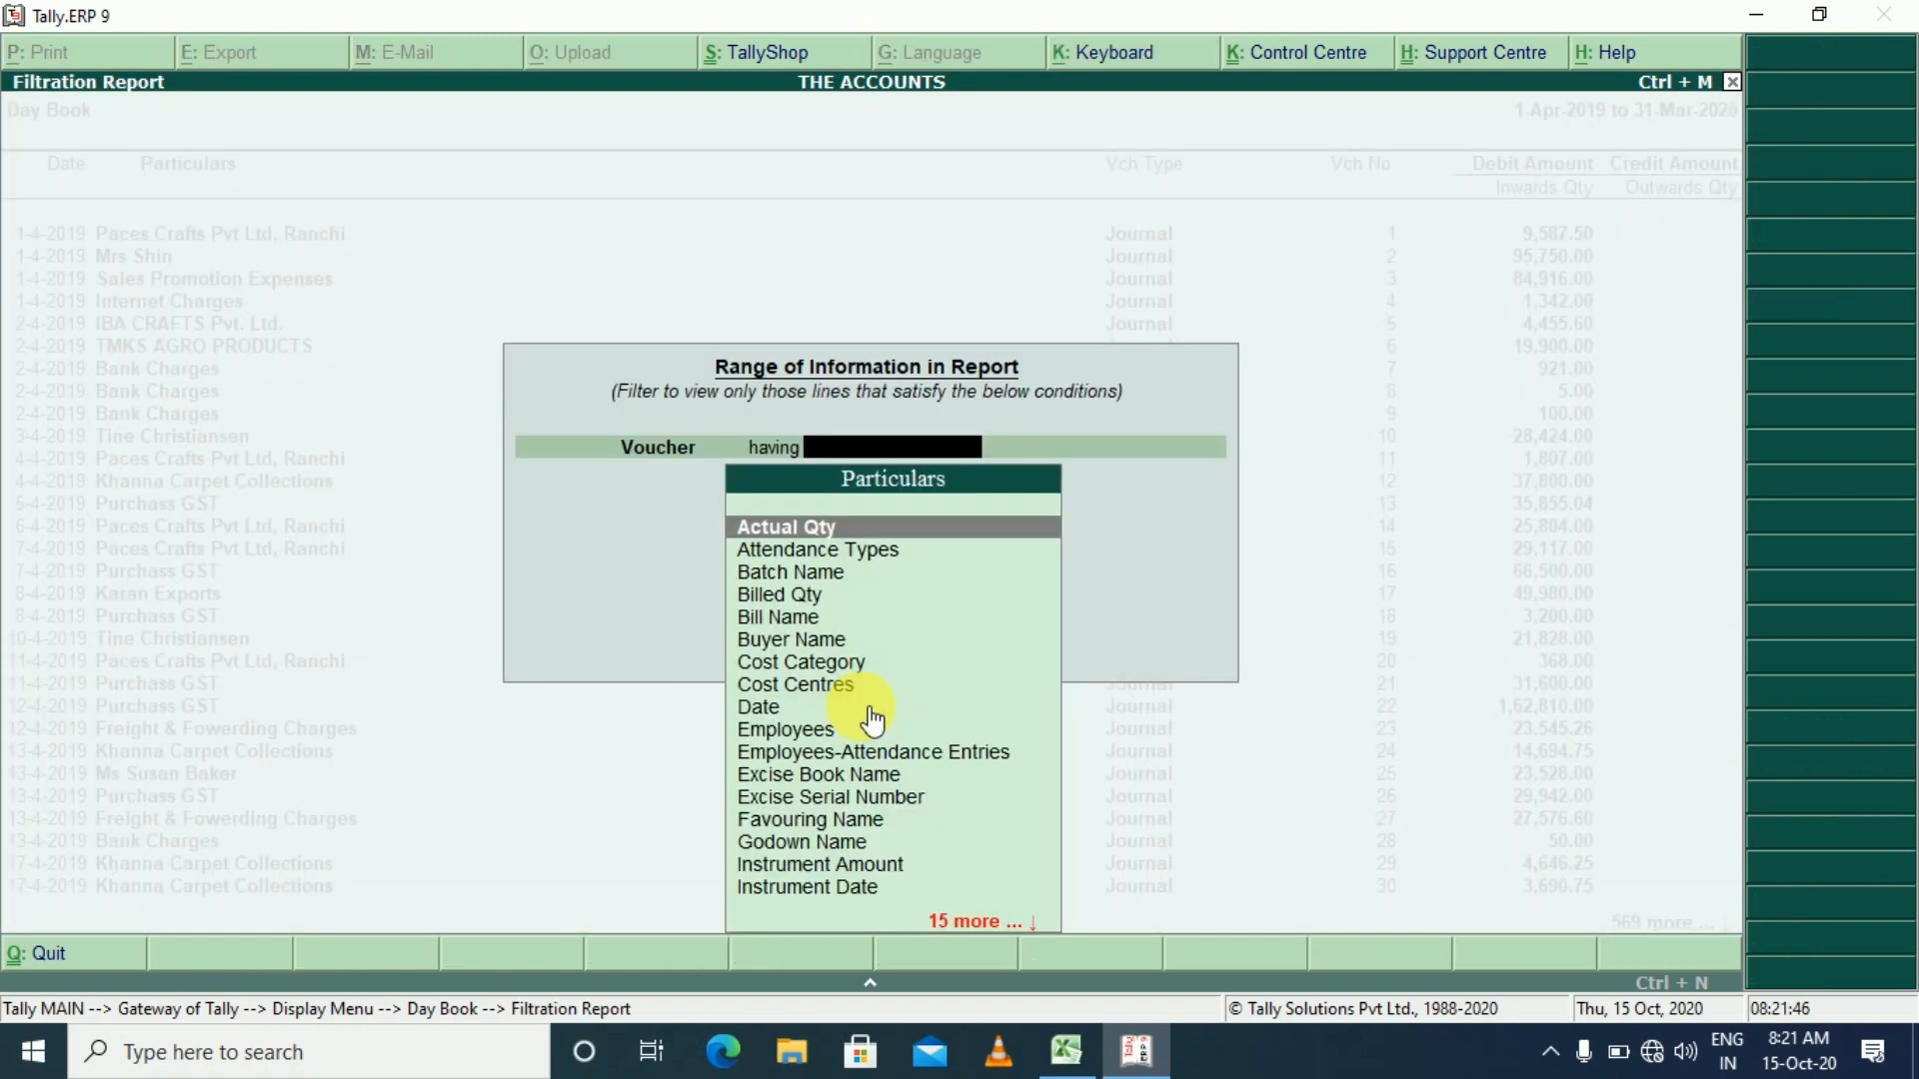
- Leave the range filter without setting a condition and return from the Day Book to the Display Menu
key(Escape)
key(Escape)
key(Escape)
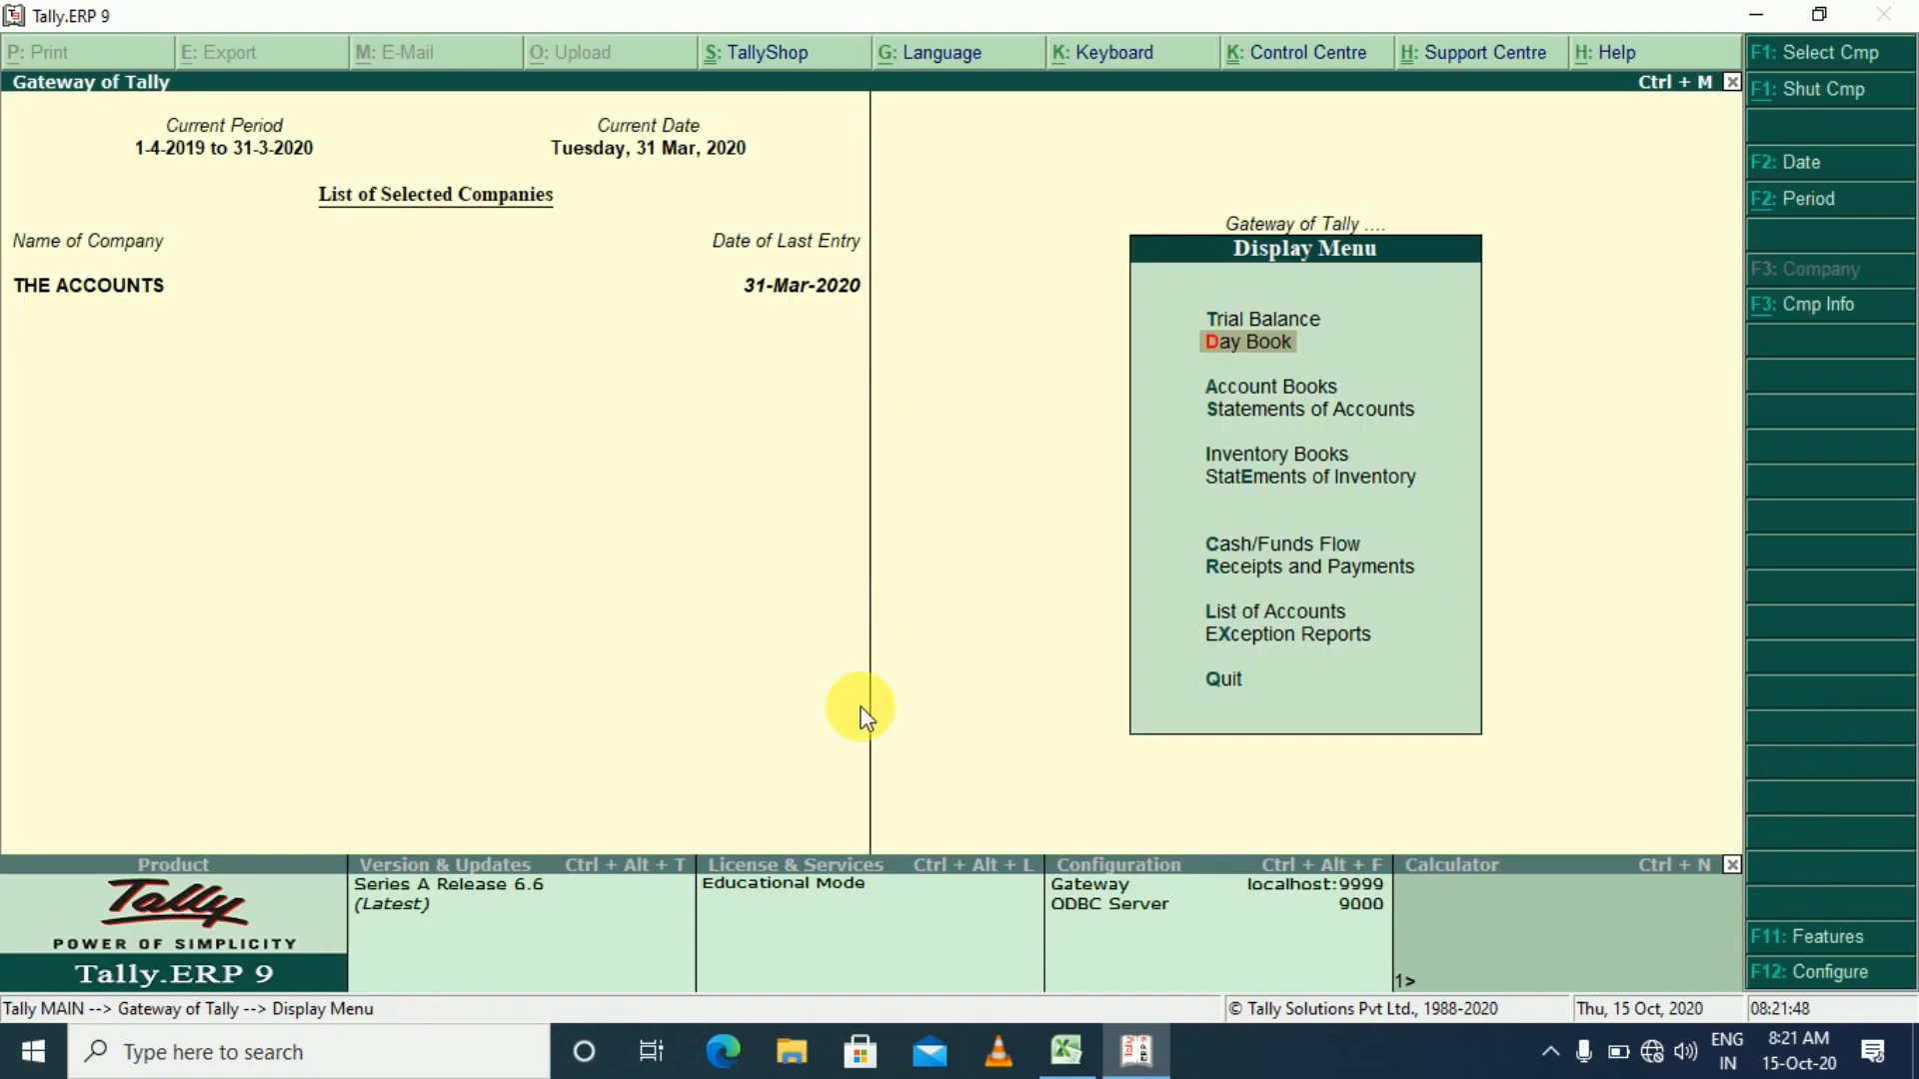